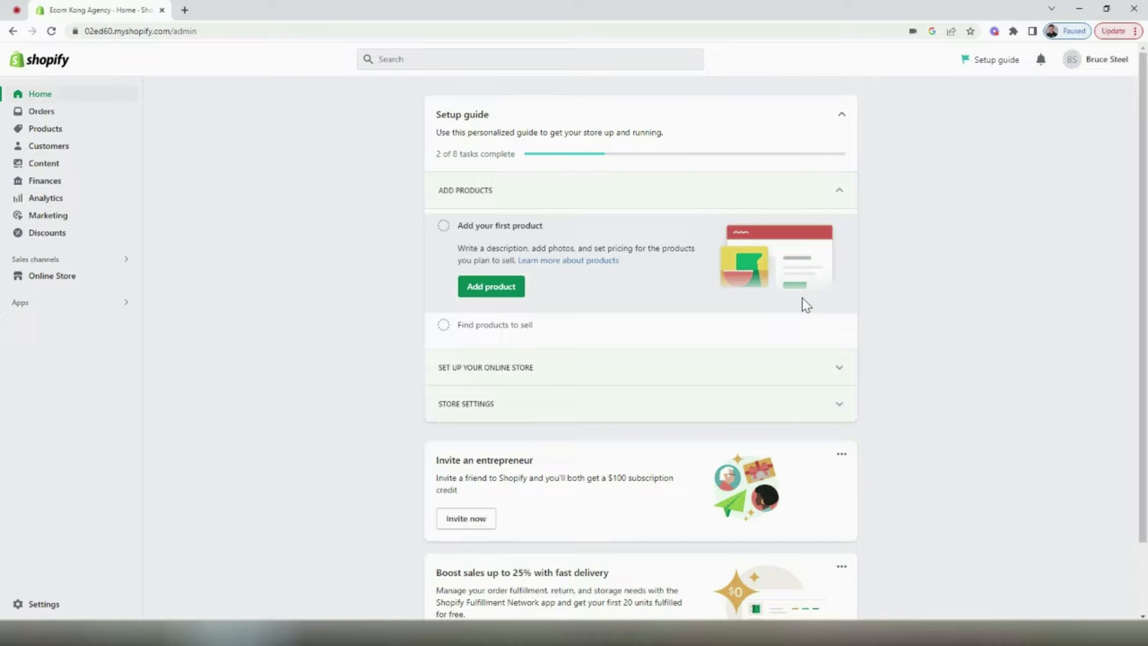
Search the Shopify App Store for "cj dropshipping" from the store's apps finder
click(88, 304)
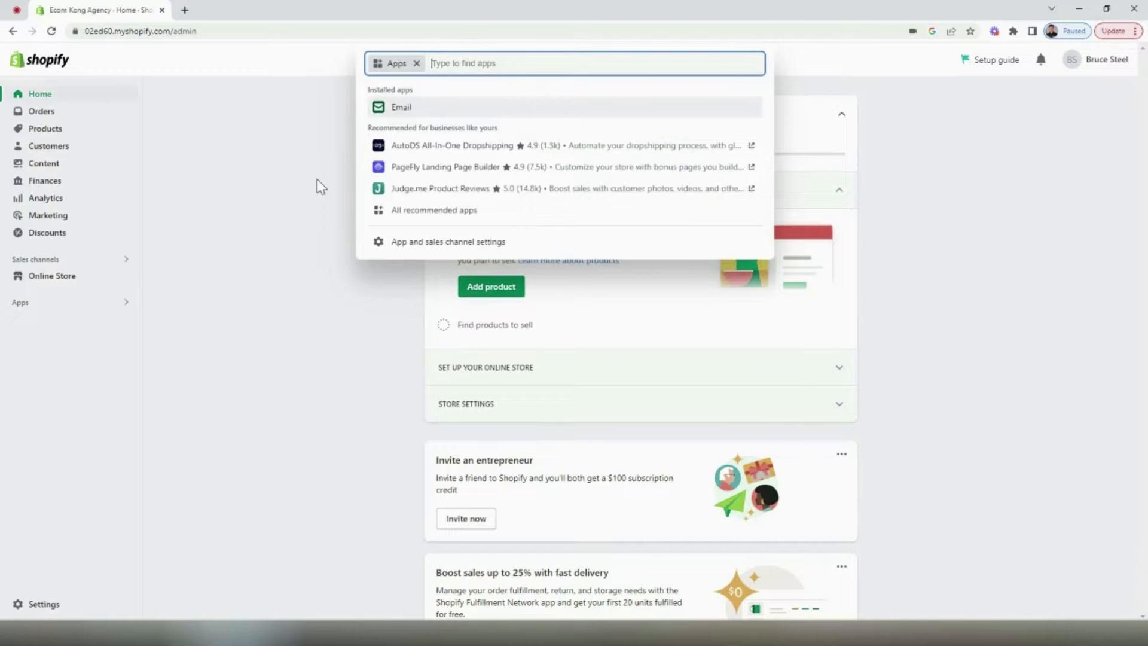
text(cj drop)
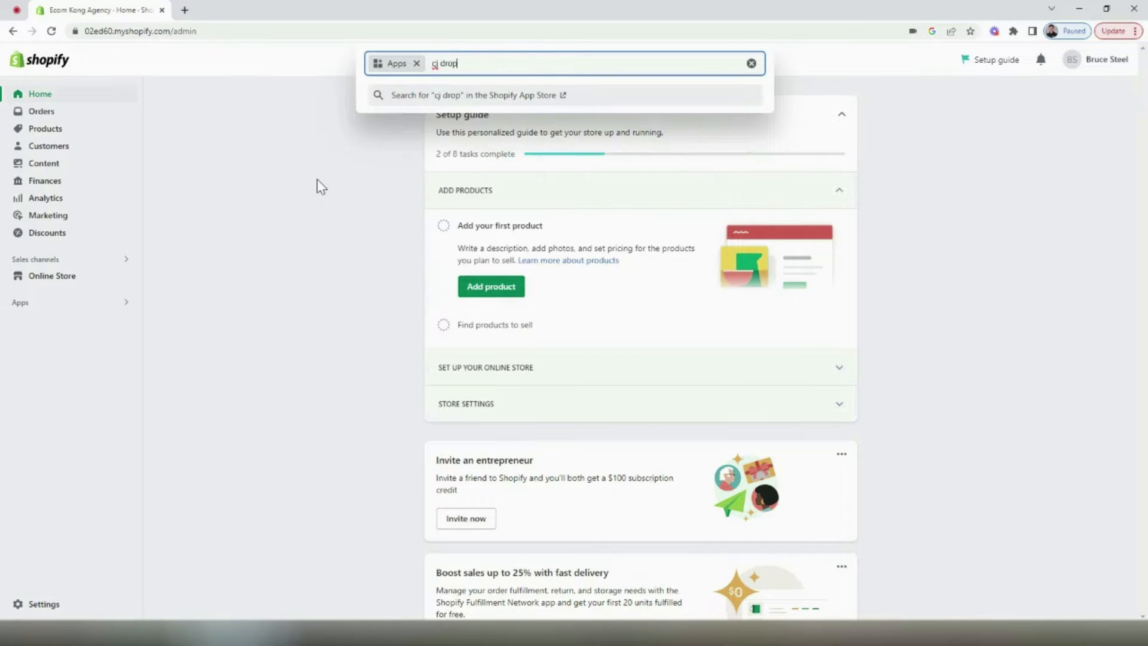
text(shipping)
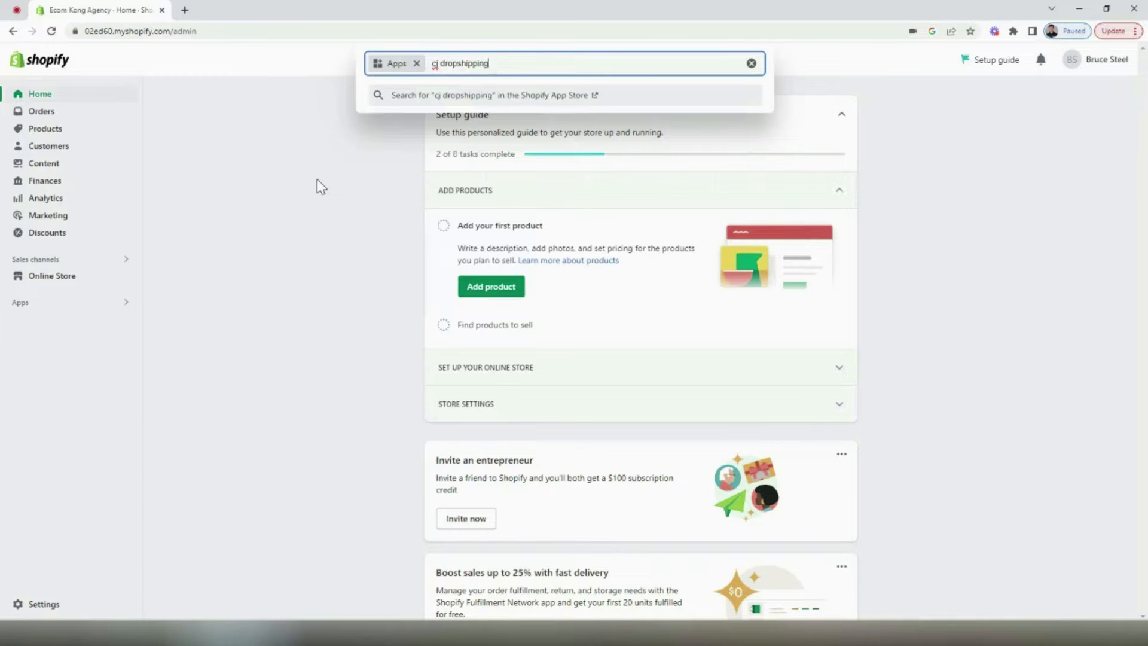
key(Return)
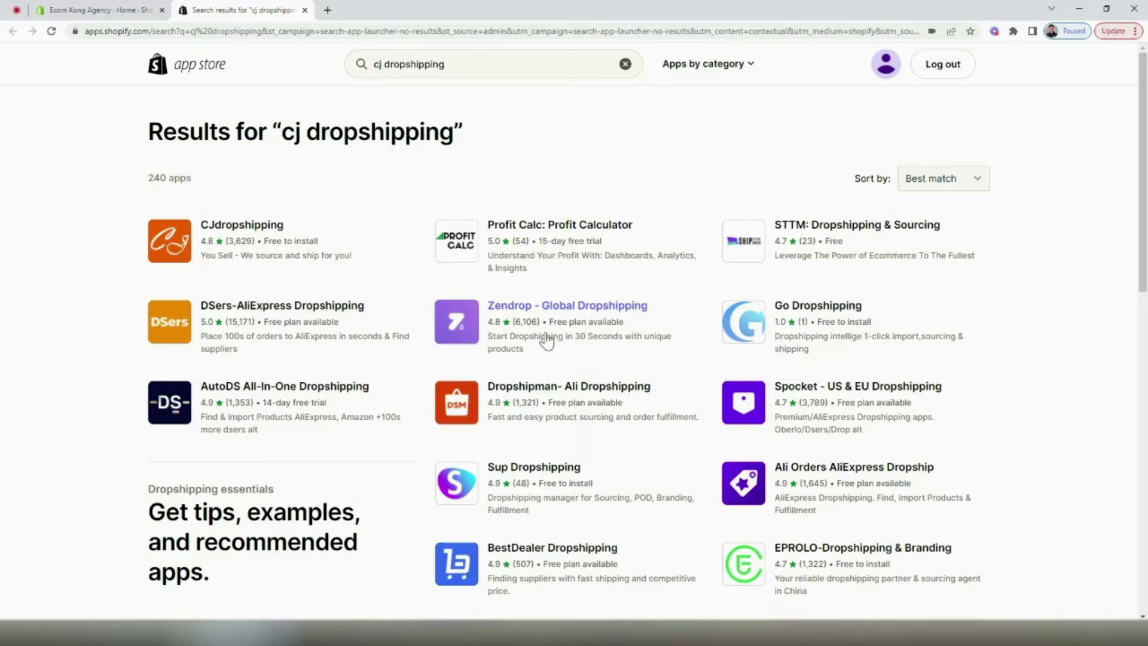
Add the CJdropshipping app and approve its installation on the store
click(203, 254)
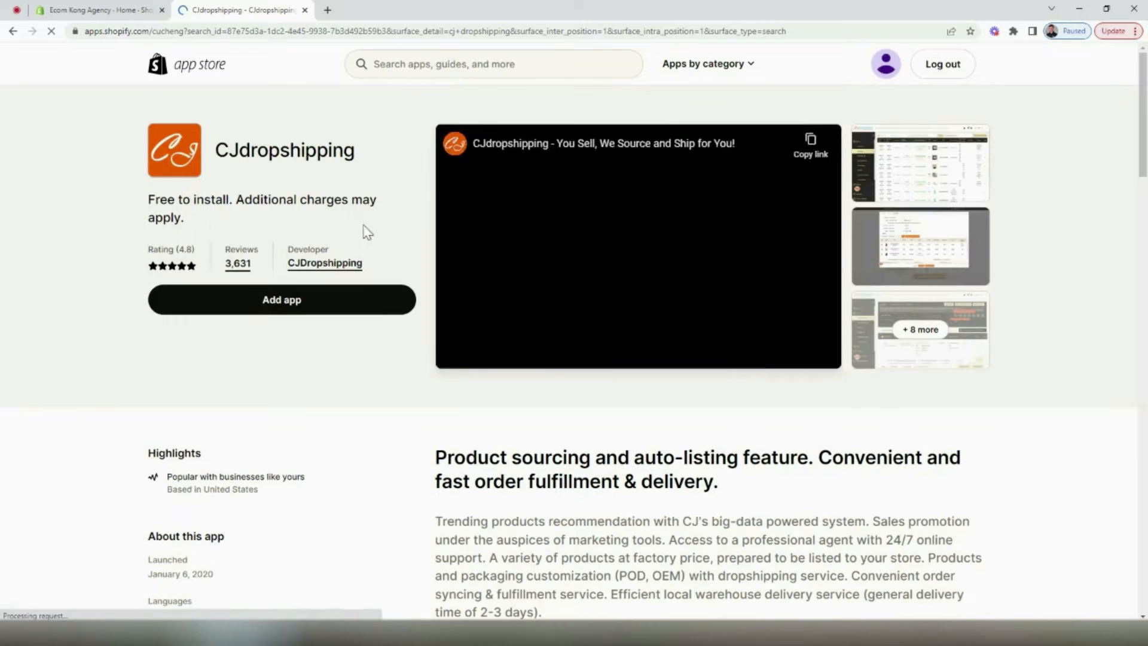
click(312, 316)
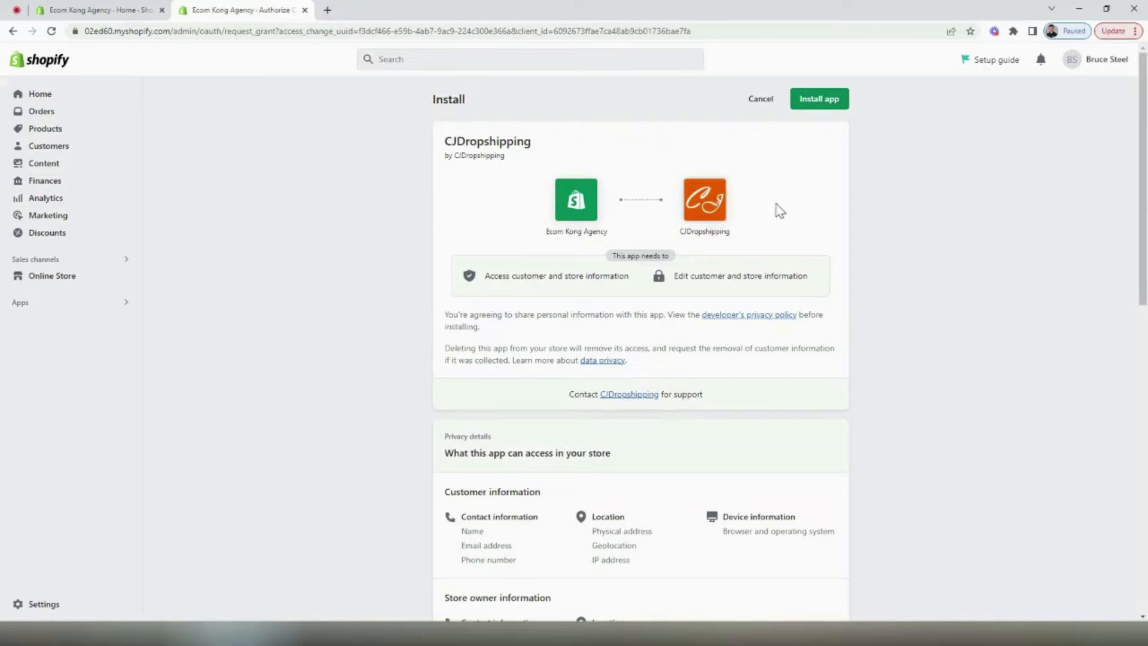
click(827, 109)
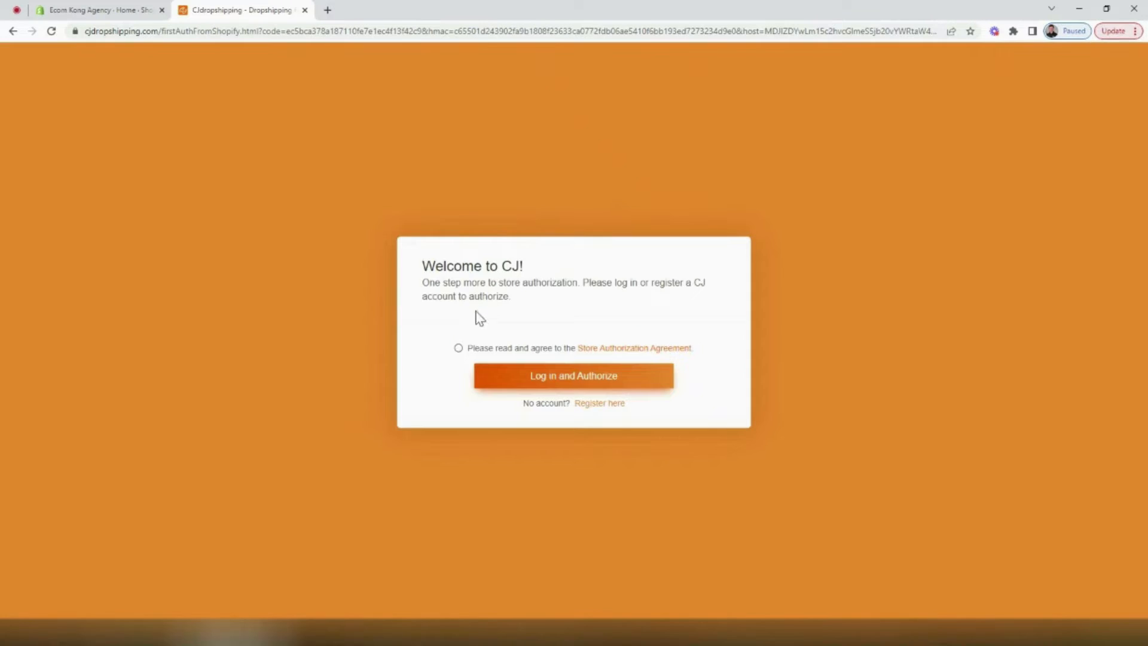
Agree to the Store Authorization Agreement, log in to authorize the store with CJ, and dismiss the chat assistant's message
click(458, 349)
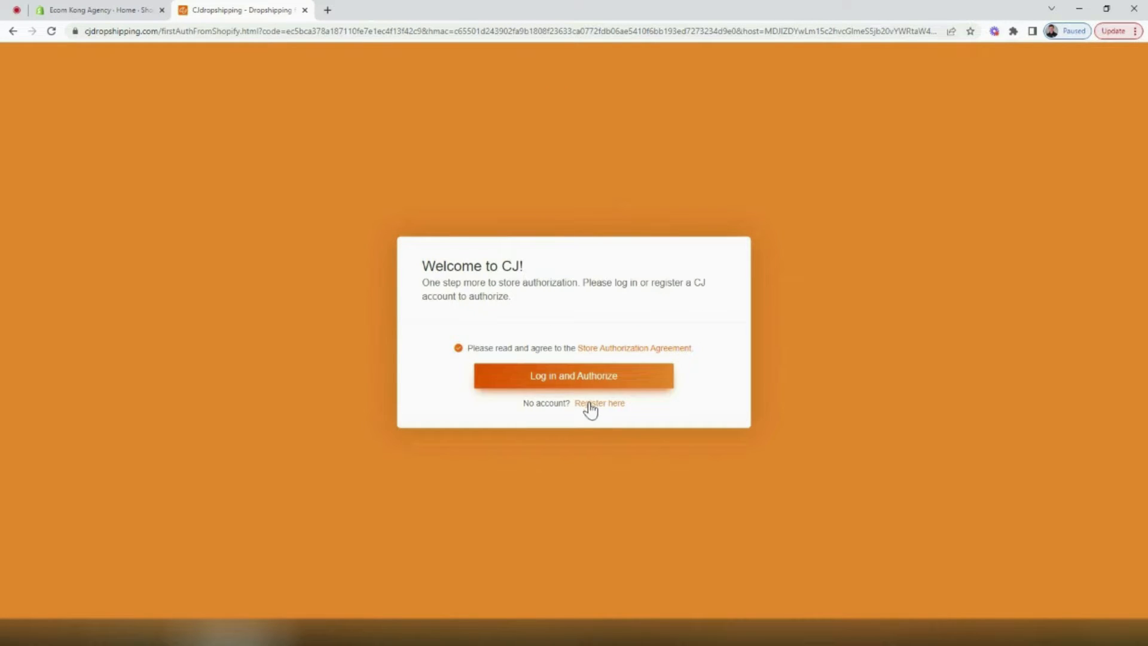
click(522, 382)
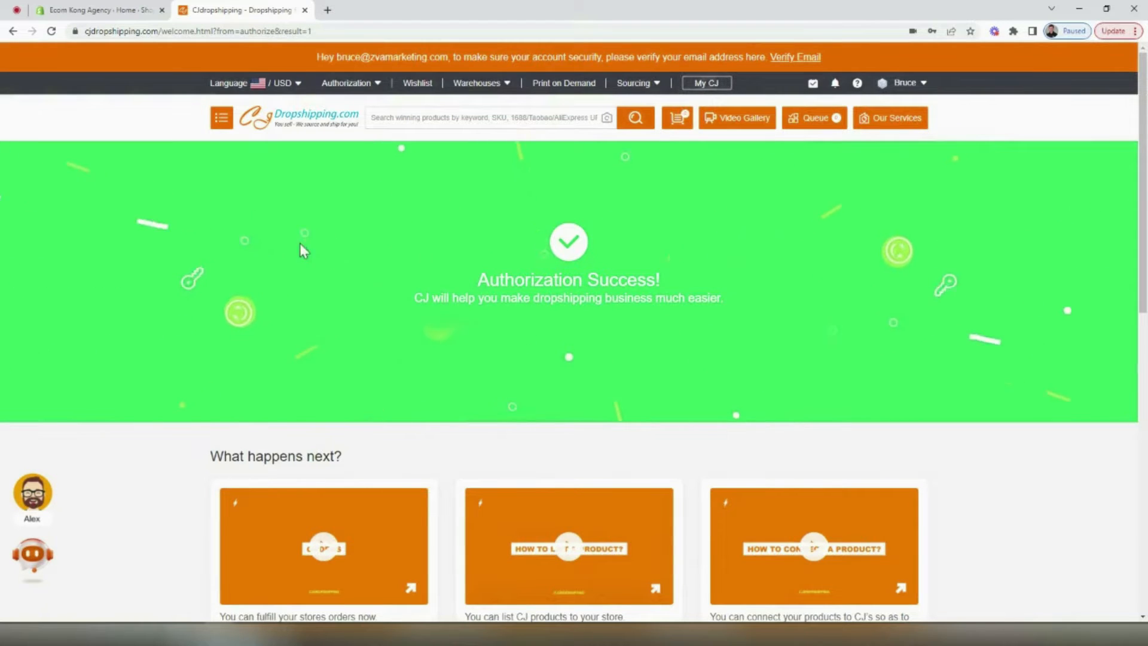
scroll(334, 257, down, 5)
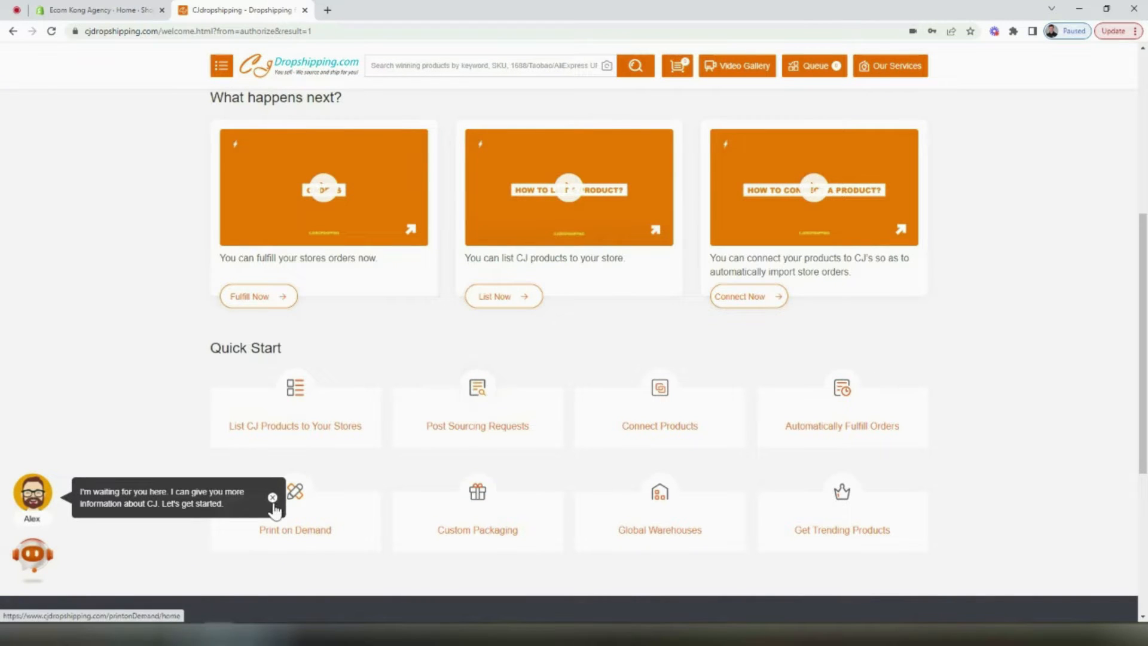
click(272, 497)
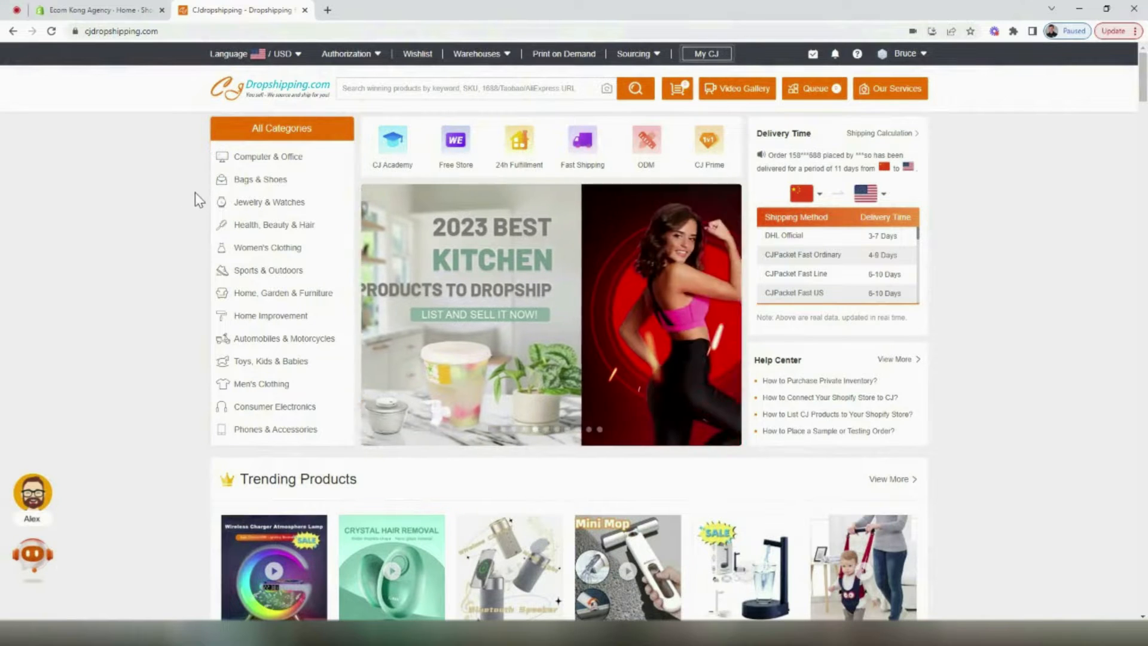
Look over the CJdropshipping home page products and search the catalogue for "Automatic Self Stirring Mug"
scroll(181, 293, down, 7)
scroll(179, 296, down, 5)
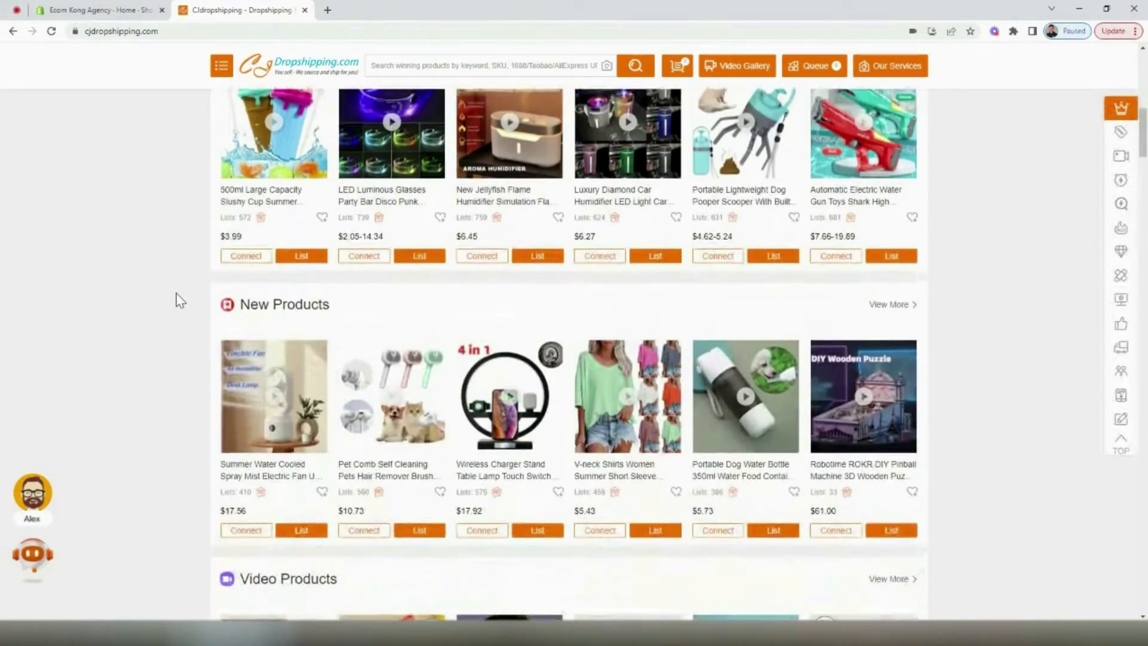
scroll(173, 275, up, 12)
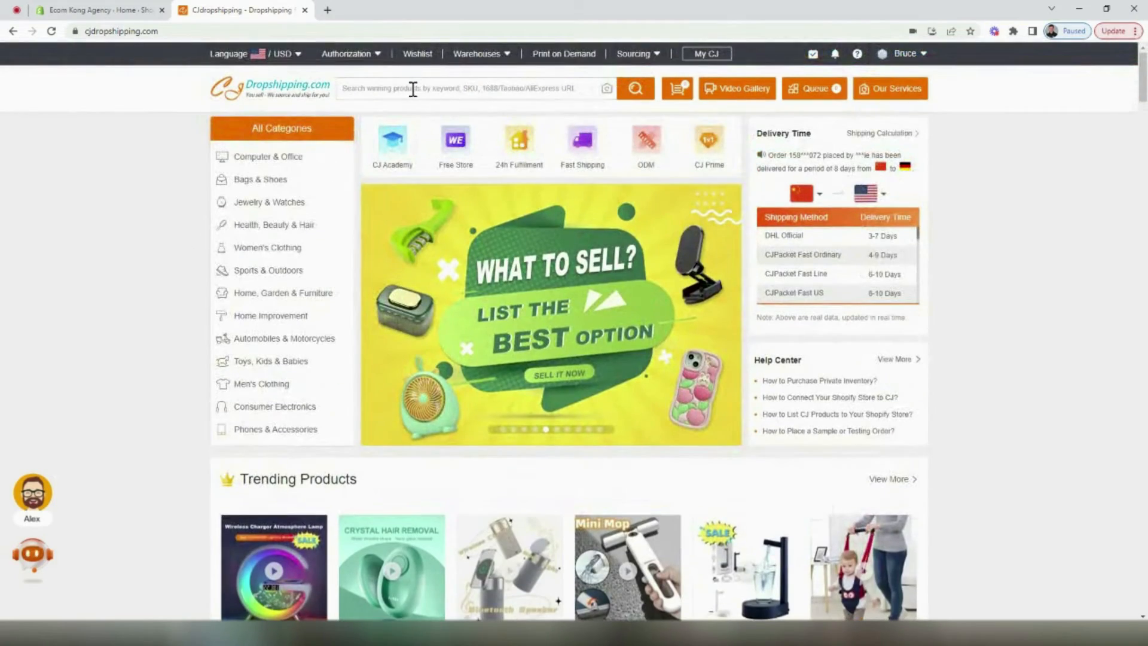
click(438, 90)
text(Automatic Self Stirring Mug)
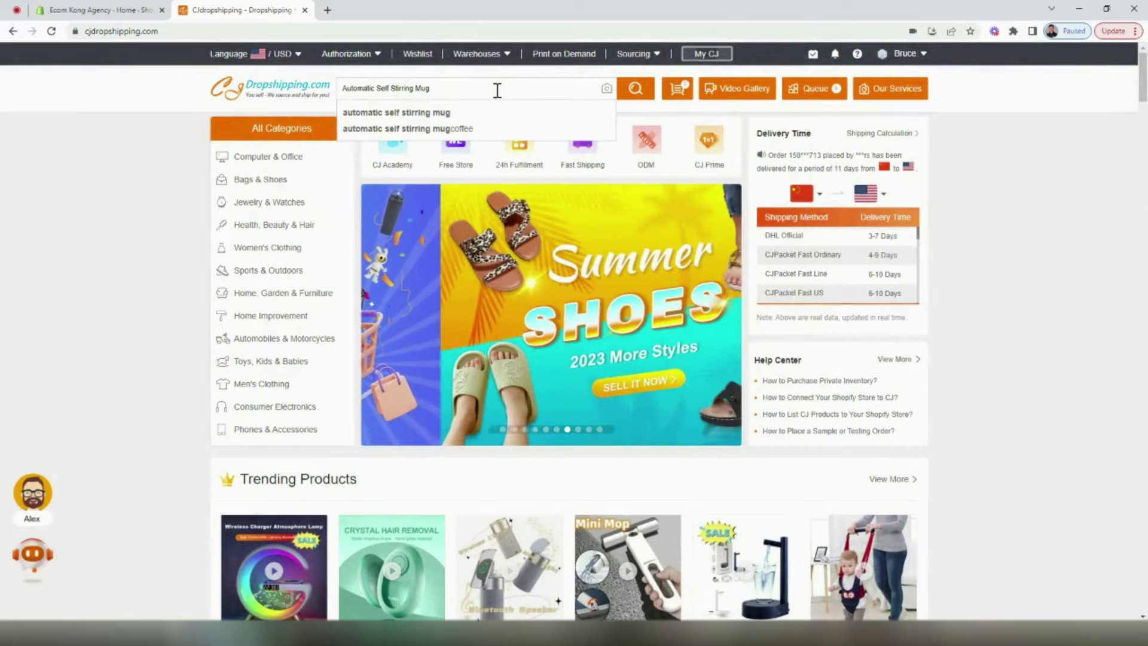
key(Return)
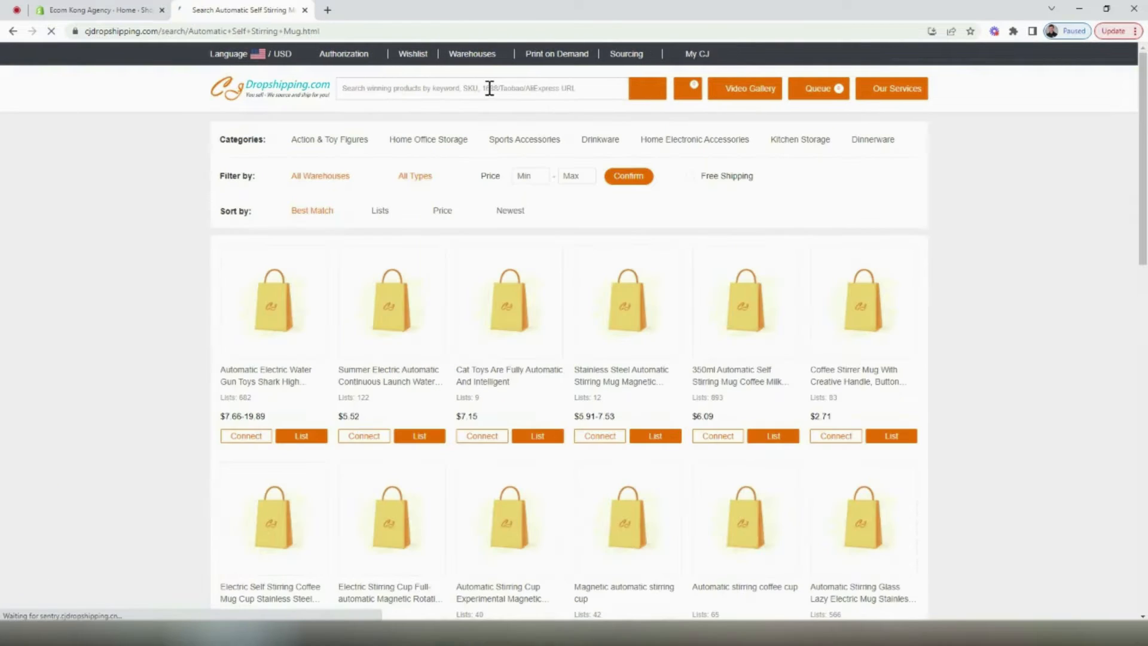
Browse the search results and open the 350ml Automatic Self Stirring Mug product page
scroll(1014, 259, down, 2)
scroll(1010, 257, down, 2)
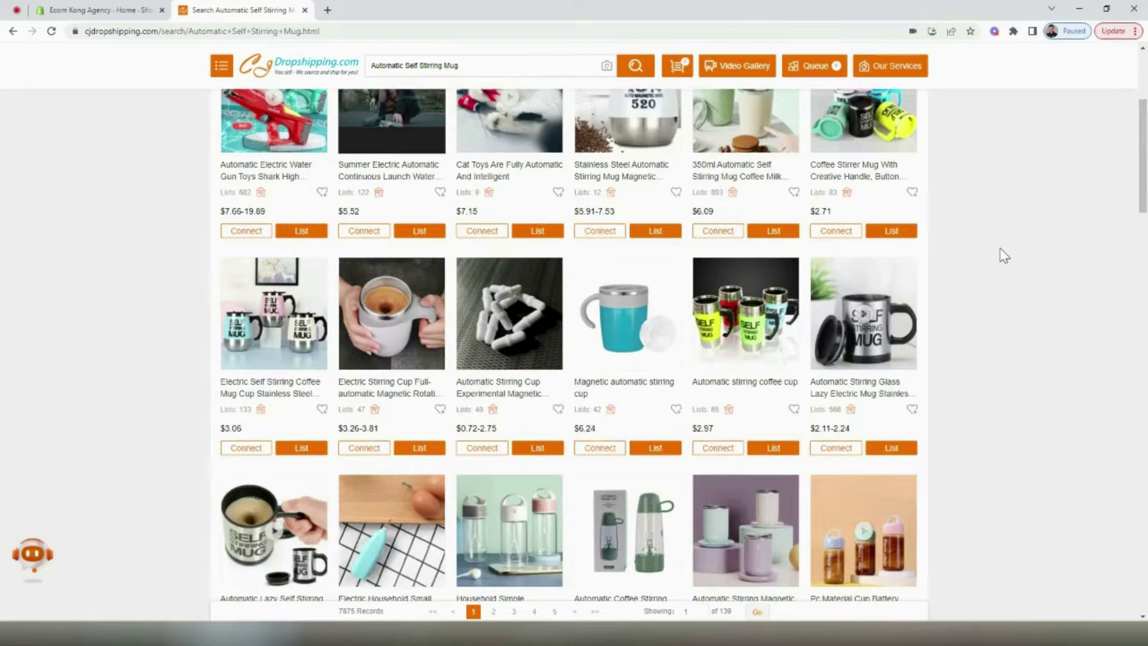
scroll(1005, 256, down, 2)
scroll(1005, 256, down, 3)
scroll(1005, 257, up, 7)
scroll(1007, 257, up, 3)
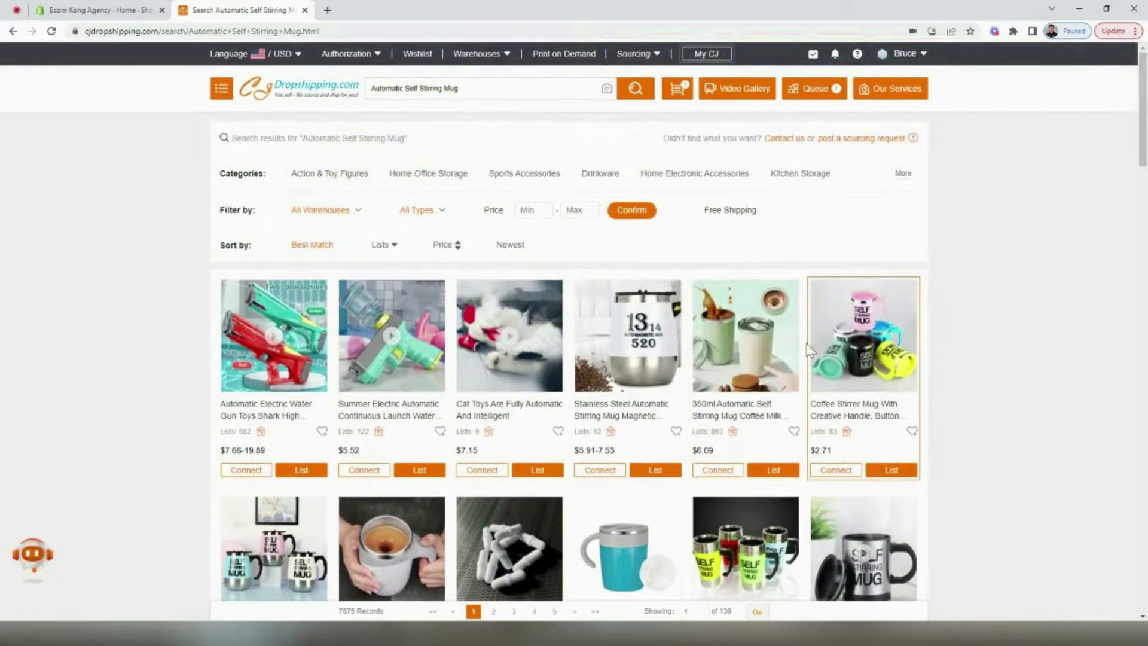
click(771, 350)
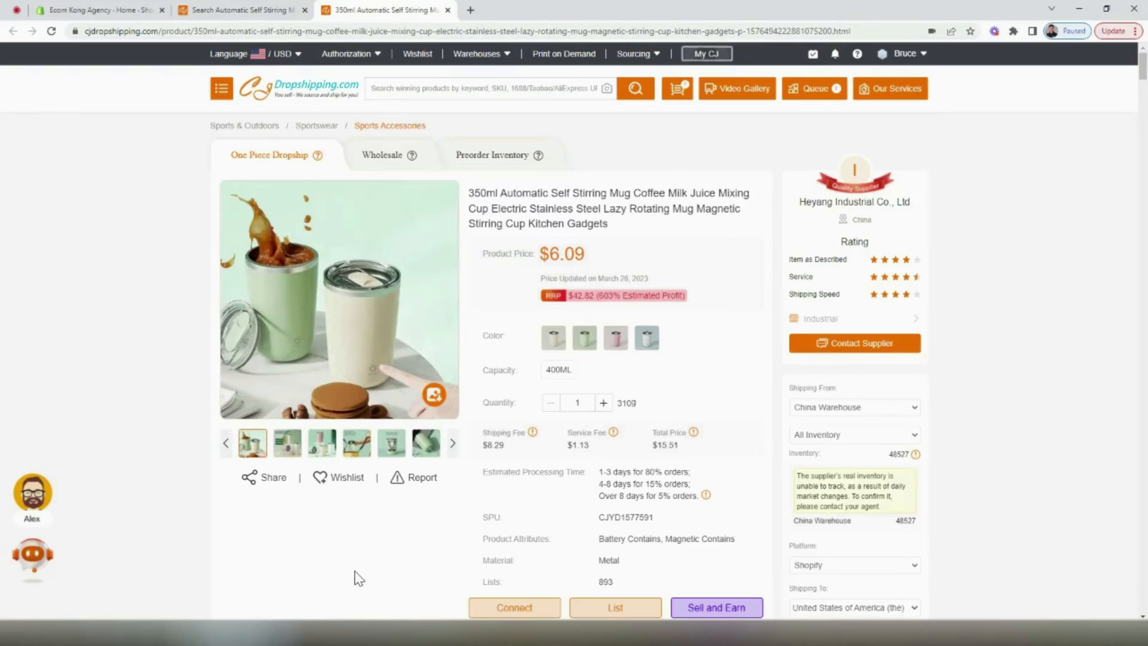
Examine the mug's gallery images and preview its first two color variants
click(289, 453)
click(288, 454)
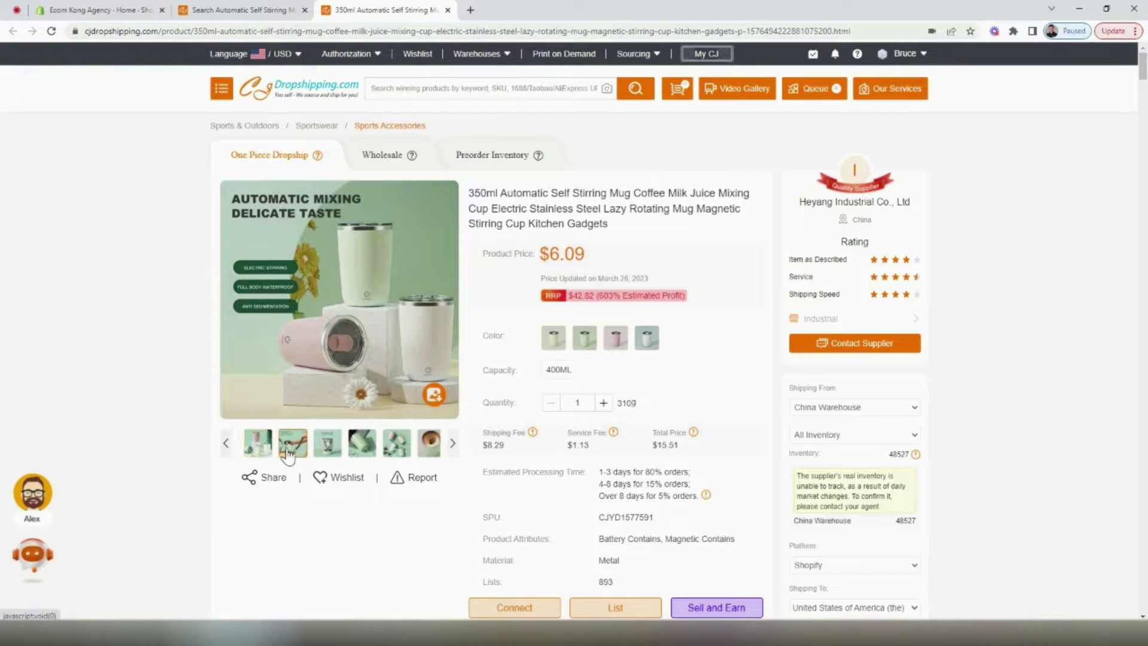
click(285, 453)
click(284, 454)
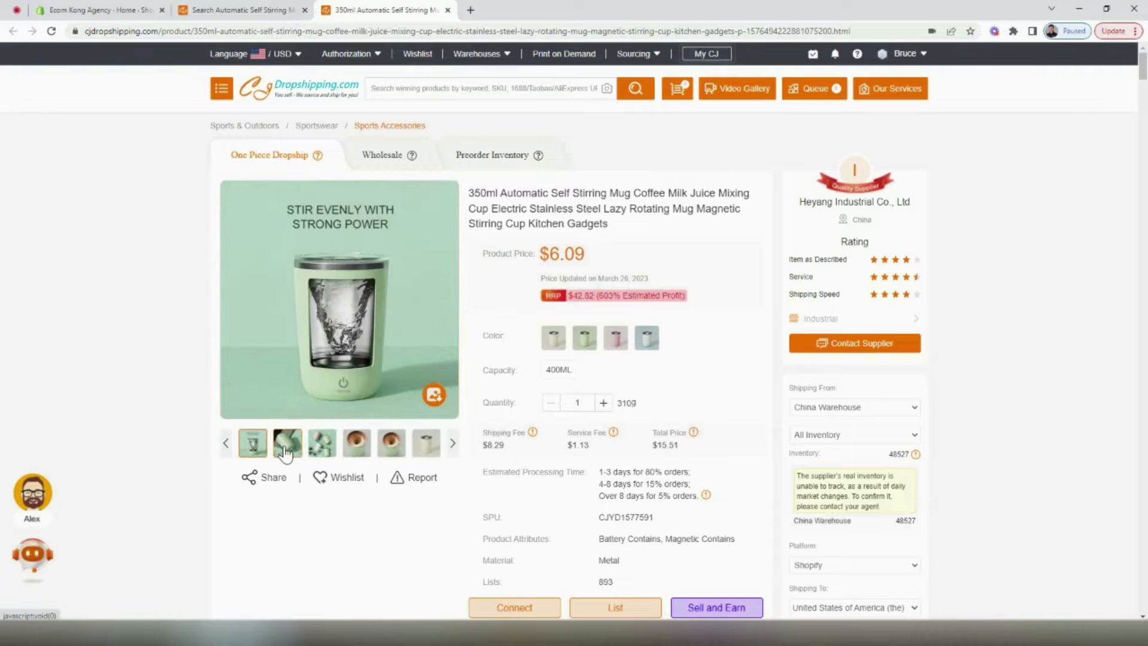
click(293, 453)
click(295, 450)
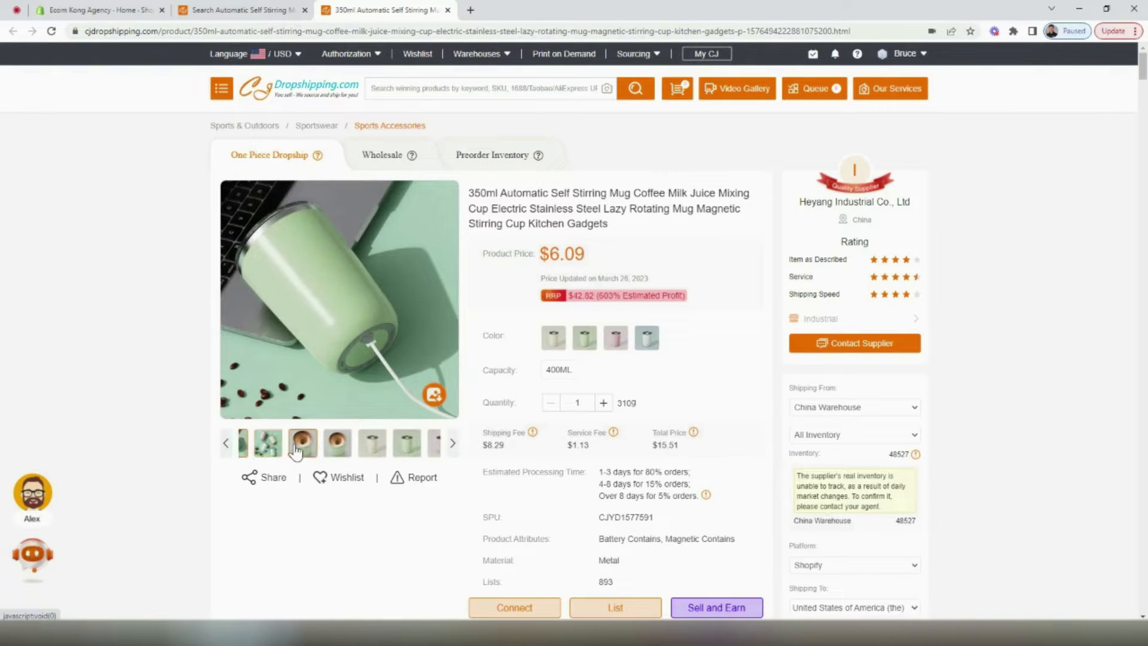
click(302, 448)
click(560, 347)
click(596, 350)
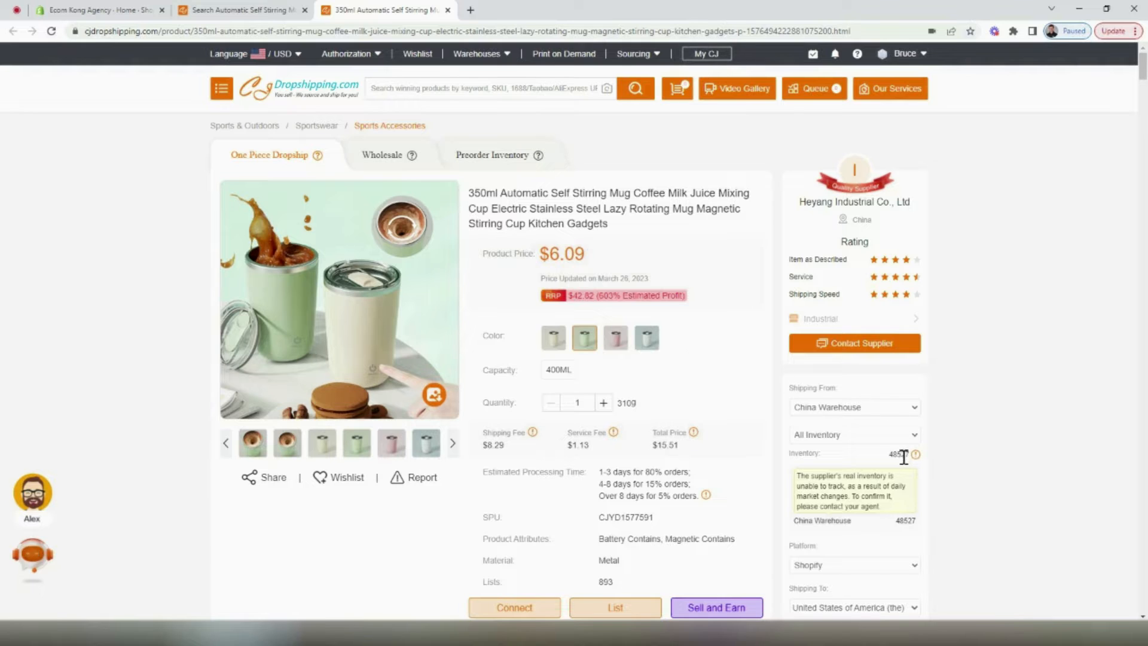
Check the mug's total price and its options for shipping warehouse, destination country and shipping method
scroll(711, 367, down, 1)
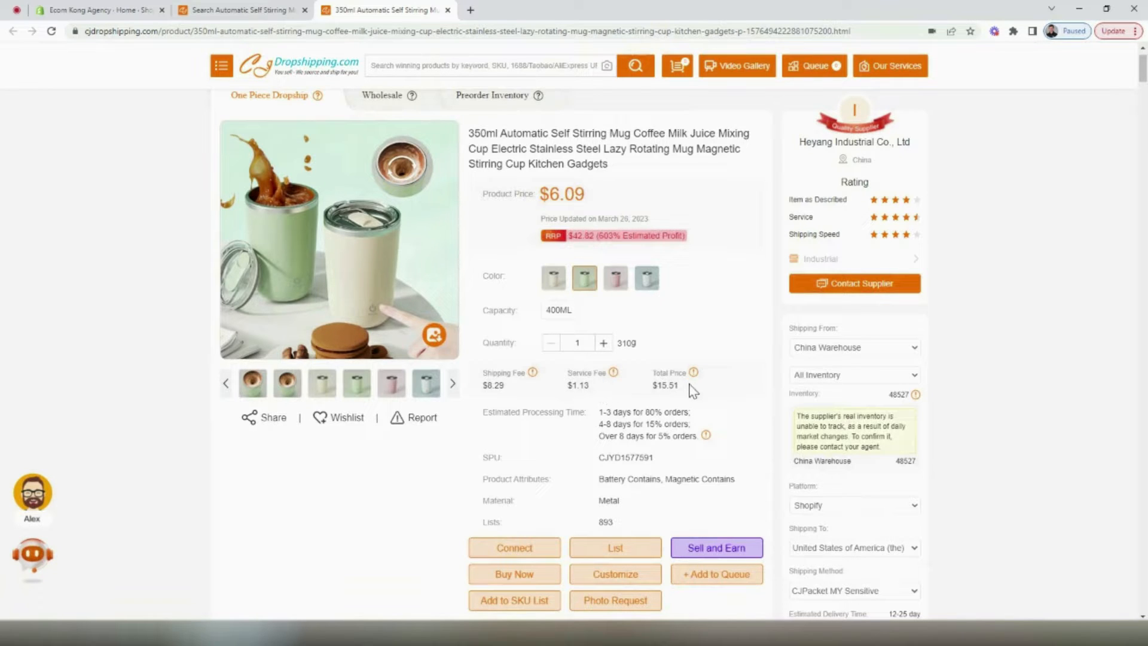
drag(687, 390, 644, 393)
scroll(748, 374, down, 2)
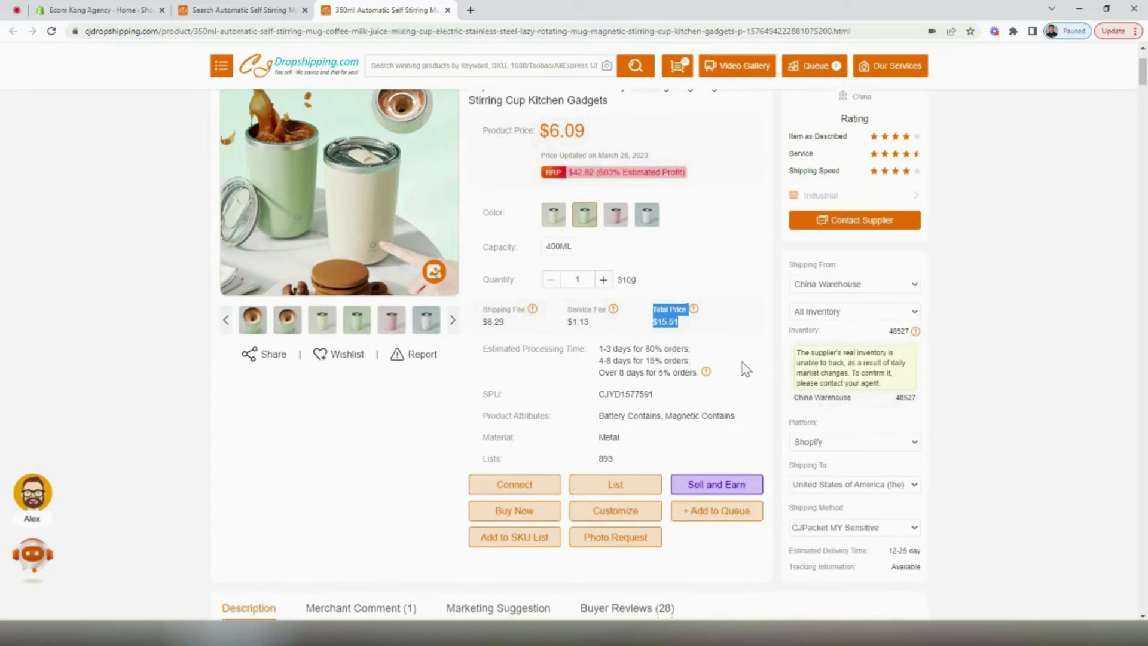
click(843, 239)
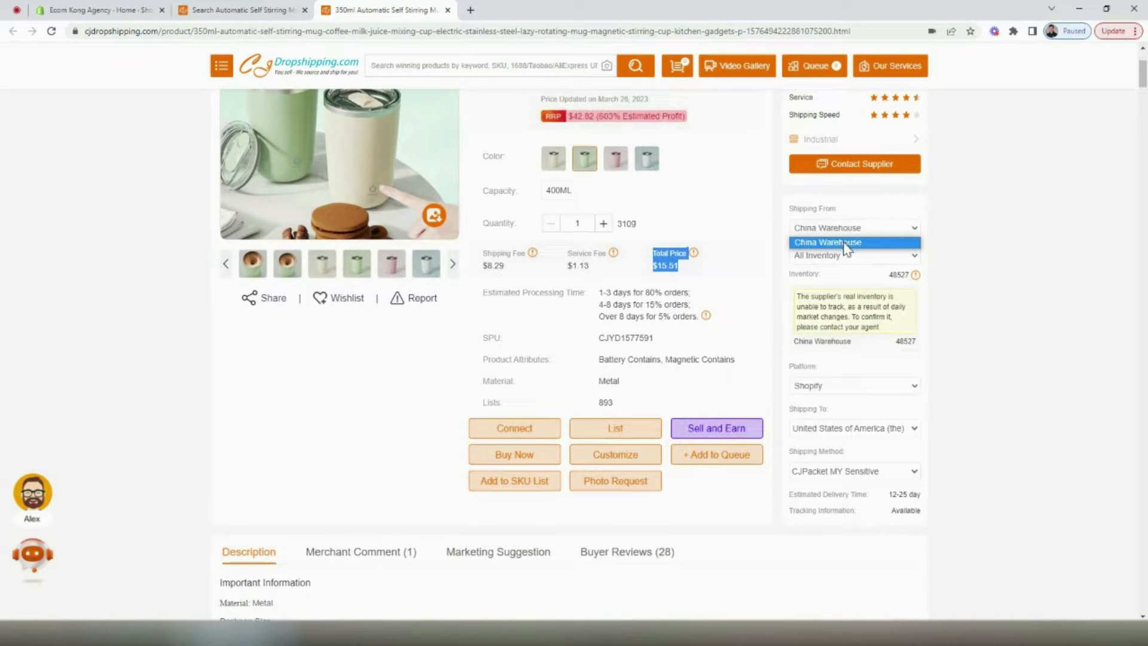
click(846, 244)
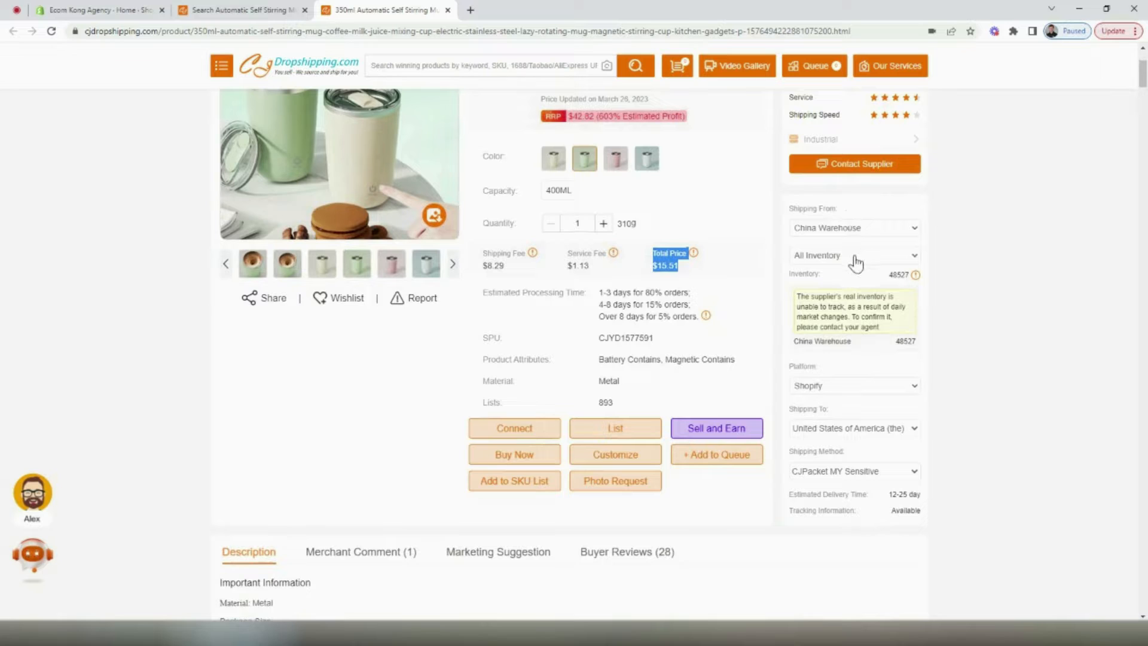
scroll(971, 346, down, 2)
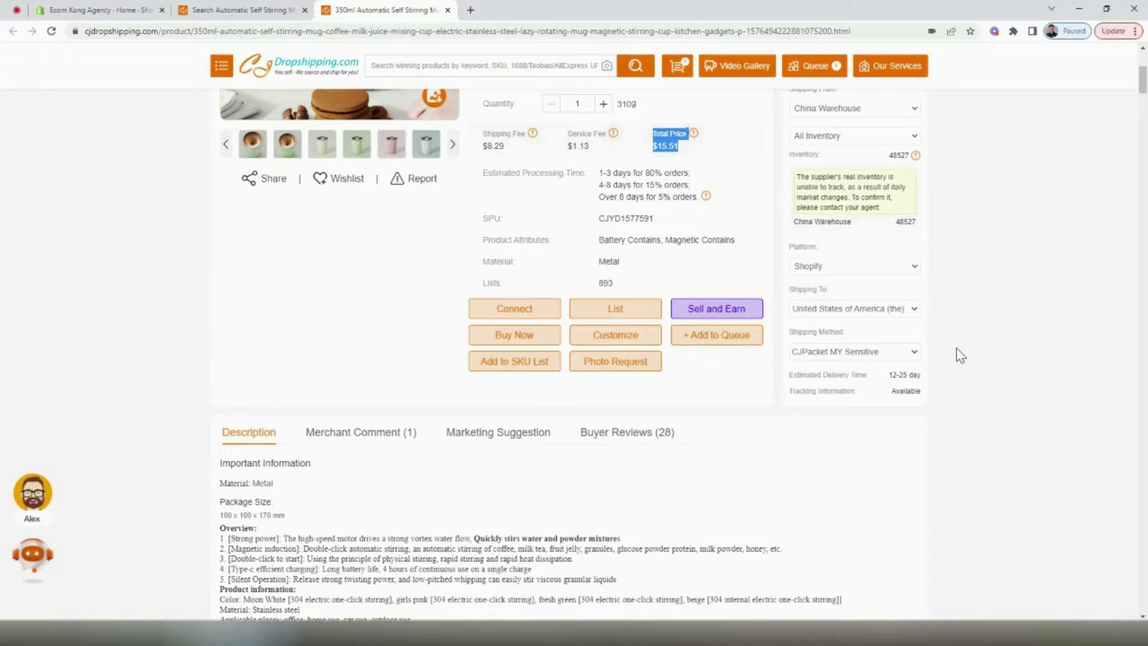
click(887, 309)
click(987, 332)
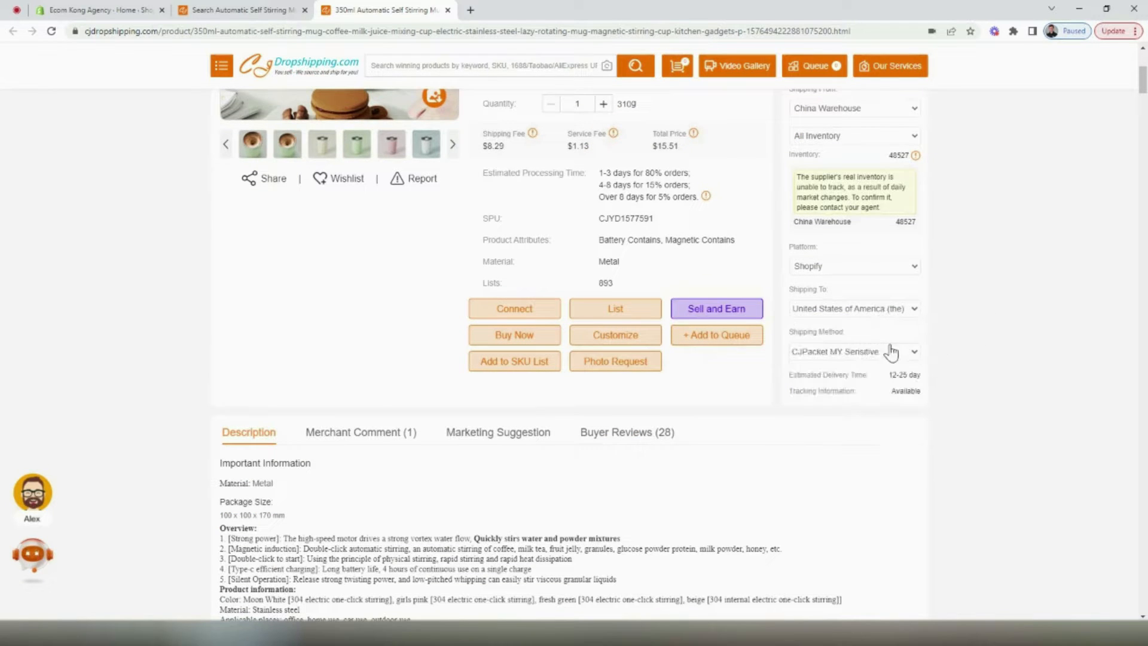
click(883, 356)
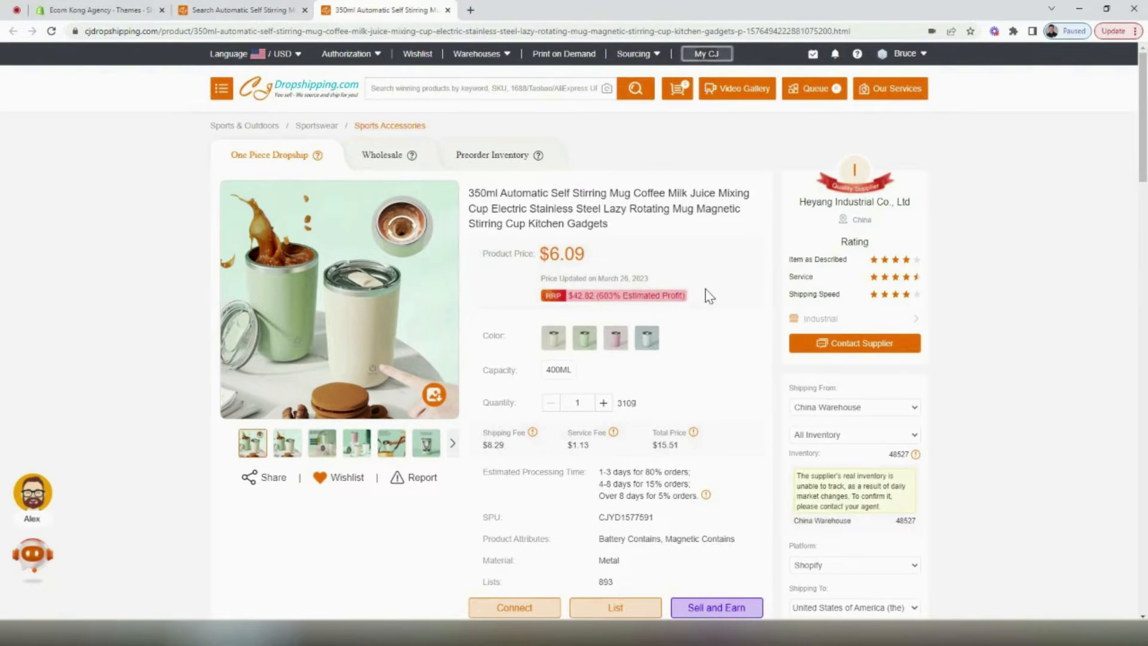
Start listing the mug to the store and enter "Automatic Self Stirring Mug" as a new product type
scroll(707, 293, down, 1)
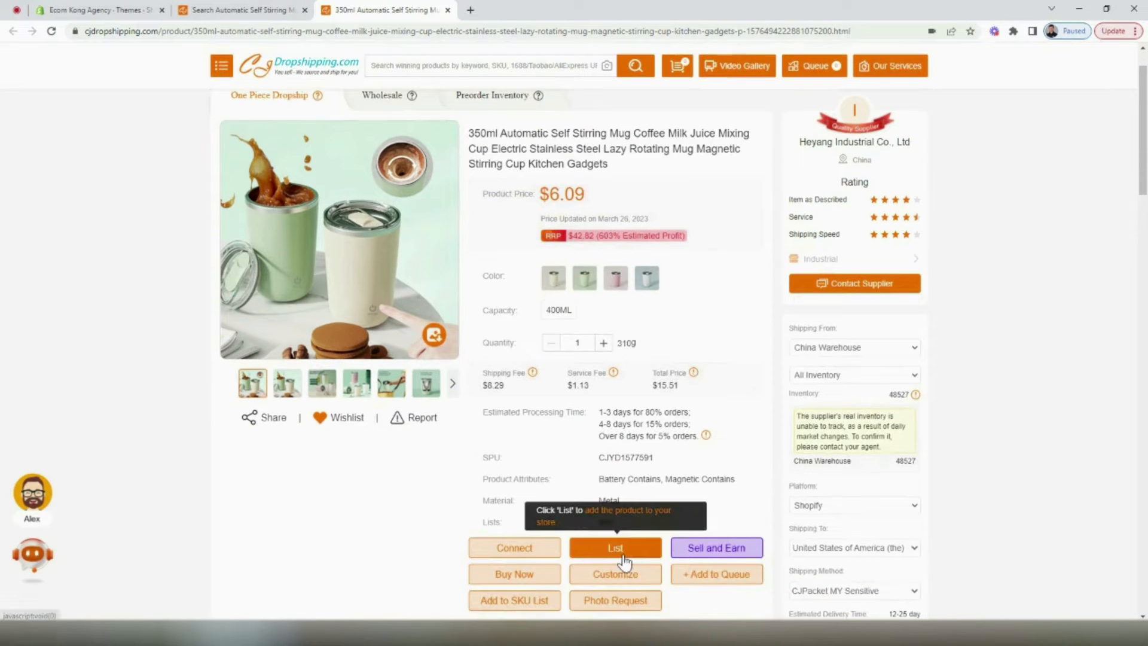
click(619, 551)
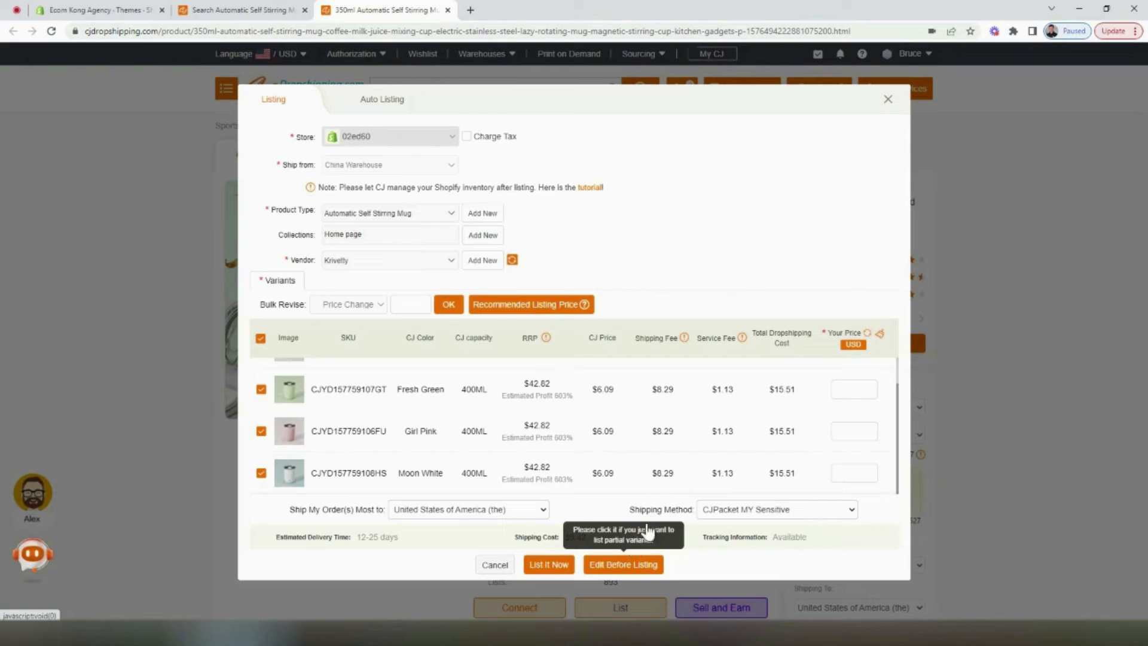
click(375, 212)
click(392, 211)
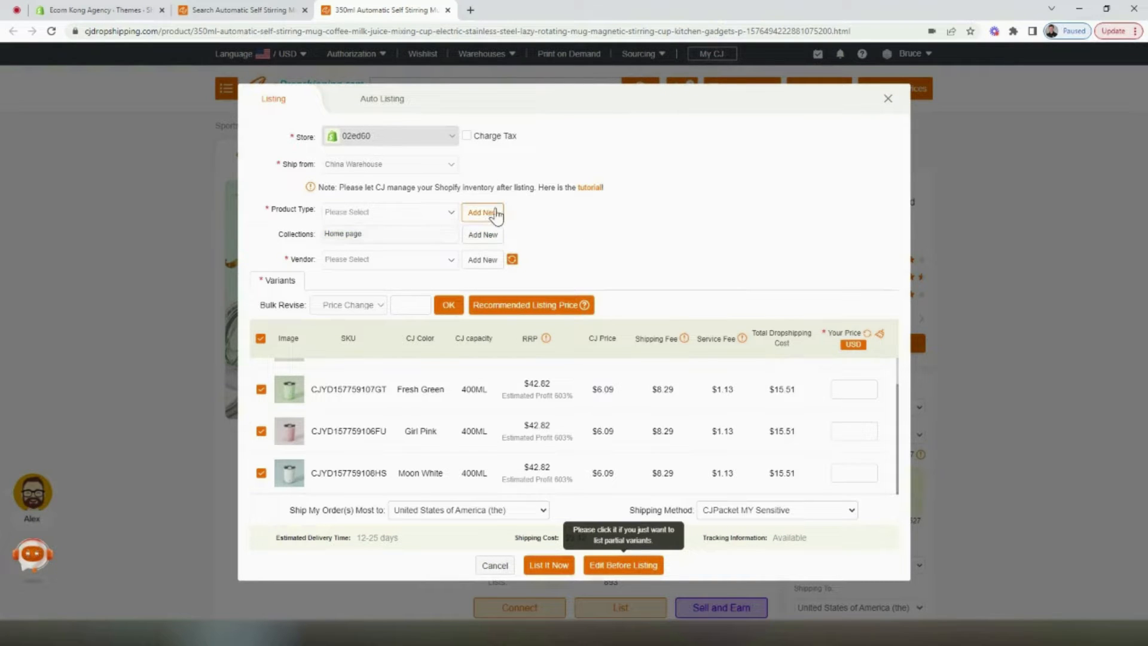
click(487, 213)
text(Automatic Self Stirring Mug)
click(600, 237)
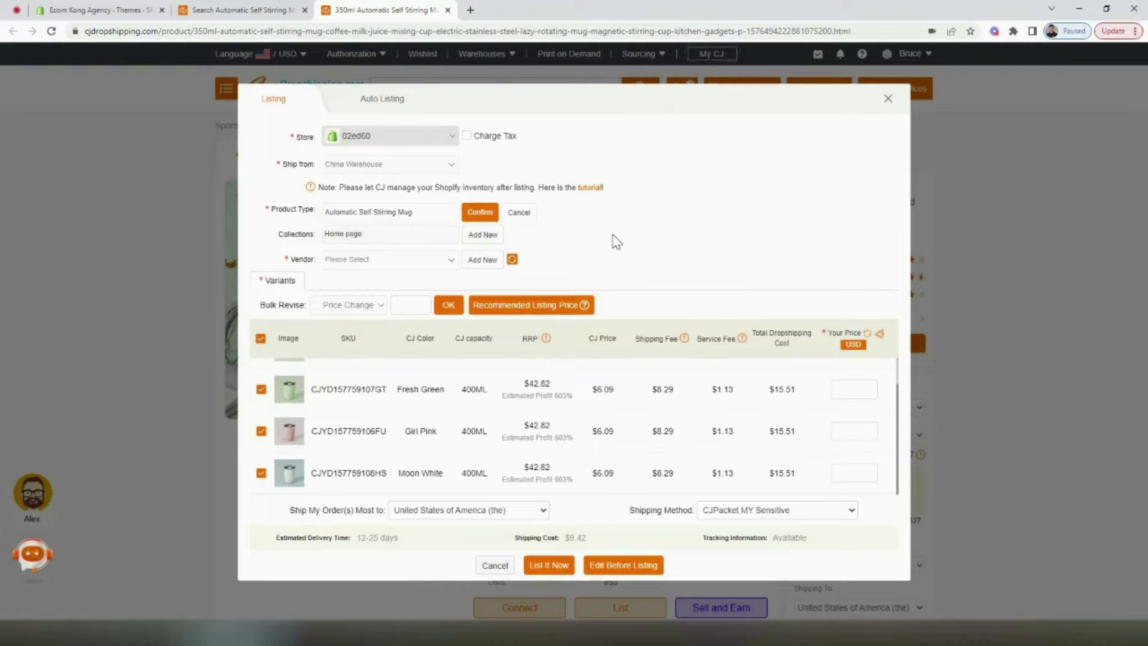
Enter "Krivetty" as a new vendor and confirm both the new product type and the vendor
click(383, 264)
click(614, 265)
click(483, 260)
text(K)
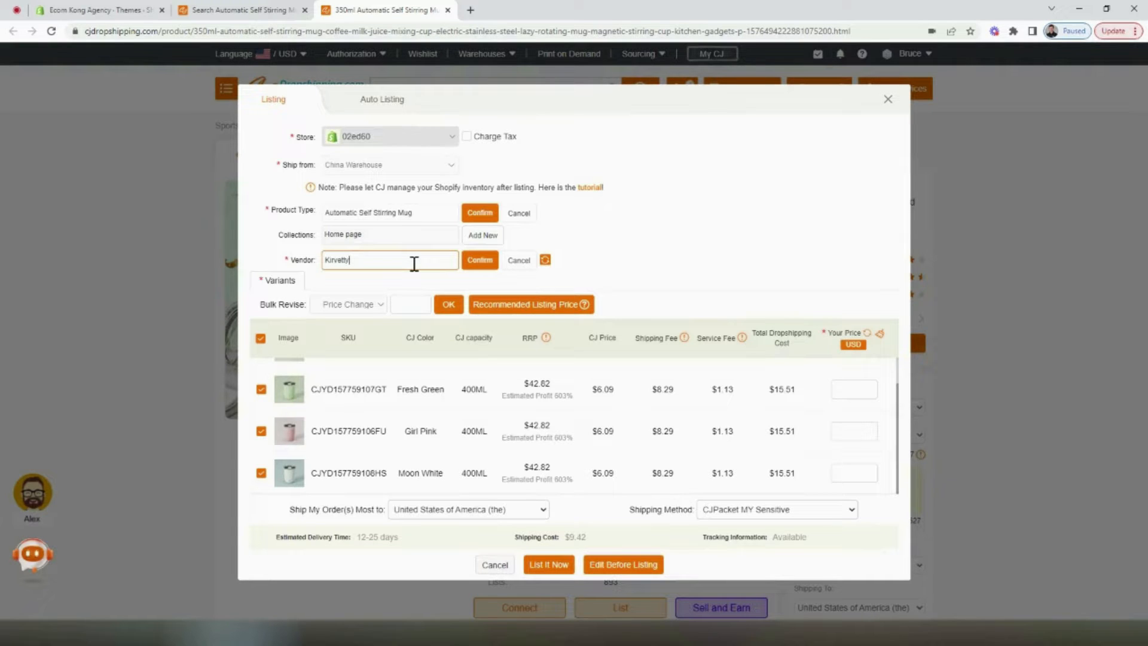
text(irvetty)
key(BackSpace)
key(BackSpace)
key(BackSpace)
click(482, 214)
click(486, 256)
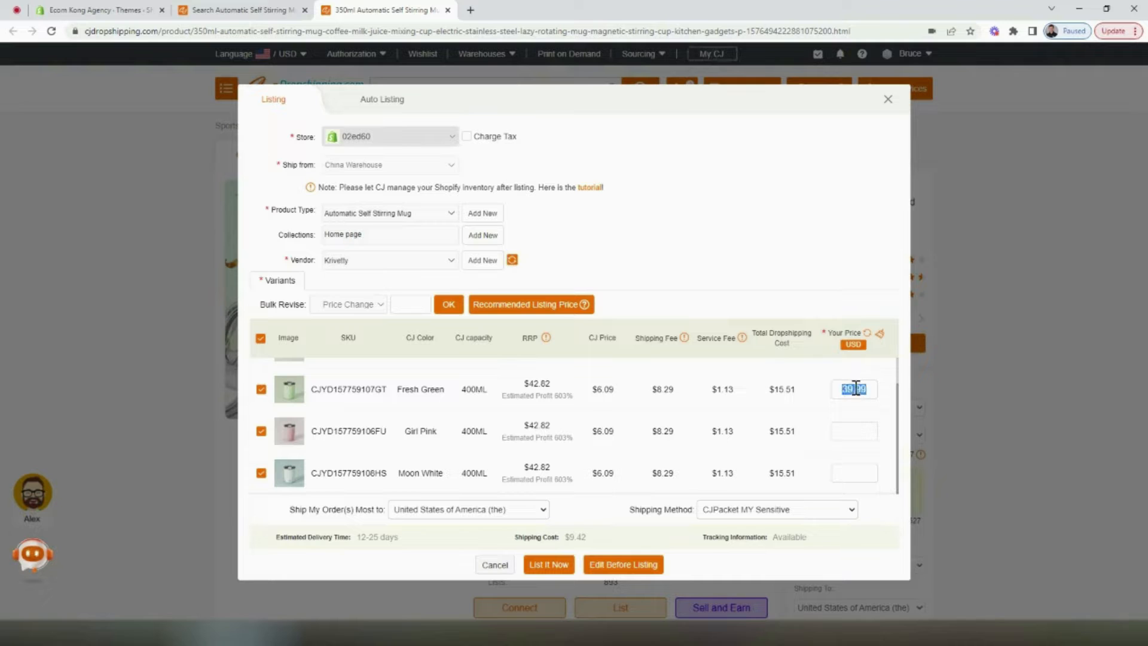
Copy the Fresh Green variant's 39.99 USD price to the Girl Pink and Moon White variants
key(ctrl+c)
click(868, 430)
key(ctrl+v)
click(861, 471)
key(ctrl+v)
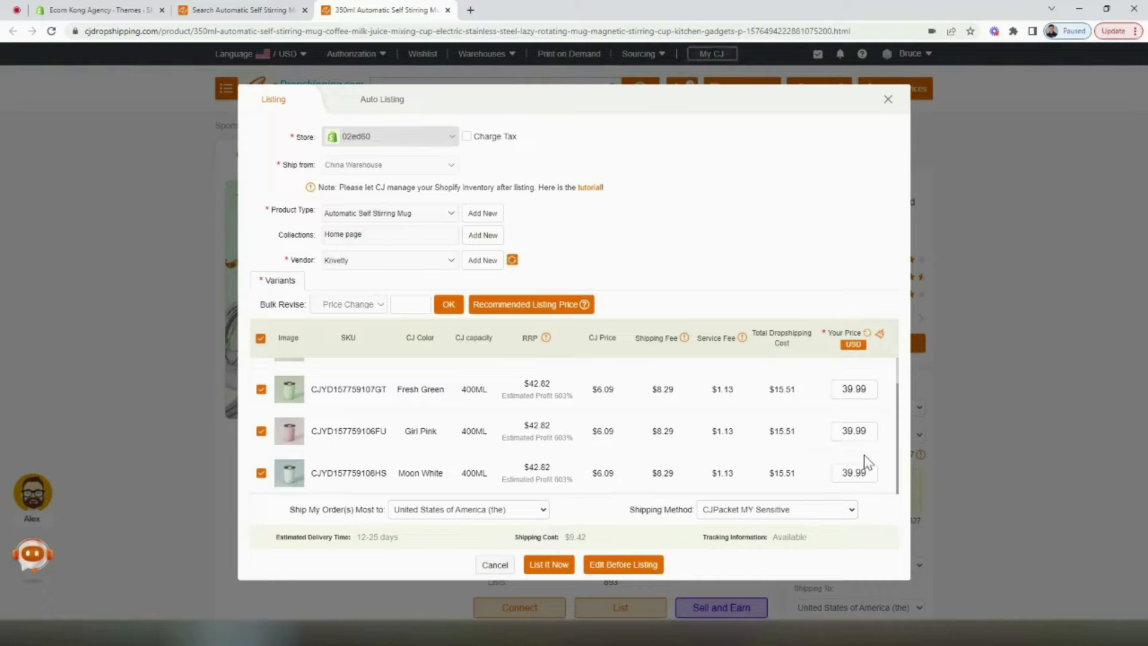
List the mug to the Shopify store immediately and view the listed product in the store
scroll(884, 449, up, 1)
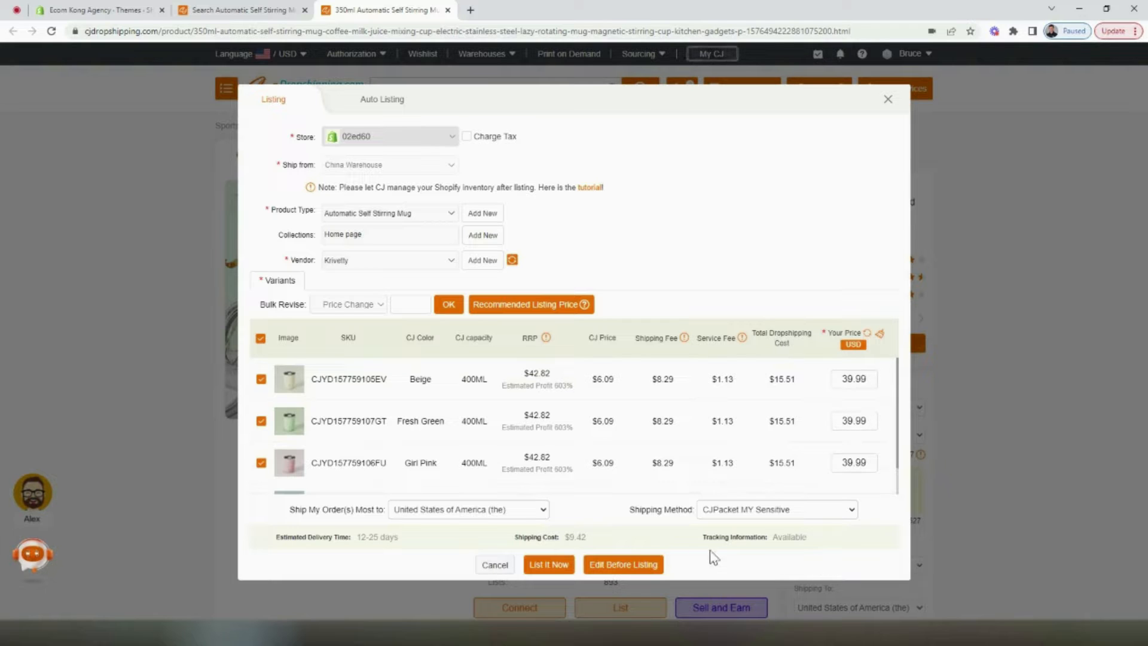
click(557, 566)
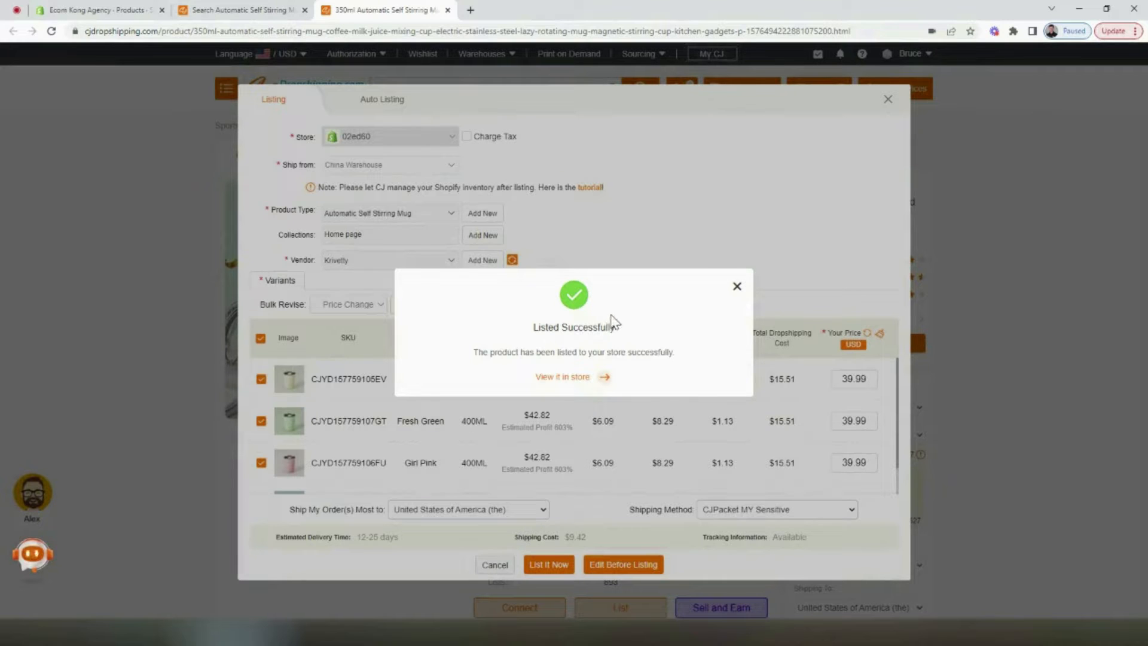
click(588, 377)
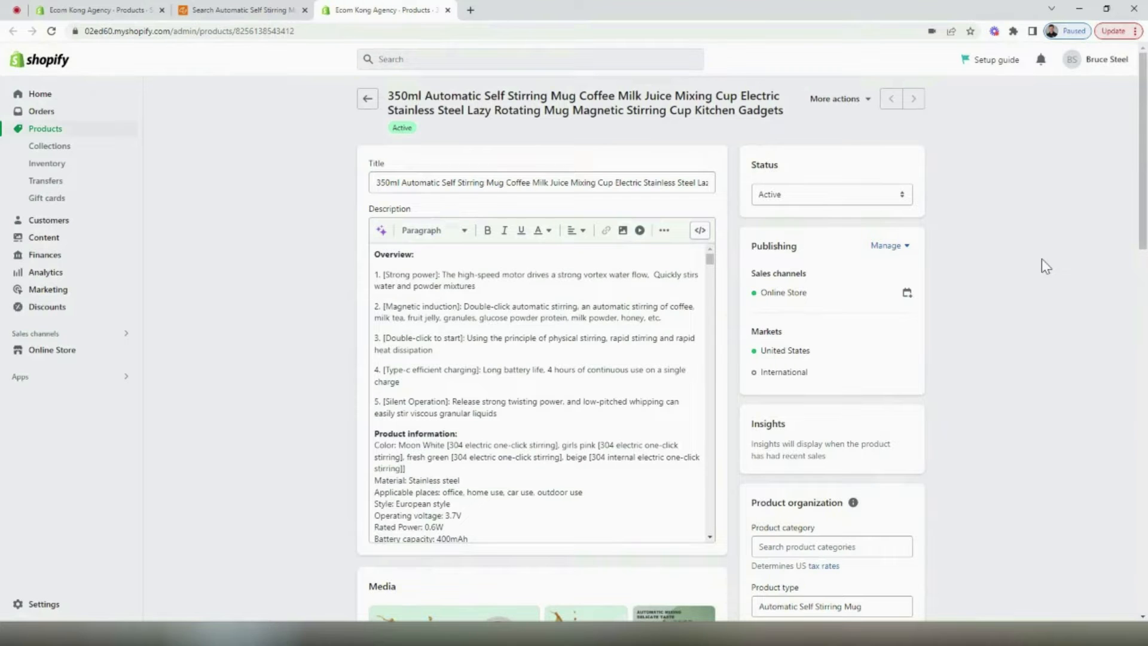
Examine the imported mug's description, media, variant prices and stock, and search engine listing
scroll(472, 297, down, 10)
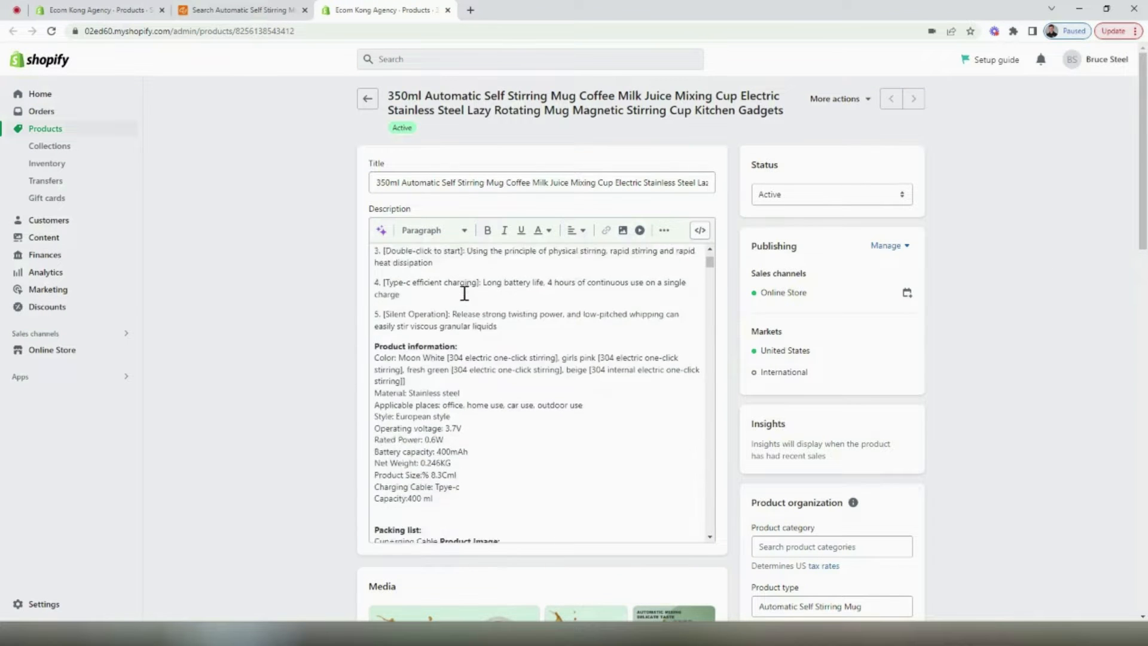
scroll(544, 309, down, 5)
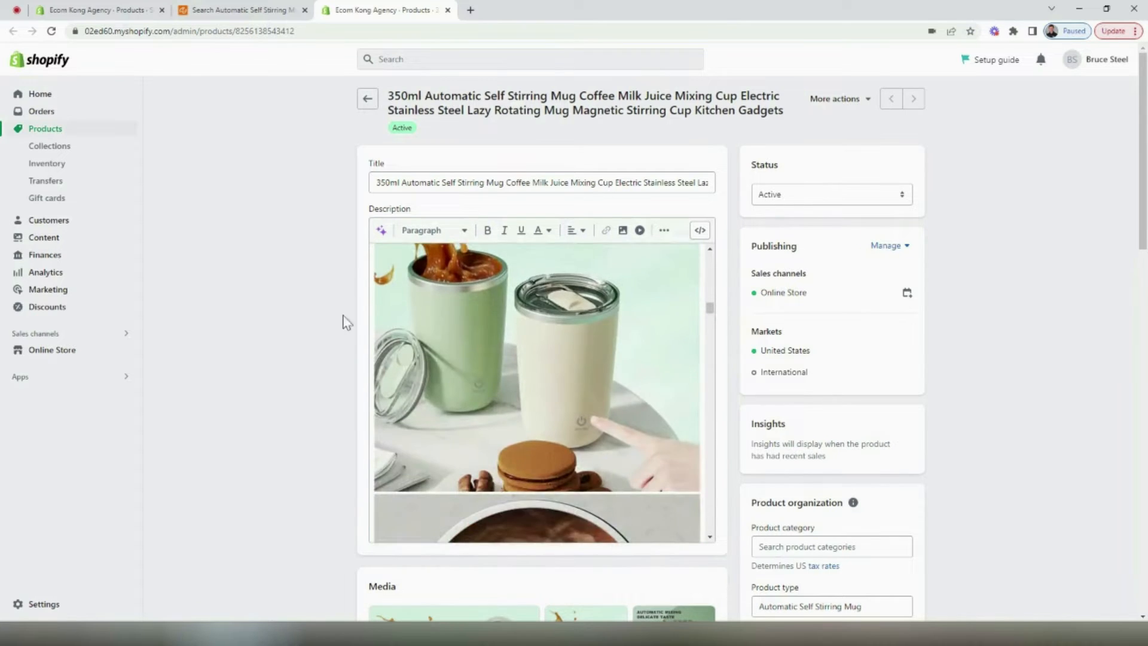
scroll(287, 311, down, 7)
scroll(291, 307, down, 7)
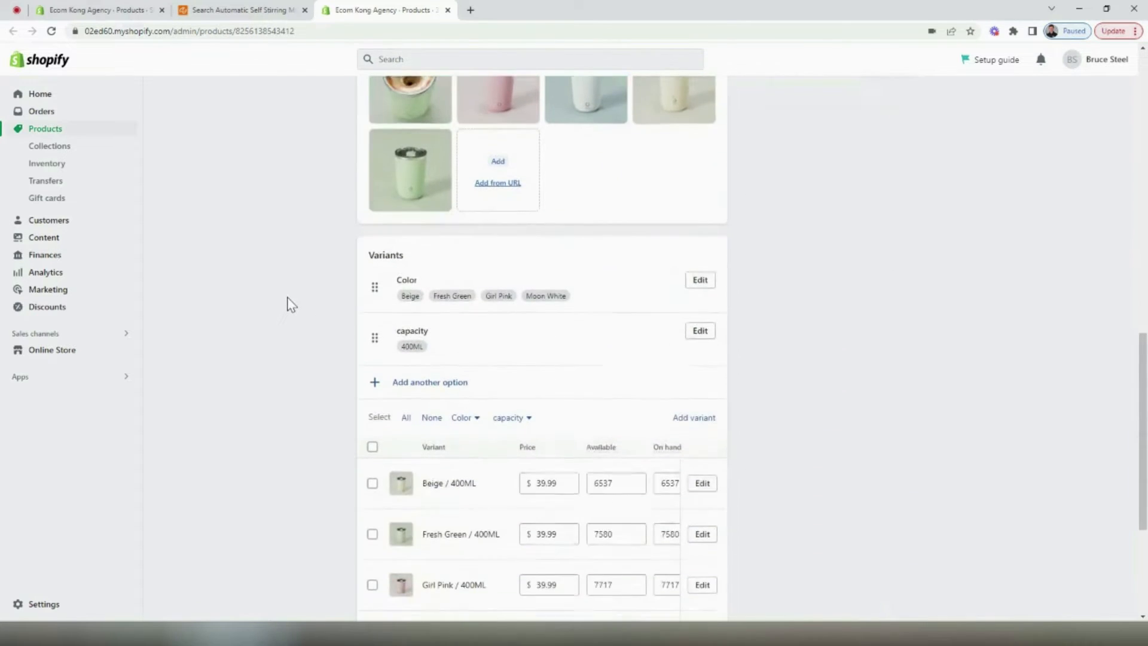
scroll(526, 334, down, 2)
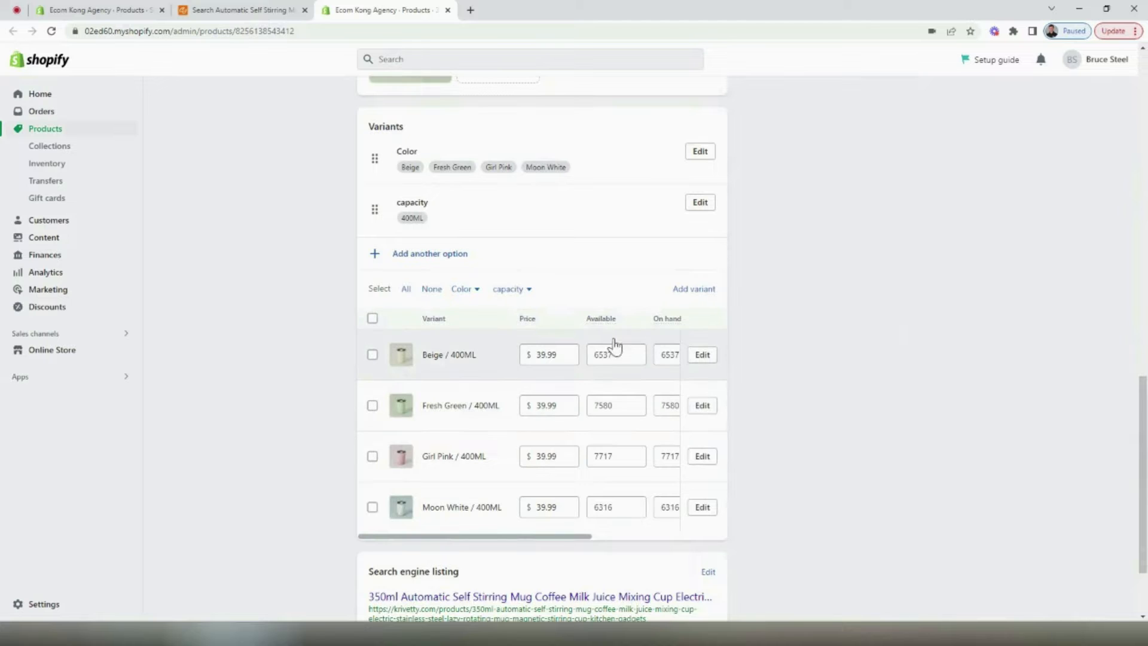
drag(574, 538, 287, 397)
scroll(282, 353, down, 2)
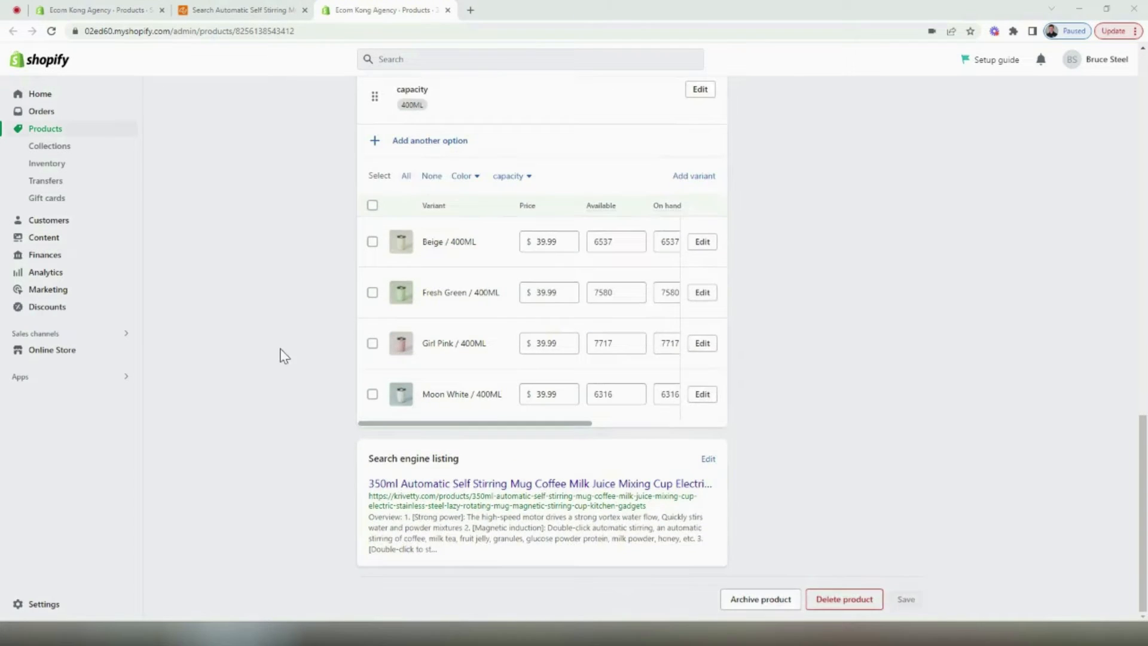
scroll(282, 342, up, 9)
scroll(282, 342, up, 10)
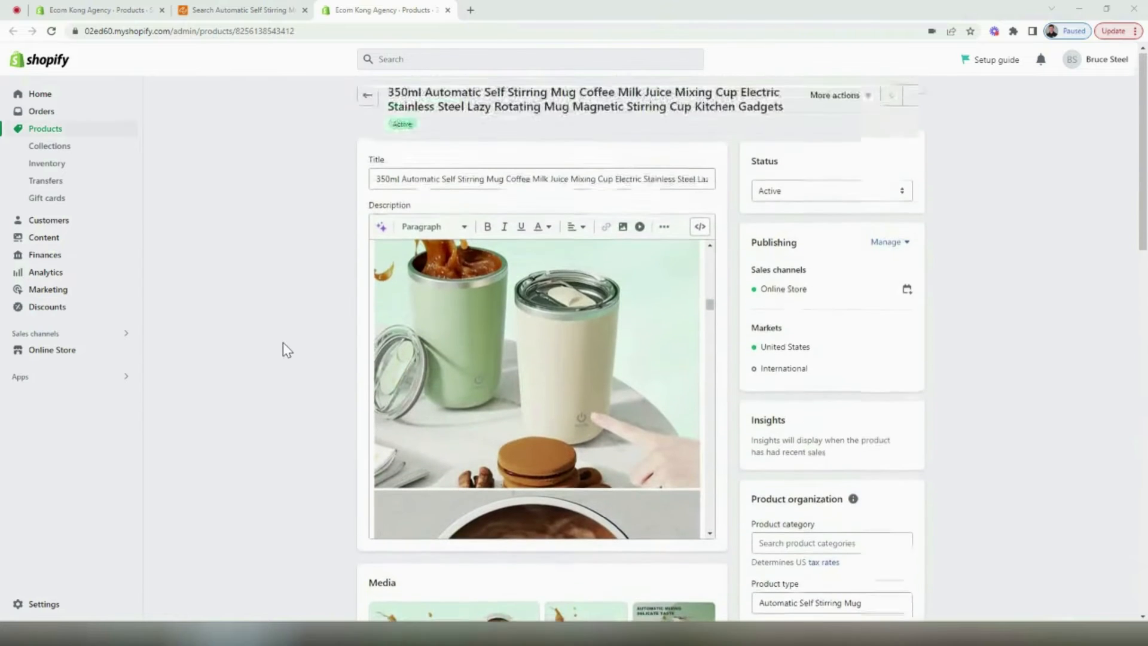
scroll(473, 376, up, 5)
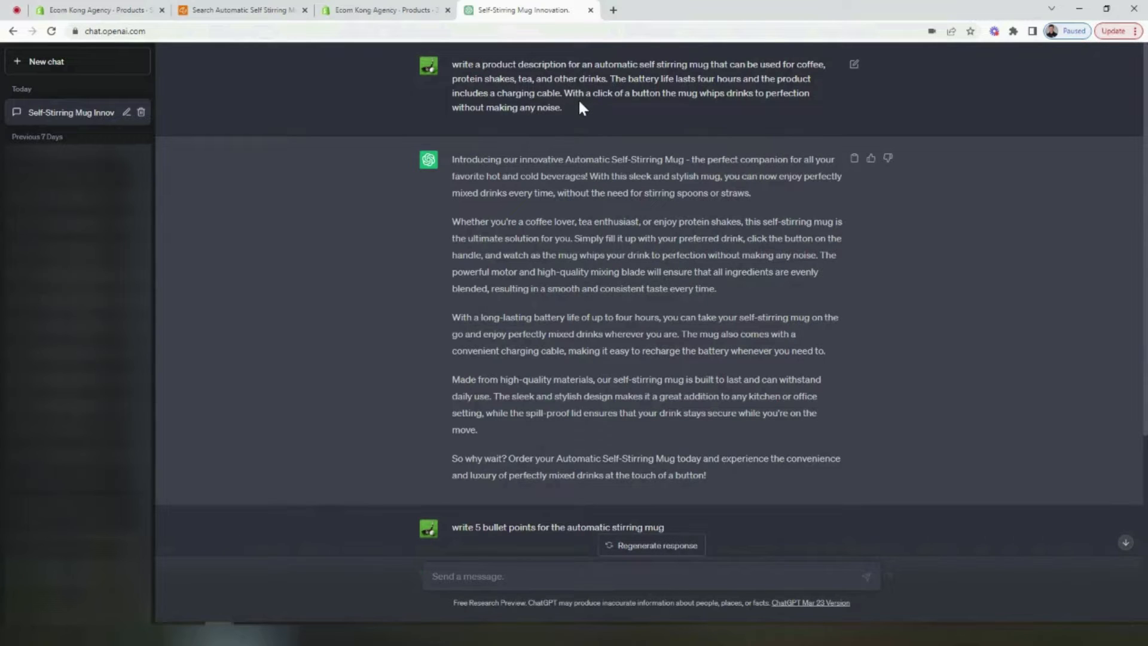
Review the ChatGPT product description, bullet points and creative title, highlighting the start of the StirMagic title
scroll(607, 203, down, 2)
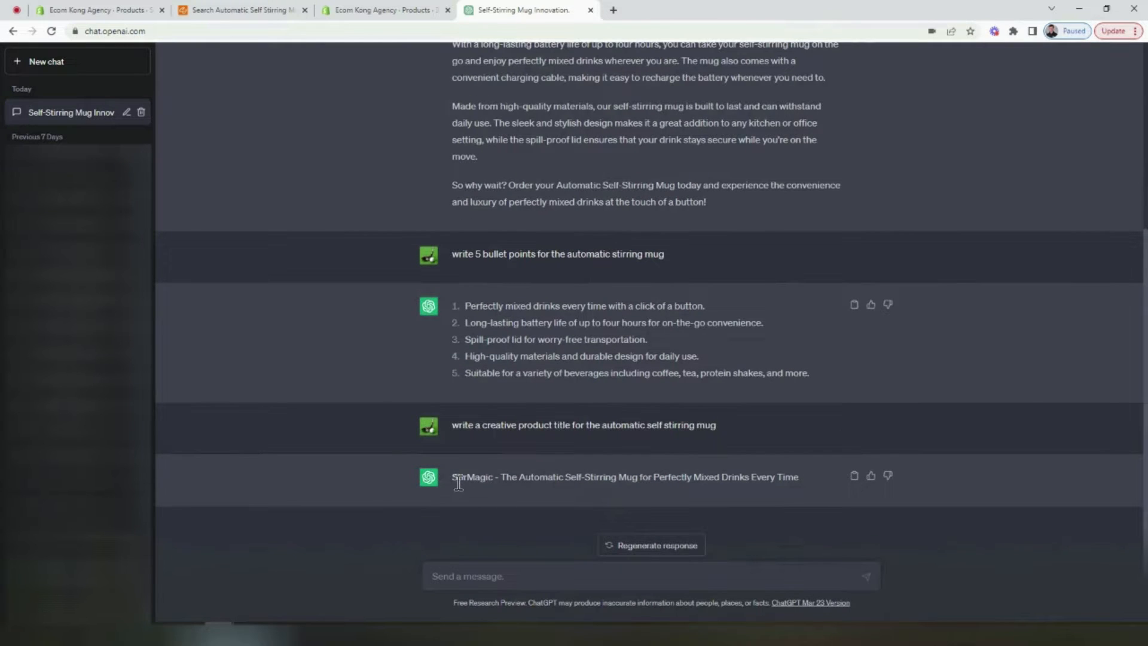
drag(452, 479, 640, 482)
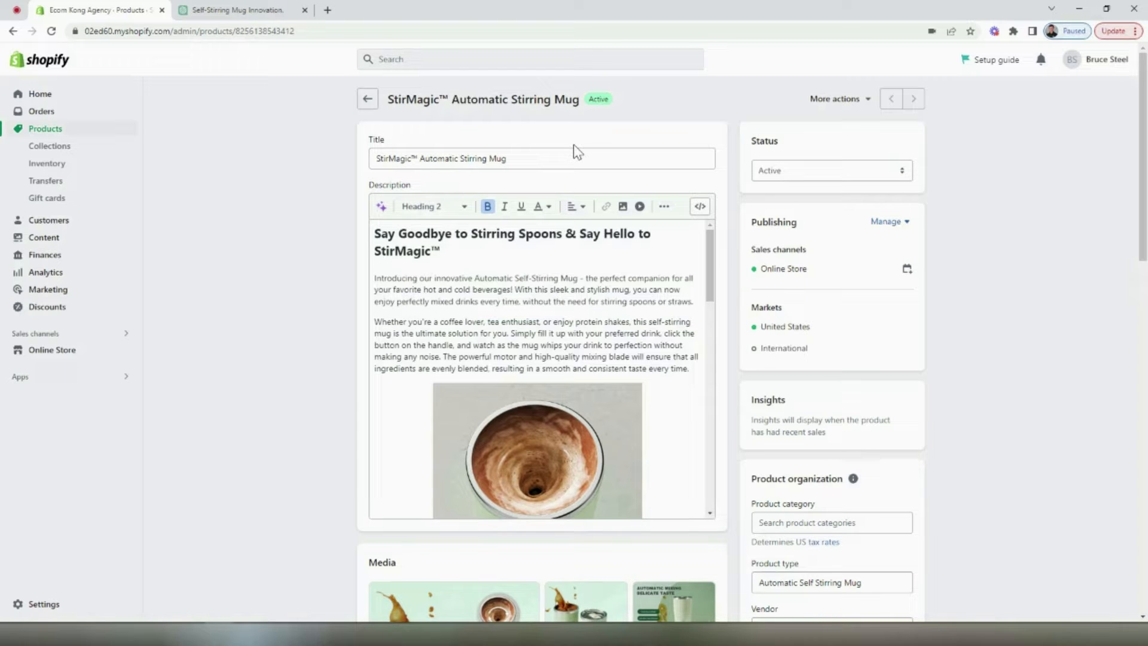
Check the product title and the text format options for the description's opening headline about stirring spoons
click(537, 156)
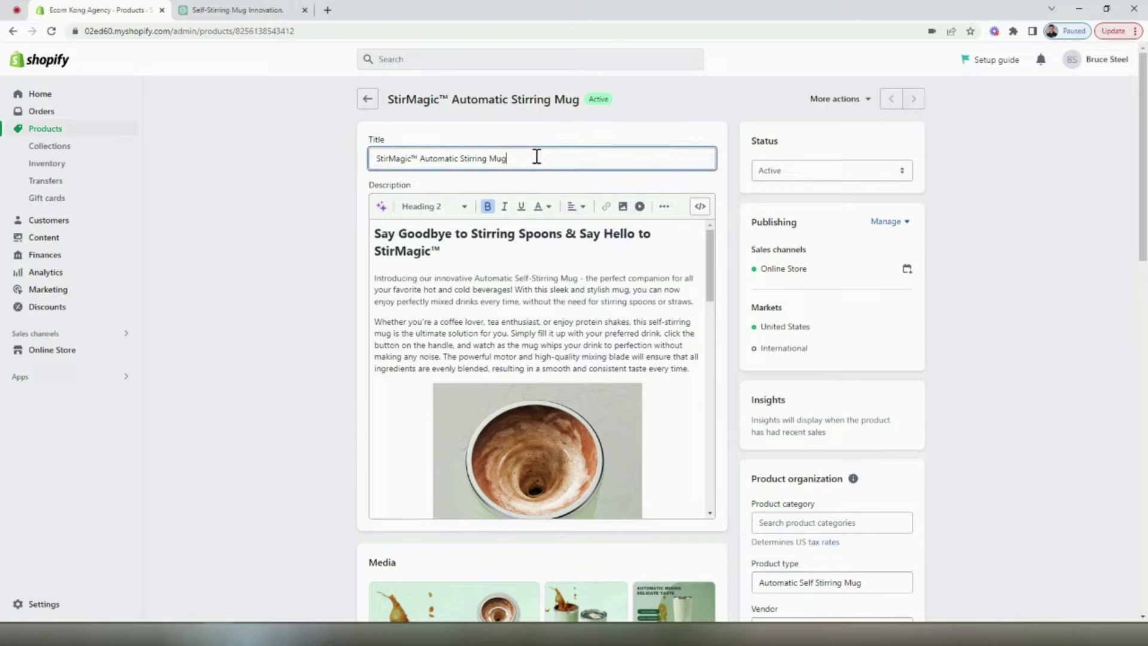
click(485, 260)
drag(452, 248, 372, 231)
click(451, 211)
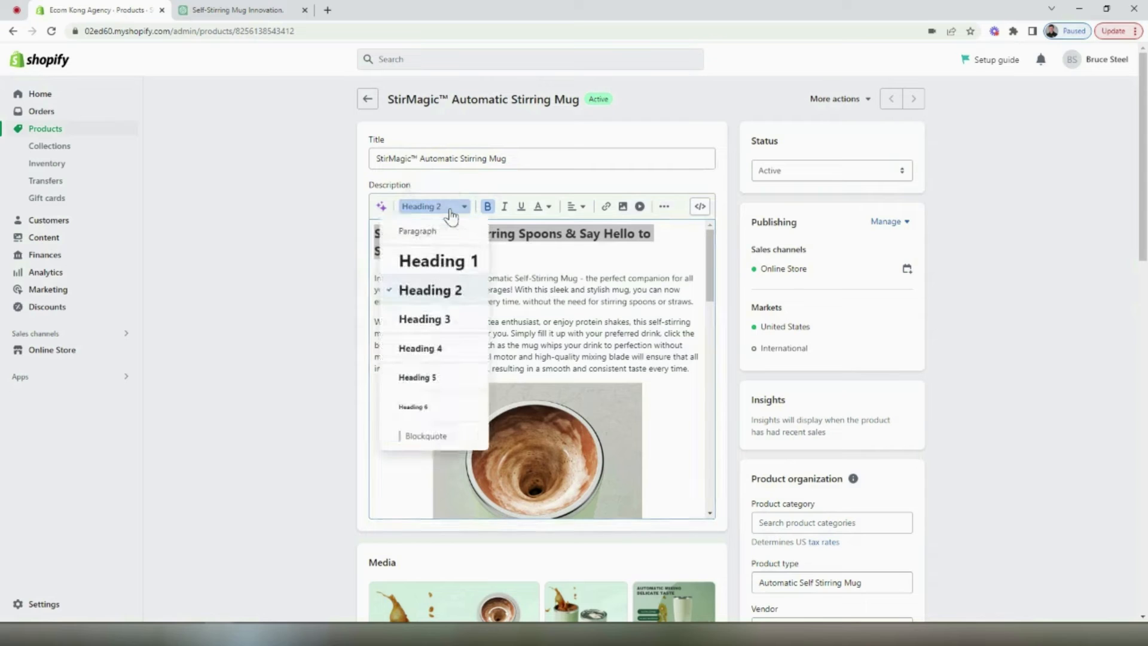
click(534, 272)
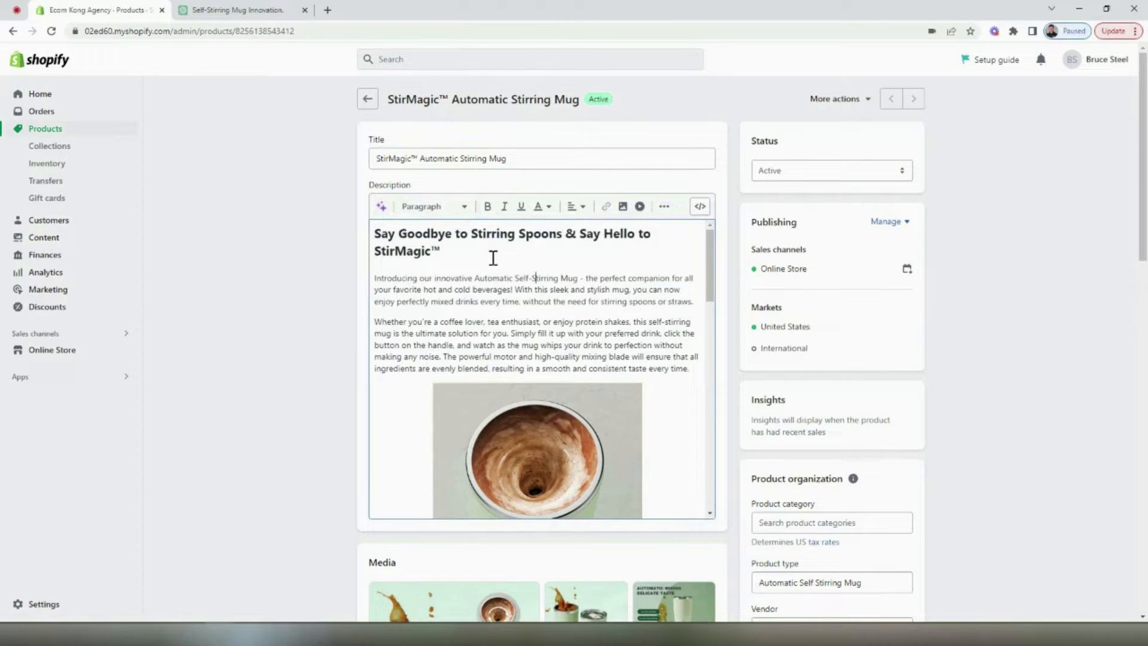
Check the format of the two introductory paragraphs below the description's opening headline
scroll(540, 273, down, 1)
scroll(573, 281, up, 1)
drag(691, 369, 366, 279)
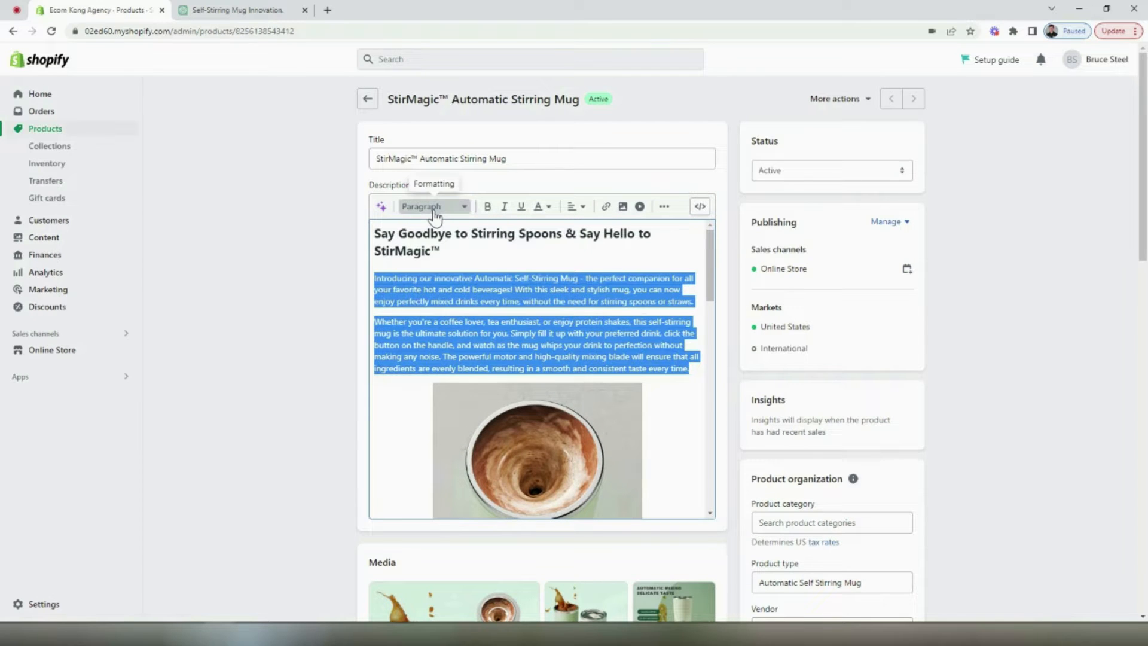
click(637, 333)
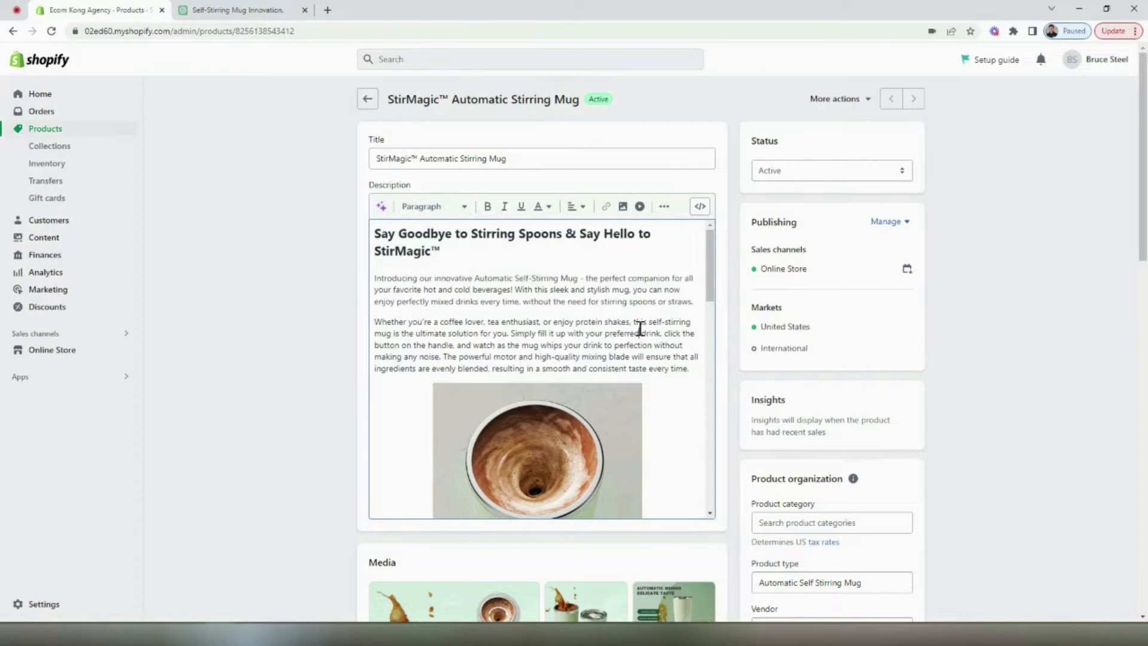
Inspect the first image in the description and browse the product images available for insertion without adding one
scroll(637, 336, down, 2)
scroll(637, 337, down, 1)
click(597, 346)
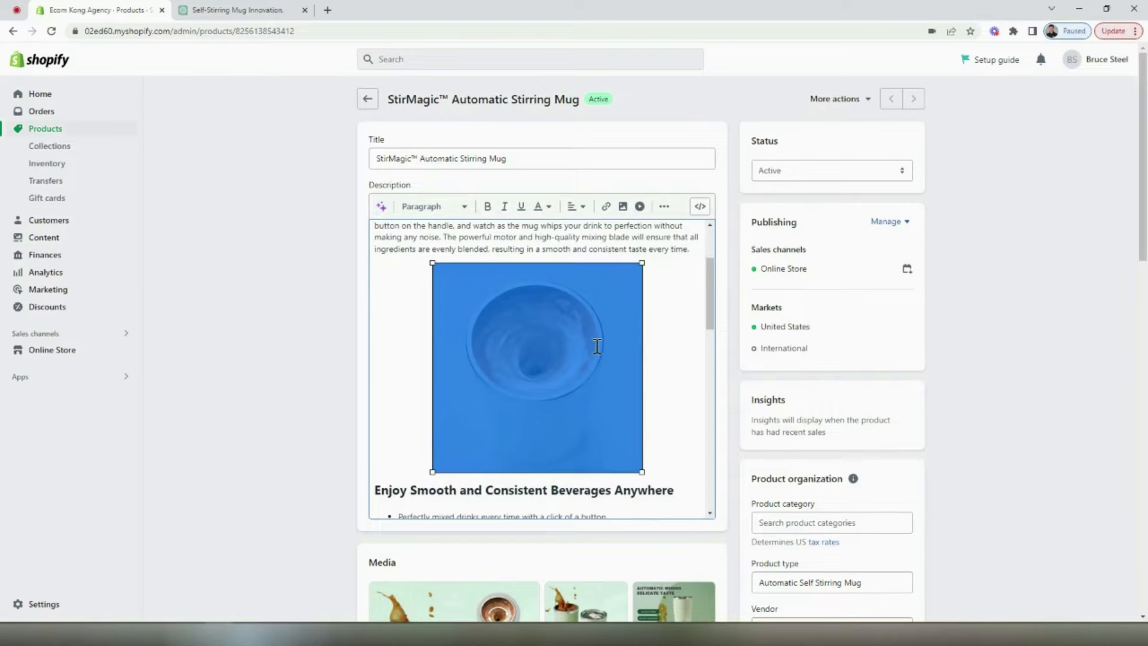
click(673, 358)
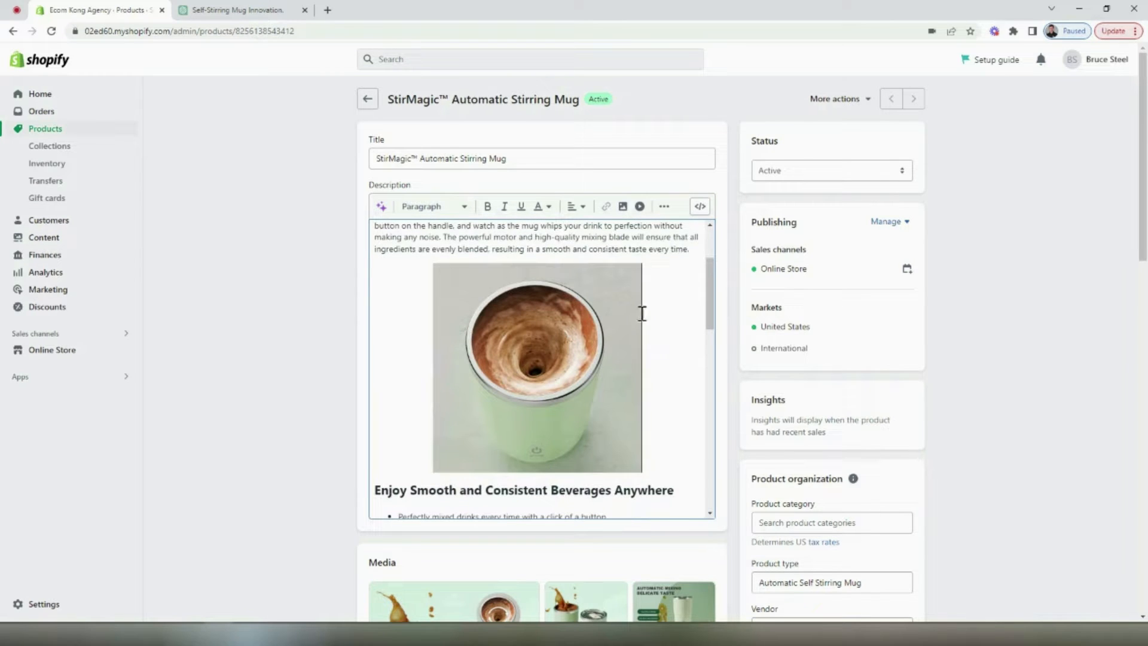
click(623, 207)
click(529, 285)
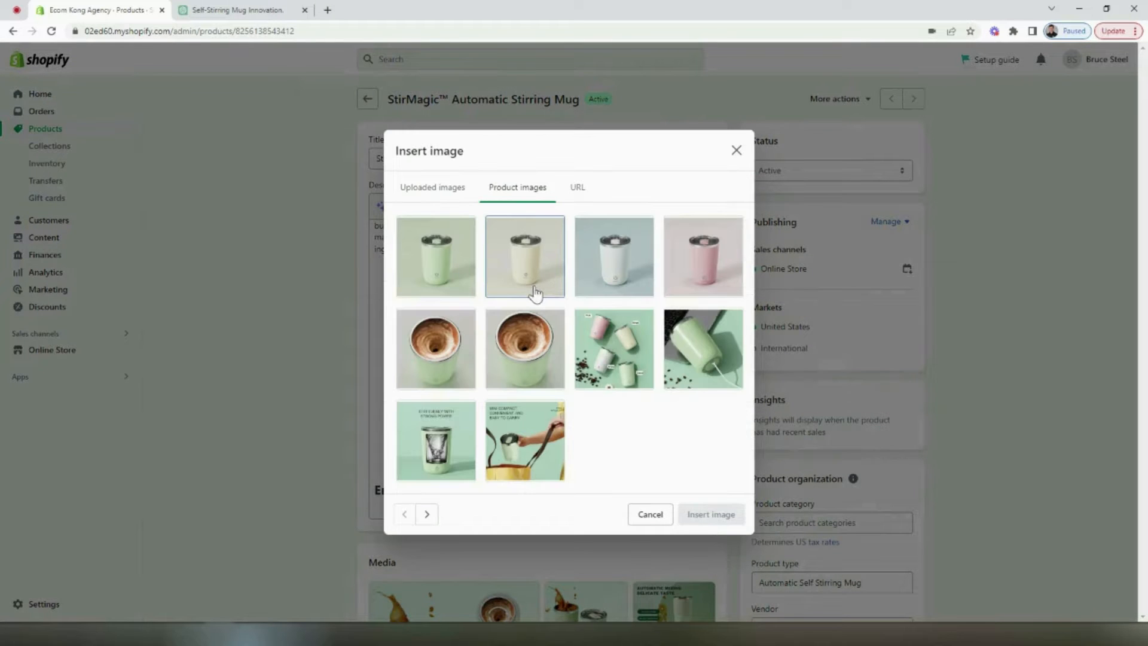
click(434, 523)
click(735, 240)
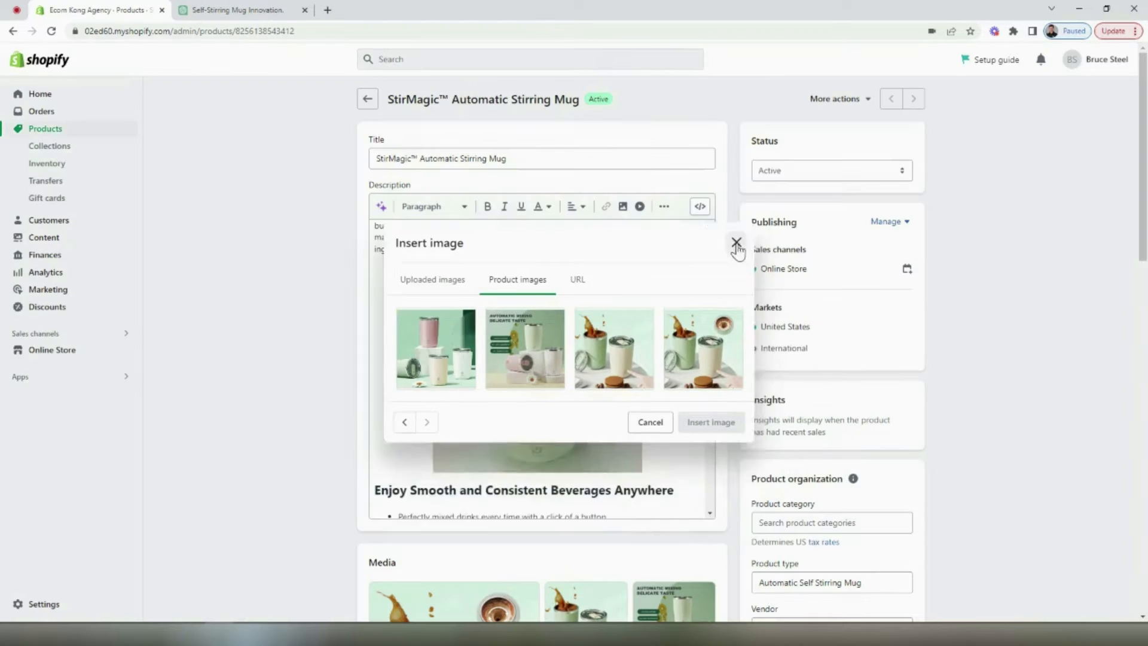
Review the rest of the description, from the beverages heading and bullet points through the sale text to the satisfaction guarantee
scroll(646, 333, down, 3)
click(590, 313)
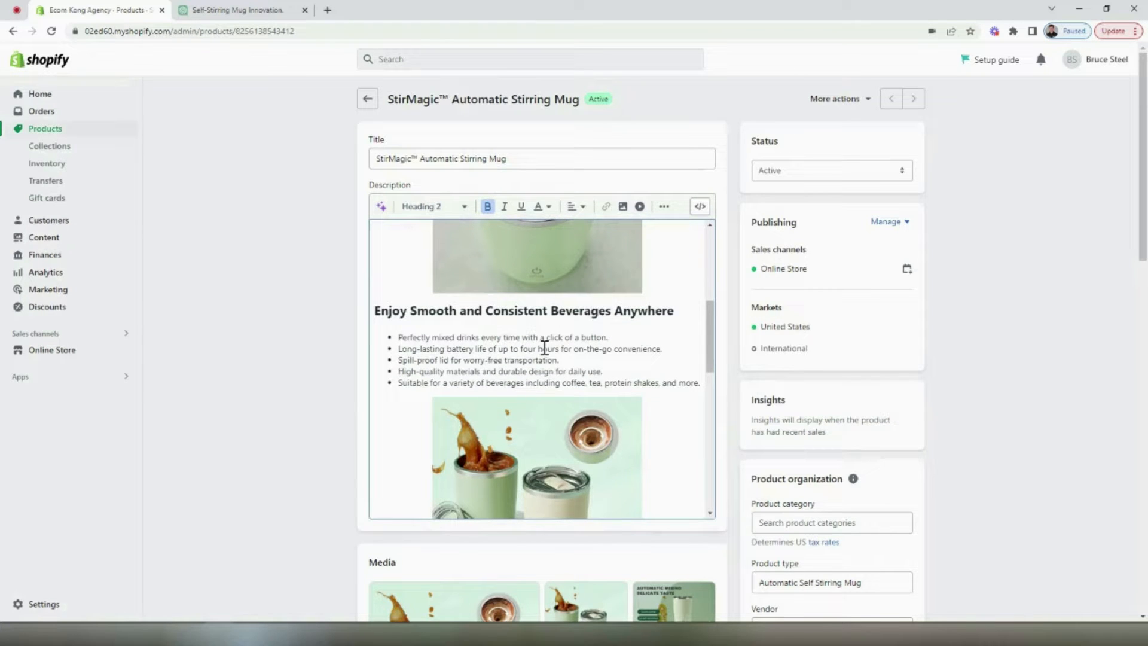
scroll(541, 344, down, 3)
click(541, 326)
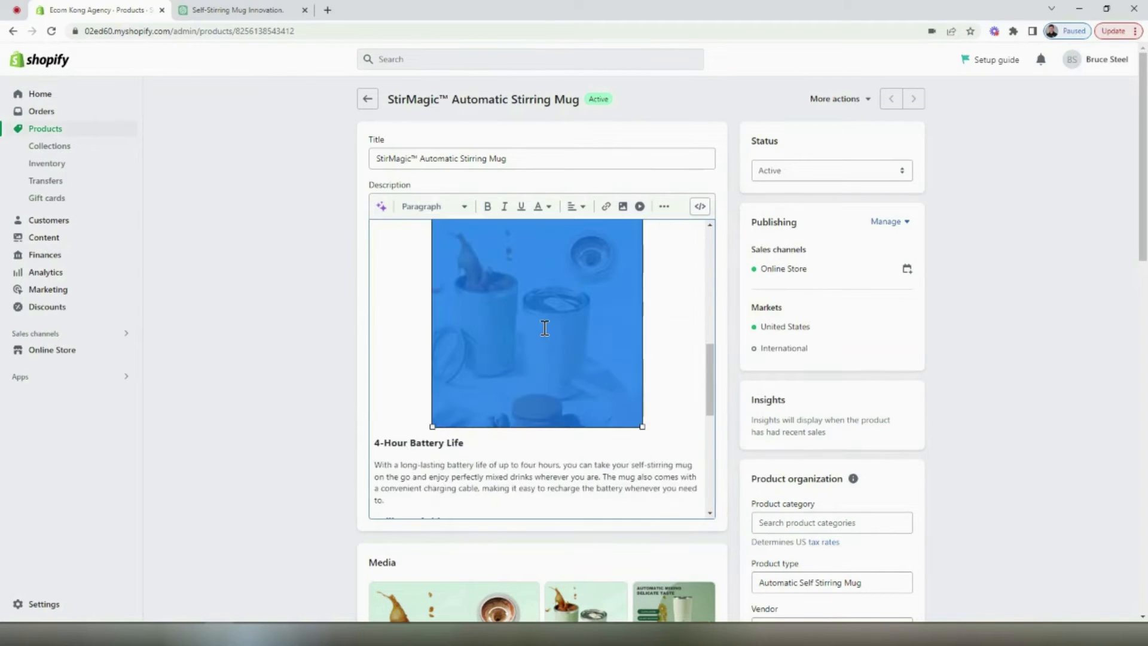
click(638, 335)
scroll(638, 336, down, 3)
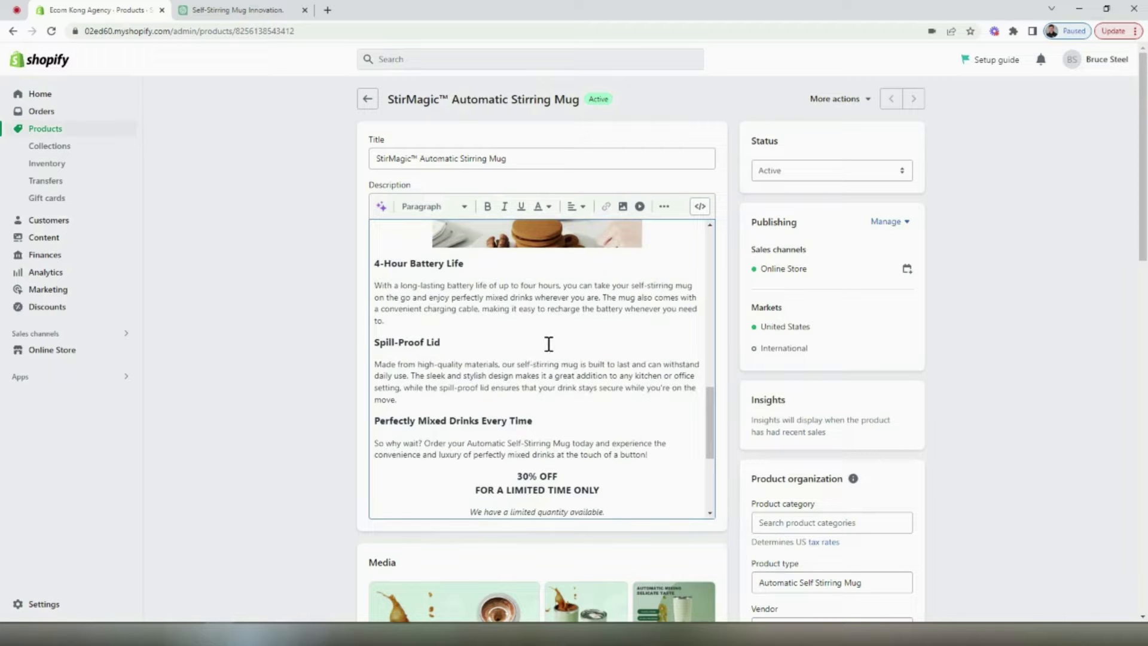
scroll(548, 344, down, 3)
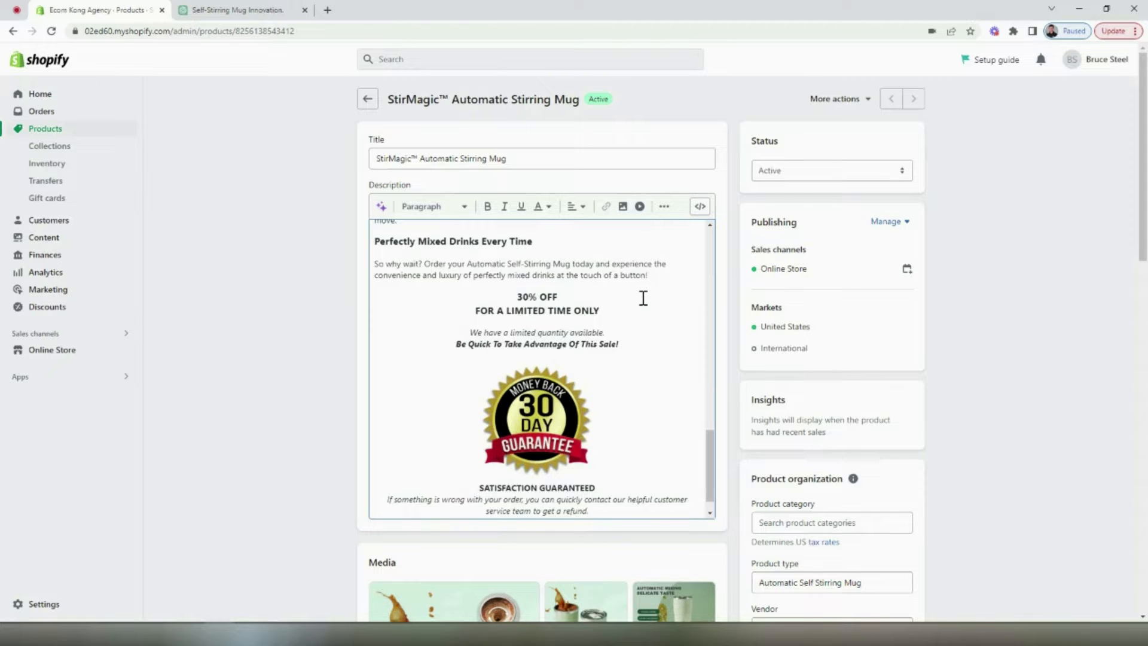
scroll(650, 349, down, 1)
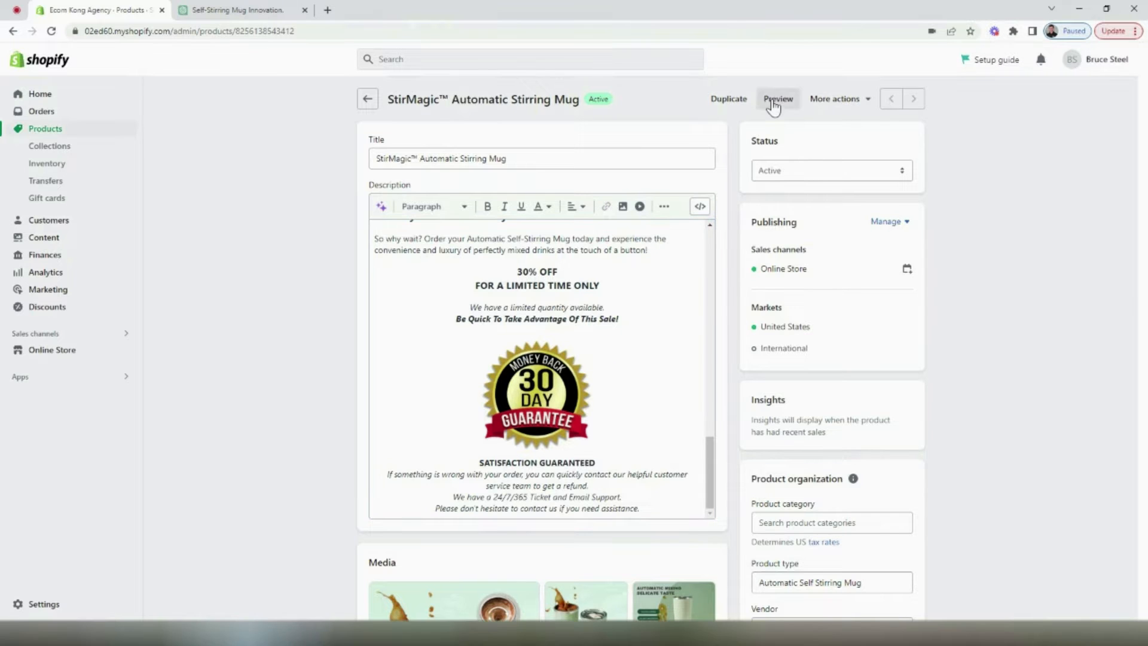
Preview the StirMagic mug's storefront page and examine its variant options, description, gallery images and guarantee badge
click(774, 101)
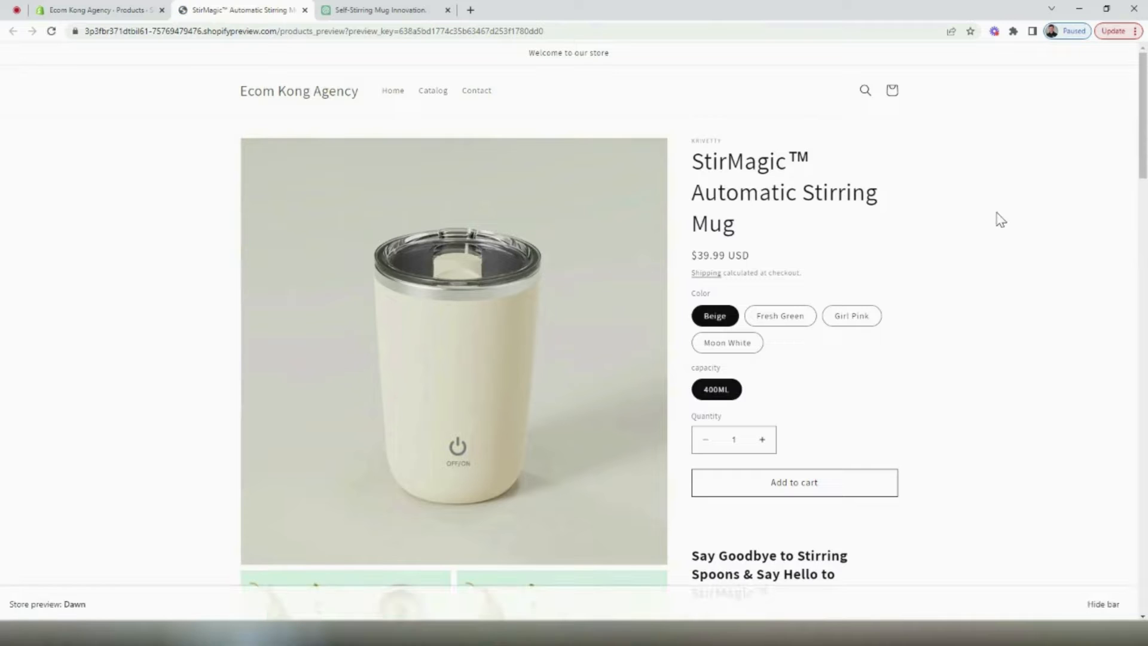
scroll(998, 219, down, 1)
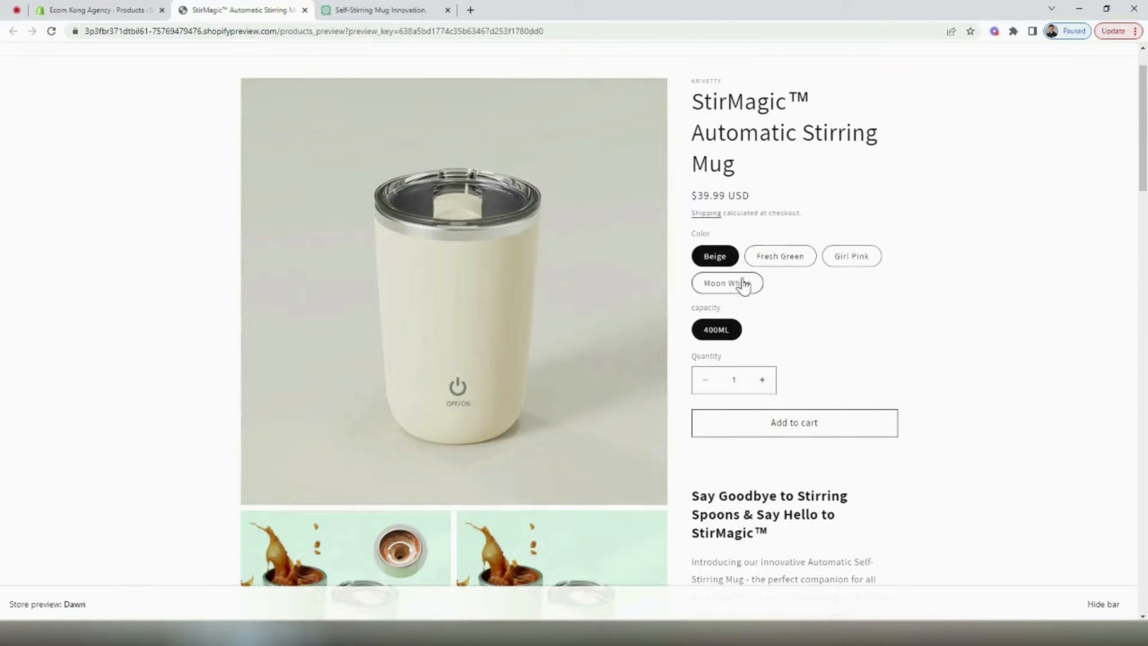
scroll(966, 238, down, 1)
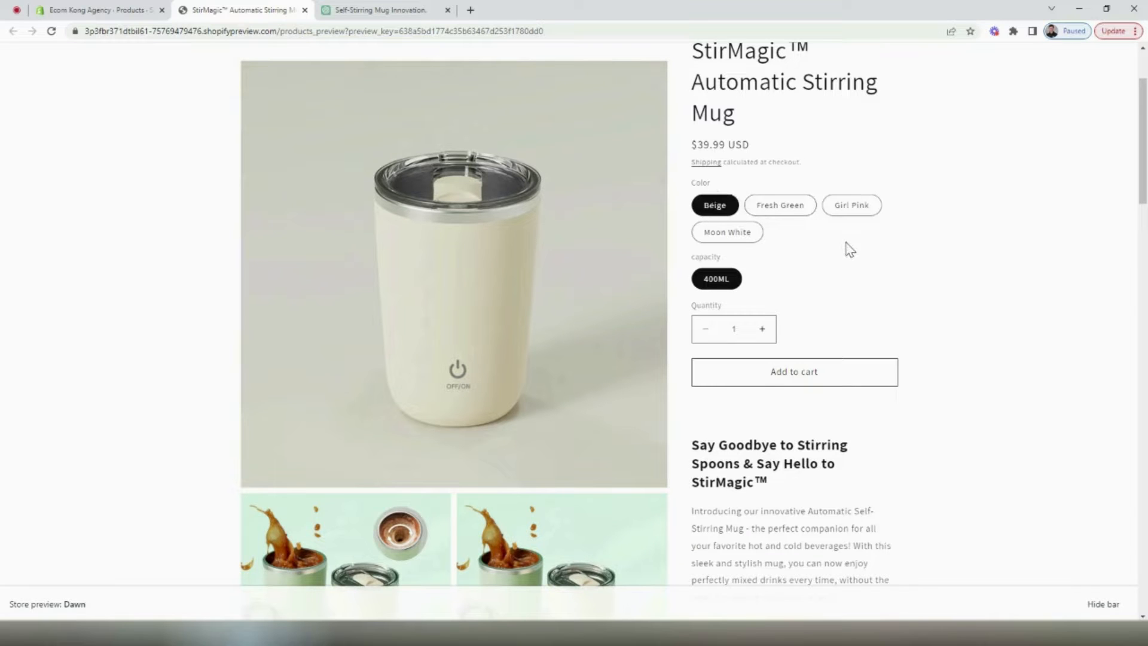
scroll(845, 248, down, 2)
scroll(768, 283, down, 5)
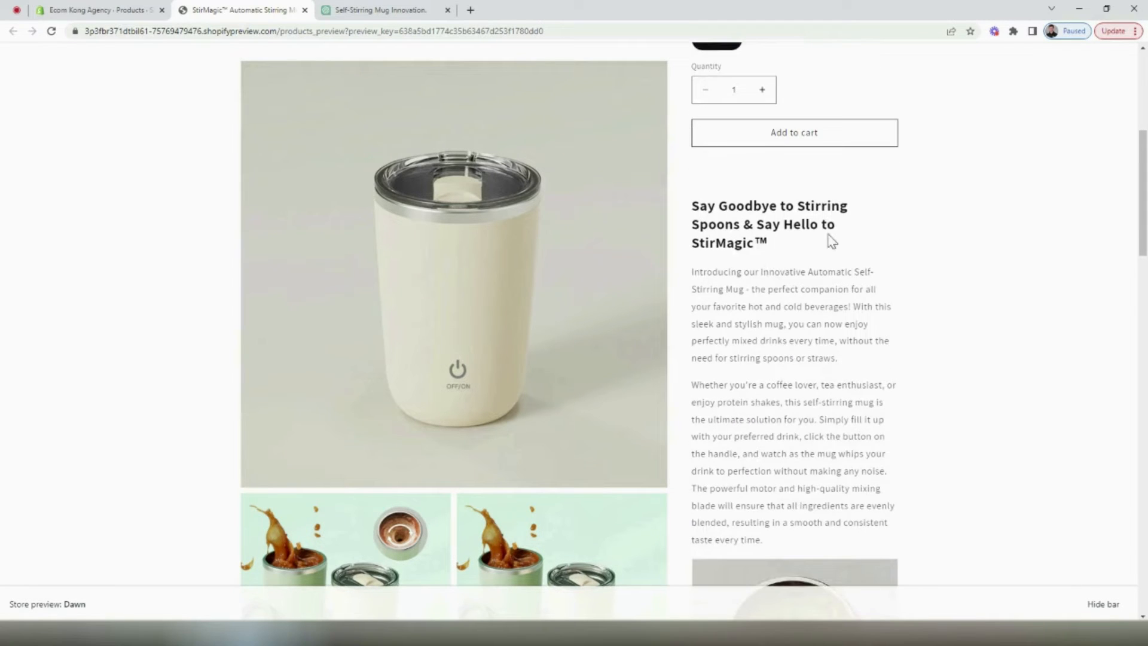
scroll(777, 202, down, 7)
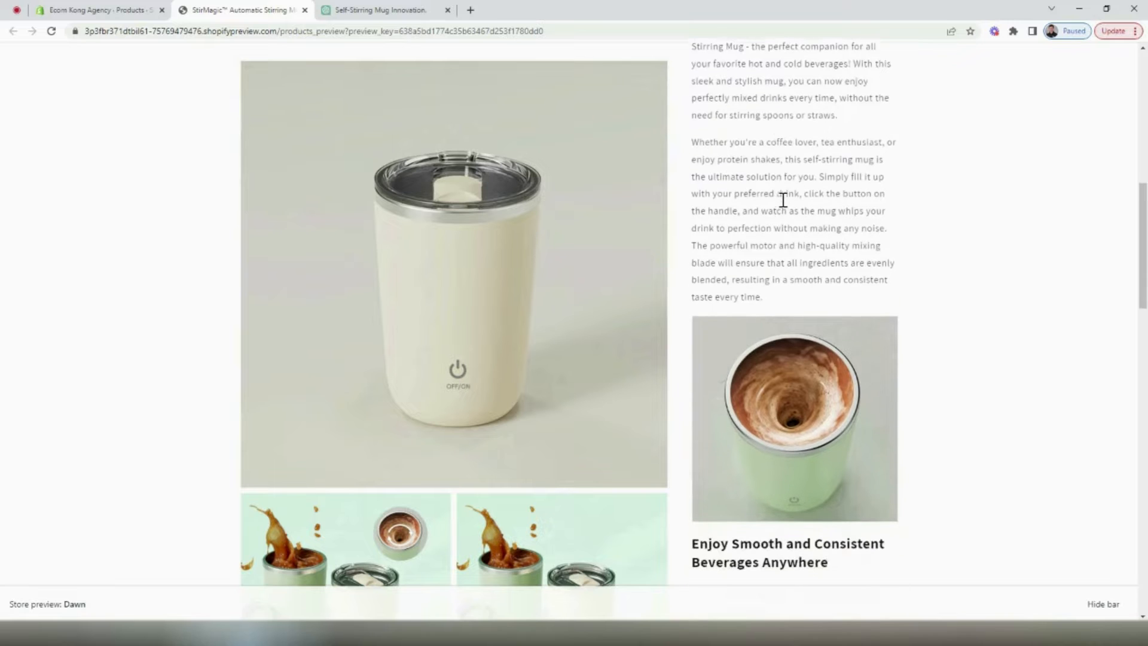
scroll(798, 195, down, 8)
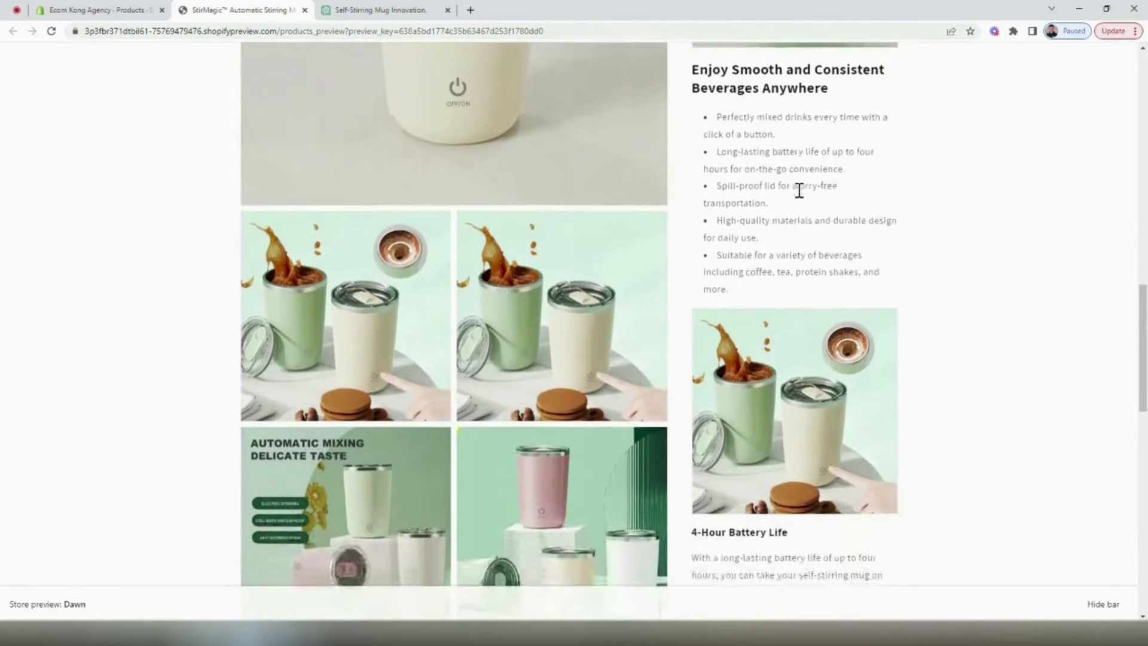
scroll(798, 190, down, 4)
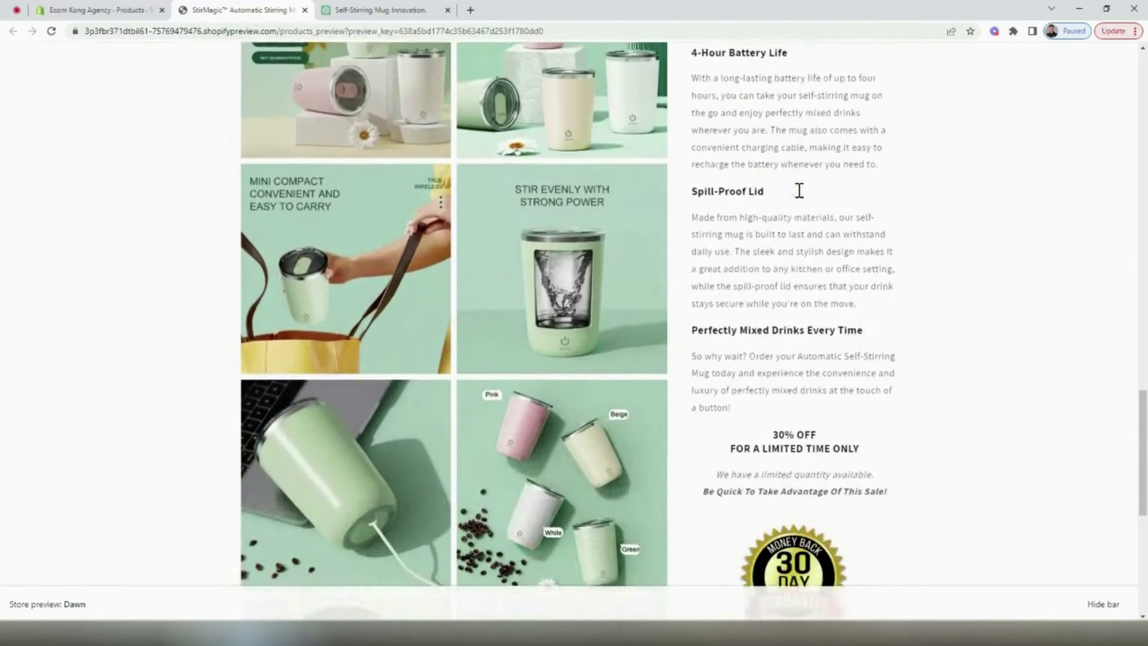
scroll(526, 154, down, 5)
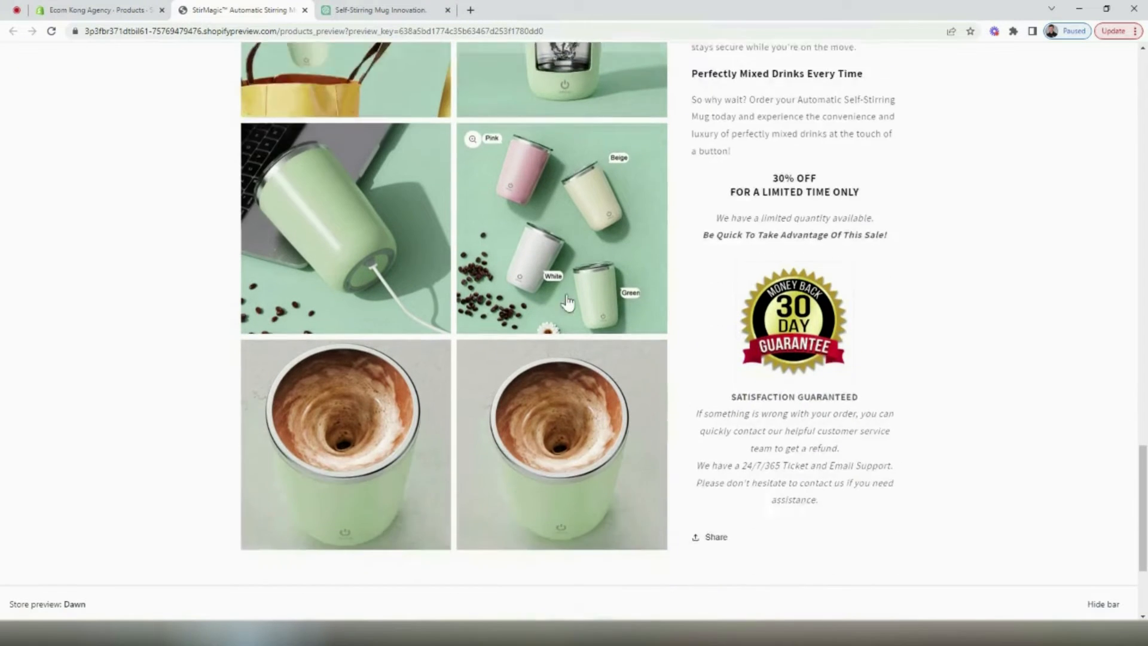
Check the mug's gallery, title, price and Color and capacity options from the storefront preview's lower section back up to its beginning
scroll(563, 242, up, 10)
scroll(535, 238, up, 12)
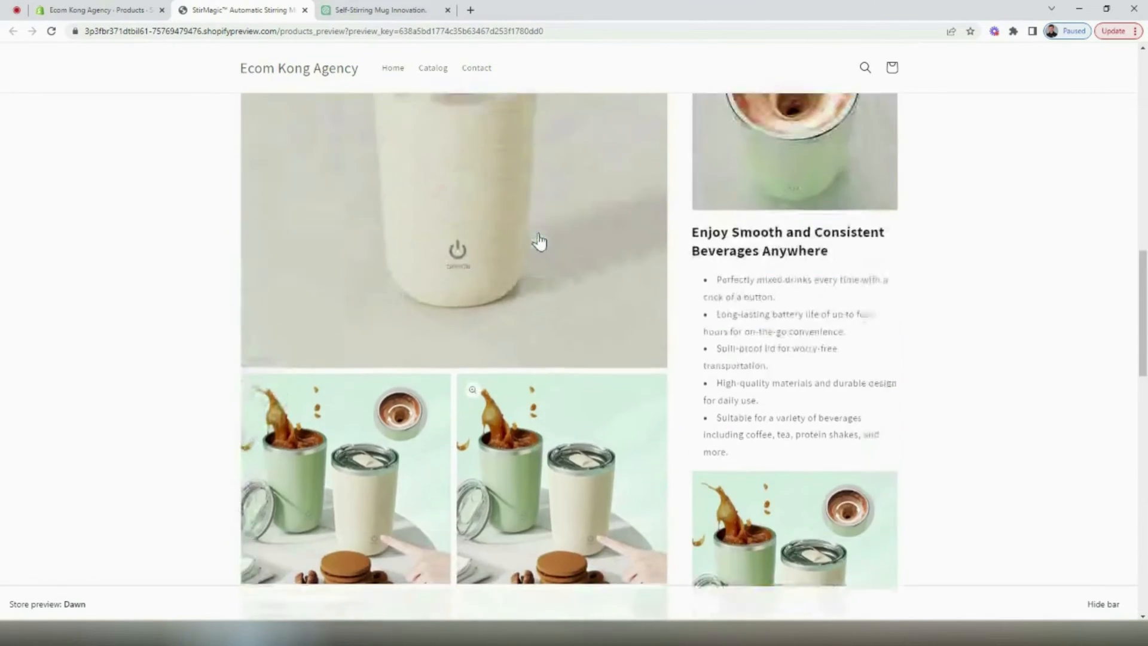
scroll(824, 305, up, 2)
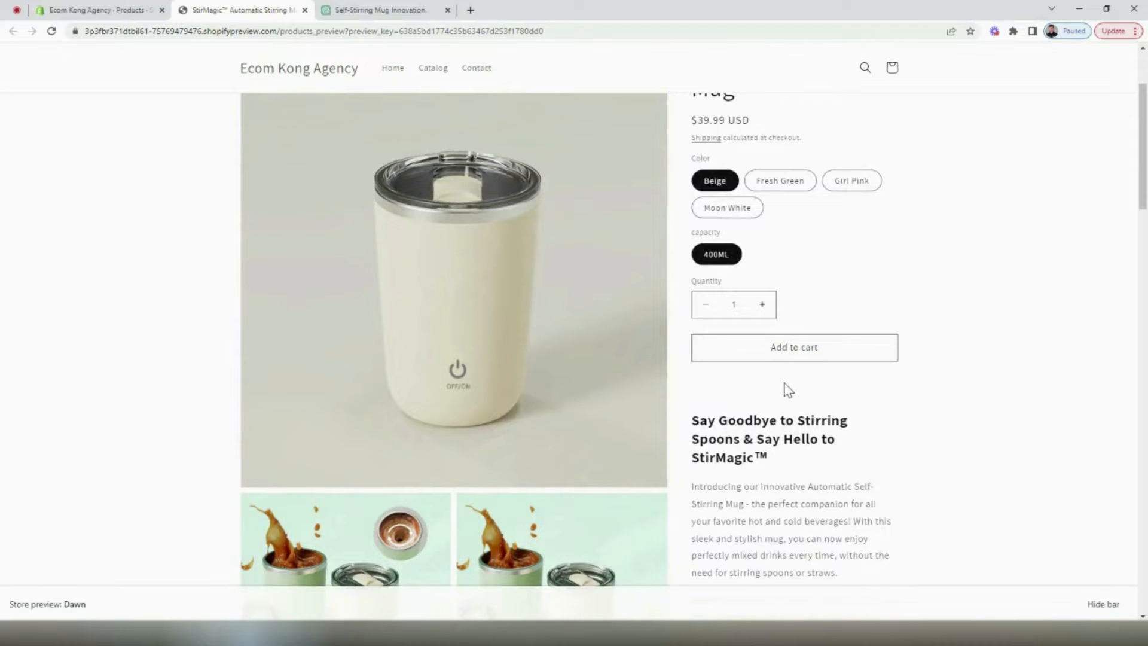
scroll(935, 288, up, 1)
scroll(939, 290, up, 1)
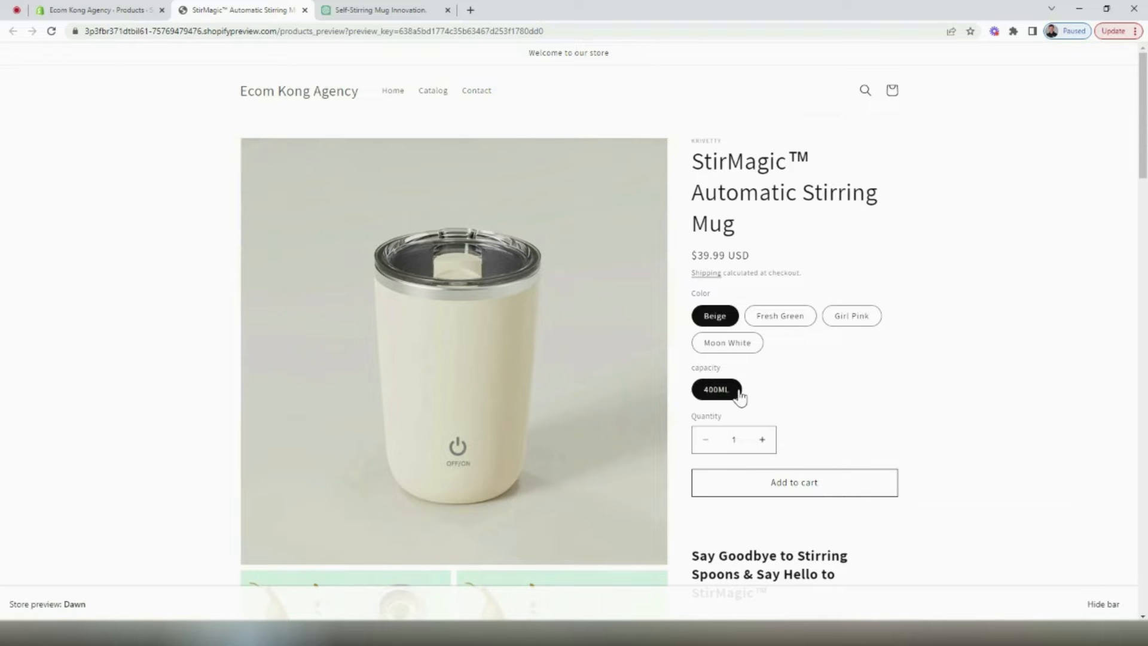
Close the storefront preview and delete the capacity option from the mug's variants
key(ctrl+w)
scroll(926, 289, down, 1)
scroll(927, 291, down, 10)
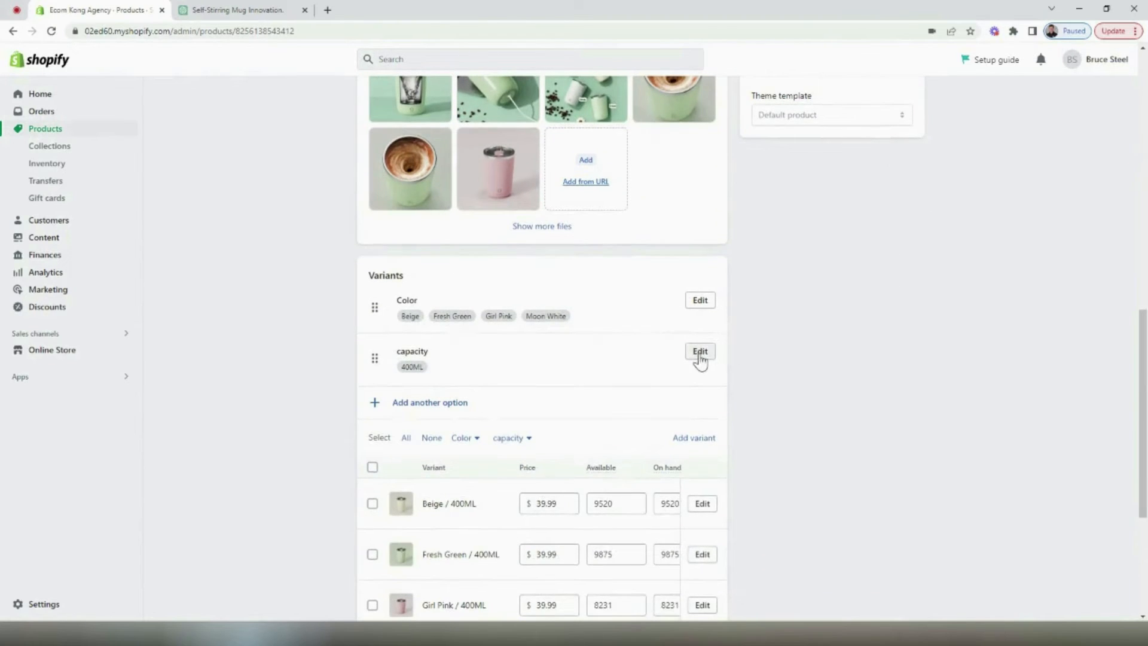
click(700, 353)
click(703, 364)
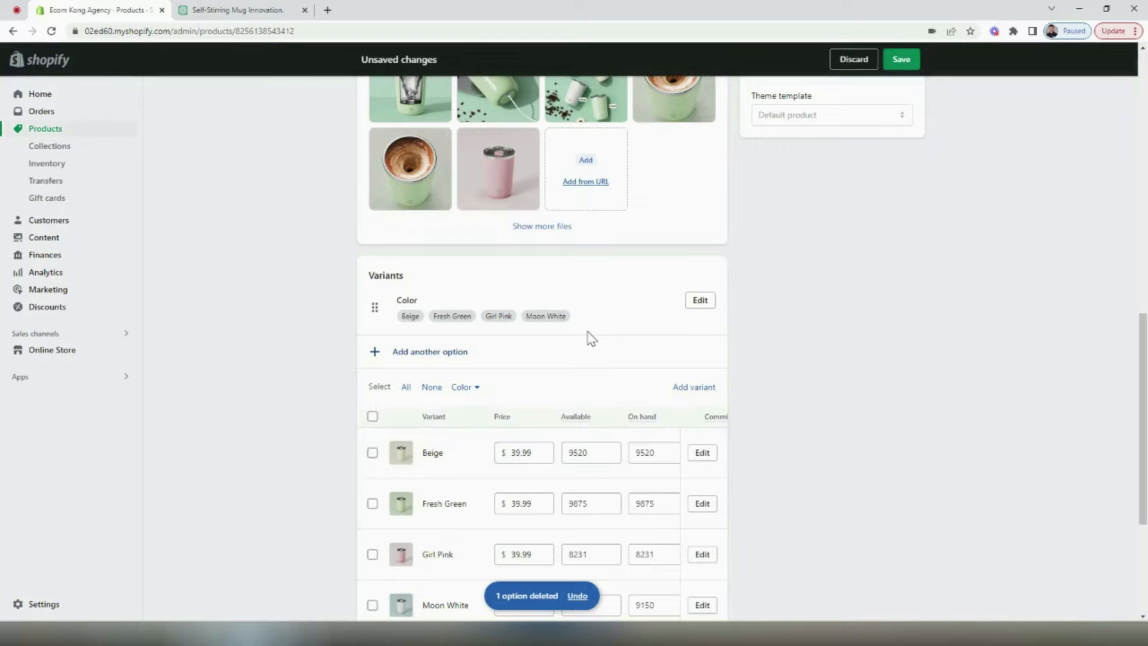
Review the Color option's values without changing them and save the product
click(697, 305)
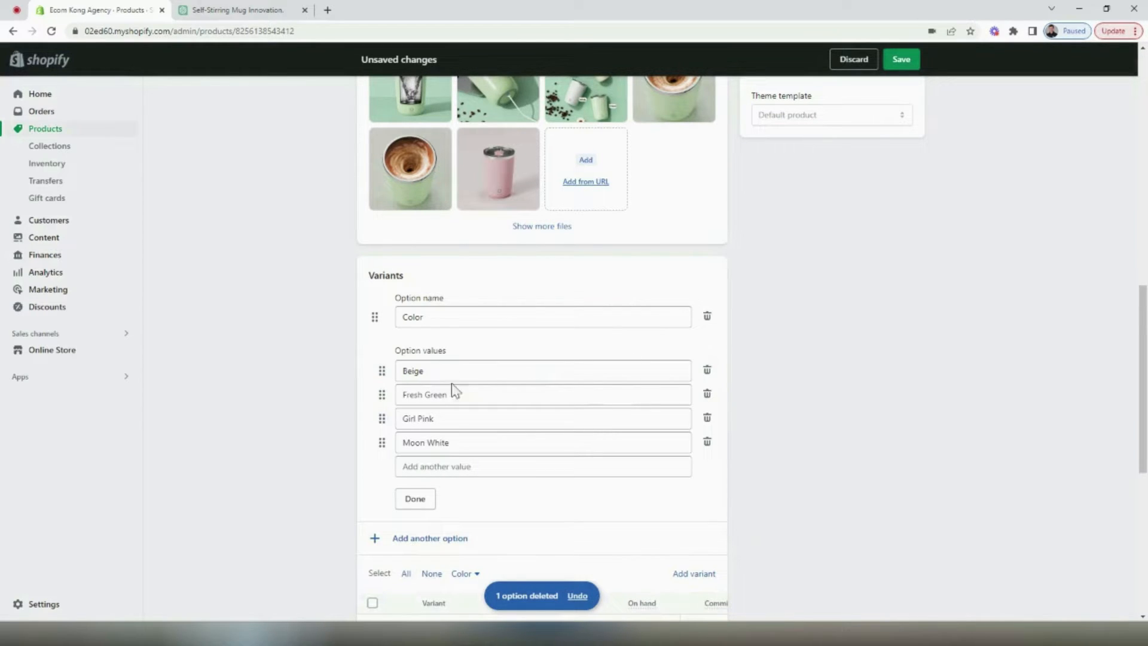
click(421, 502)
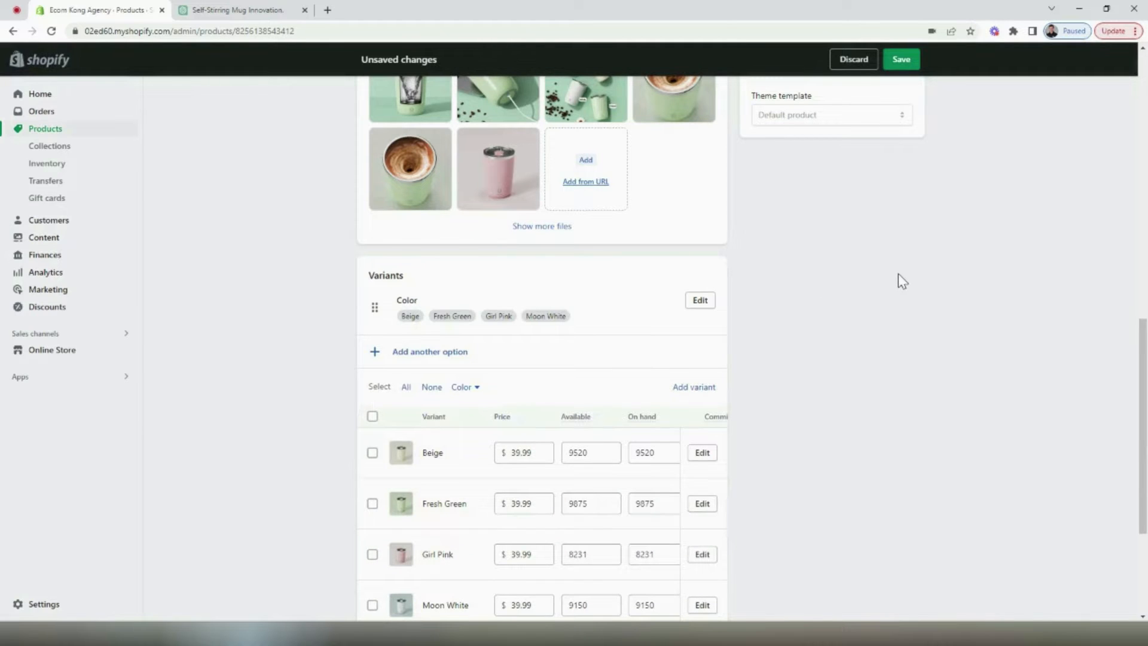
click(904, 65)
Preview the updated product page and examine its price, variant options and the 30% off limited-time text in the description
click(685, 371)
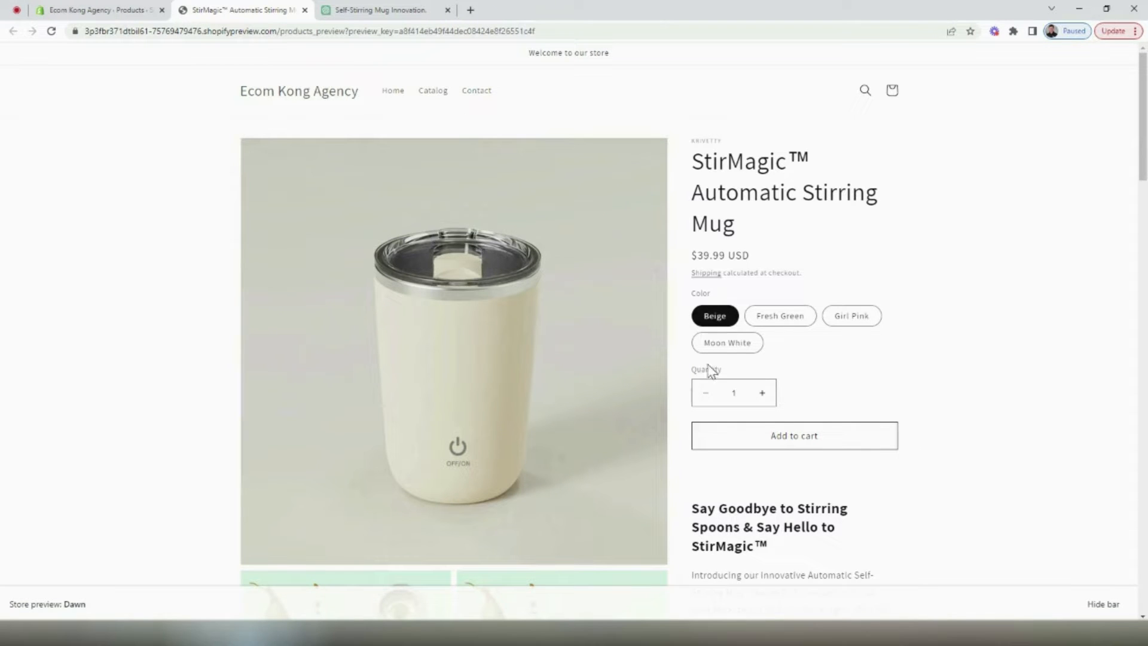
drag(725, 255, 683, 261)
scroll(930, 350, down, 10)
scroll(931, 344, down, 8)
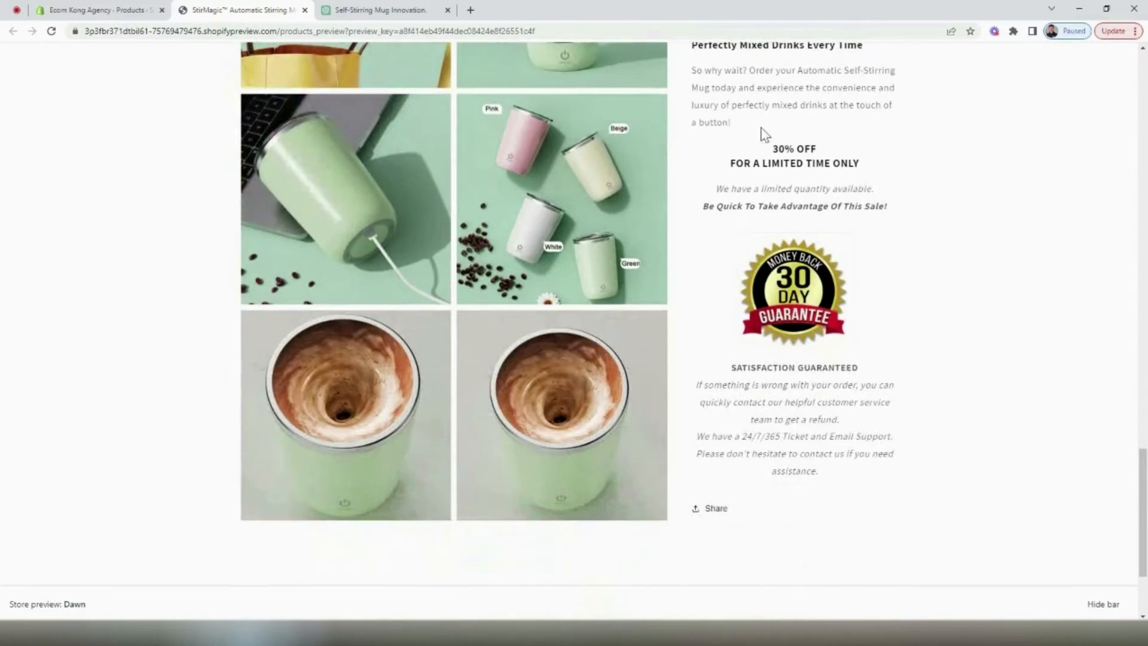
drag(771, 149, 863, 171)
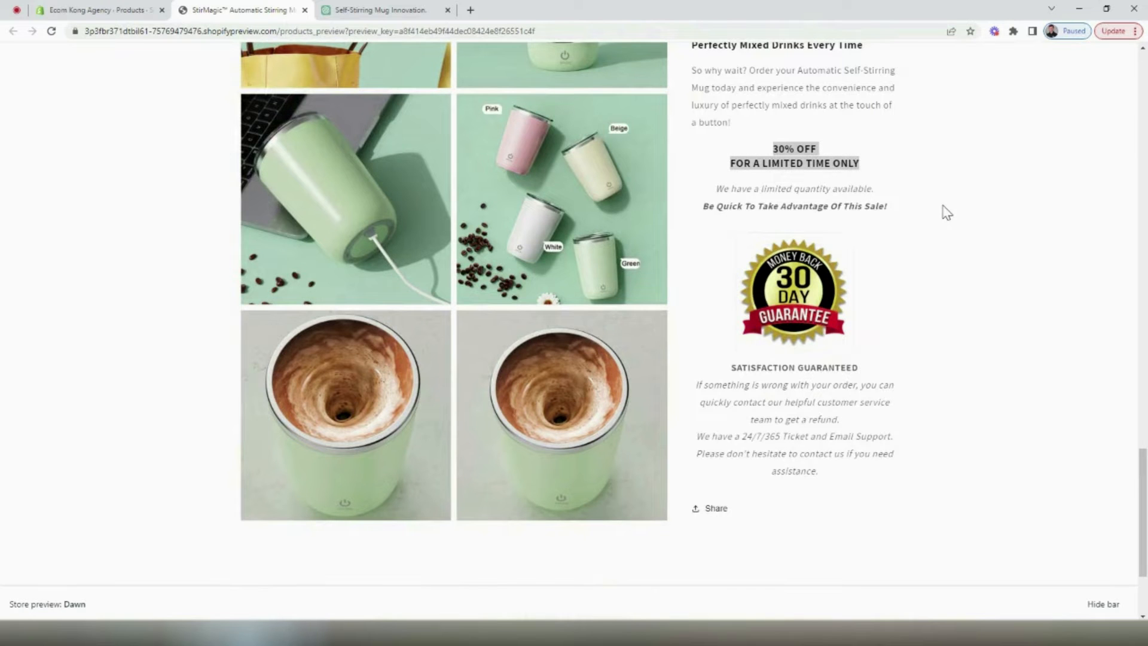
scroll(943, 227, up, 7)
scroll(948, 236, up, 10)
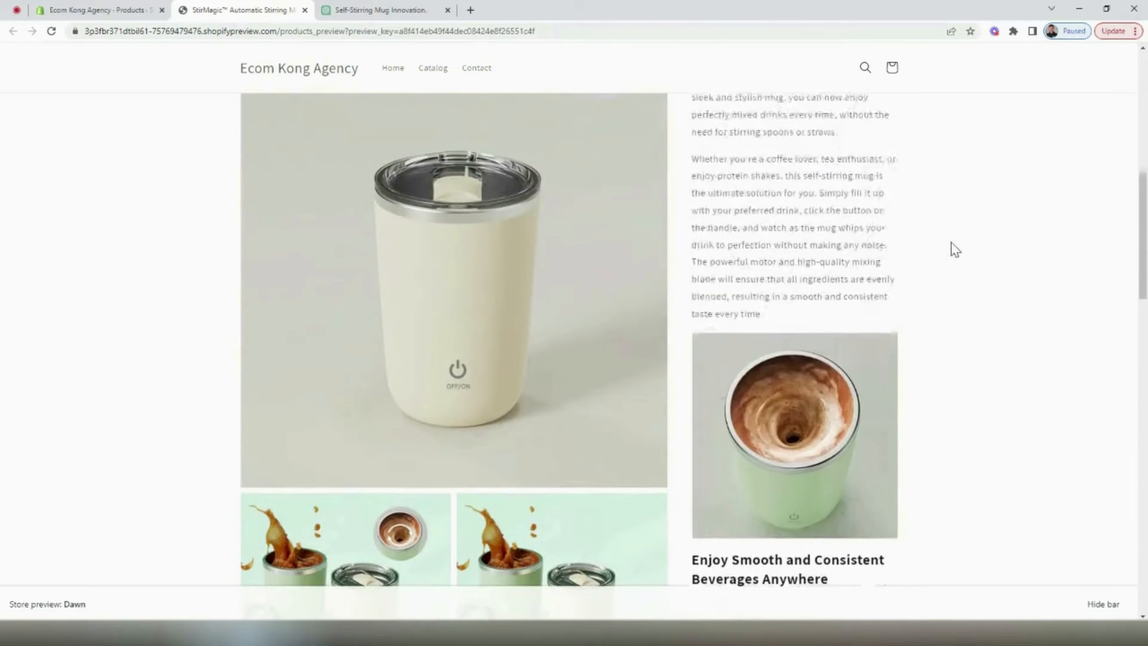
scroll(960, 253, up, 1)
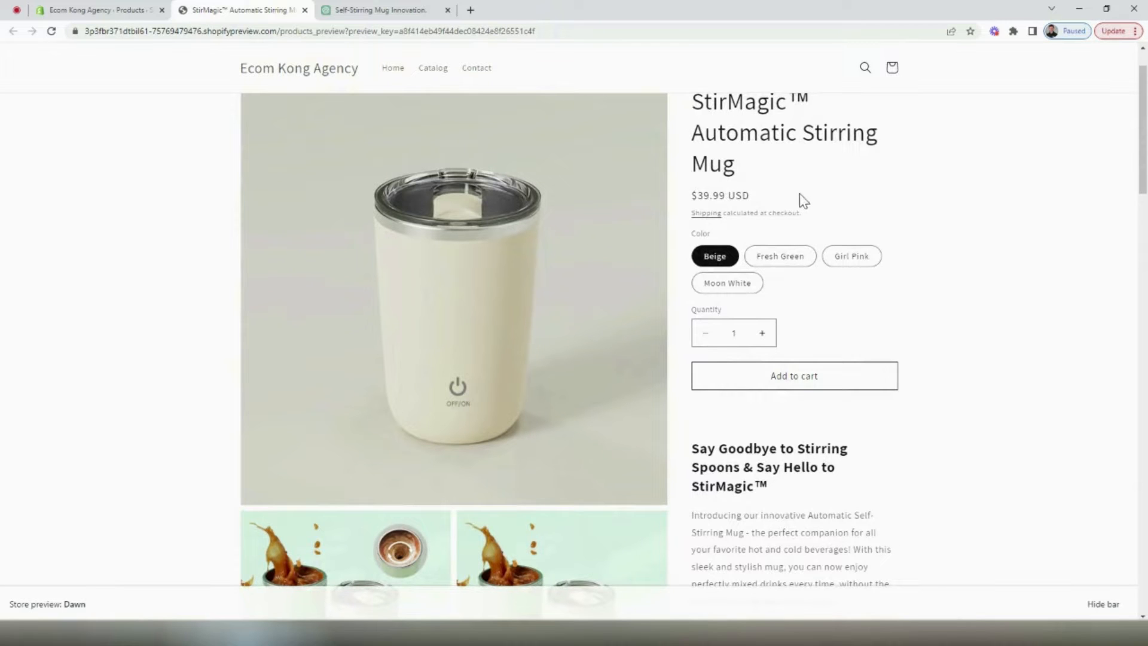
Set the Beige variant's compare-at price to 49.99 and its price to 34.99, and save it
click(107, 9)
scroll(246, 308, down, 14)
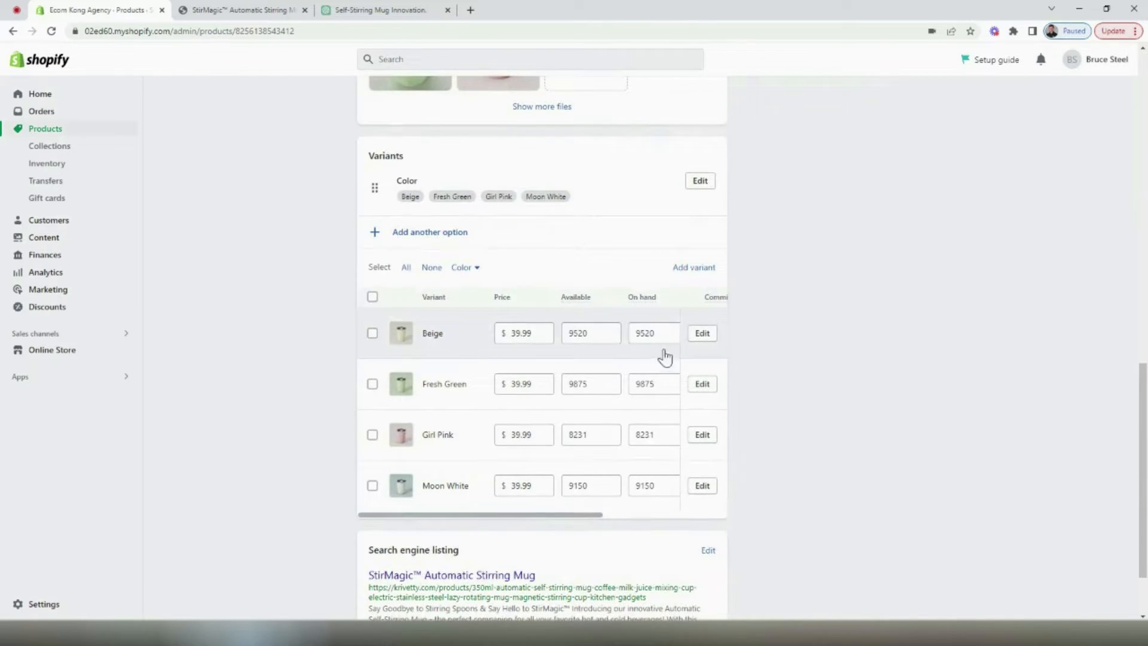
click(697, 334)
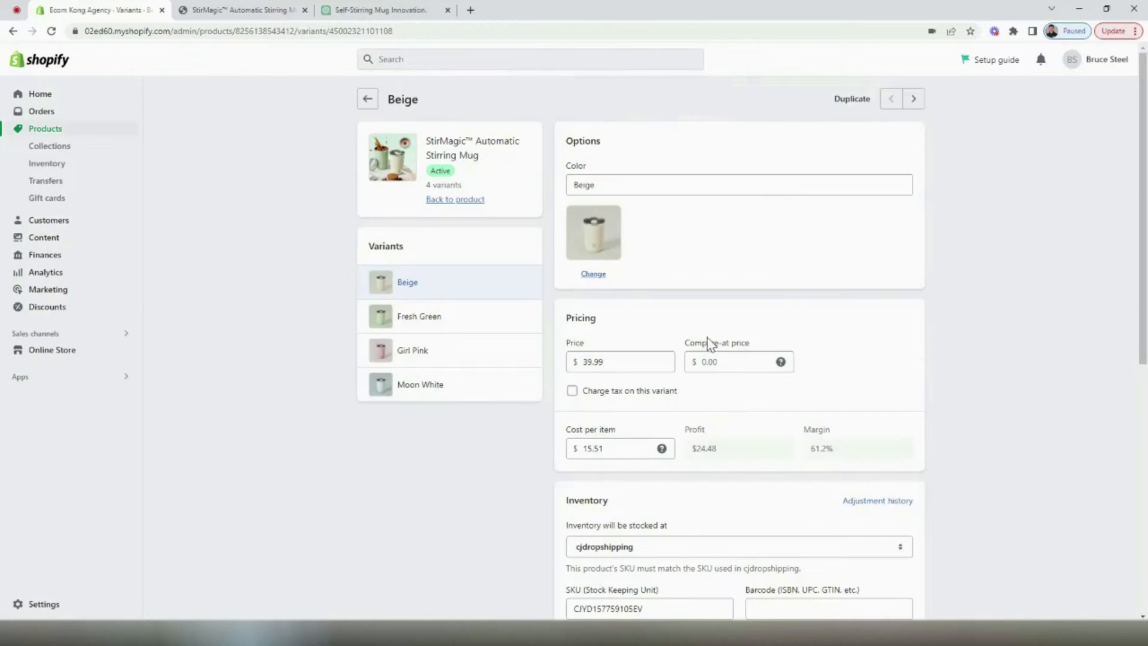
click(730, 362)
text(49.99)
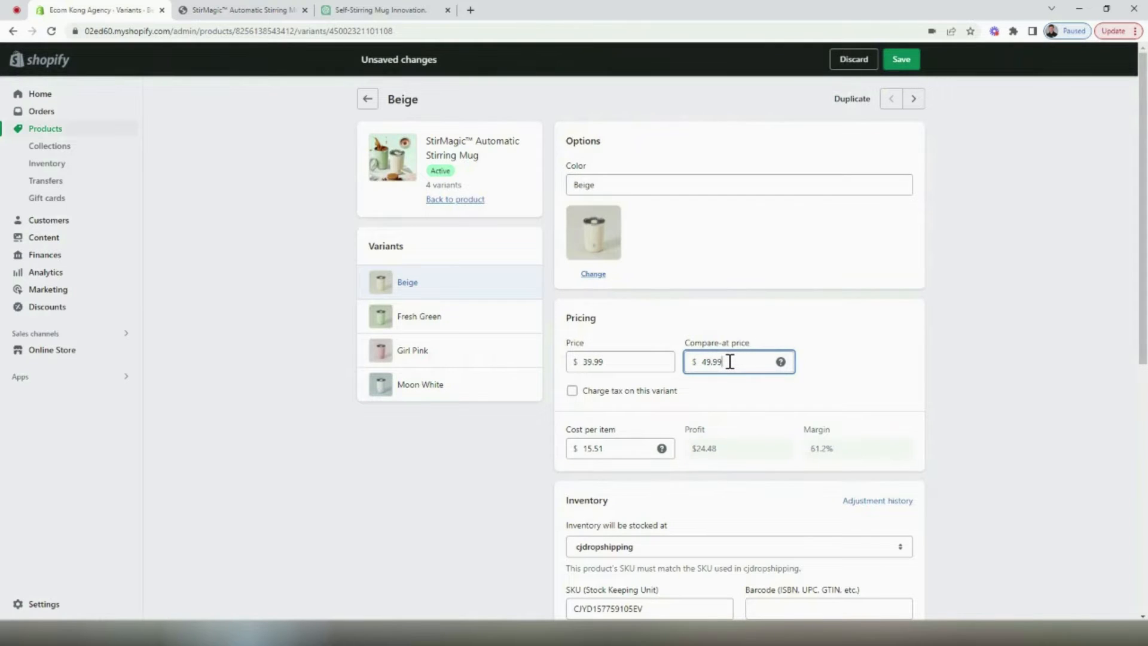
click(628, 359)
text(34)
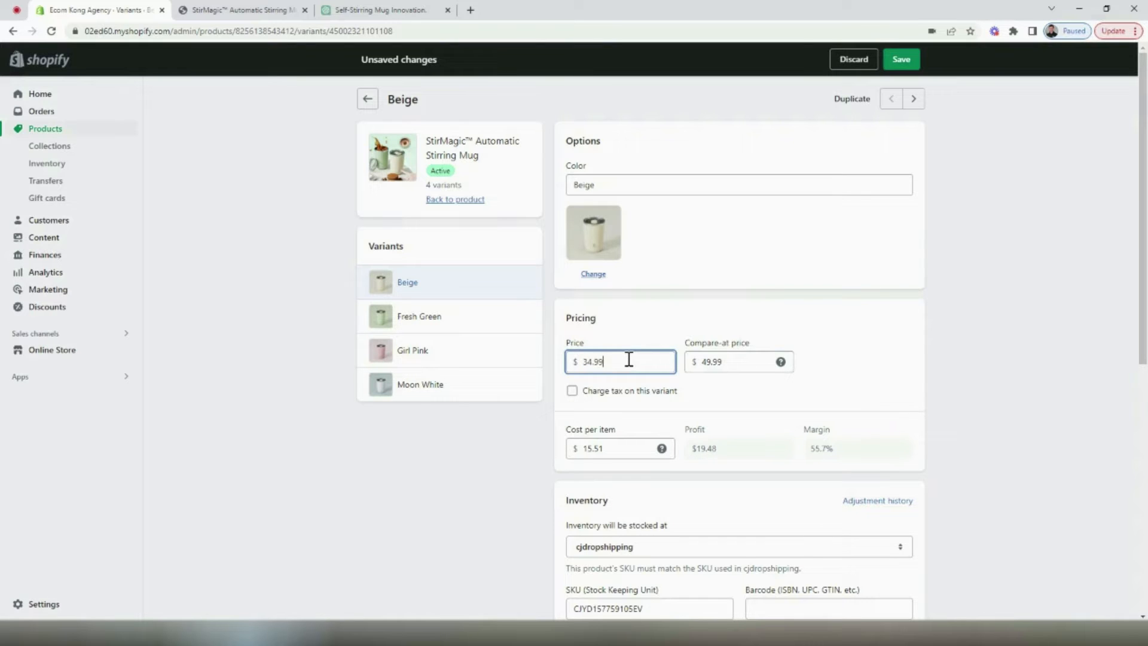
click(901, 59)
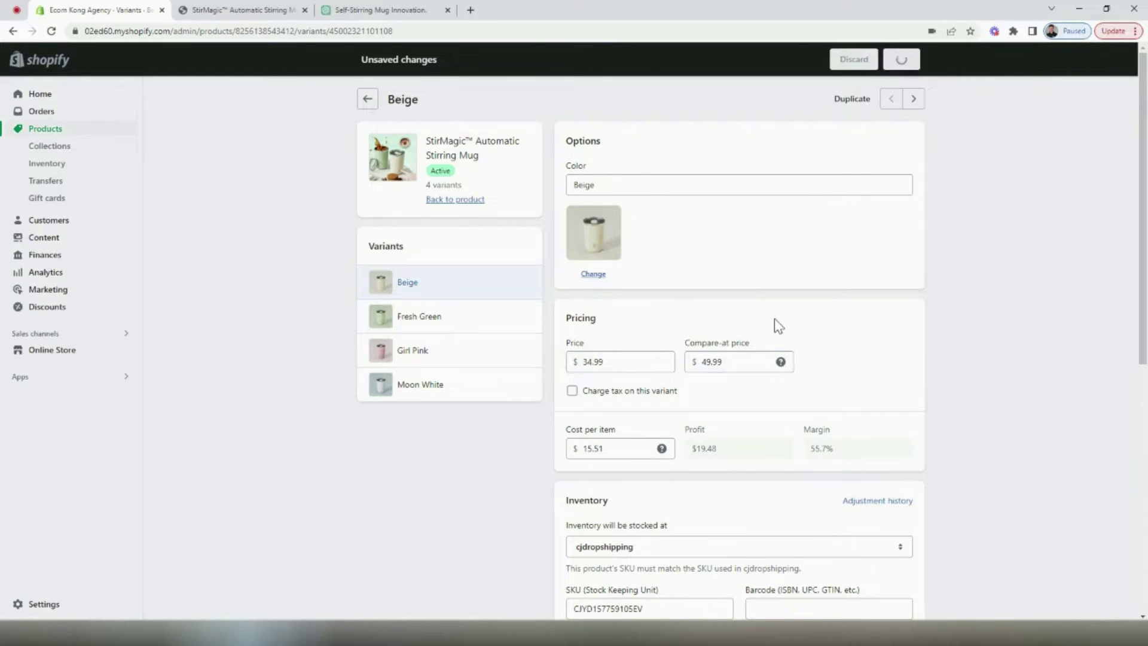
Add compare-at prices to the Fresh Green and Girl Pink variants, 49.00 for Fresh Green, set both prices to 34.99 and save
click(467, 322)
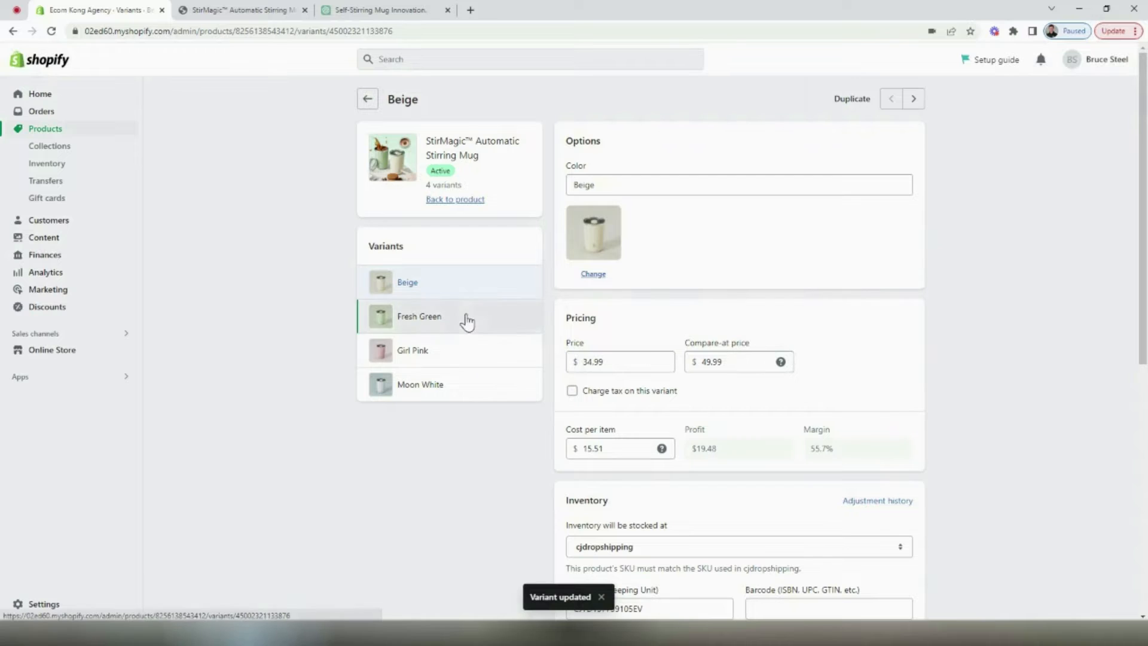
click(745, 364)
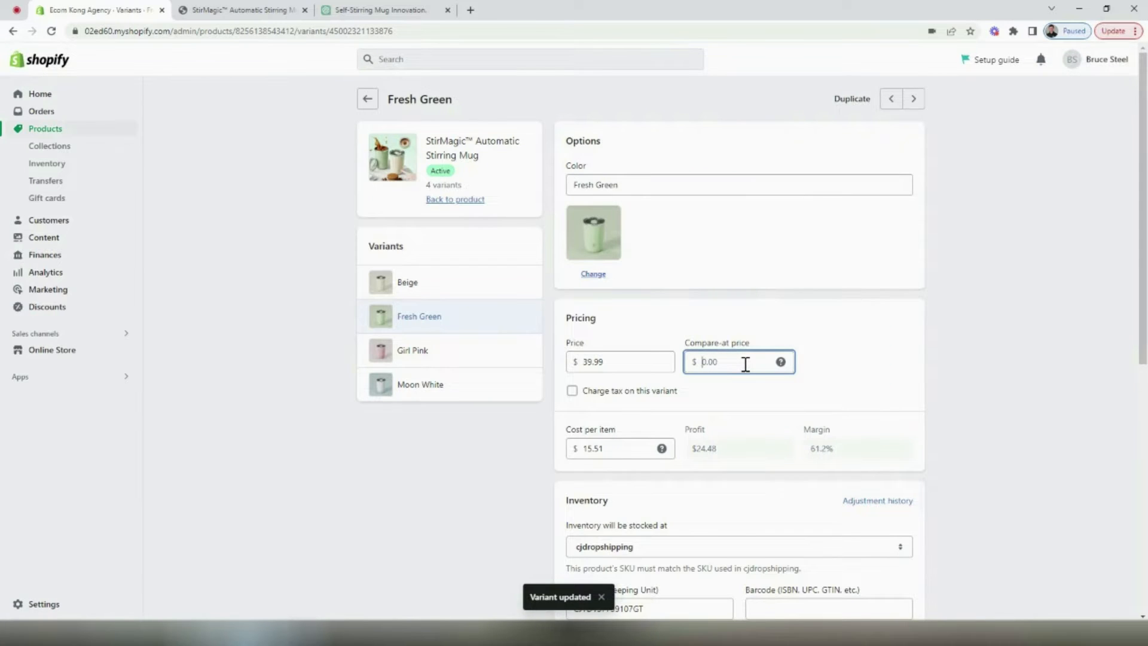
text(4)
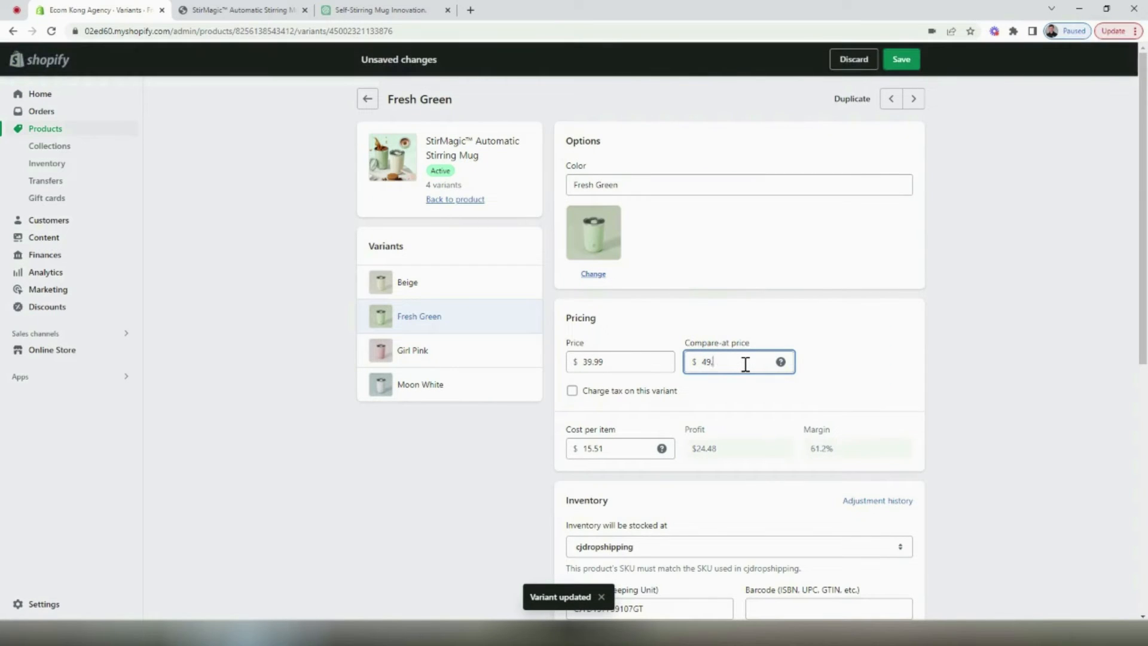
text(9.)
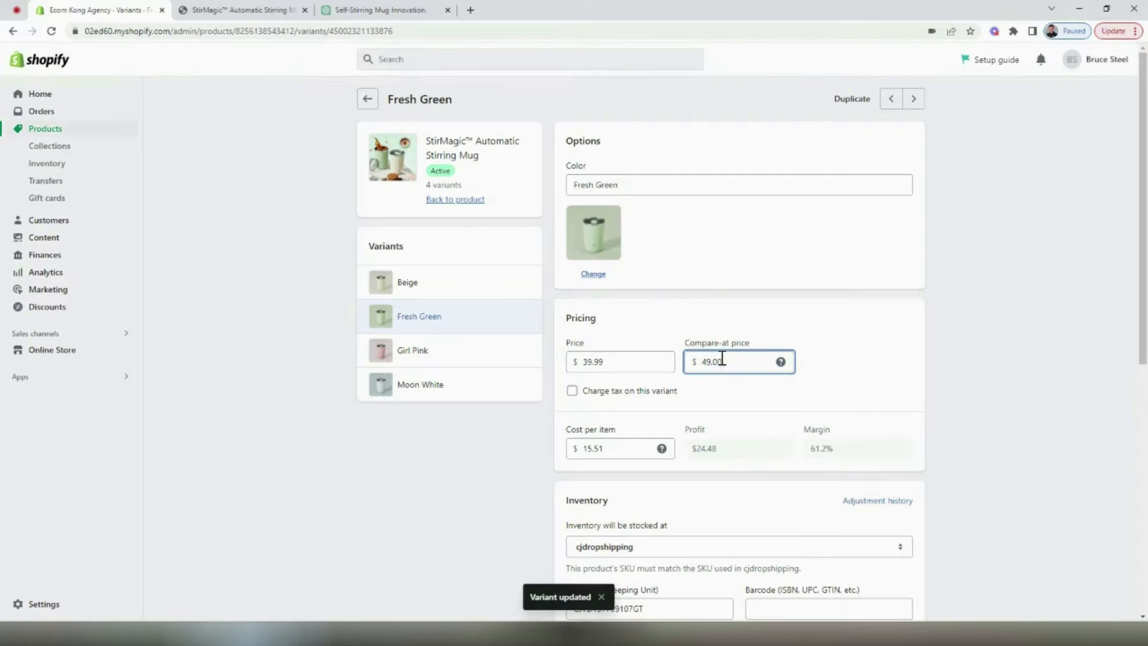
click(643, 361)
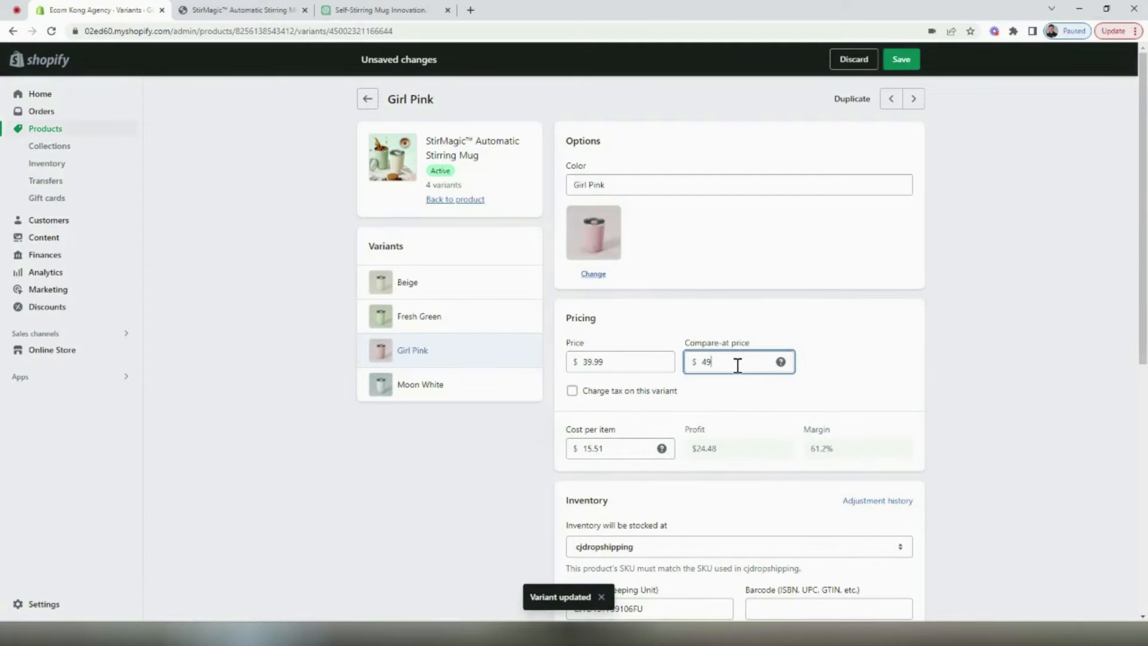
click(900, 59)
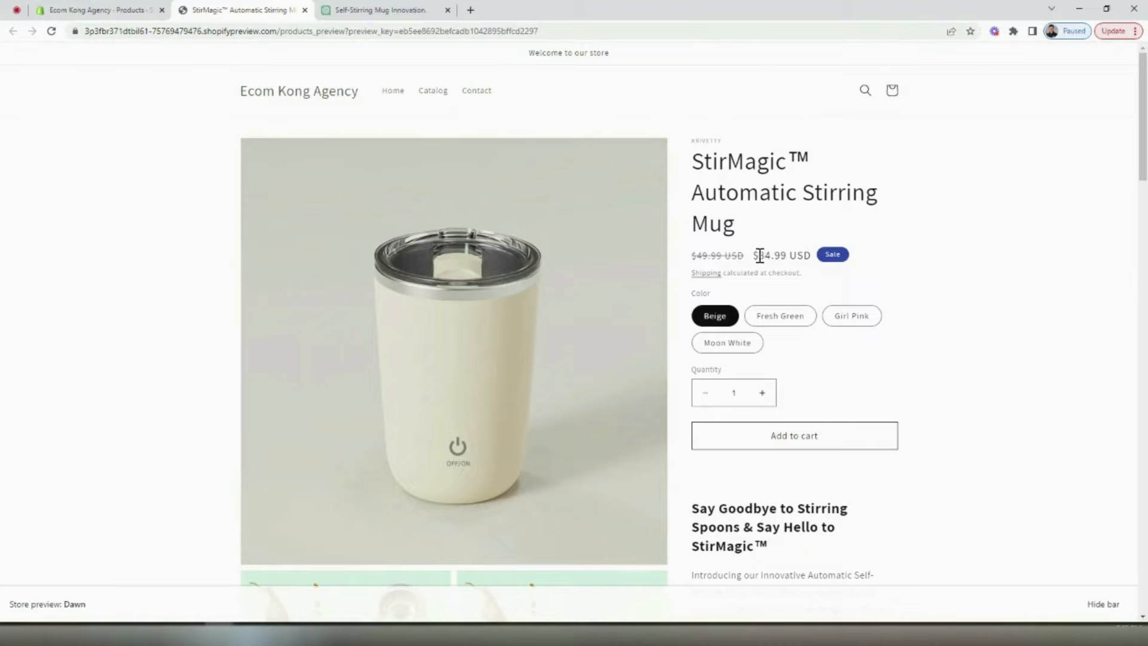
Check the crossed-out original price and the sale price in the mug's storefront preview
drag(747, 261, 698, 255)
scroll(814, 219, down, 1)
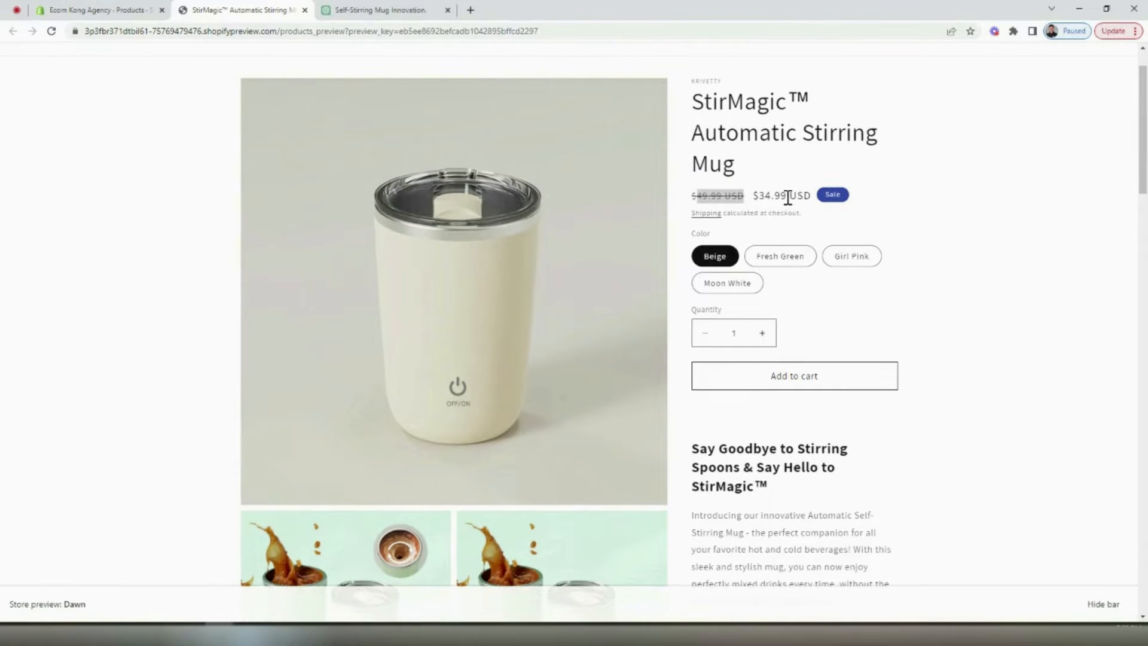
drag(787, 197, 759, 198)
scroll(948, 255, up, 1)
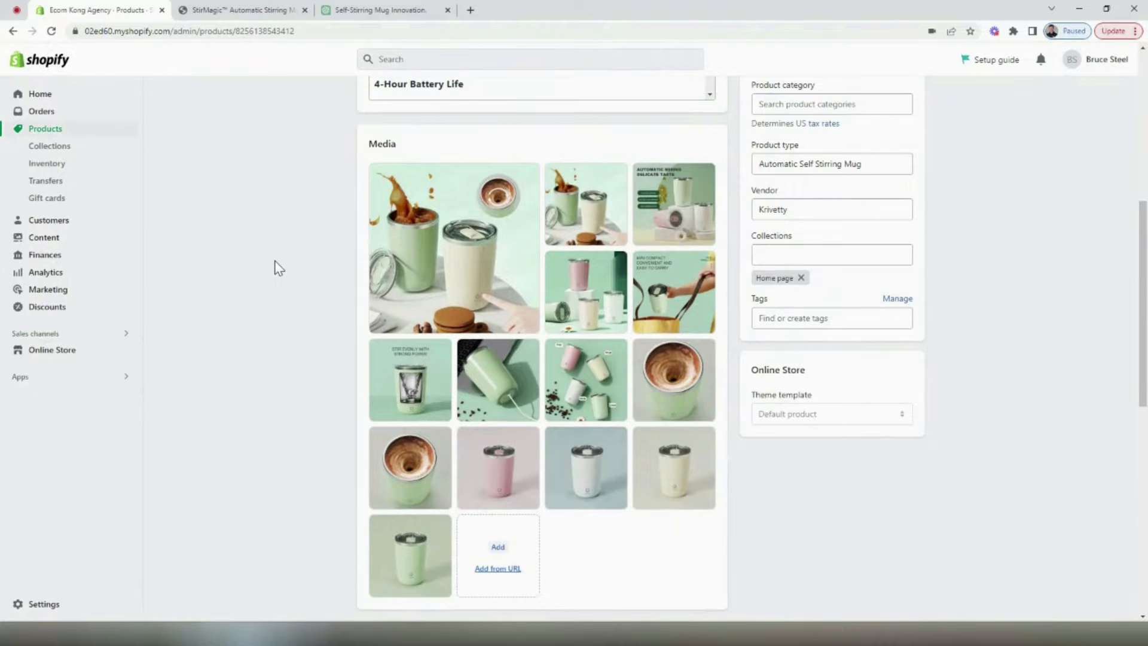
Move Girl Pink to the first place in the Color option's values, ahead of Beige, and save the product
scroll(277, 267, down, 2)
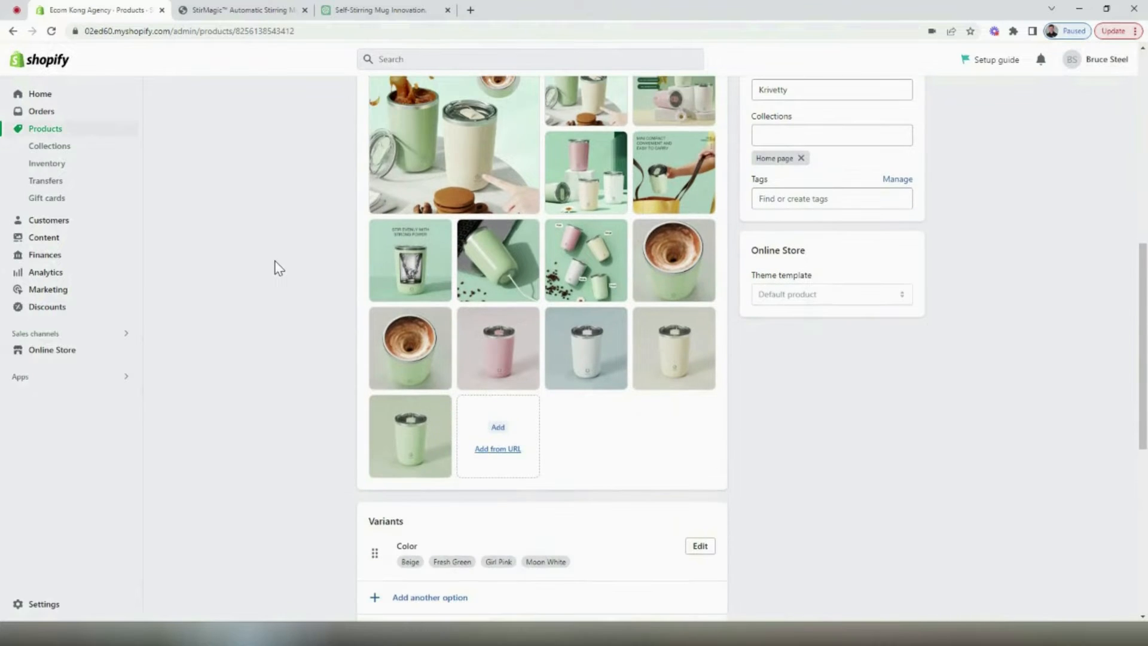
scroll(277, 267, down, 5)
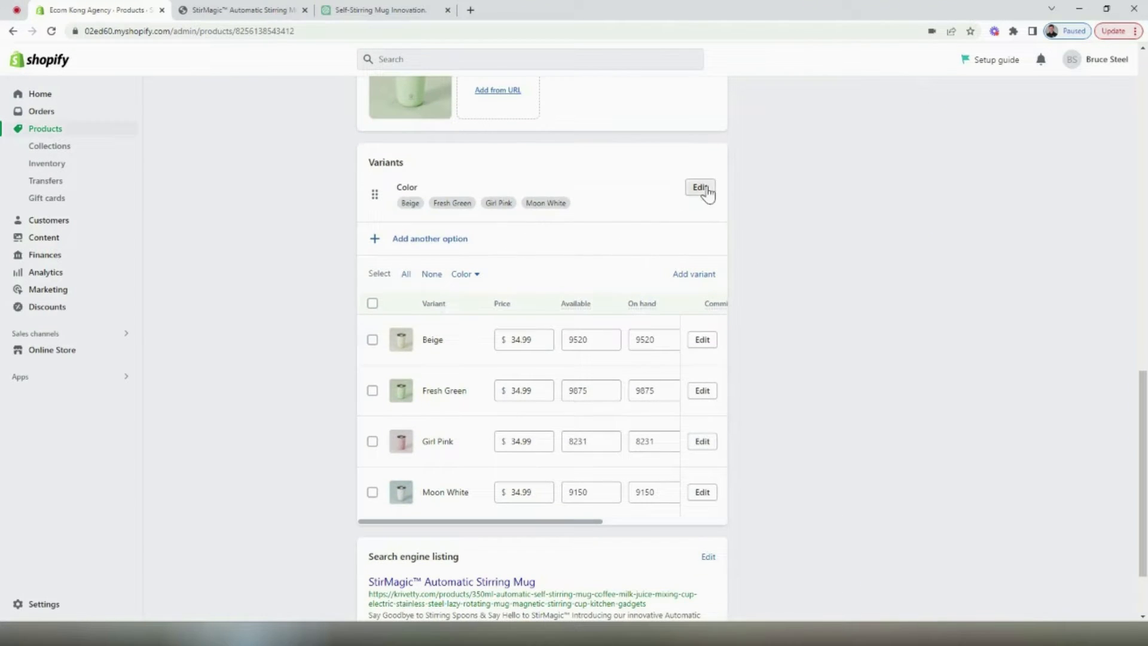
click(701, 188)
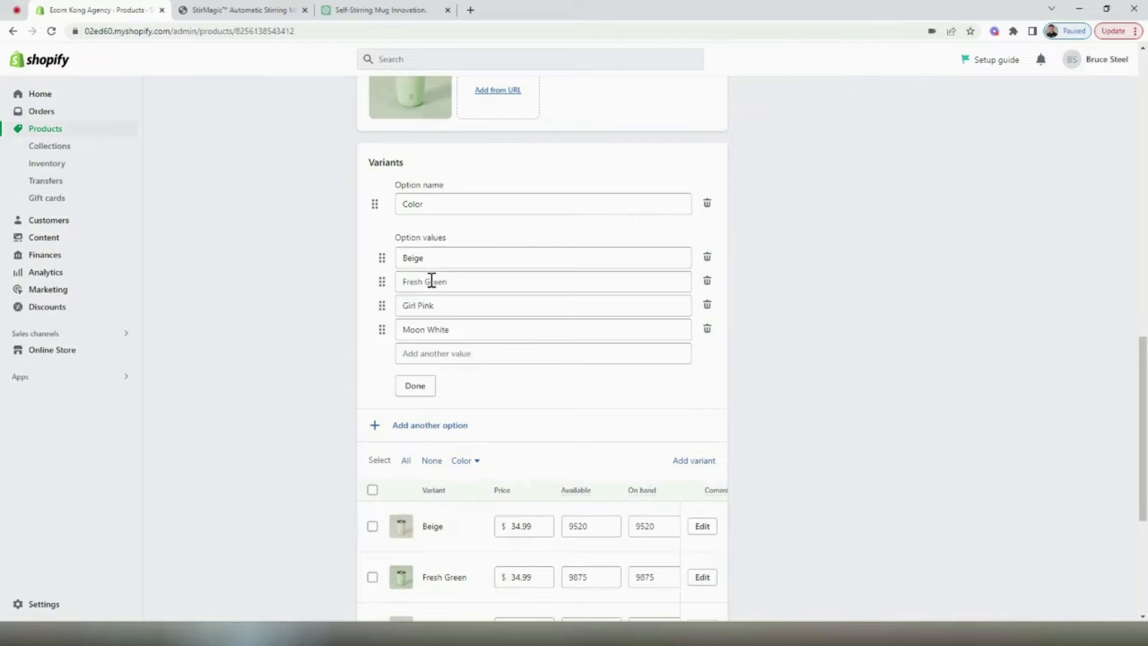
drag(383, 304, 436, 263)
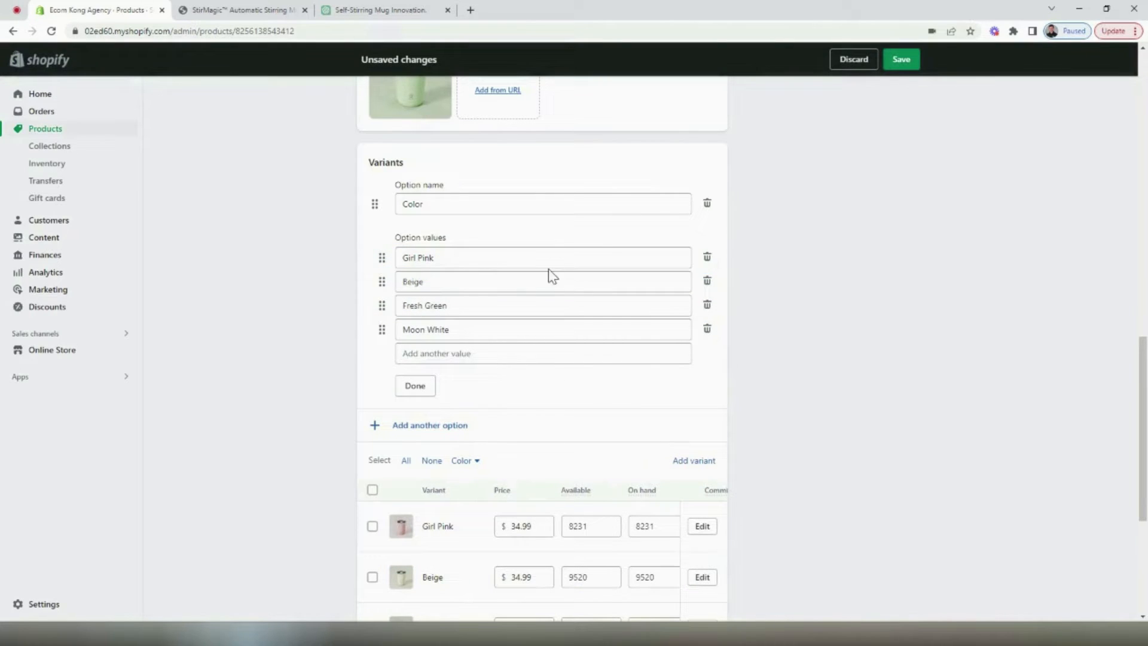
click(892, 64)
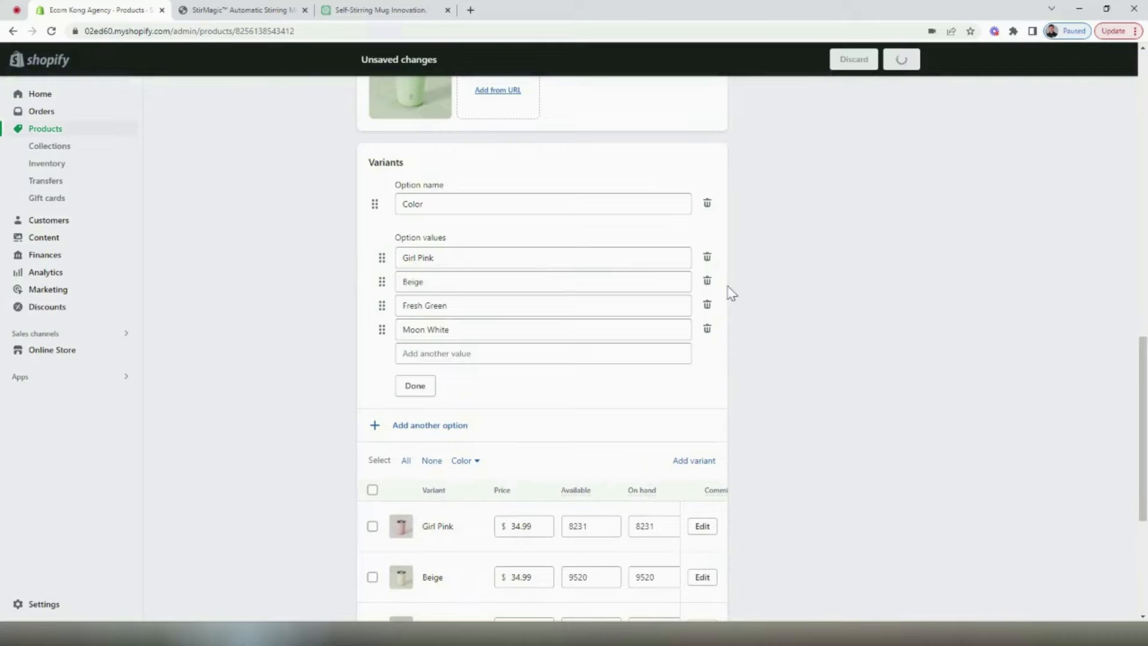
Reorder the product media so the plain pink mug image comes first and the plain beige mug image second
scroll(263, 333, down, 5)
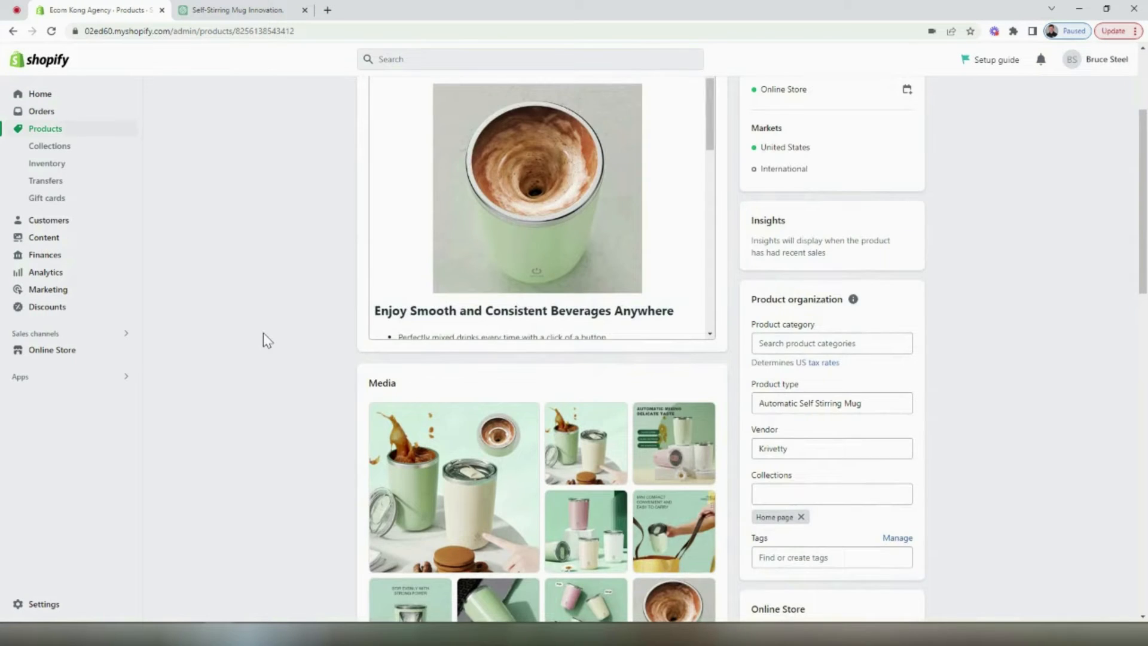
scroll(263, 333, down, 2)
mouse_move(489, 448)
drag(489, 447, 395, 204)
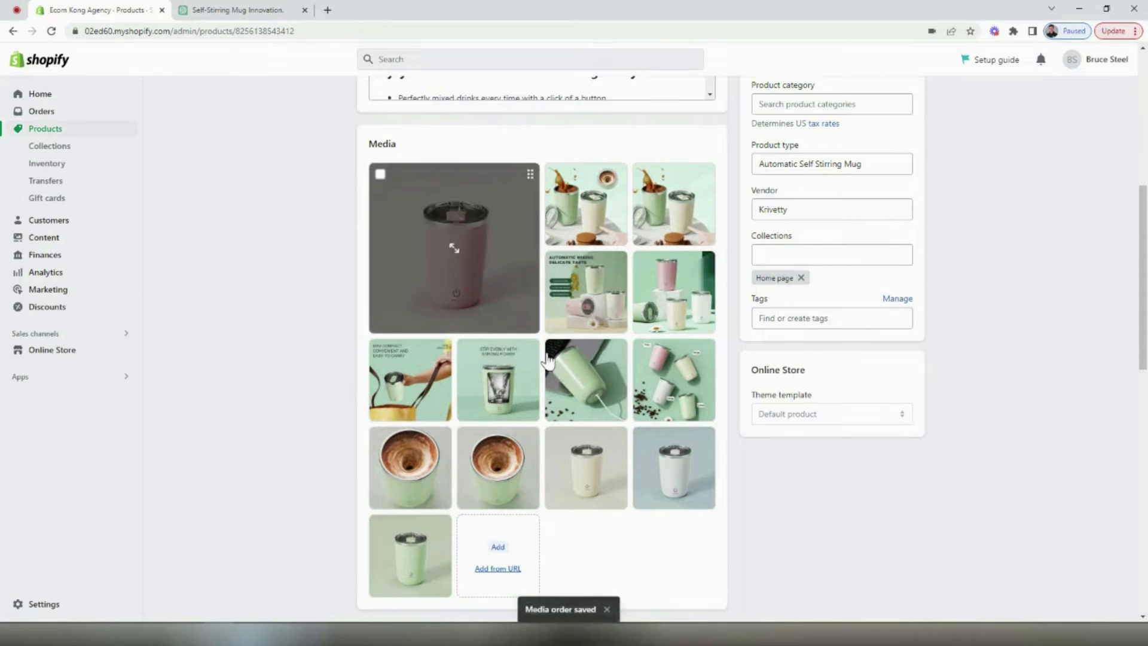
drag(592, 463, 568, 215)
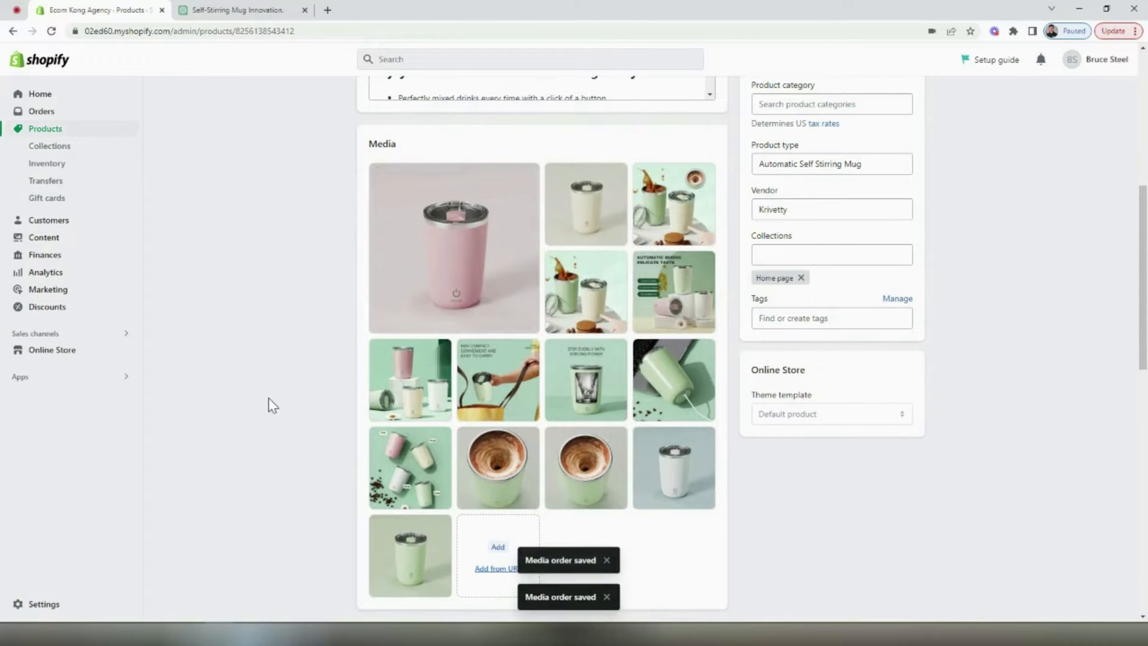
Move the plain green mug image to third place in the product media, right after the beige mug
scroll(251, 371, down, 3)
scroll(249, 366, down, 2)
scroll(266, 379, up, 6)
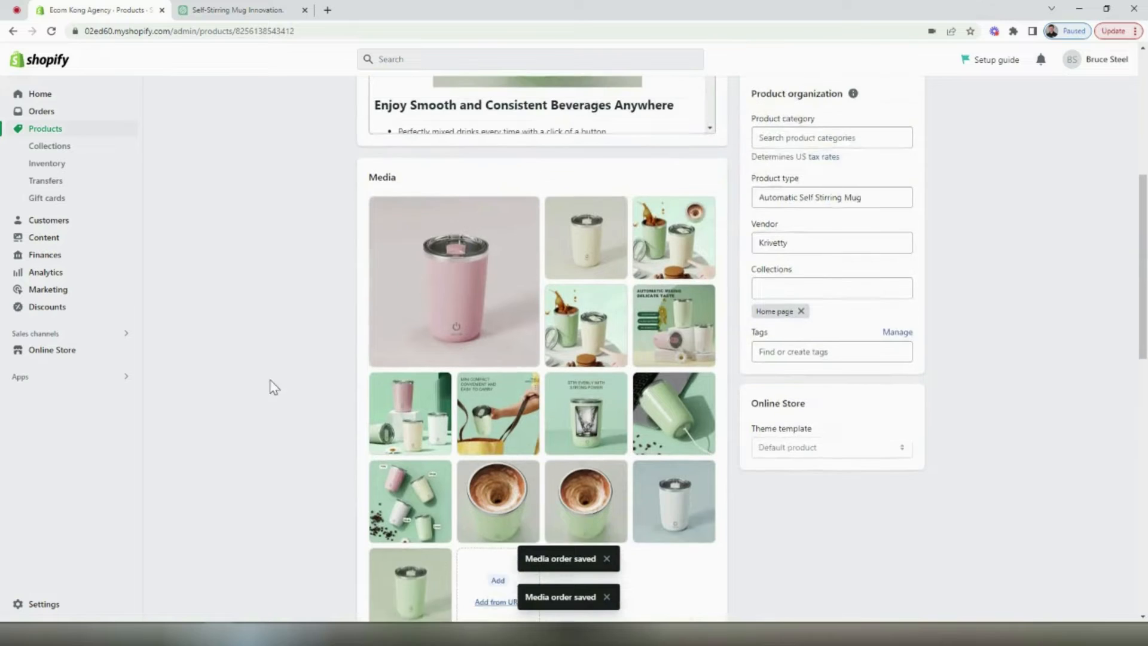
drag(392, 584, 674, 257)
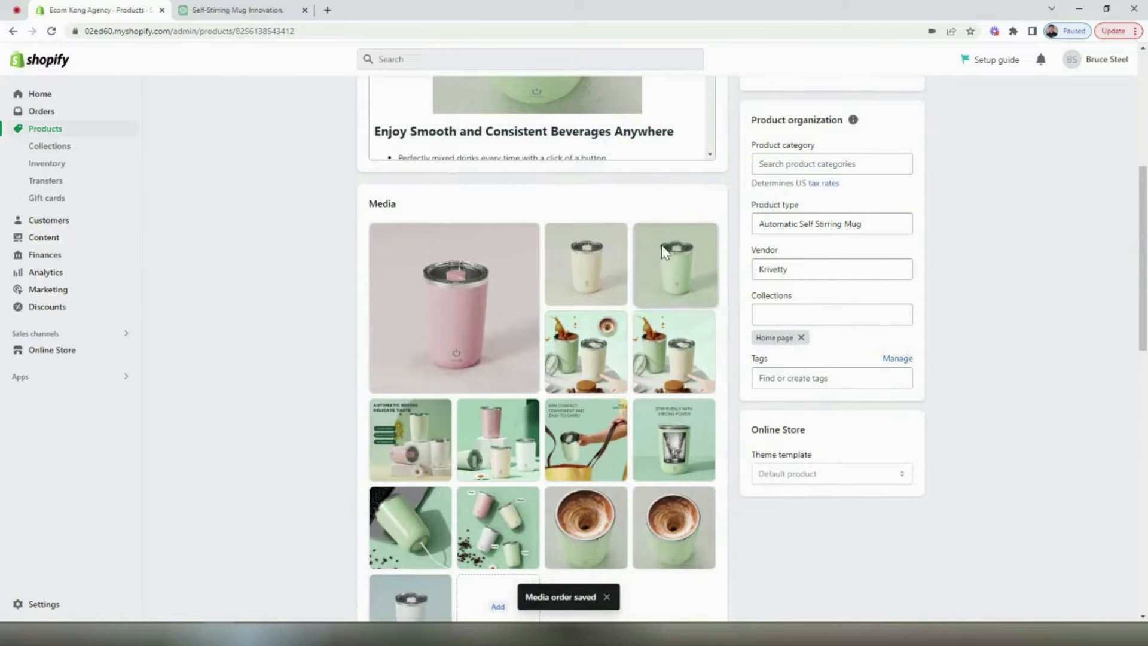
Move the plain white mug image to fourth place in the product media, right after the green mug
drag(410, 598, 590, 325)
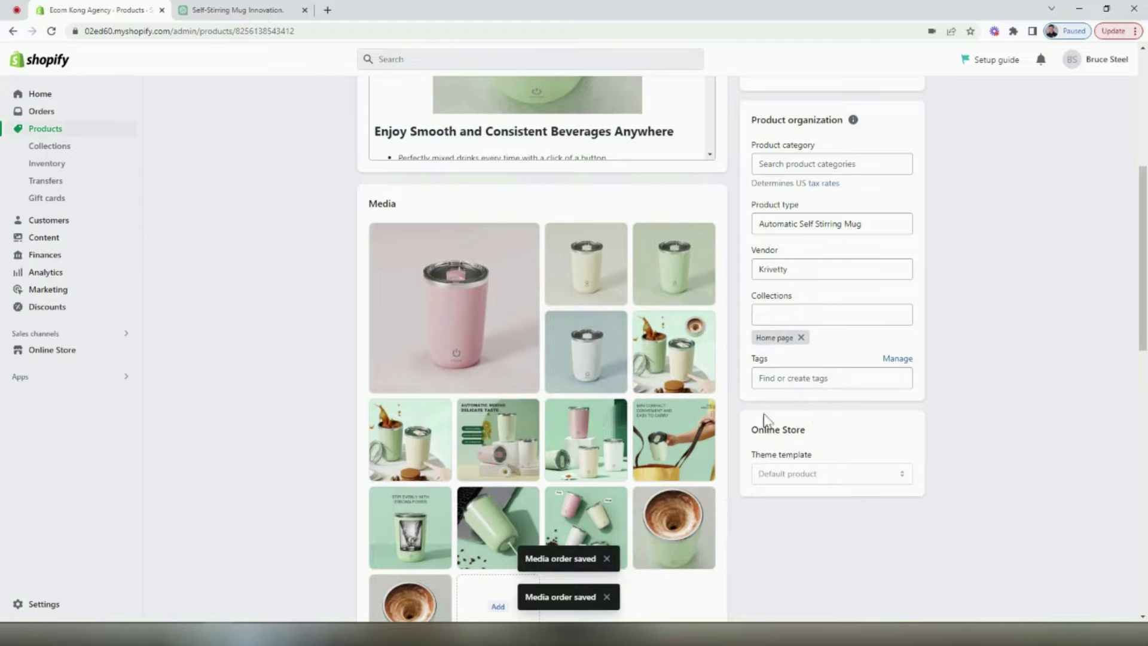
scroll(817, 417, down, 4)
scroll(610, 353, up, 3)
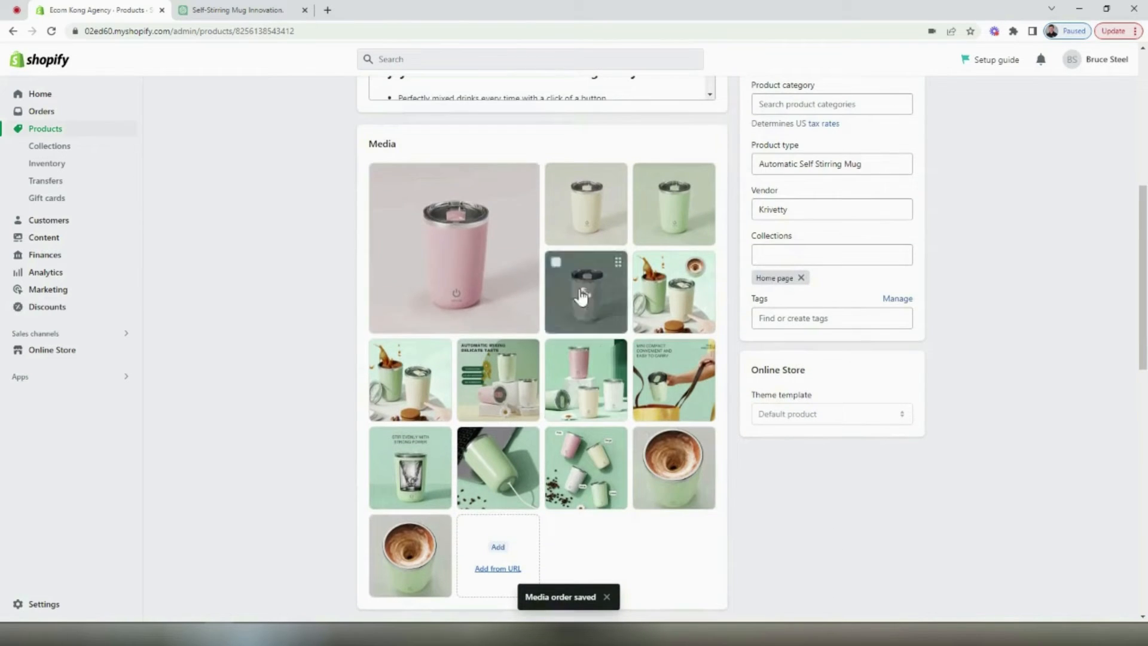
Delete the duplicate coffee-splash image that lacks the round vortex inset from the product media
click(702, 320)
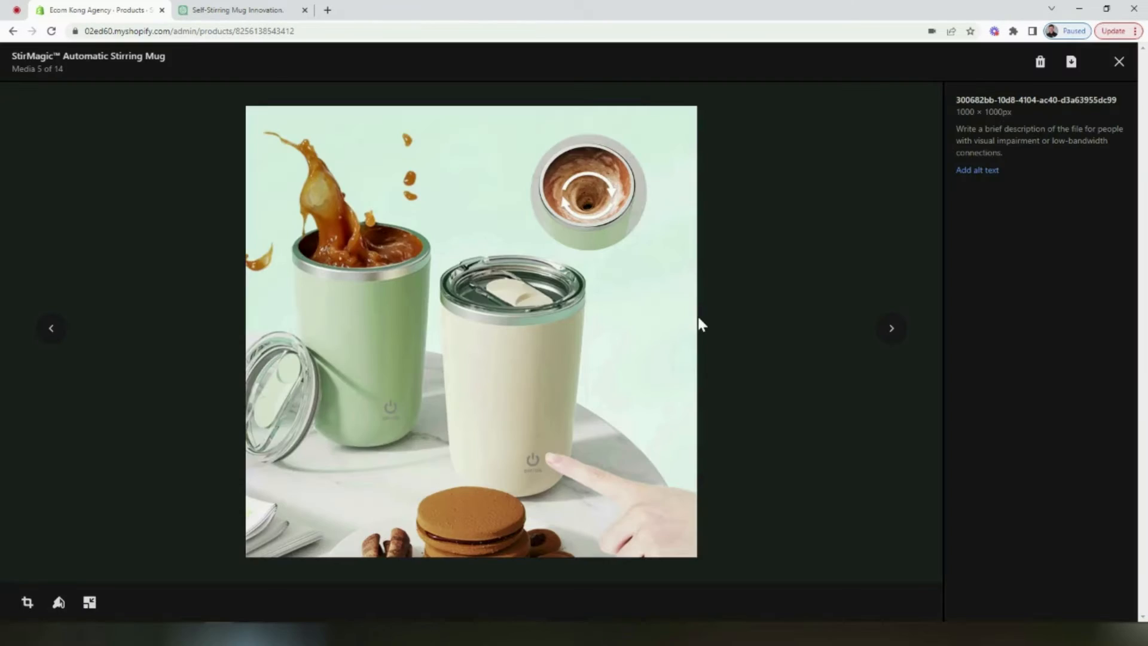
click(891, 328)
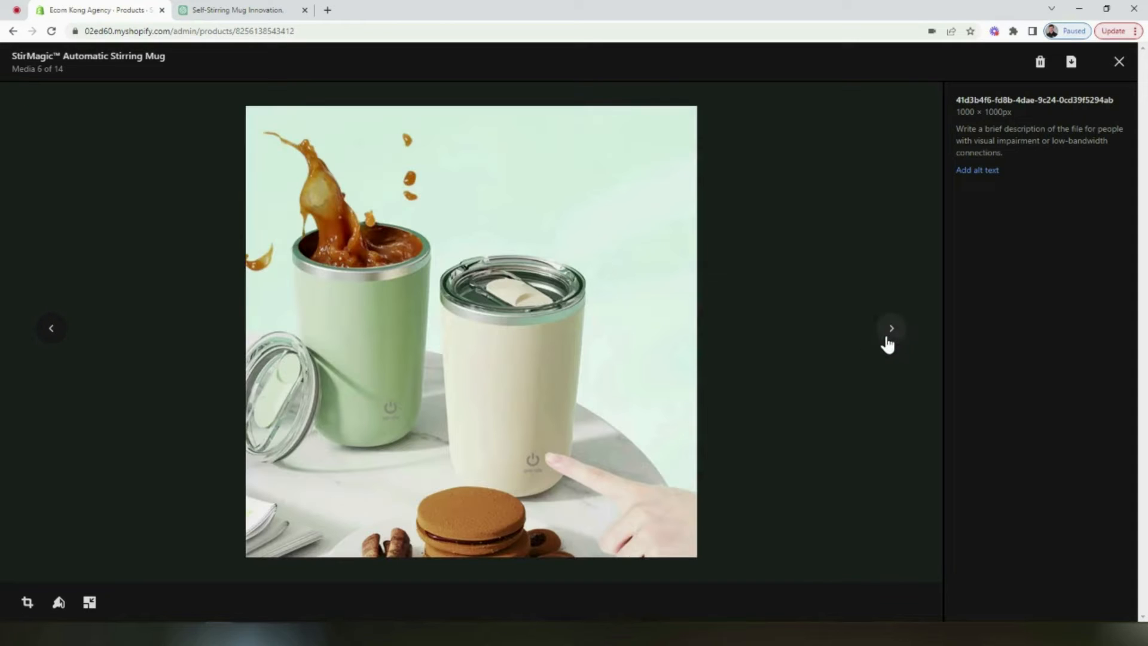
click(1040, 62)
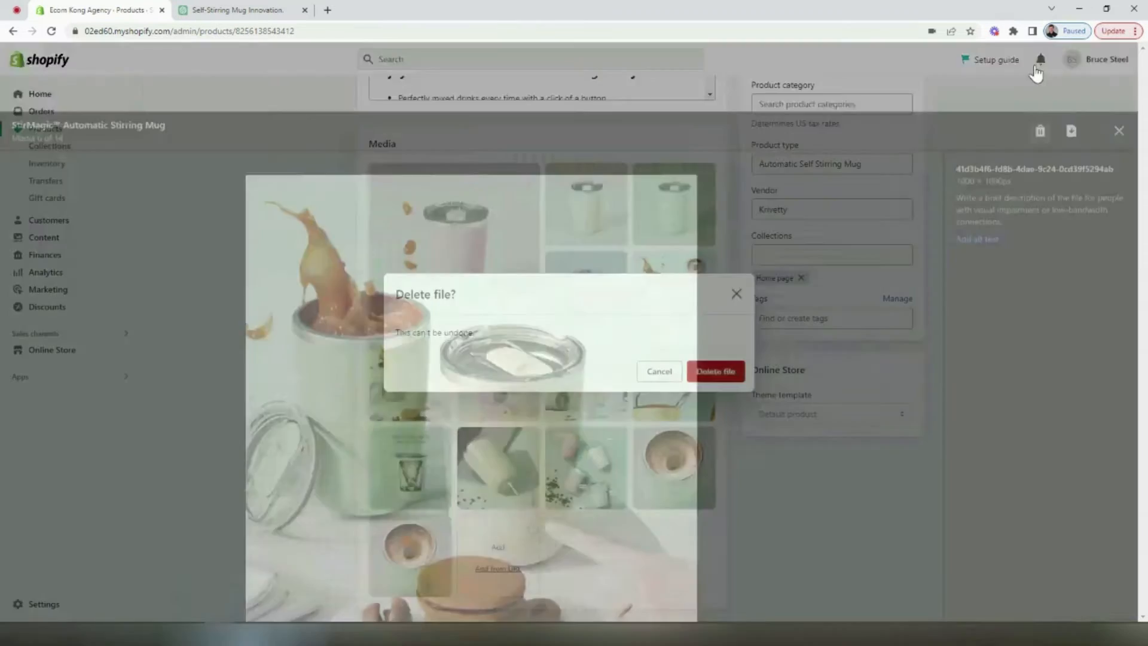
click(724, 371)
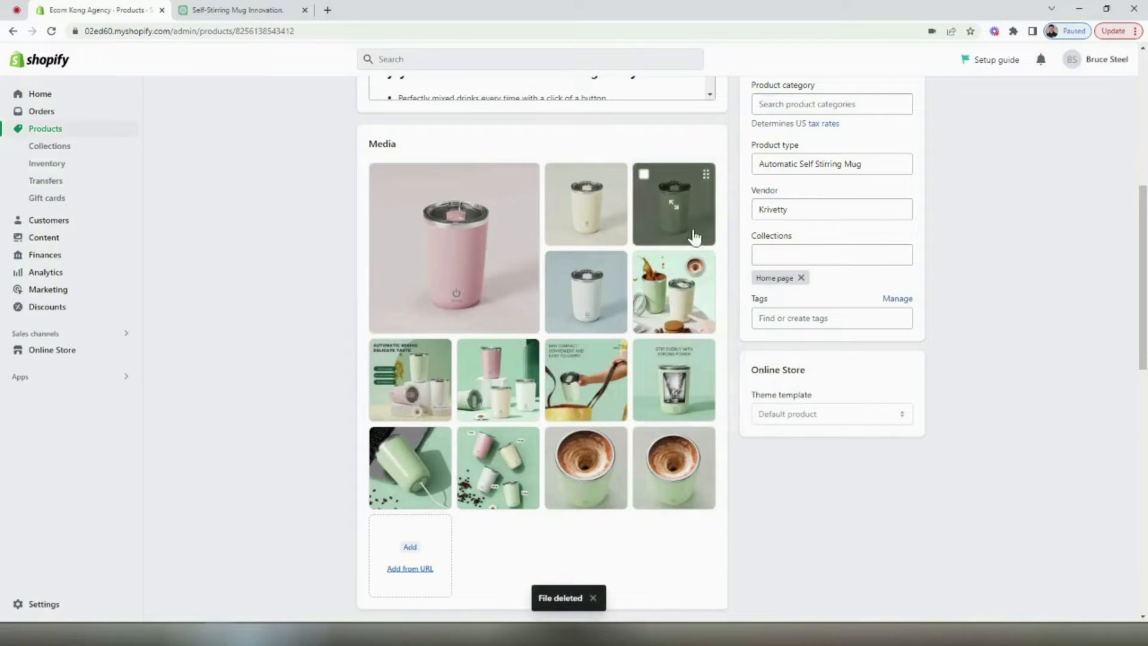
Delete the "Automatic Mixing Delicate Taste" image from the product media and open another promotional image for review
click(434, 390)
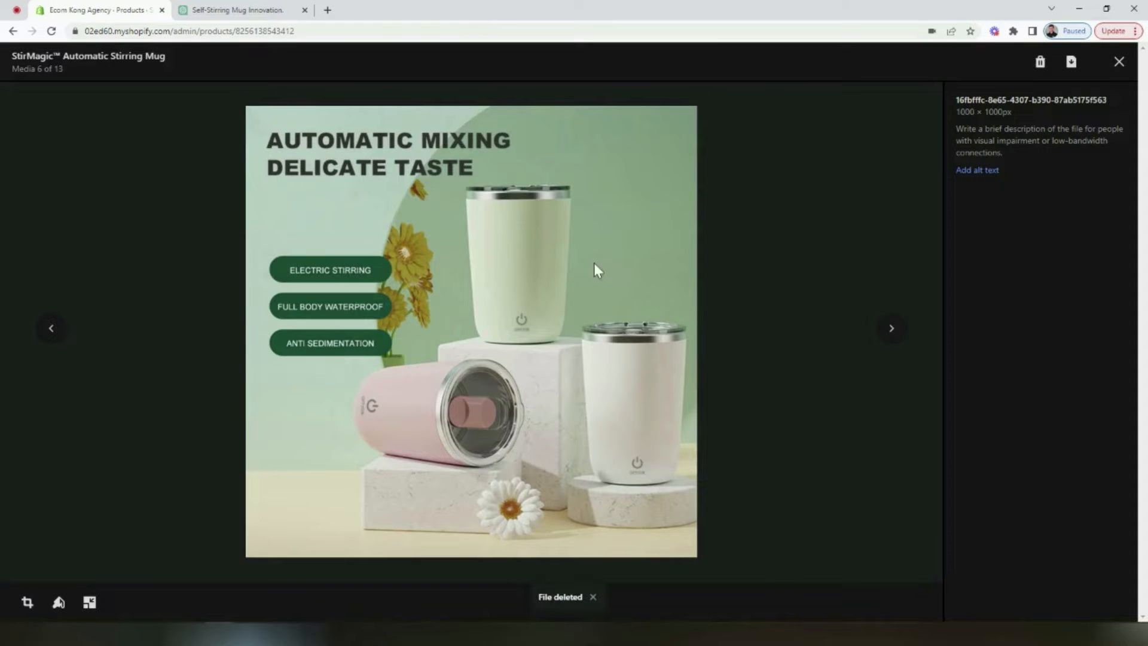
click(1039, 64)
click(724, 372)
click(585, 379)
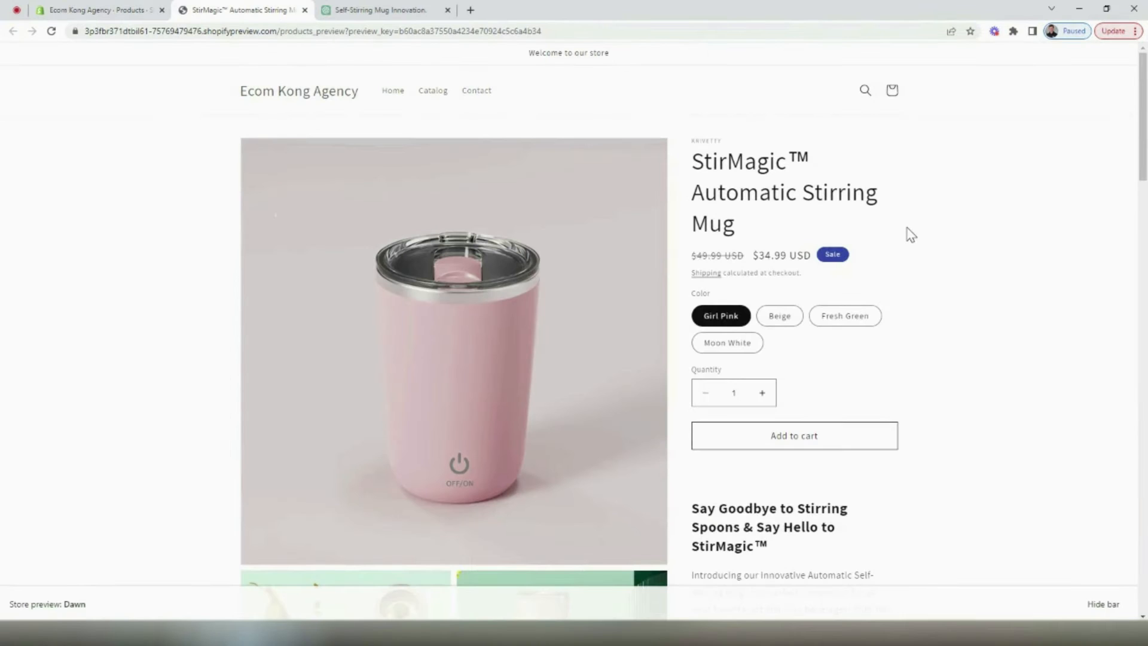
Check the Beige, Fresh Green and Moon White variants and the remaining images in the mug's storefront preview, then close the preview
scroll(904, 228, down, 1)
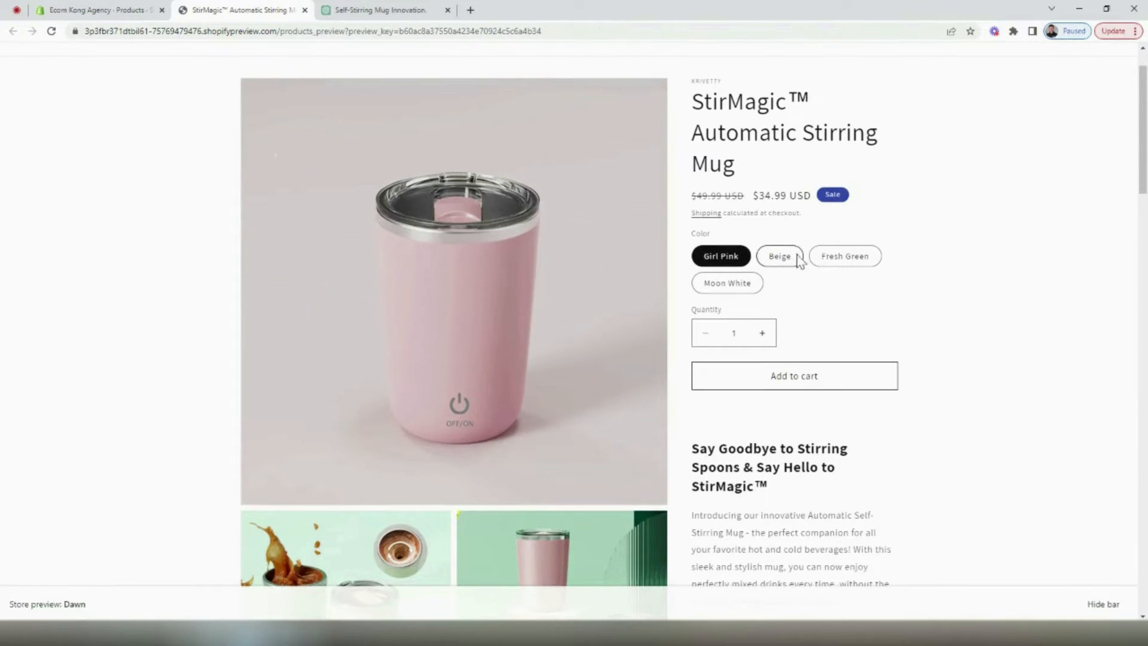
click(792, 256)
scroll(837, 248, down, 1)
click(851, 240)
click(745, 241)
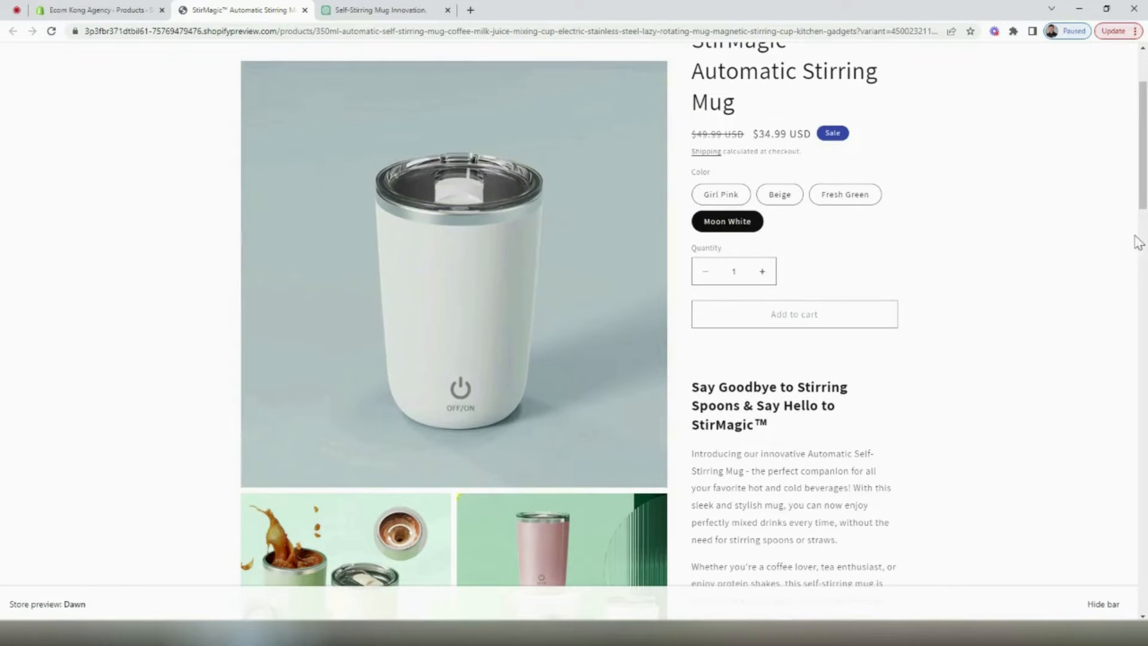
drag(1142, 189, 1134, 553)
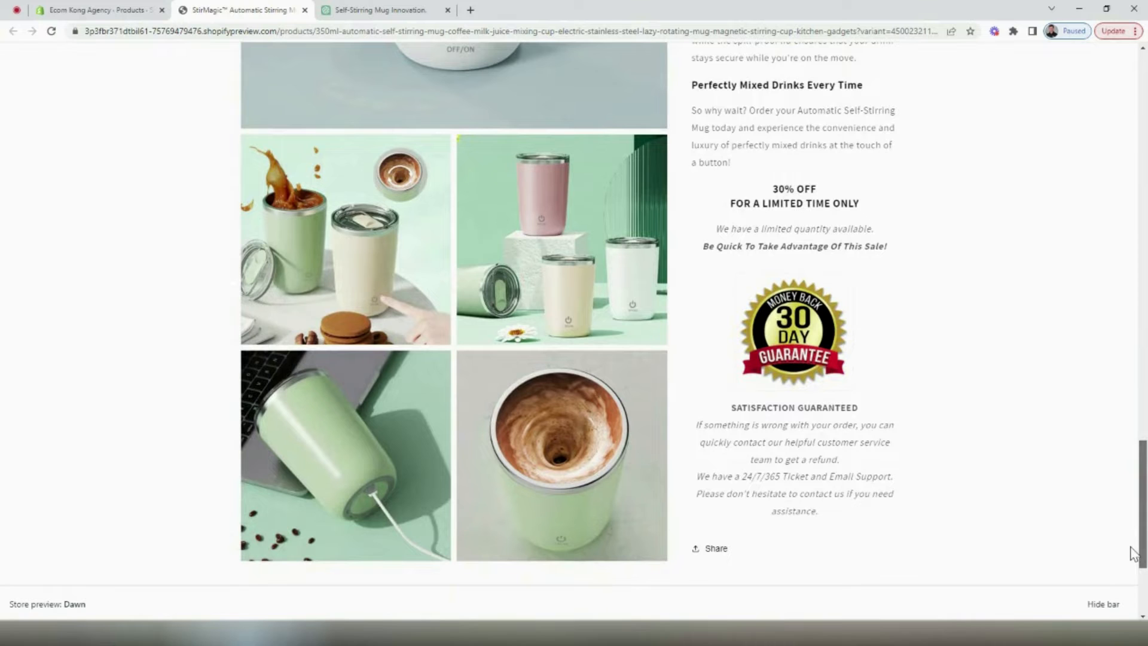
drag(1130, 546, 1129, 545)
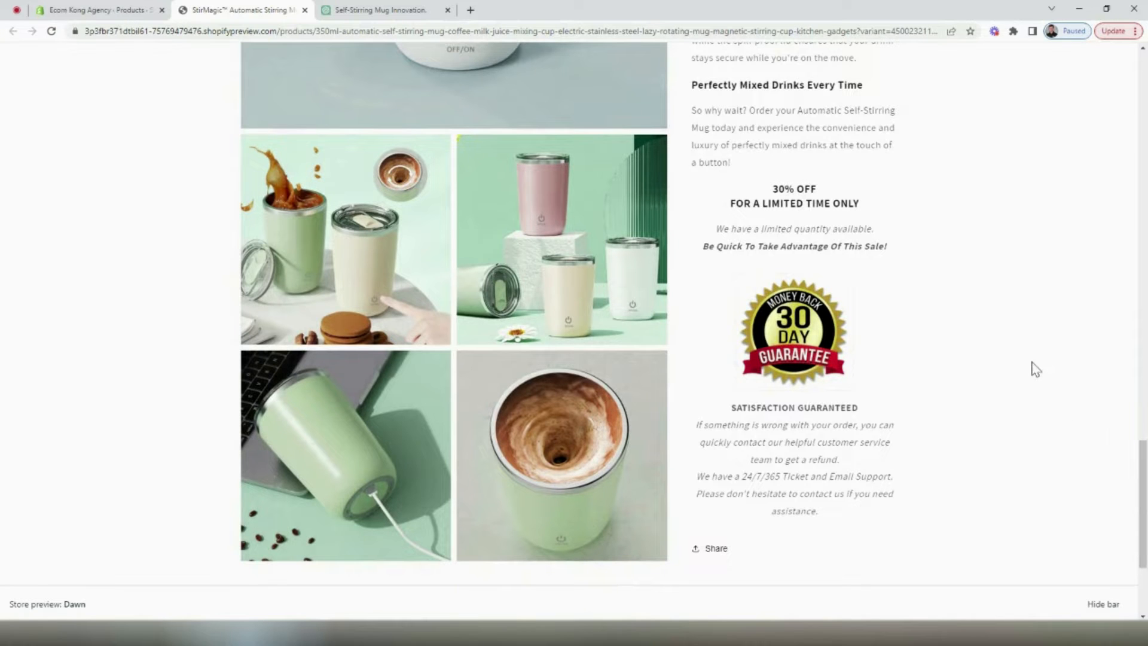
key(ctrl+w)
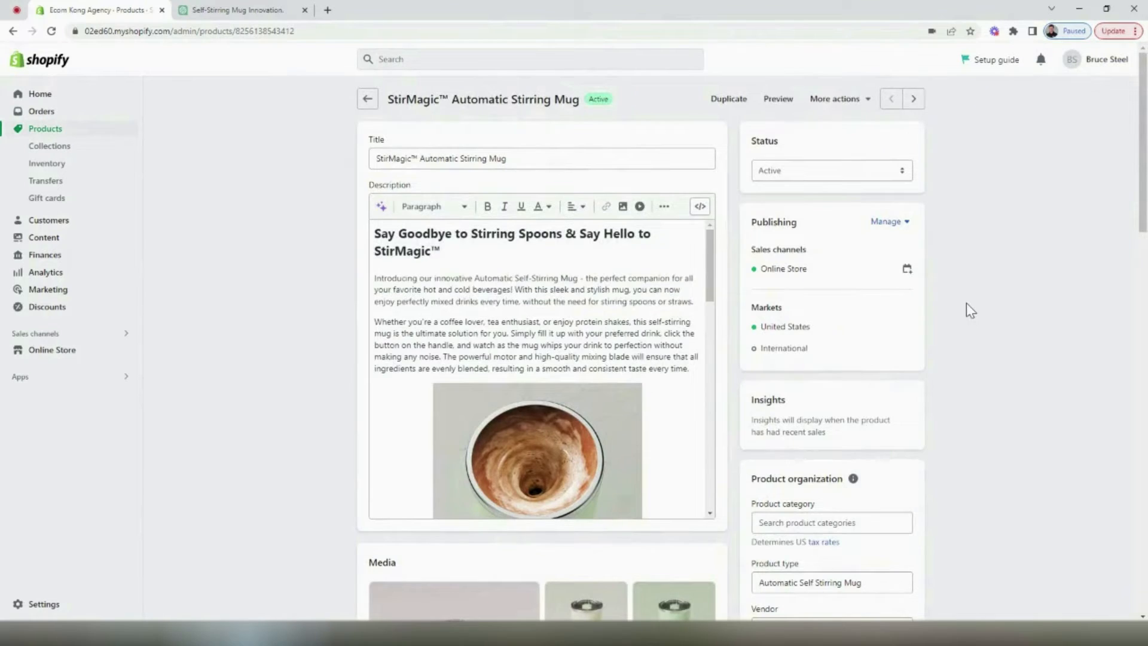
Set the mug's URL handle to stirmagic-automatic-stirring-mug and save the product
scroll(966, 302, down, 10)
scroll(967, 311, down, 12)
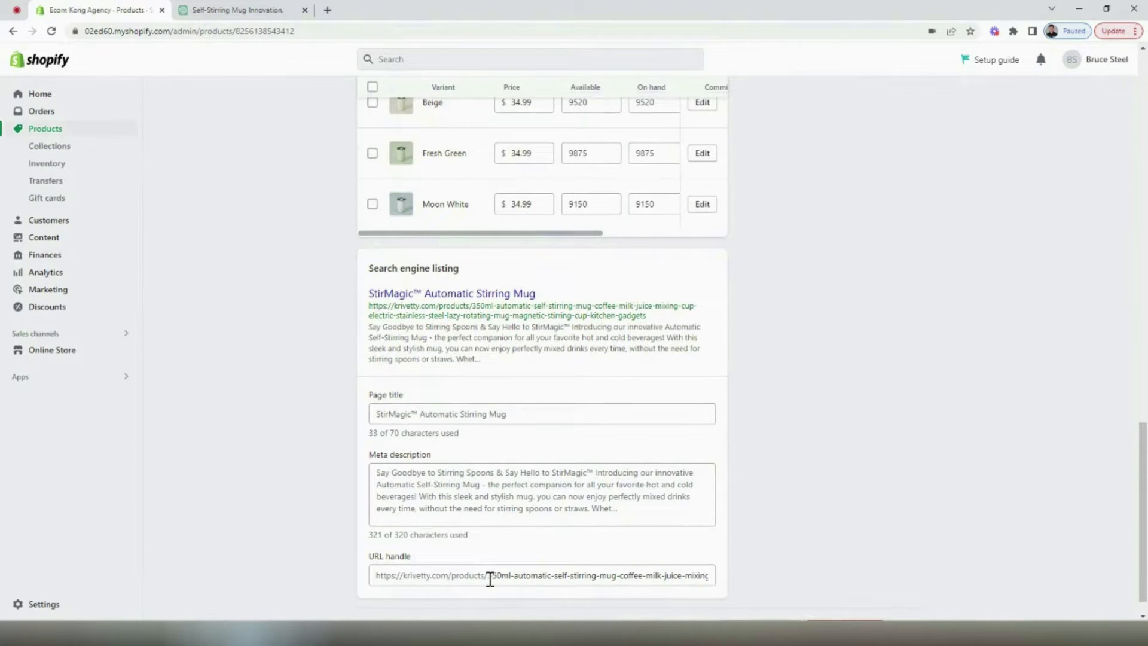
drag(489, 578, 758, 585)
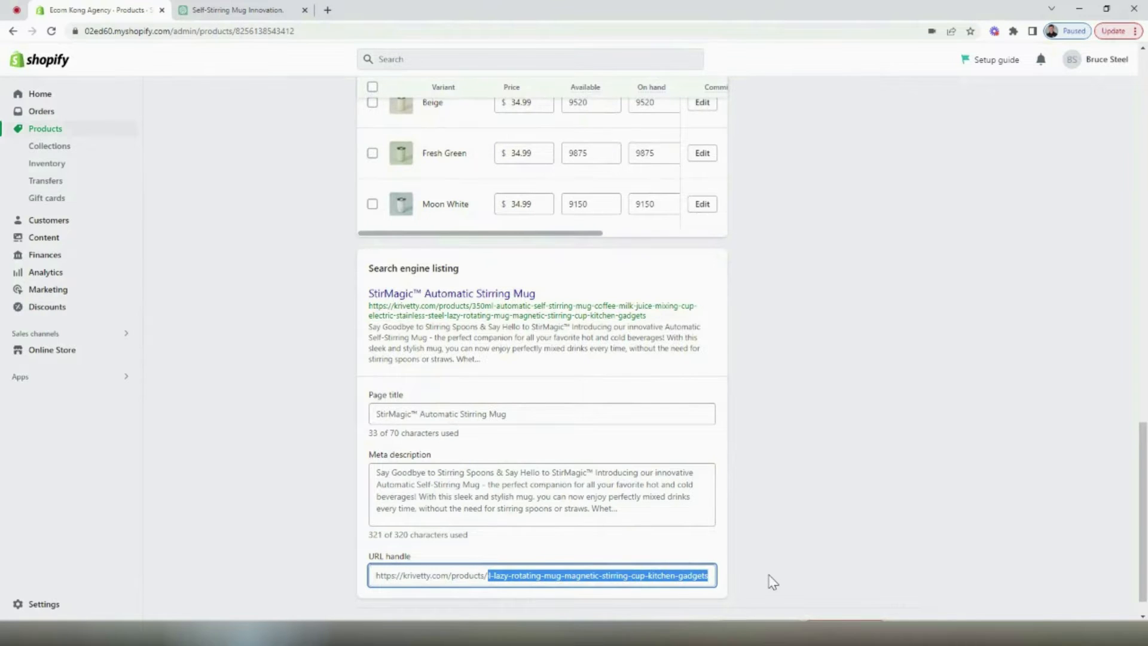
text(stirmagic-automatic-stirring-mug)
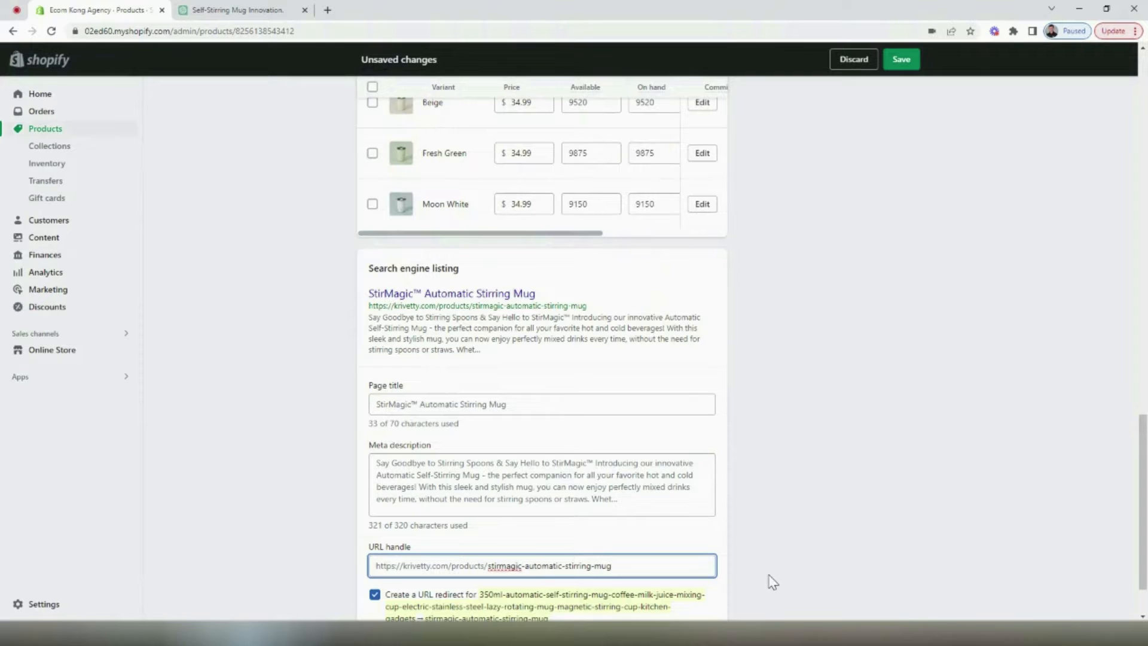
scroll(562, 472, down, 2)
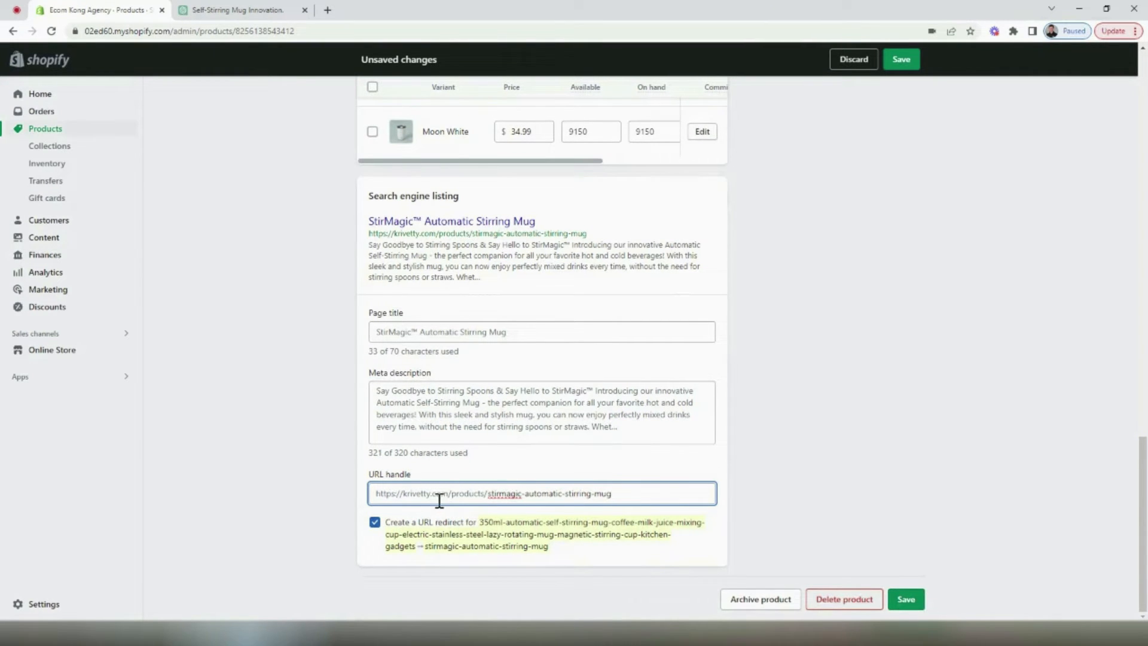
drag(488, 494, 623, 494)
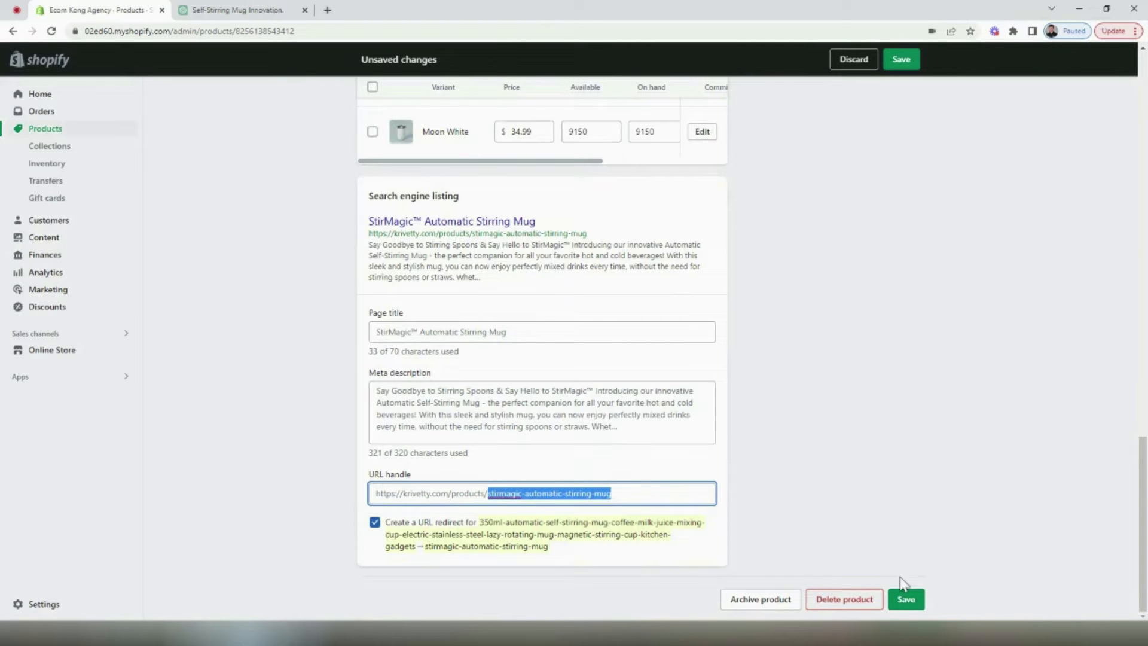
click(905, 598)
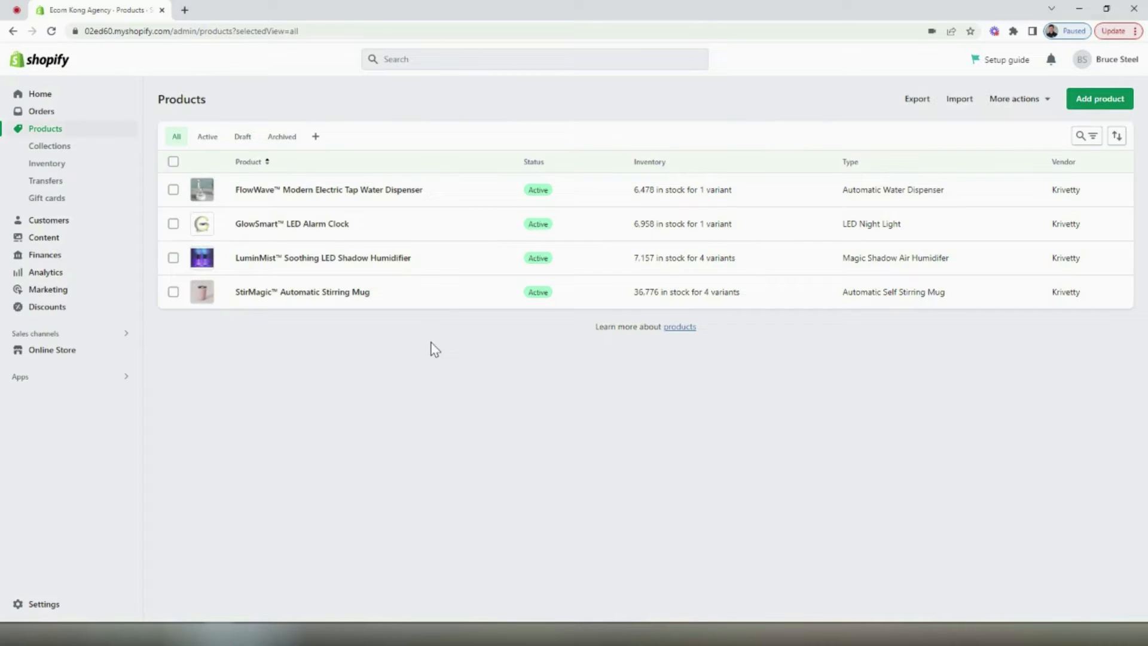
Rename the Home page collection as Best Sellers and save it
click(84, 150)
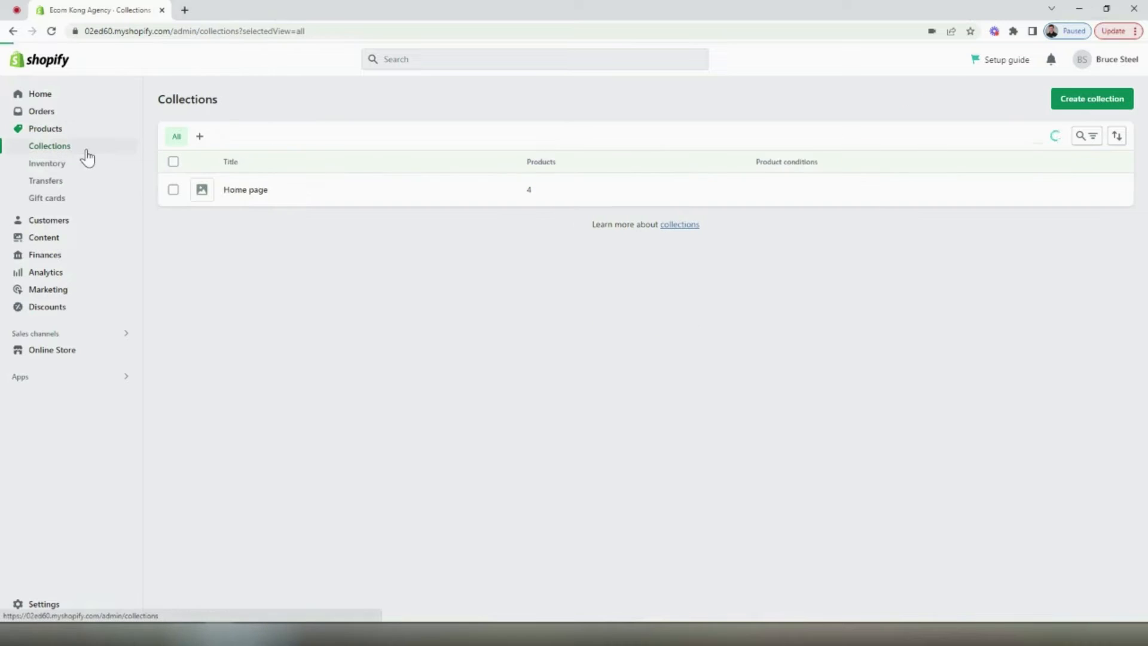
click(242, 192)
triple_click(481, 164)
text(Best Sellers)
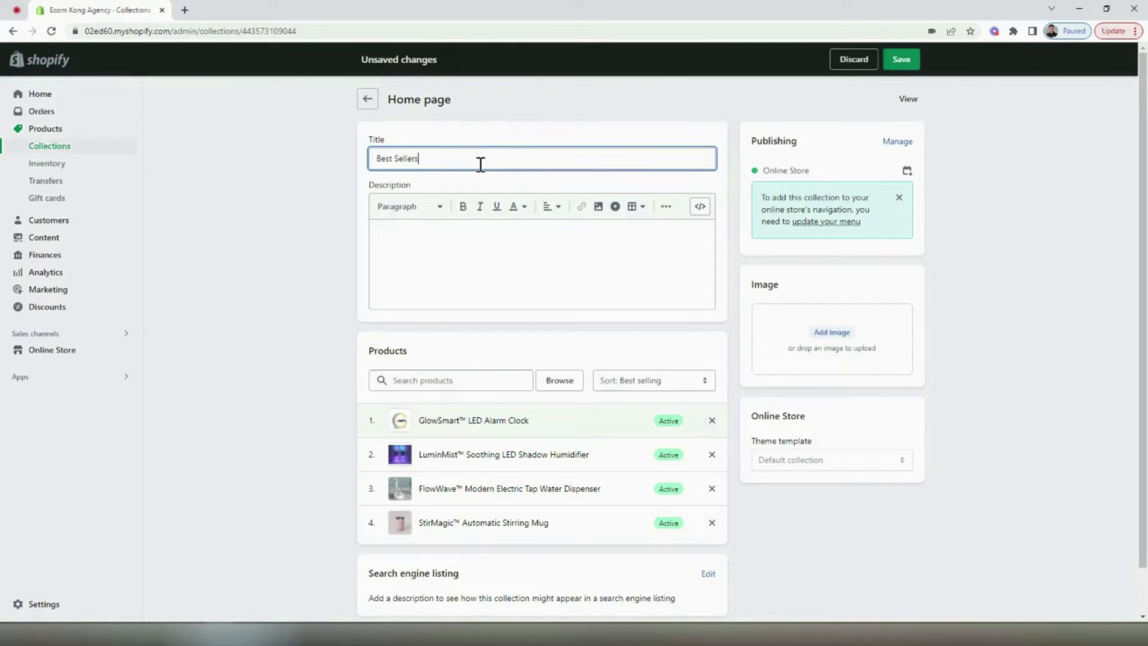
click(334, 281)
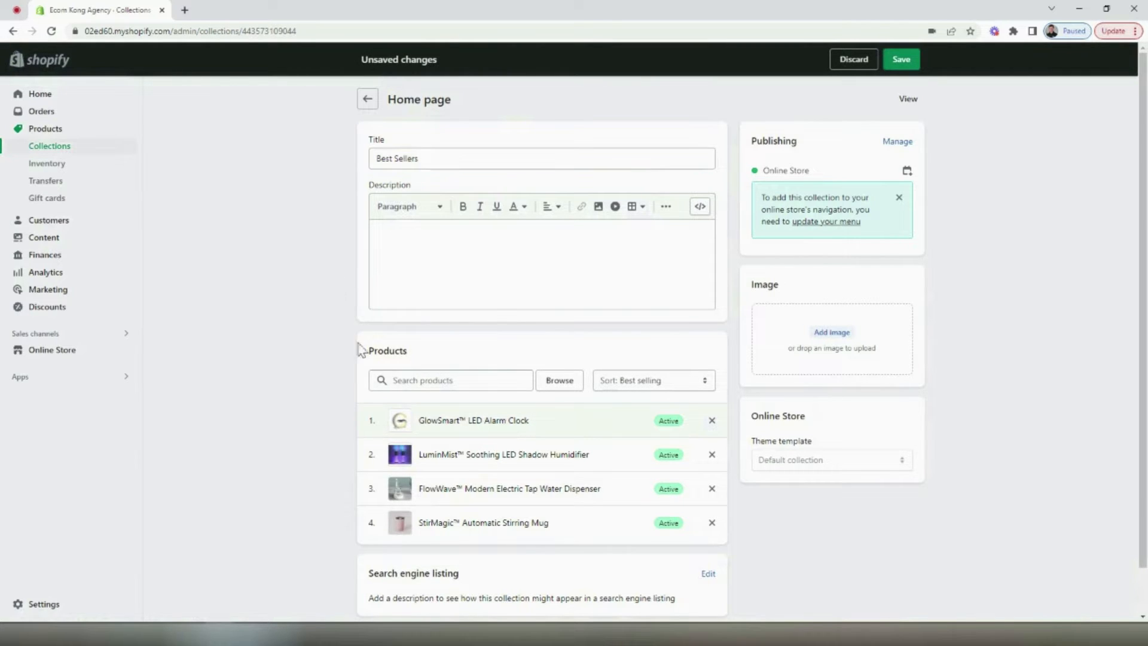
click(900, 60)
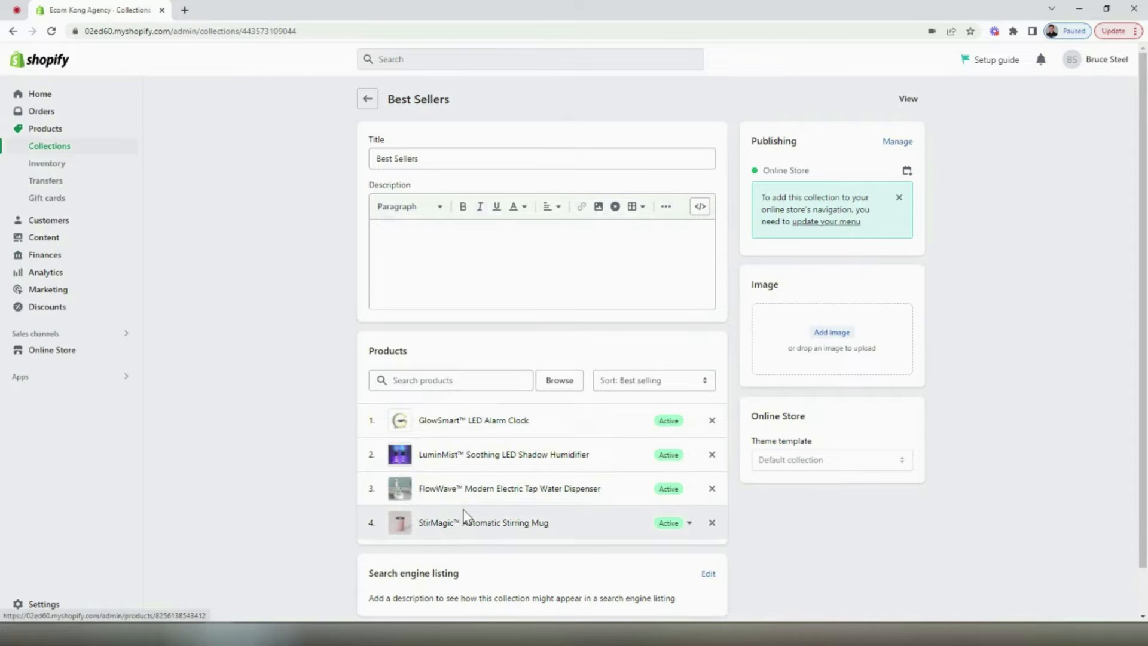
Switch the Best Sellers collection to manual sorting and place the StirMagic Automatic Stirring Mug first
scroll(469, 518, down, 1)
click(624, 331)
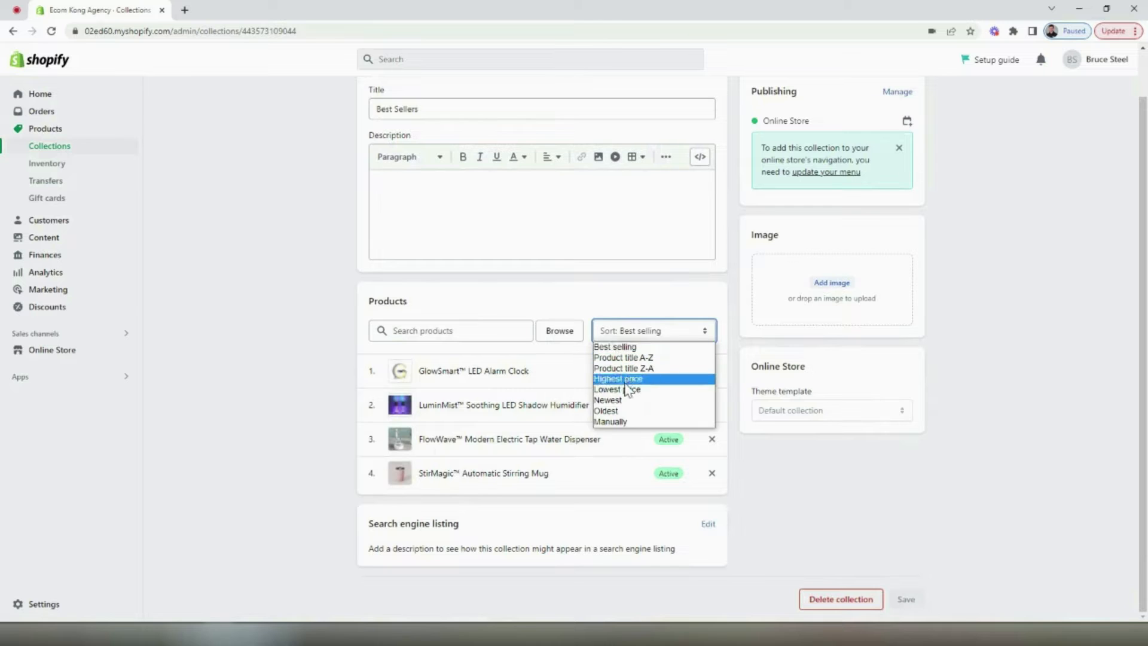
click(610, 421)
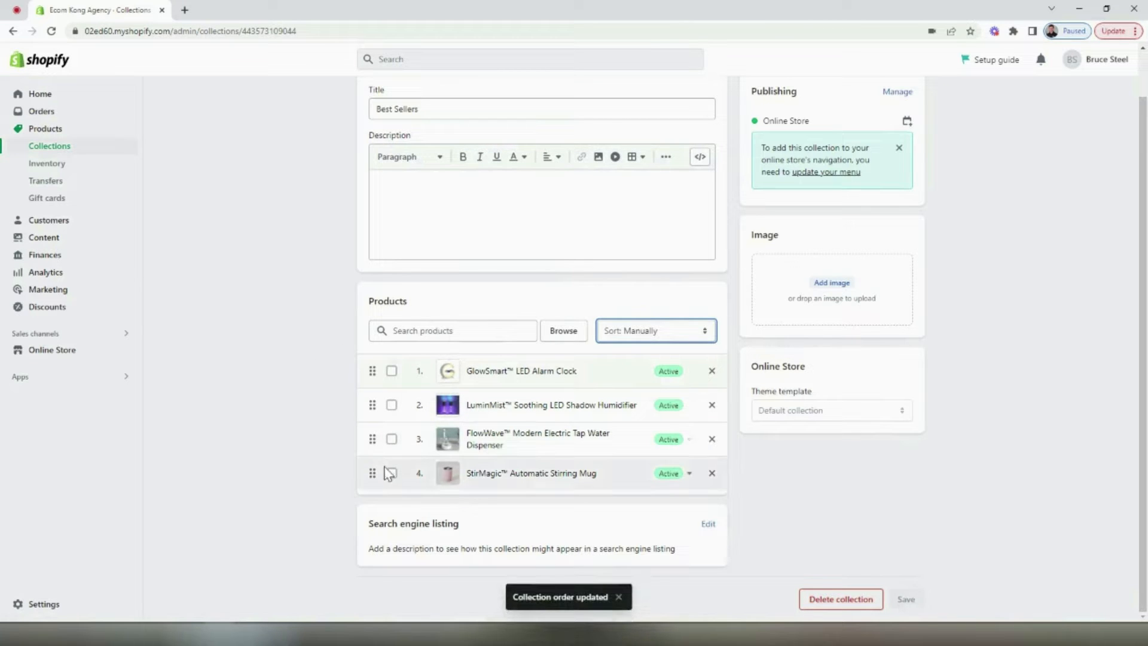
drag(372, 472, 386, 368)
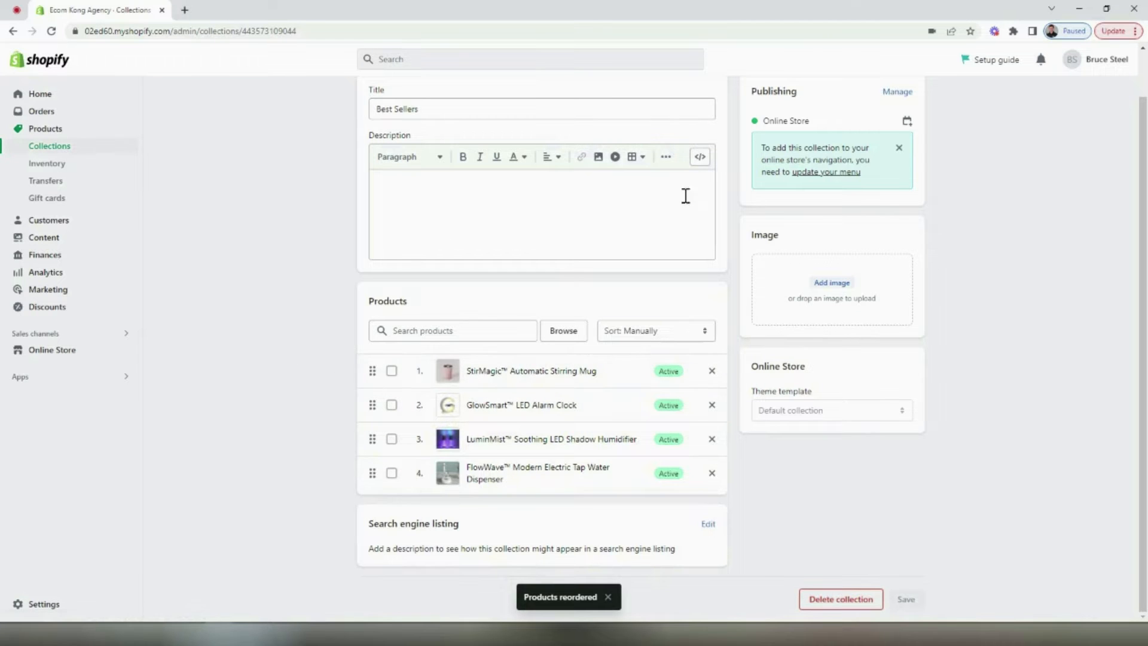
Upload the pink mug JPG starting with 0B063FCF from Downloads as the Best Sellers collection image and save the collection
scroll(777, 179, up, 1)
click(833, 332)
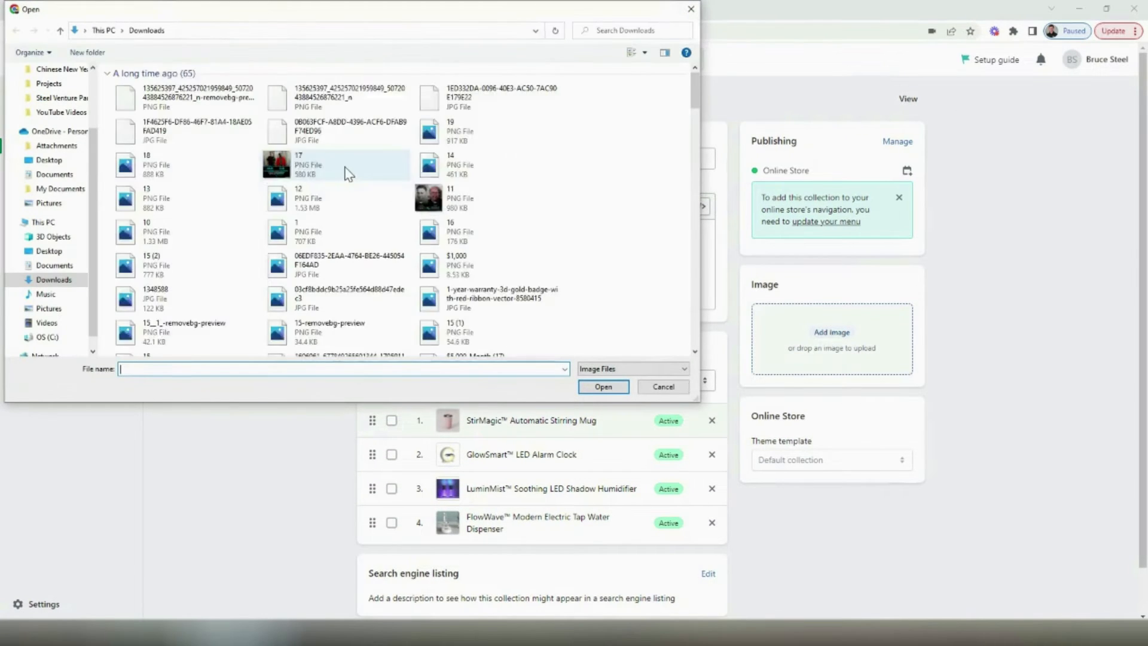
double_click(330, 135)
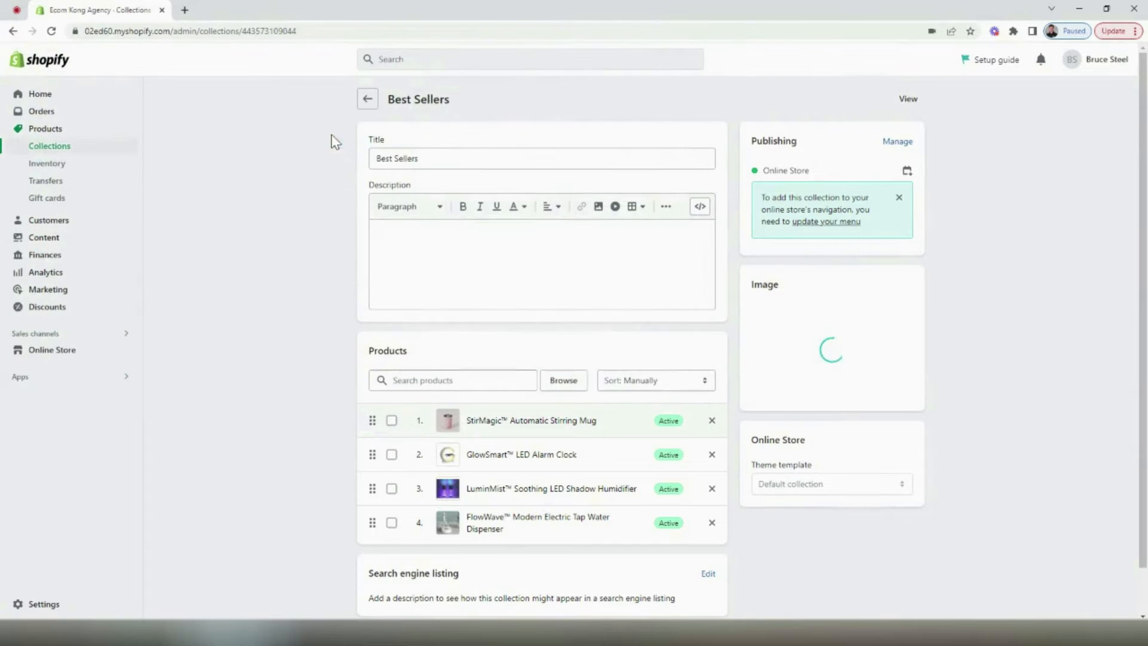
click(900, 59)
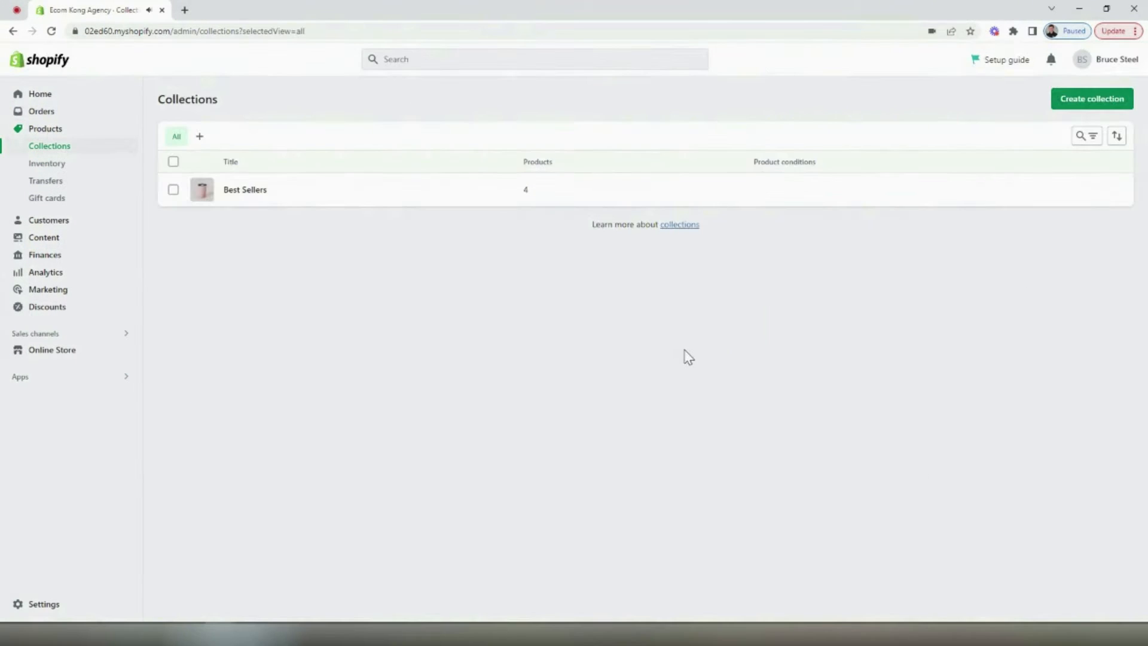
Create and save a manual collection titled Home Goods, and return to the product list
click(1099, 102)
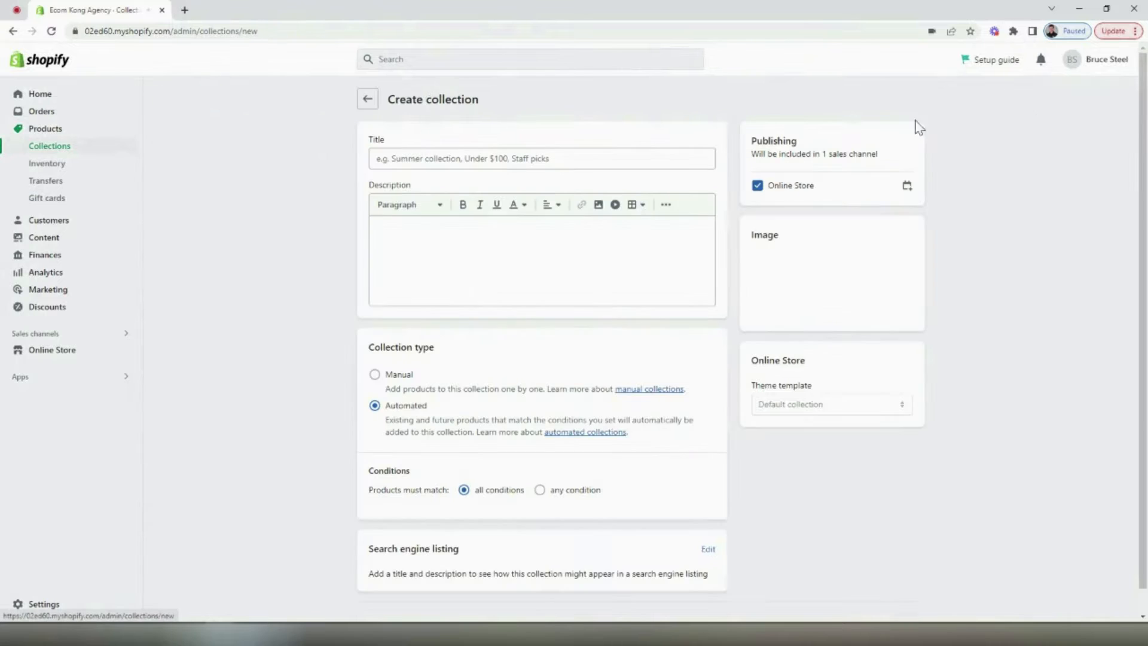
click(613, 158)
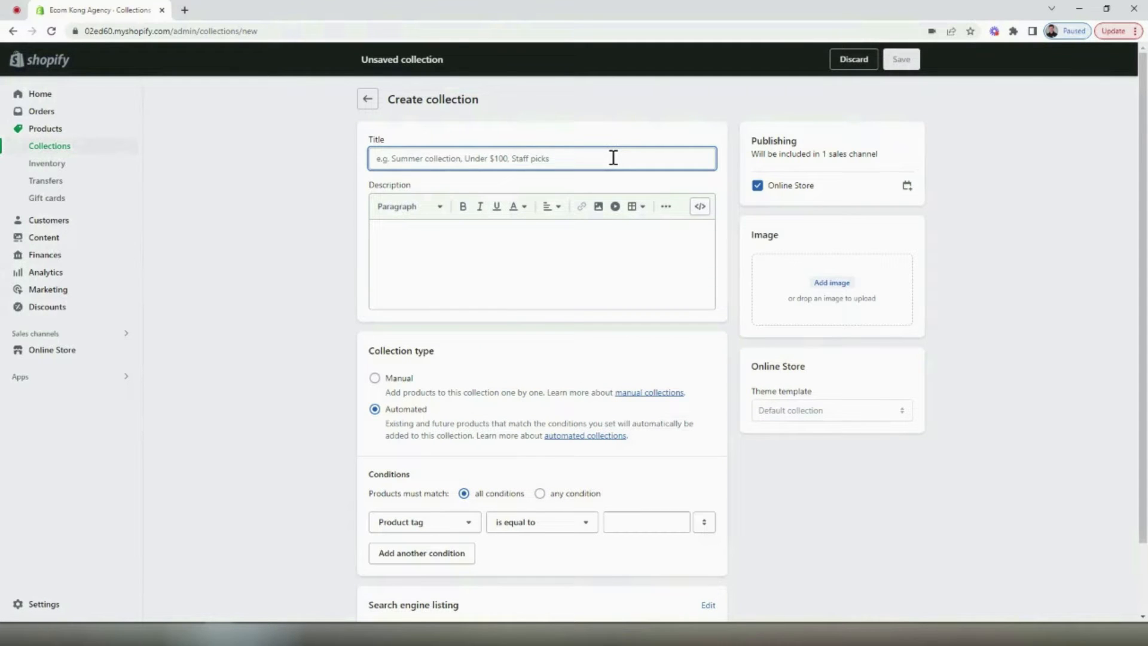
text(Home Goods)
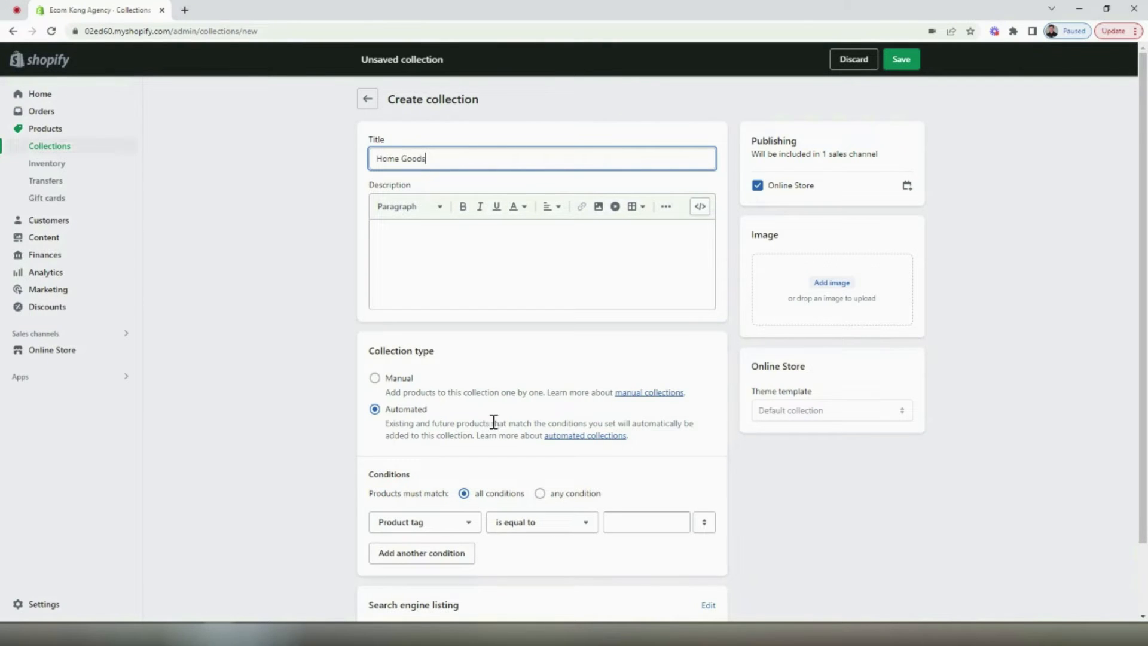
click(398, 379)
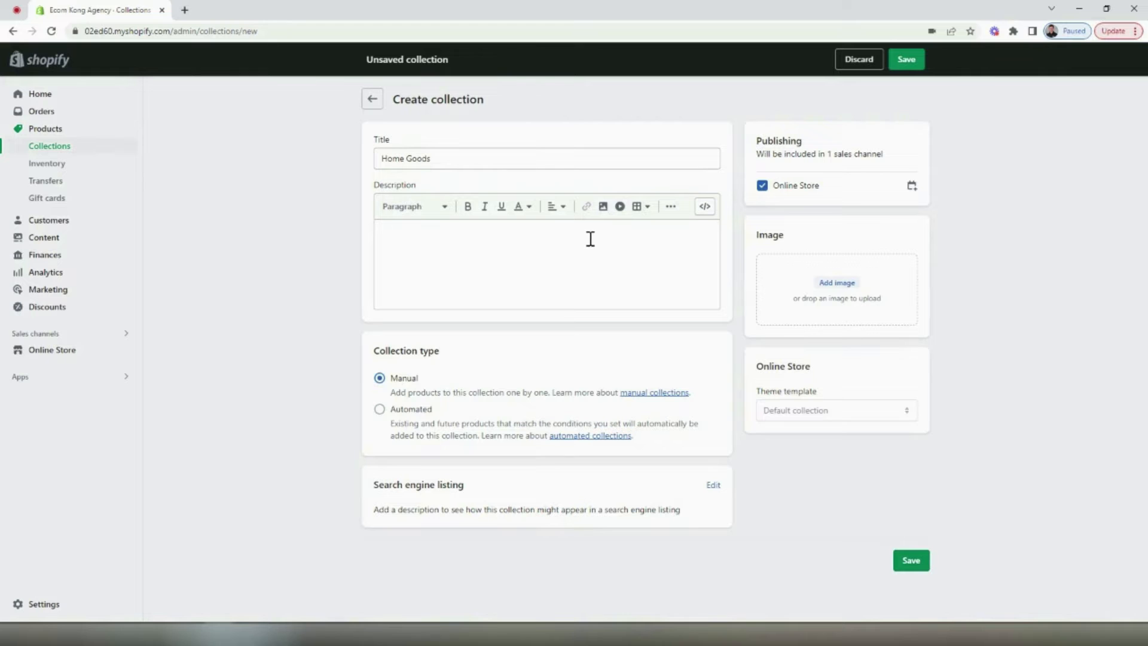
click(903, 65)
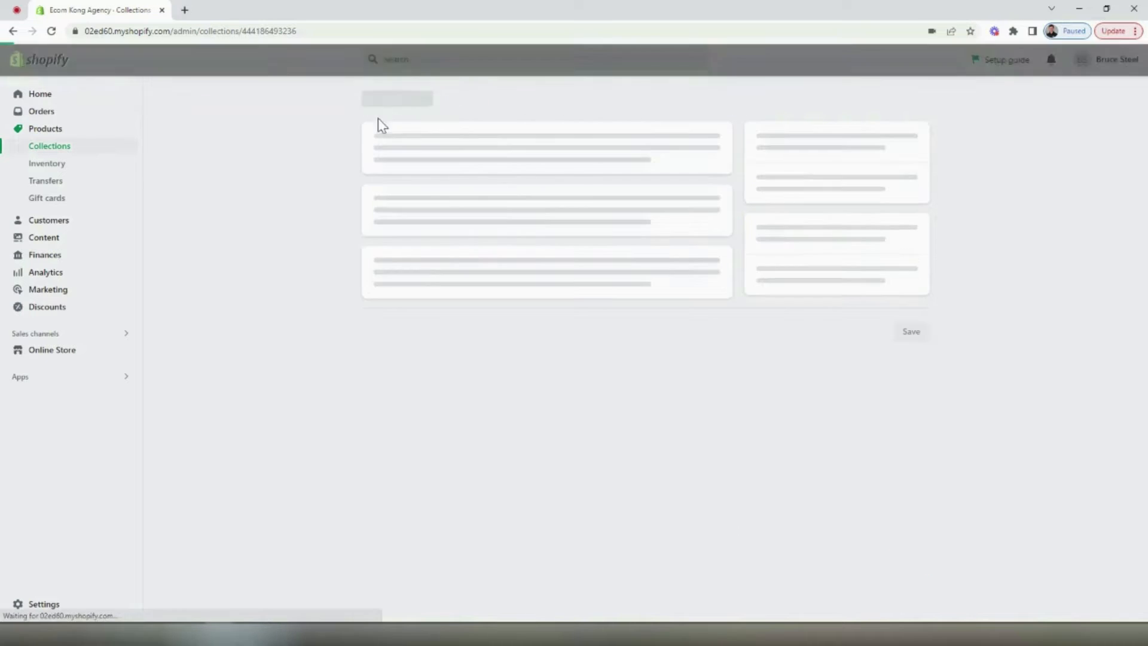
click(38, 131)
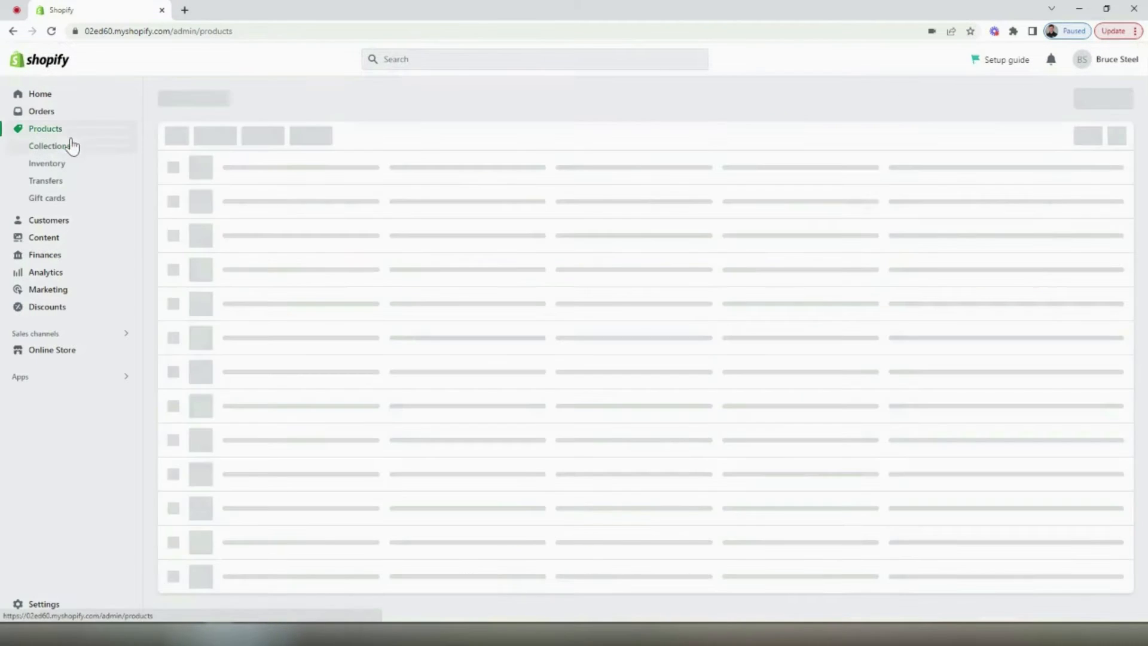
Add the FlowWave Modern Electric Tap Water Dispenser to the Home Goods collection, save it, and return to the product list
click(341, 190)
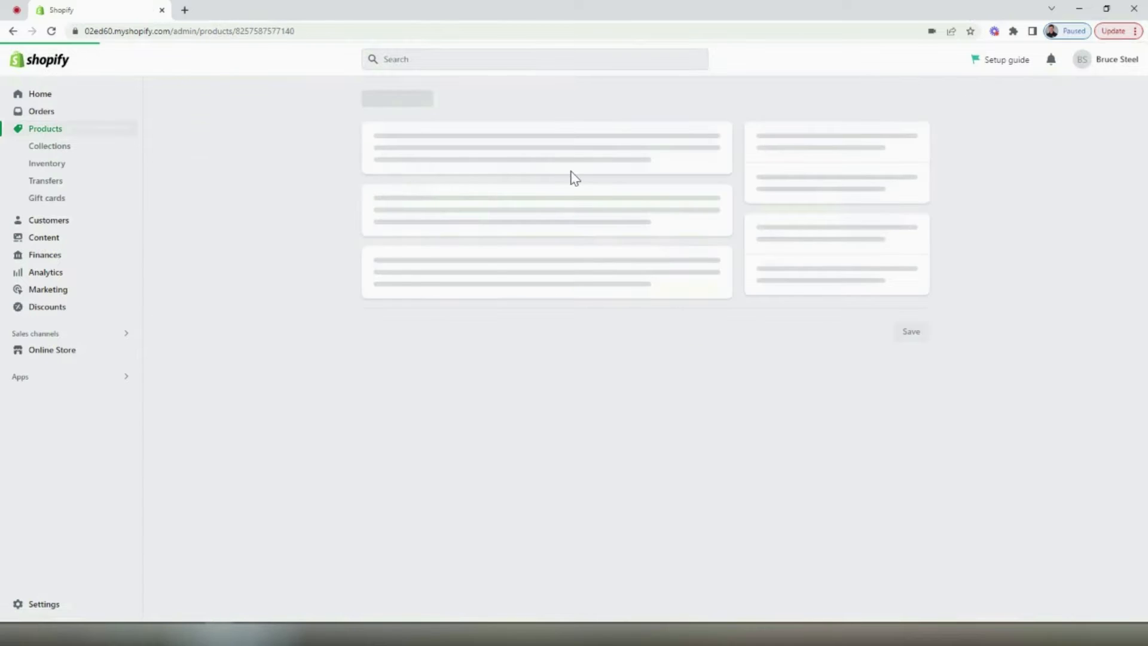
scroll(1054, 299, down, 5)
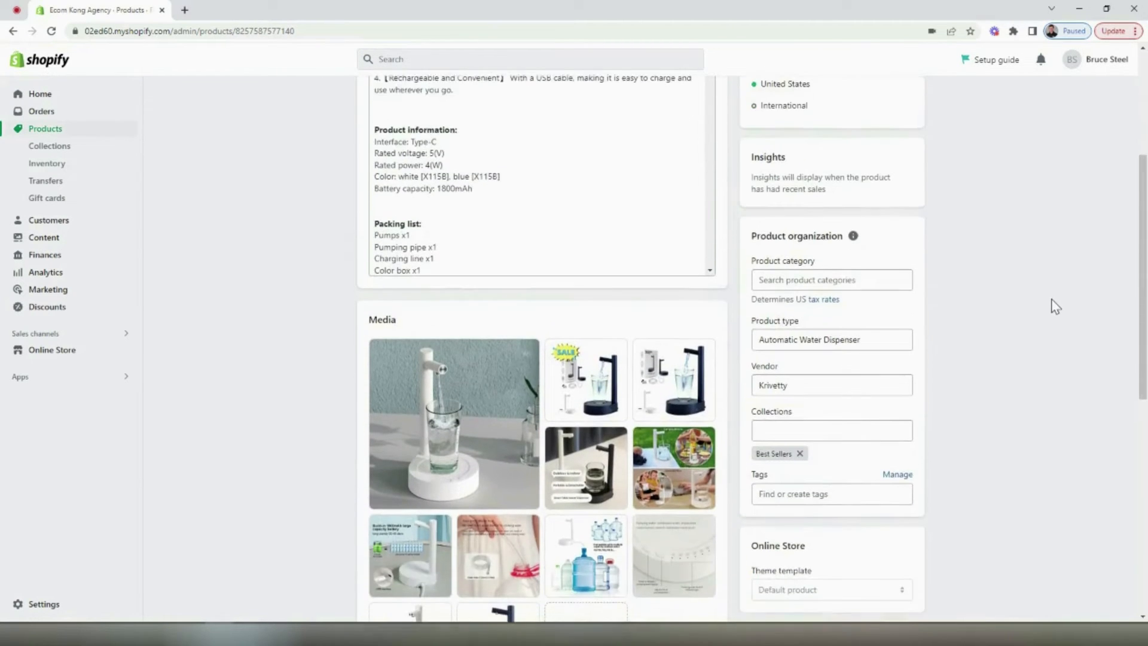
click(855, 370)
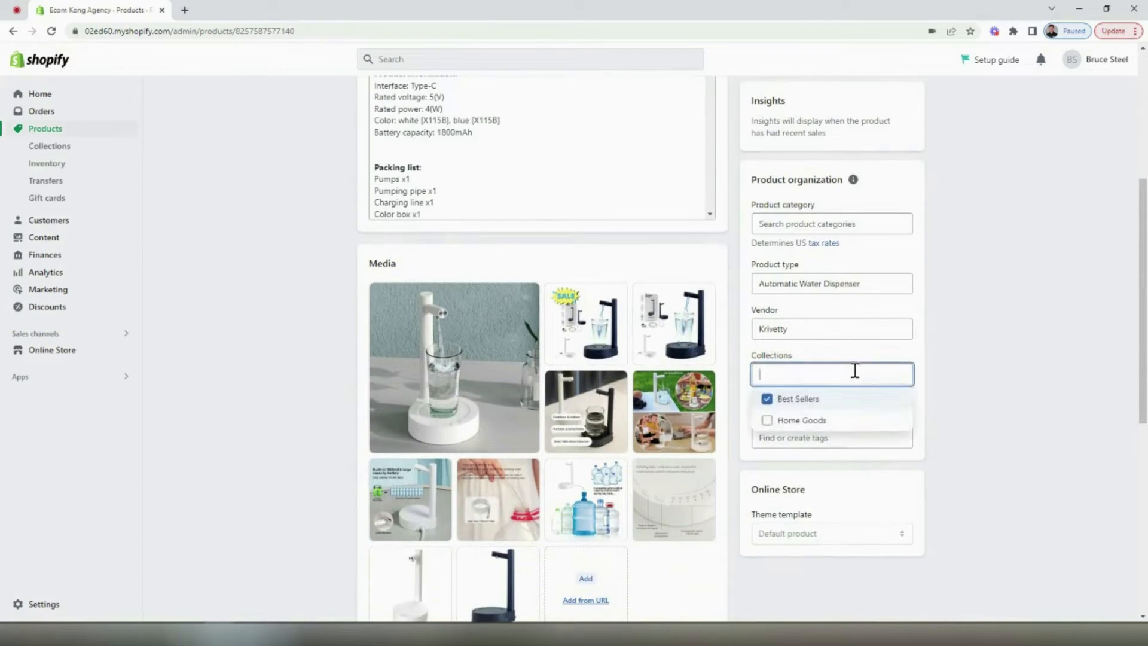
click(820, 418)
click(985, 309)
click(915, 68)
scroll(501, 181, up, 5)
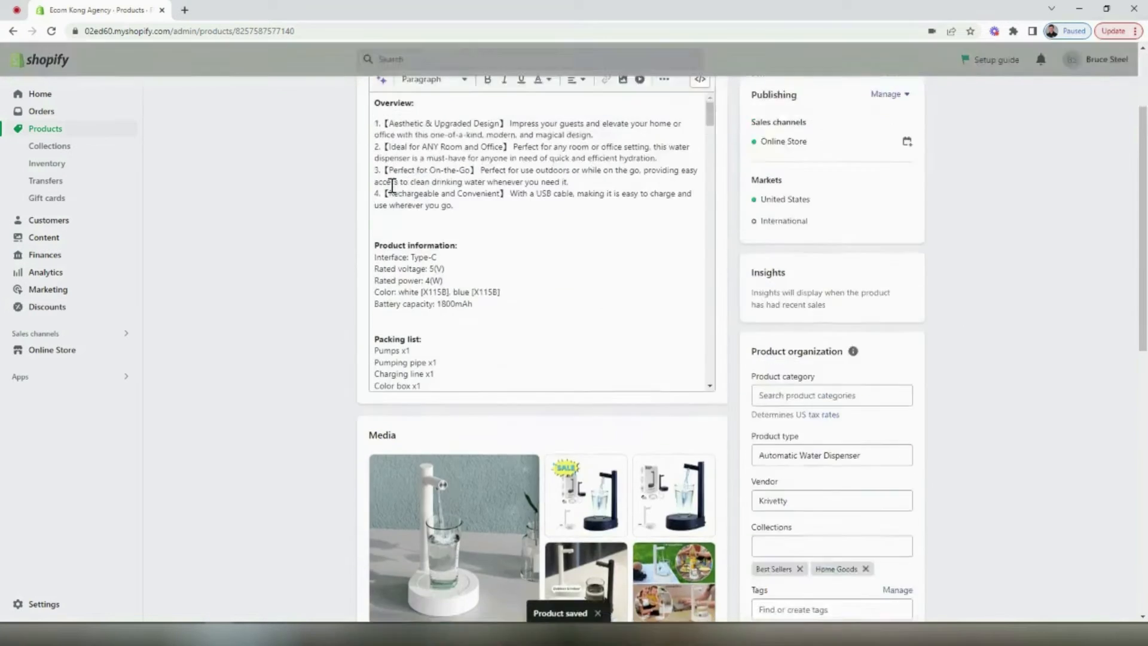
click(367, 100)
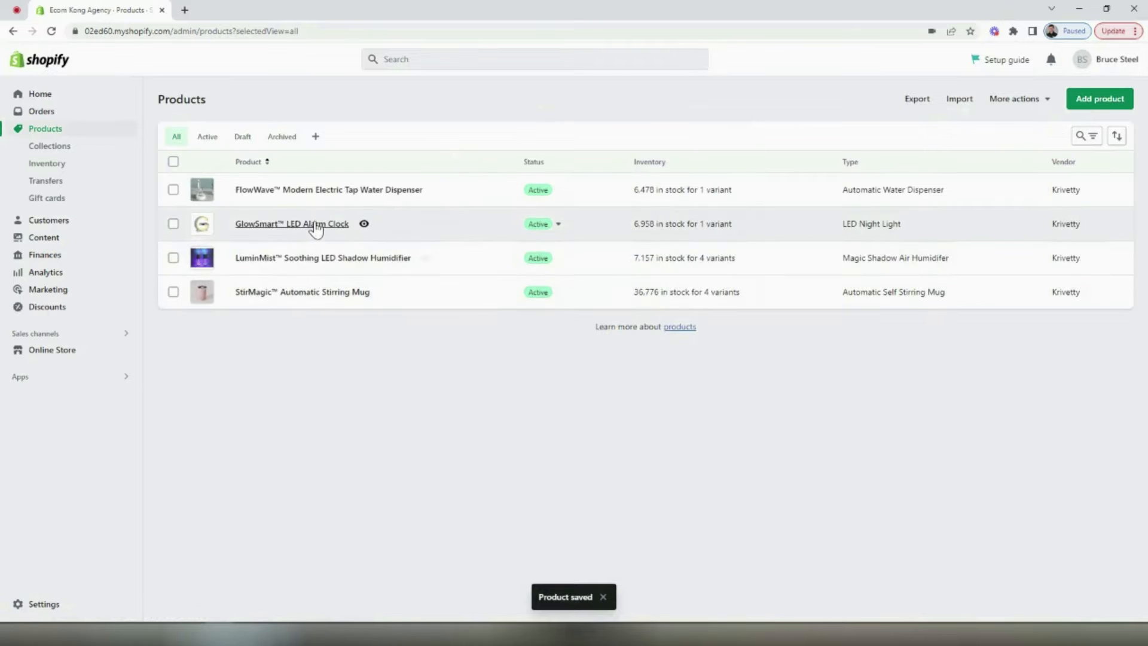
Add the GlowSmart LED Alarm Clock to the Home Goods collection, save the product, and go to the collections
click(341, 224)
scroll(1011, 346, down, 5)
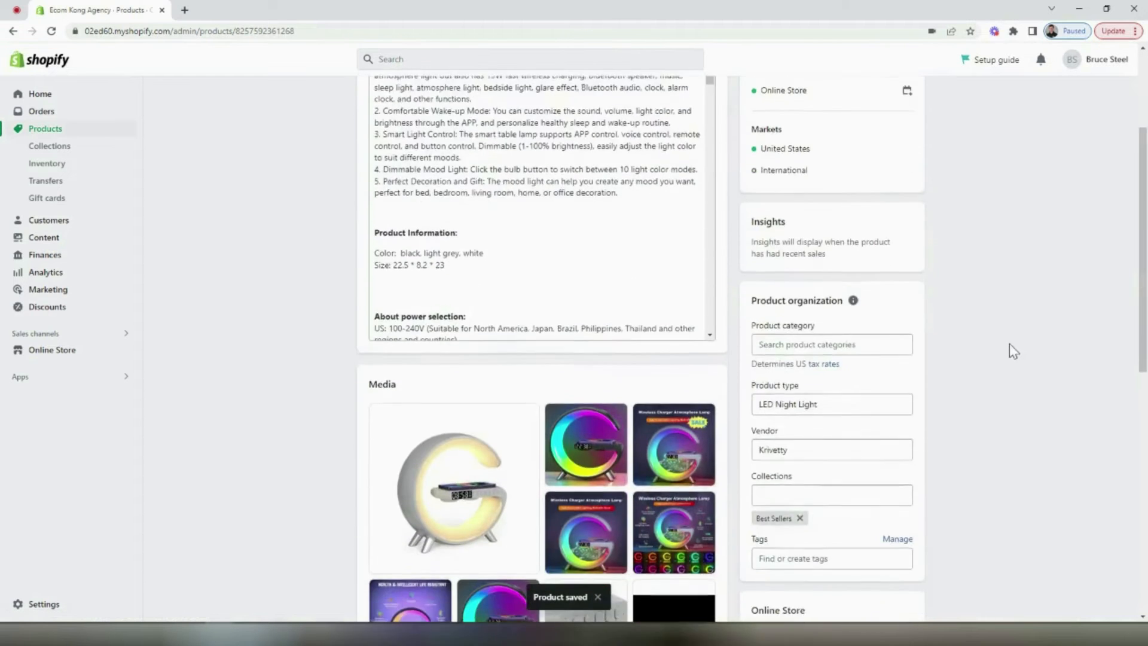
click(846, 372)
click(820, 422)
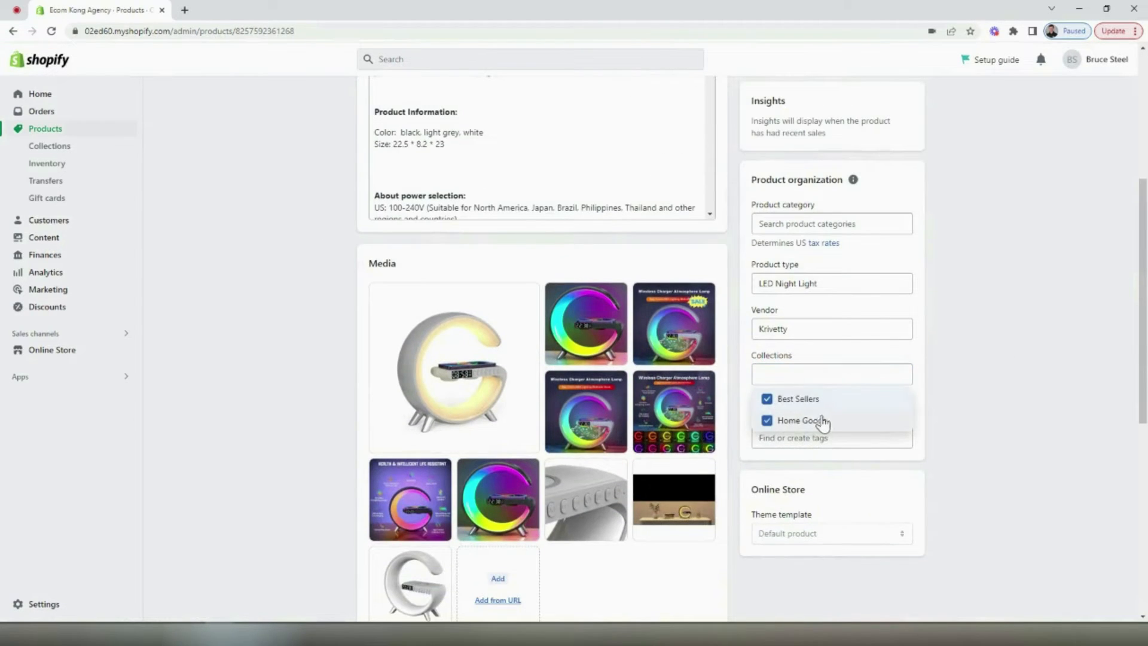
scroll(975, 257, up, 4)
click(906, 60)
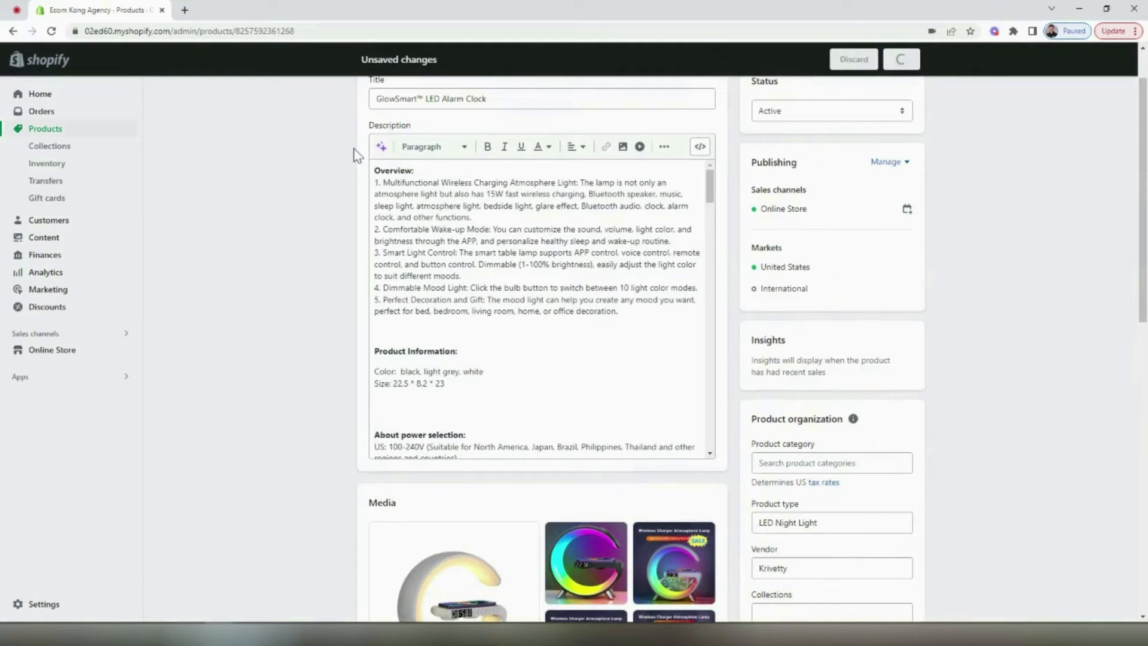
click(89, 157)
click(298, 197)
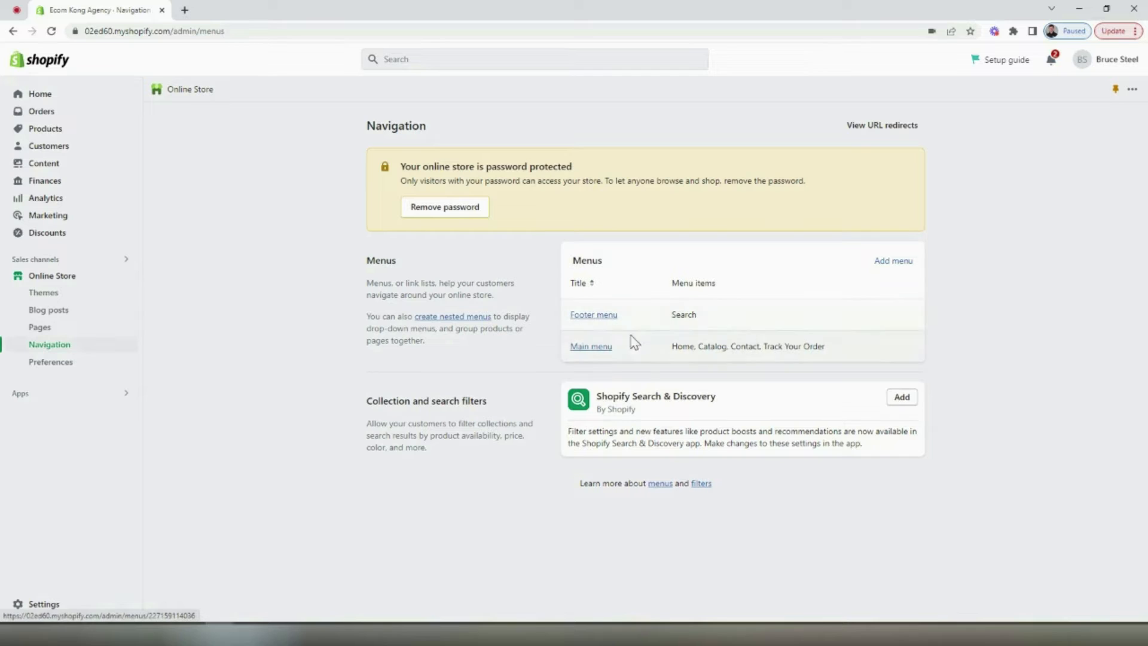
In the Main menu, replace the Catalog item's link with the StirMagic Automatic Stirring Mug product
click(598, 349)
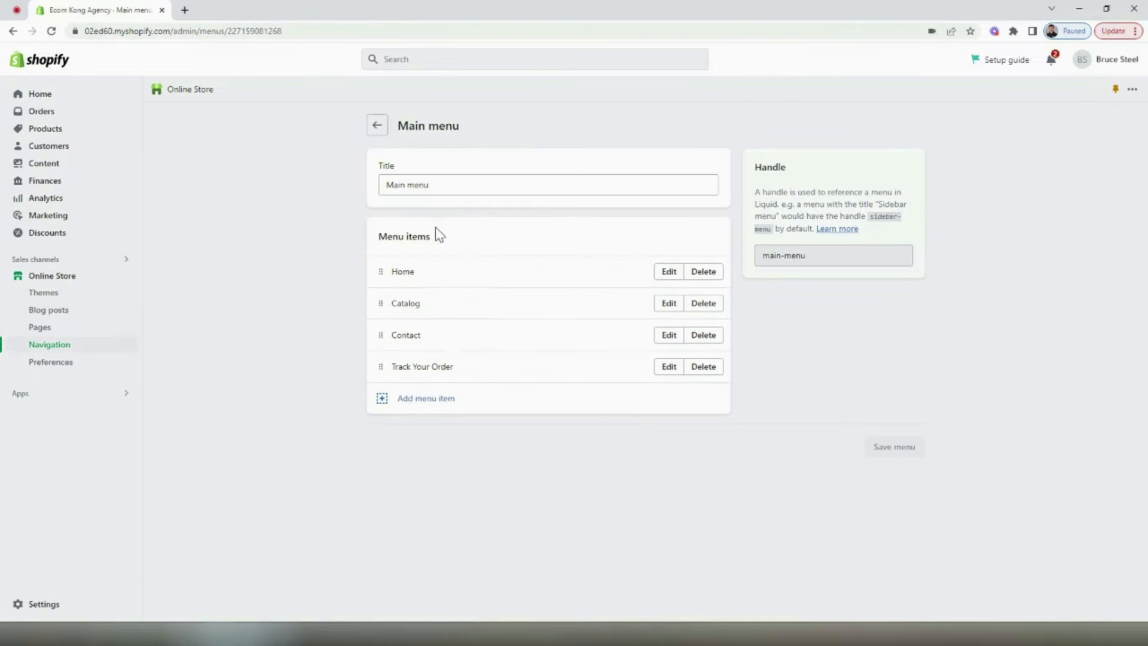
drag(436, 312, 385, 302)
click(497, 312)
drag(432, 304, 384, 302)
click(666, 304)
click(1126, 191)
click(1056, 190)
click(989, 292)
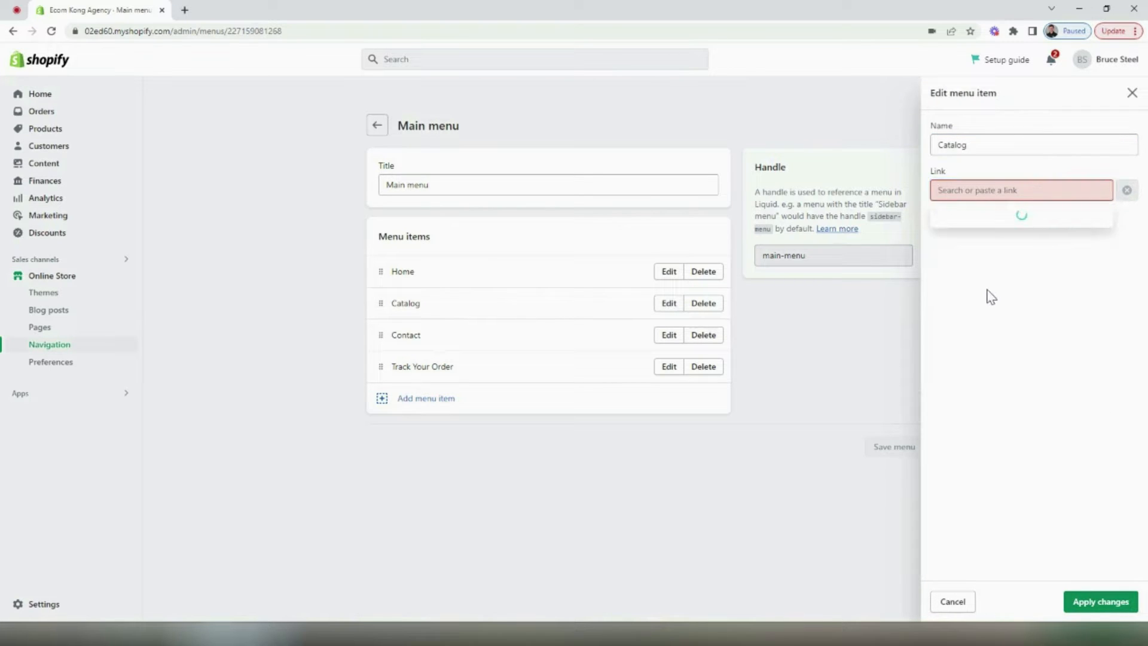
click(1012, 344)
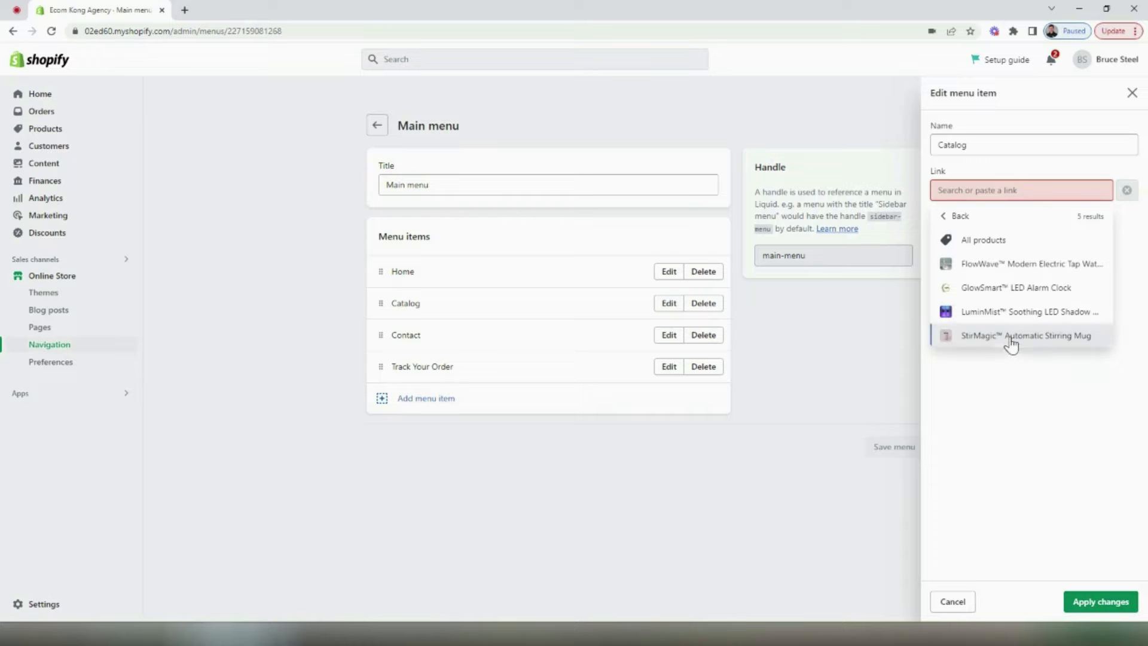
Rename the Catalog menu item as StirMagic, apply the change, and save the Main menu
click(993, 152)
key(ctrl+a)
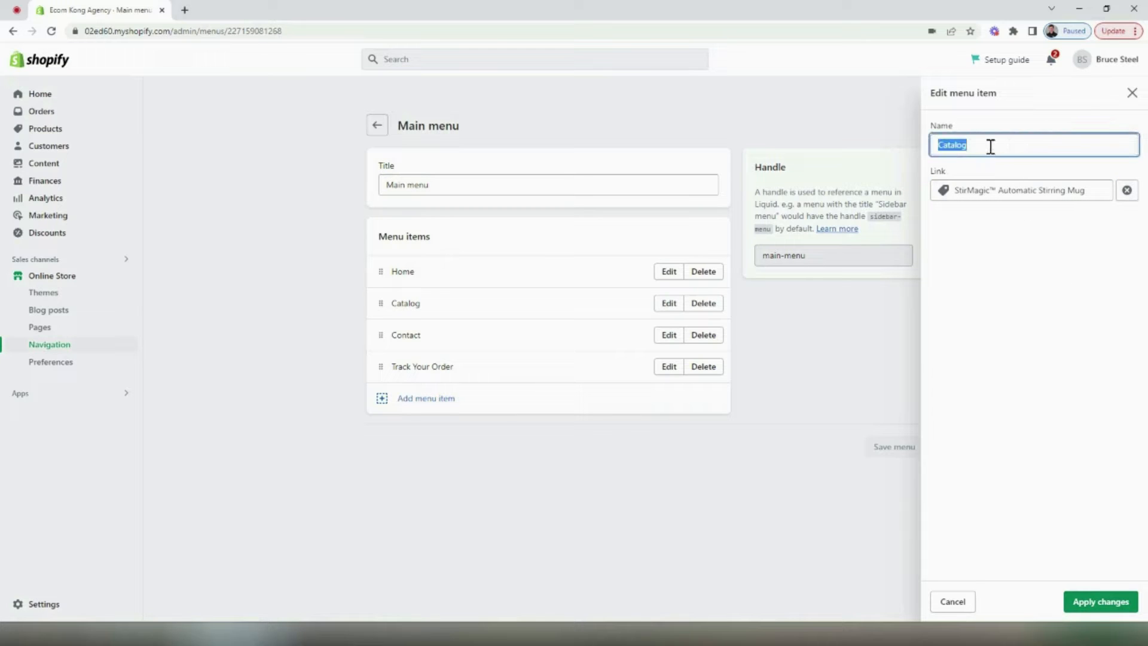
text(StirMagic)
click(1100, 601)
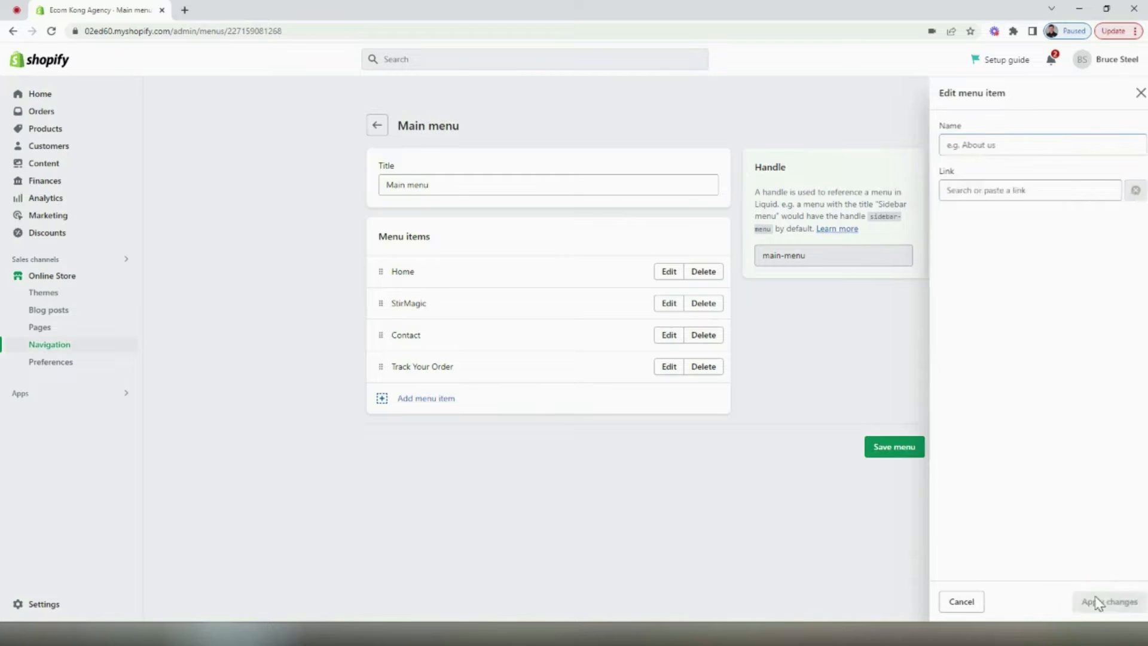
click(906, 62)
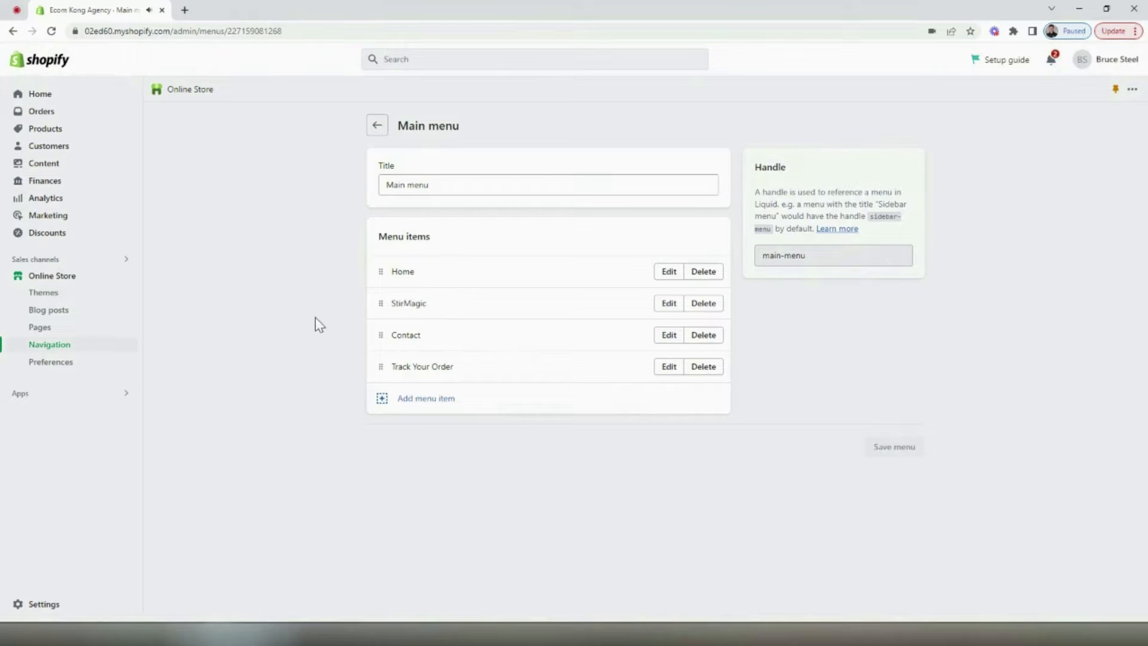
Move Track Your Order above Contact, rename Contact as Contact Us, and save the Main menu
drag(380, 366, 380, 333)
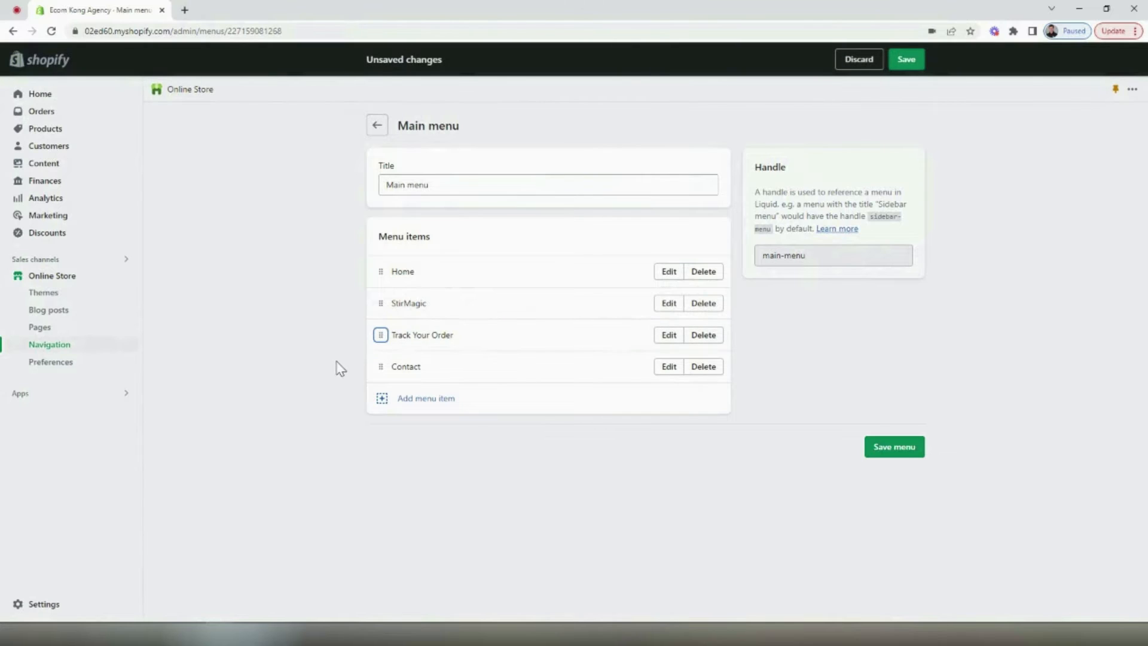
click(660, 367)
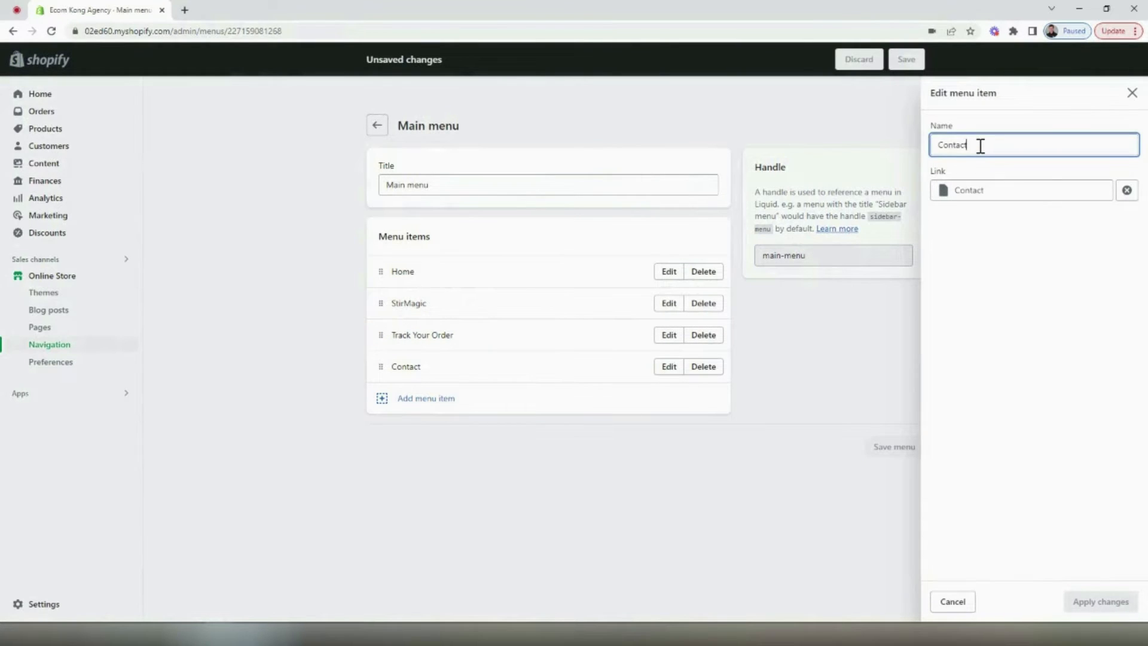
text(Us)
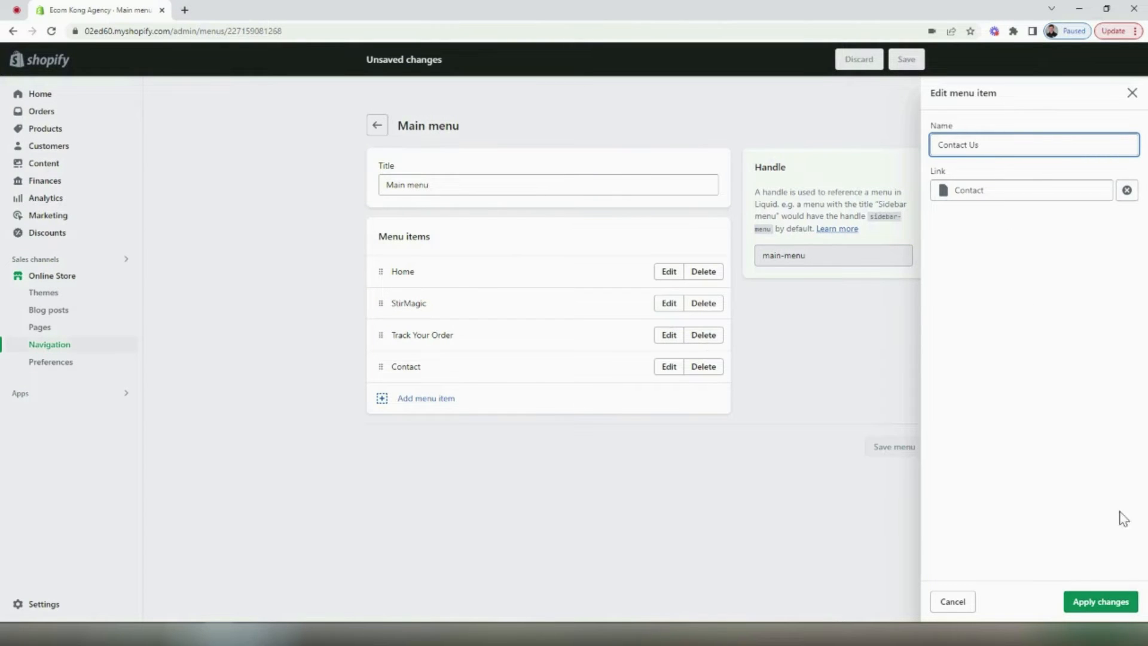
click(1103, 602)
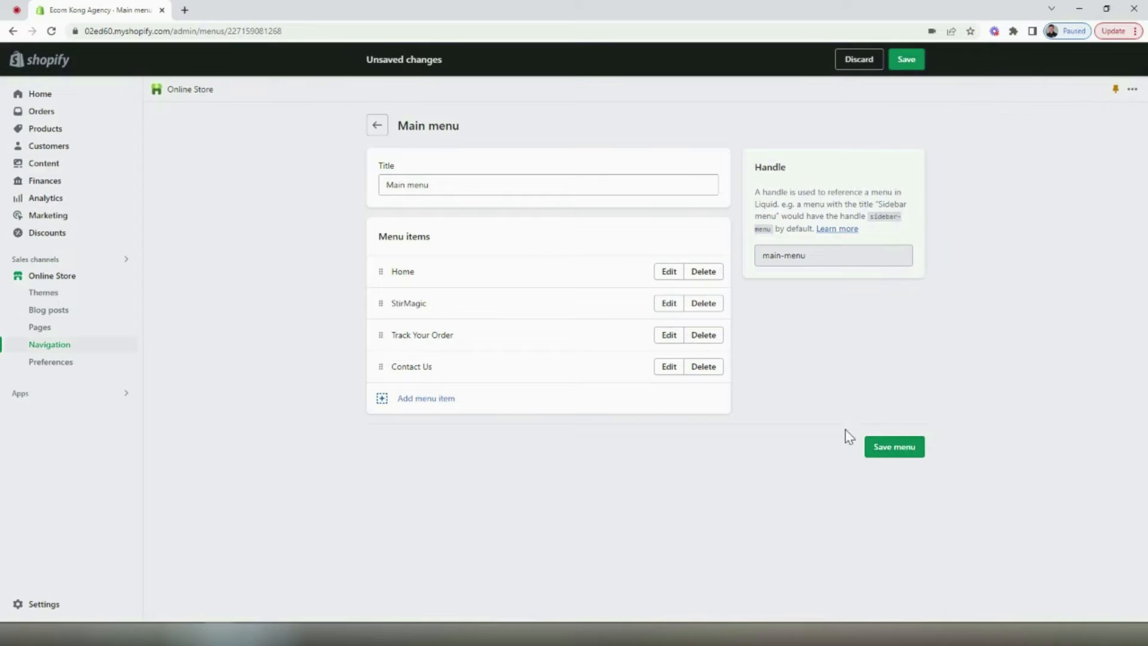
click(890, 455)
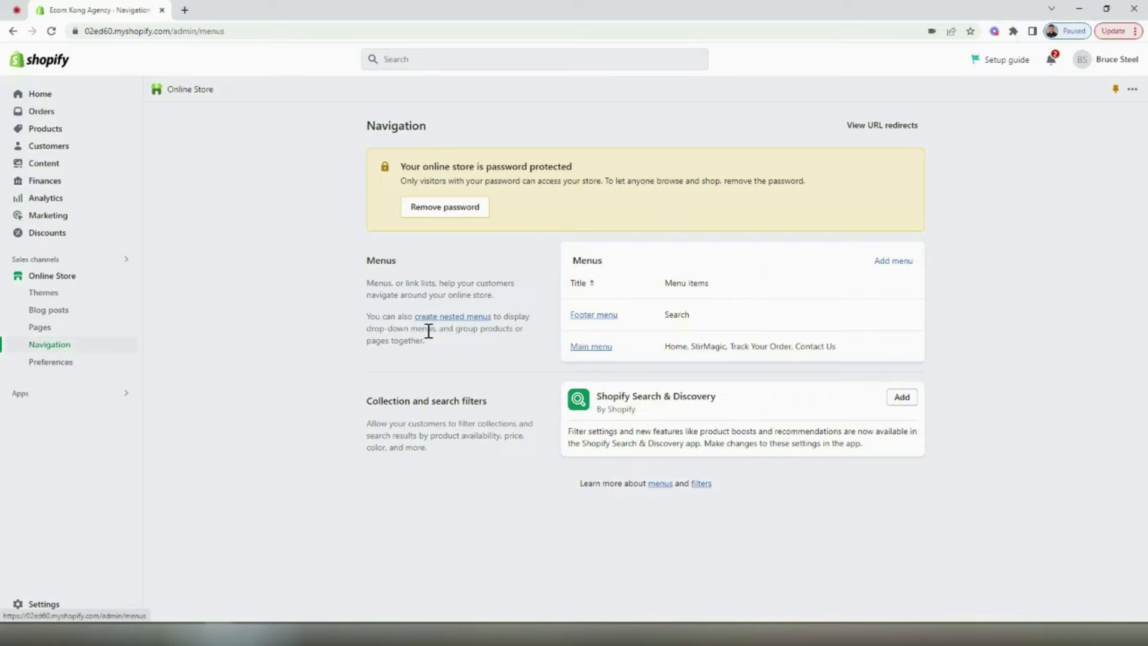
Add a Shipping Policy item linked to the store's shipping policy to the Footer menu
click(600, 323)
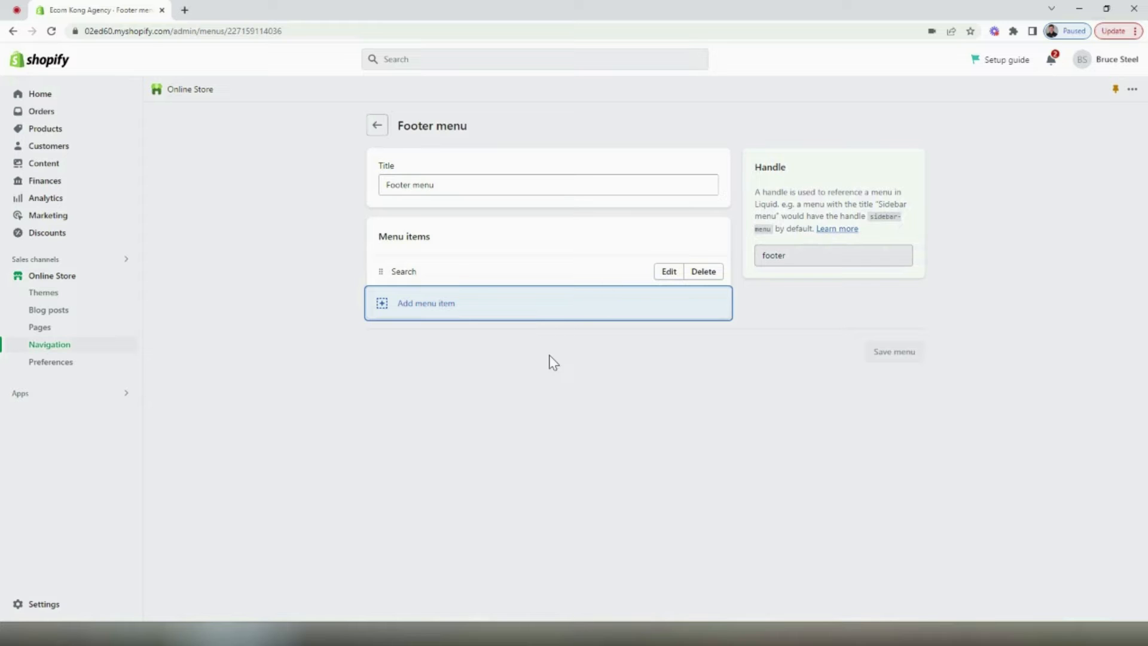
click(436, 309)
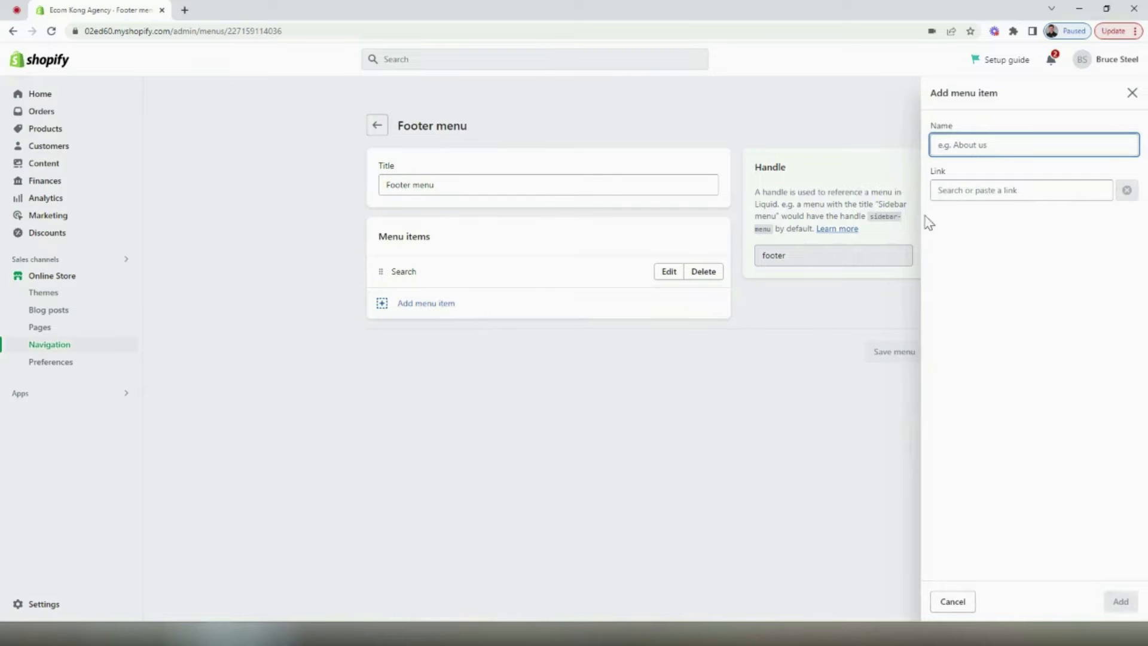
click(957, 191)
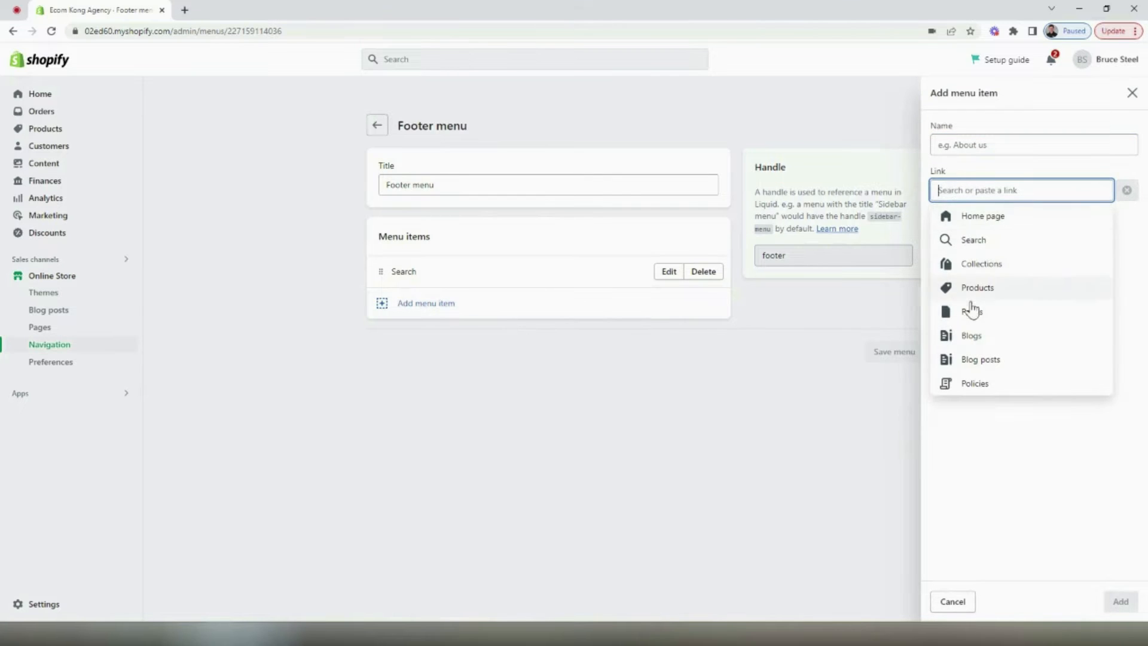
click(974, 385)
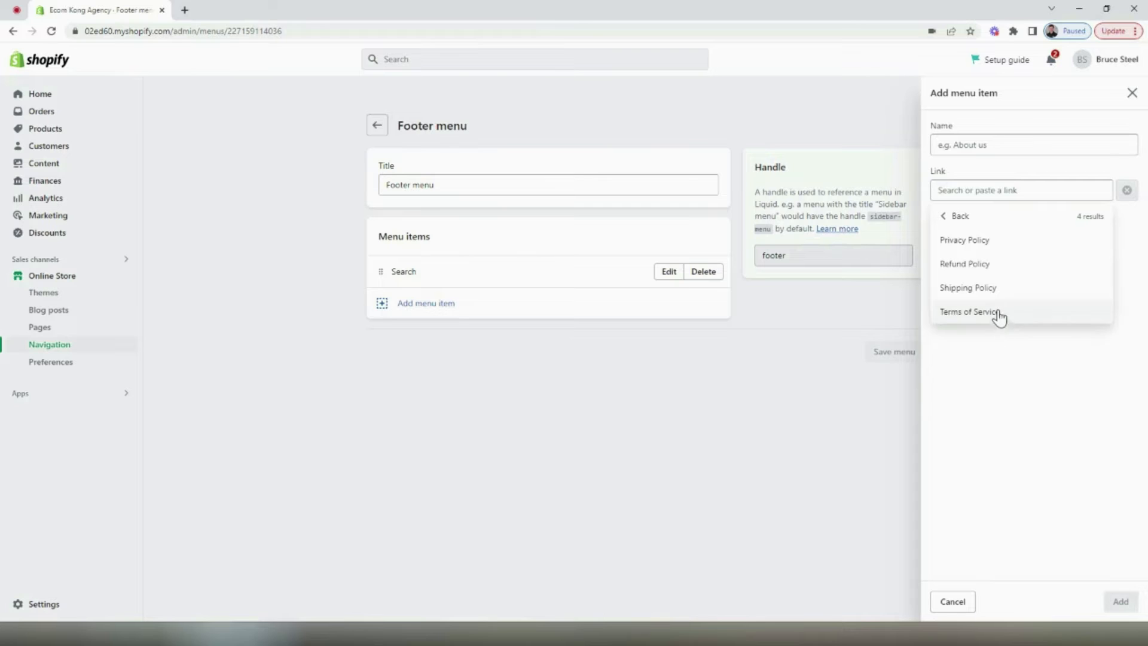
click(995, 290)
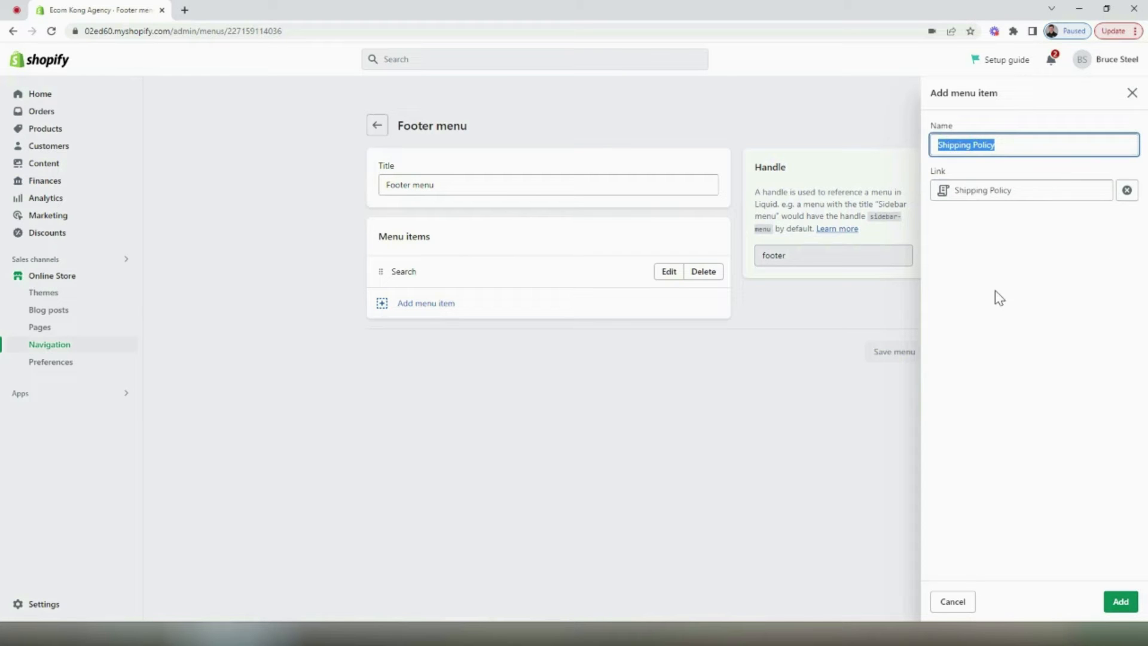
click(1121, 601)
Add a Refund Policy item linked to the store's refund policy to the Footer menu
click(447, 338)
click(987, 190)
click(980, 385)
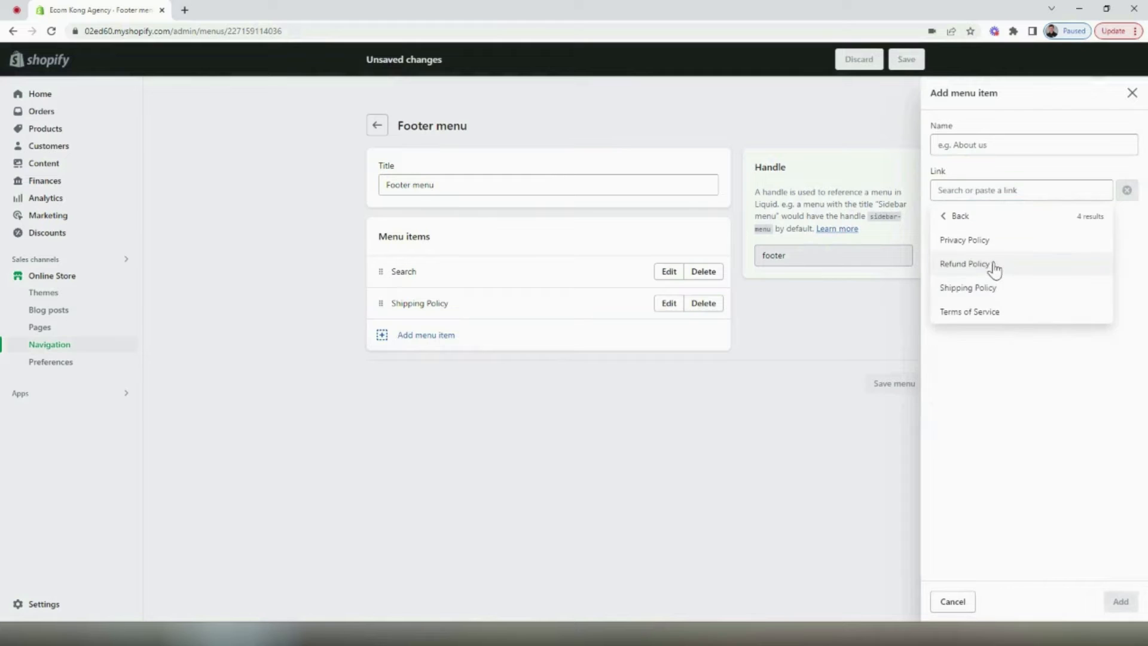
click(994, 264)
click(1120, 601)
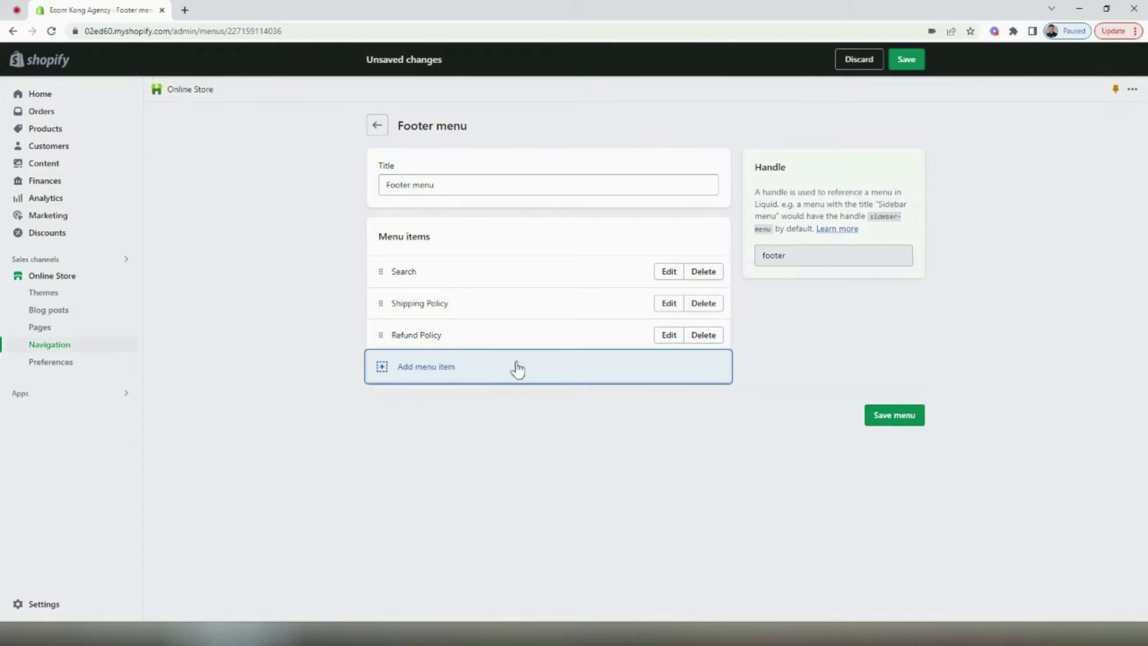
Add a Terms of Service item linked to the matching store policy to the Footer menu
click(988, 190)
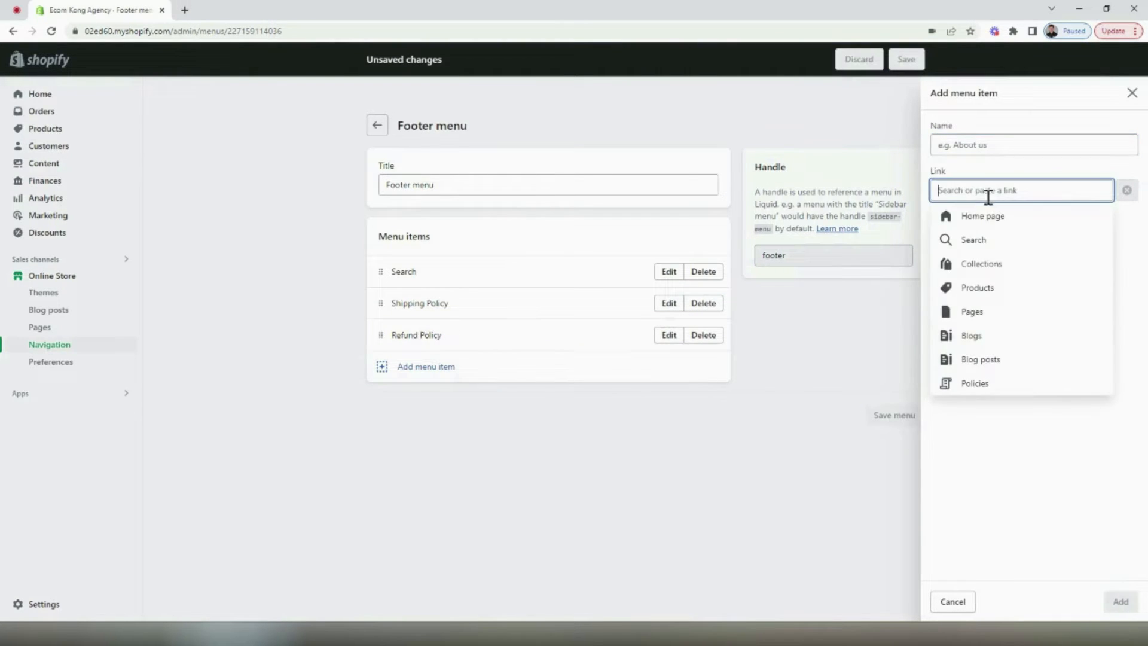
click(981, 386)
click(993, 311)
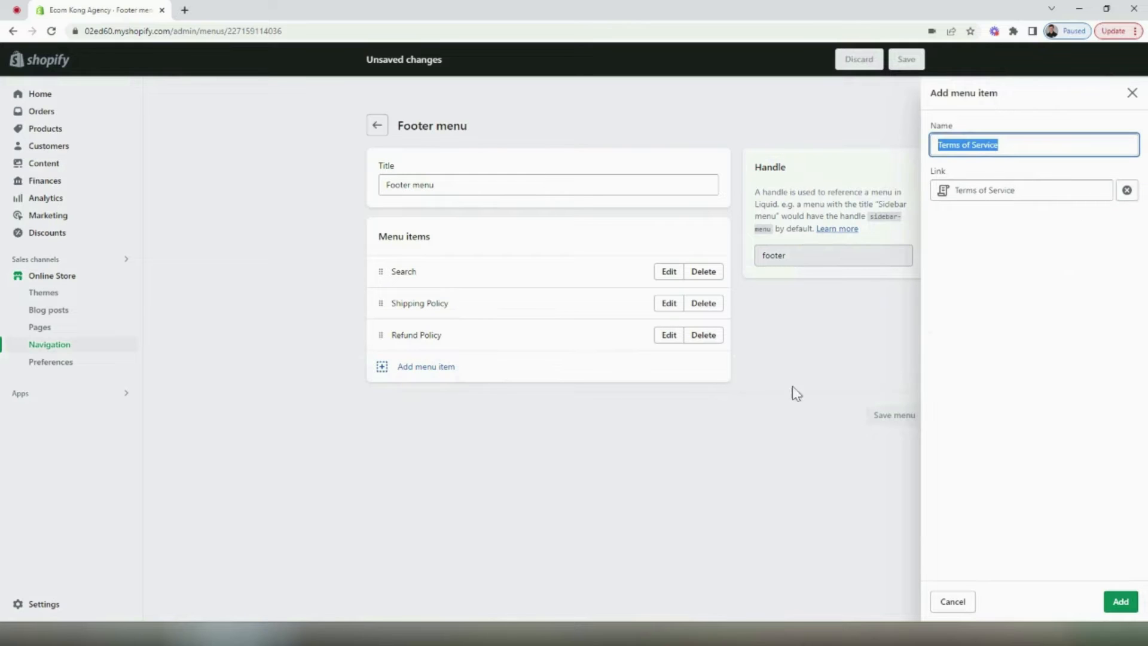
click(1120, 600)
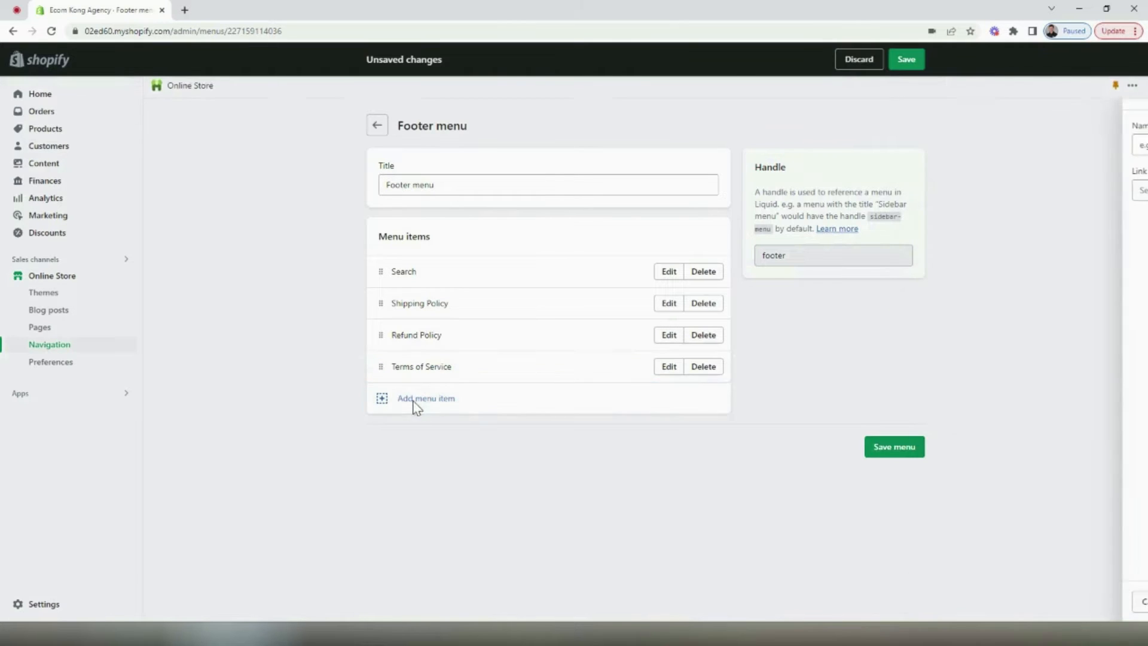
Add a Privacy Policy item linked to the store's privacy policy and save the Footer menu
click(422, 398)
click(1021, 194)
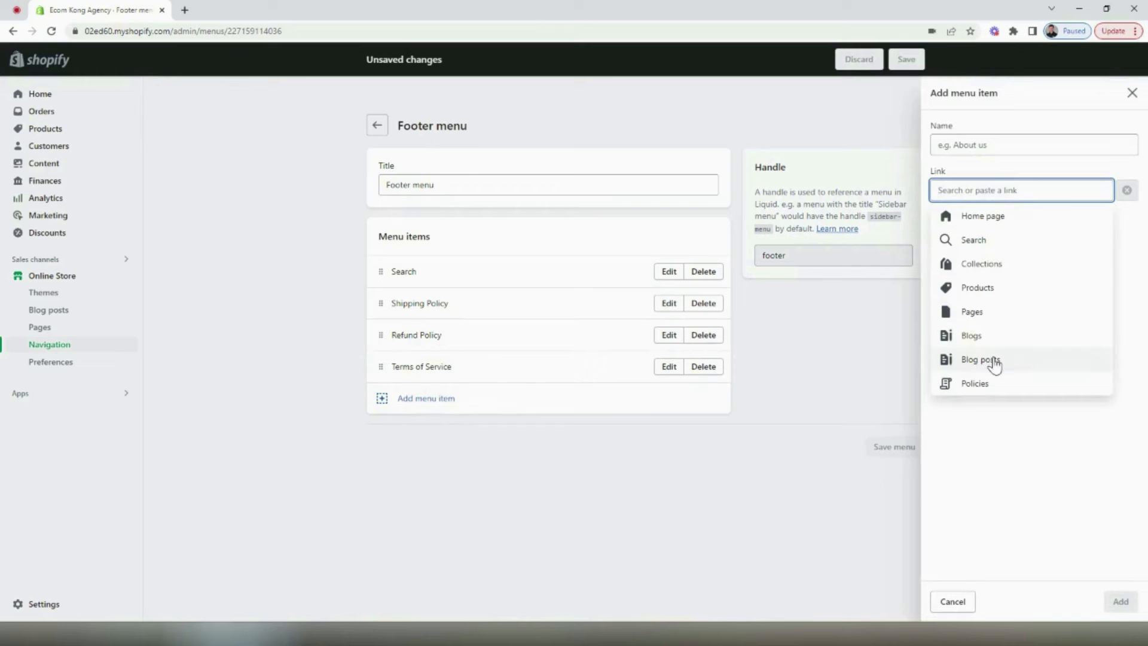
click(990, 388)
click(988, 262)
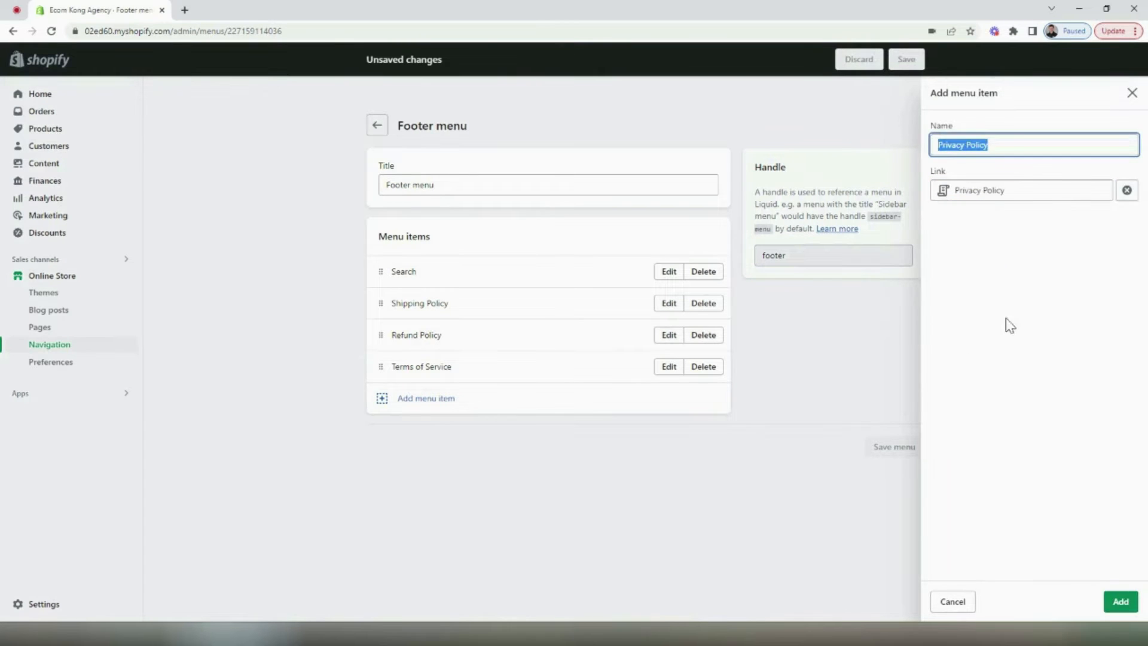
click(1120, 599)
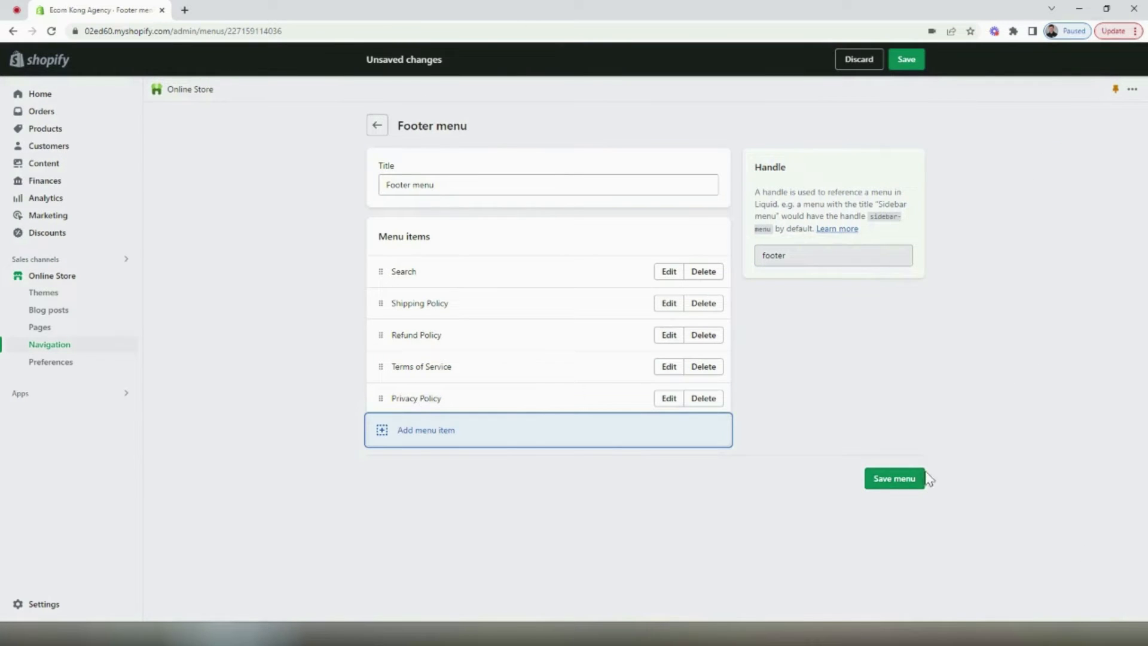
click(910, 479)
Add a Contact Us item linked to the Contact page directly below Search and save the Footer menu
click(433, 433)
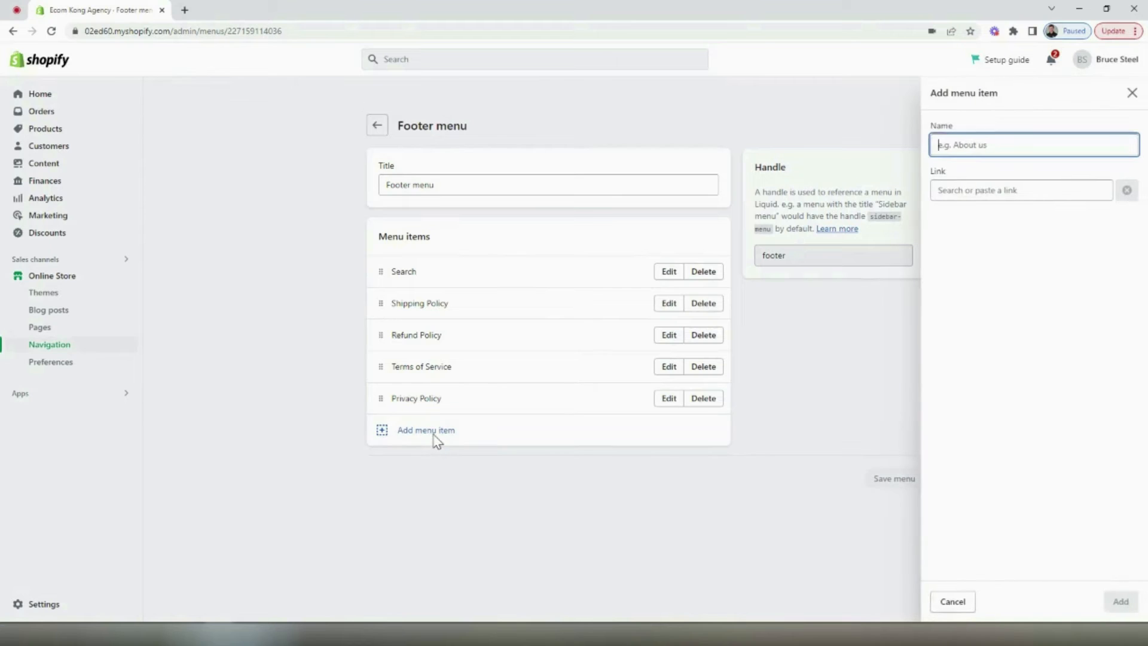
click(994, 190)
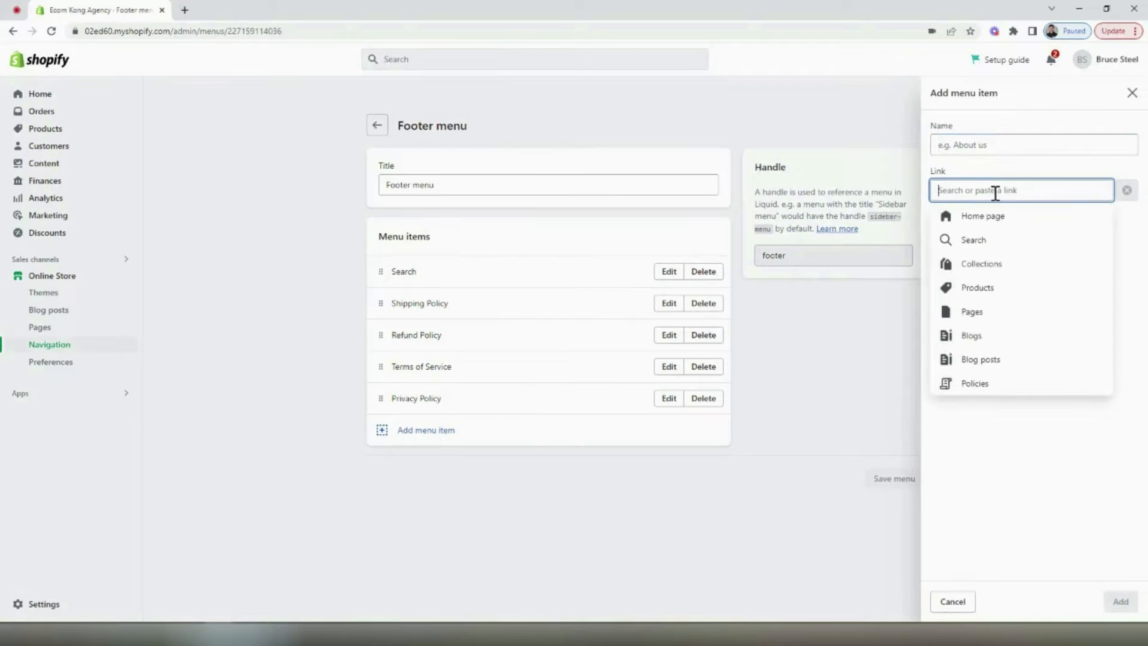
click(989, 287)
click(989, 241)
click(995, 145)
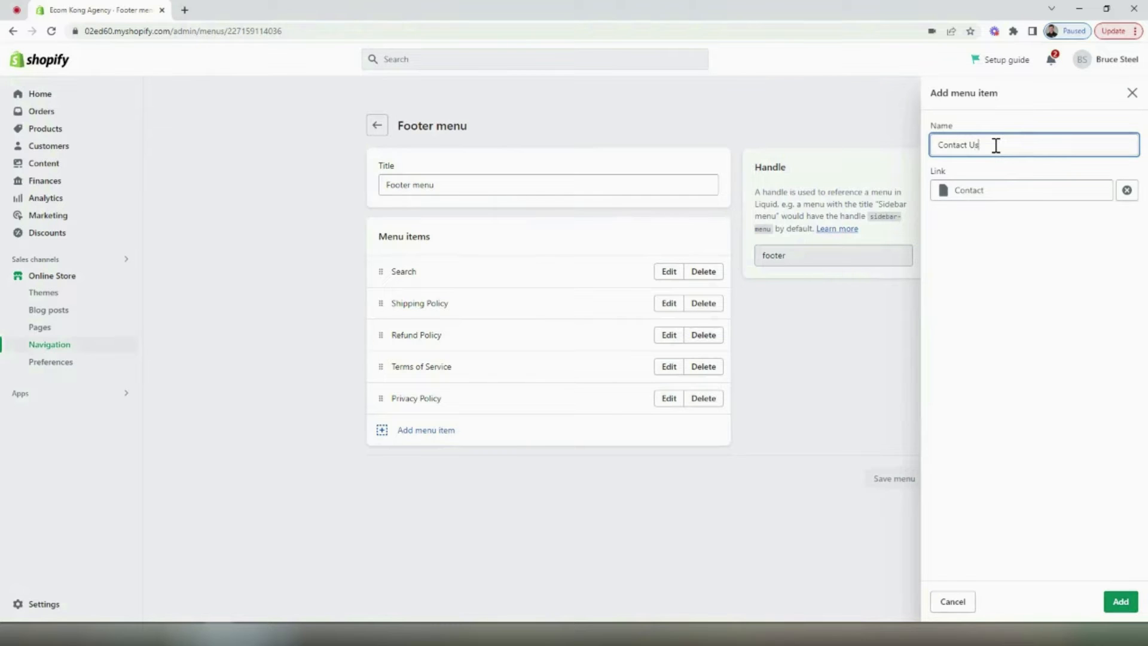
click(1120, 601)
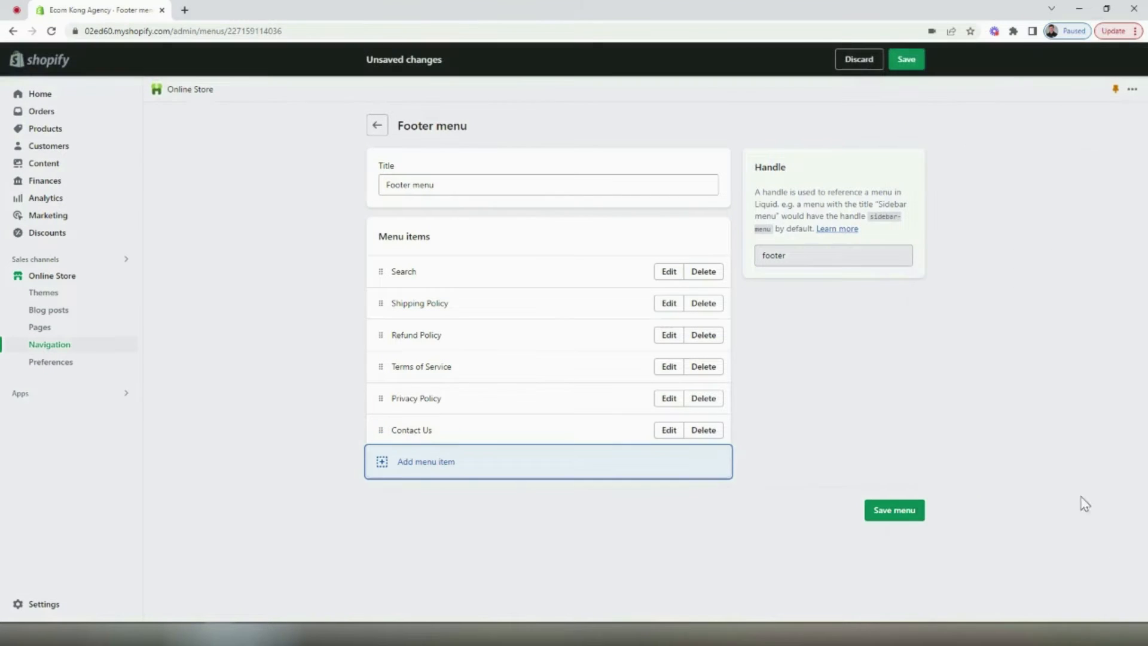
drag(379, 428, 380, 306)
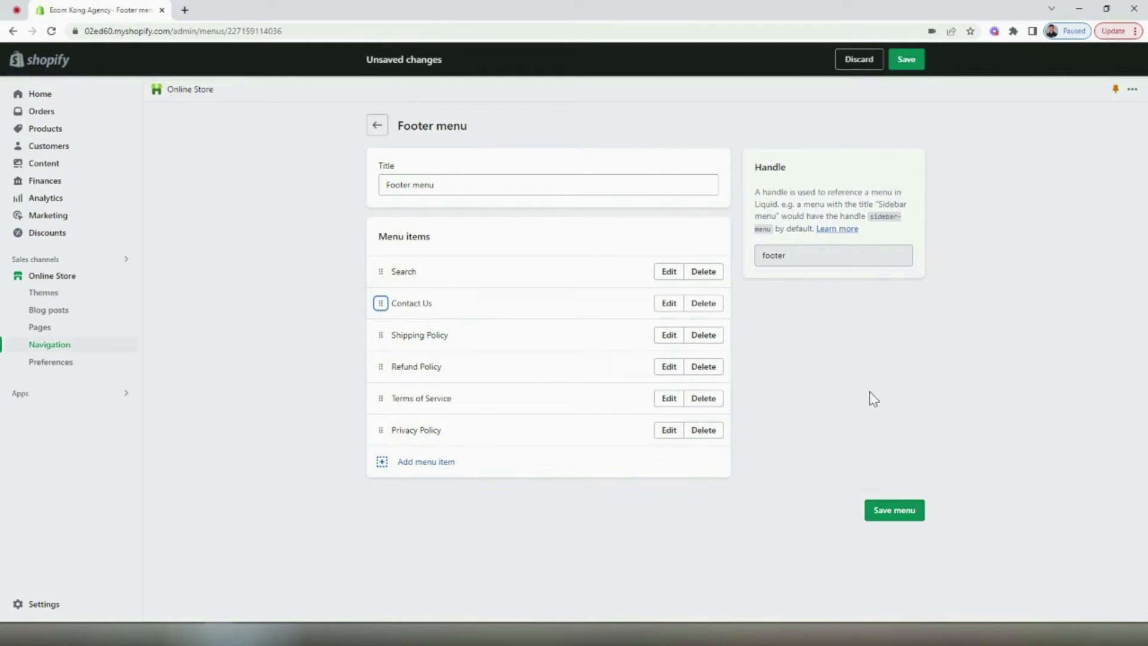
click(901, 508)
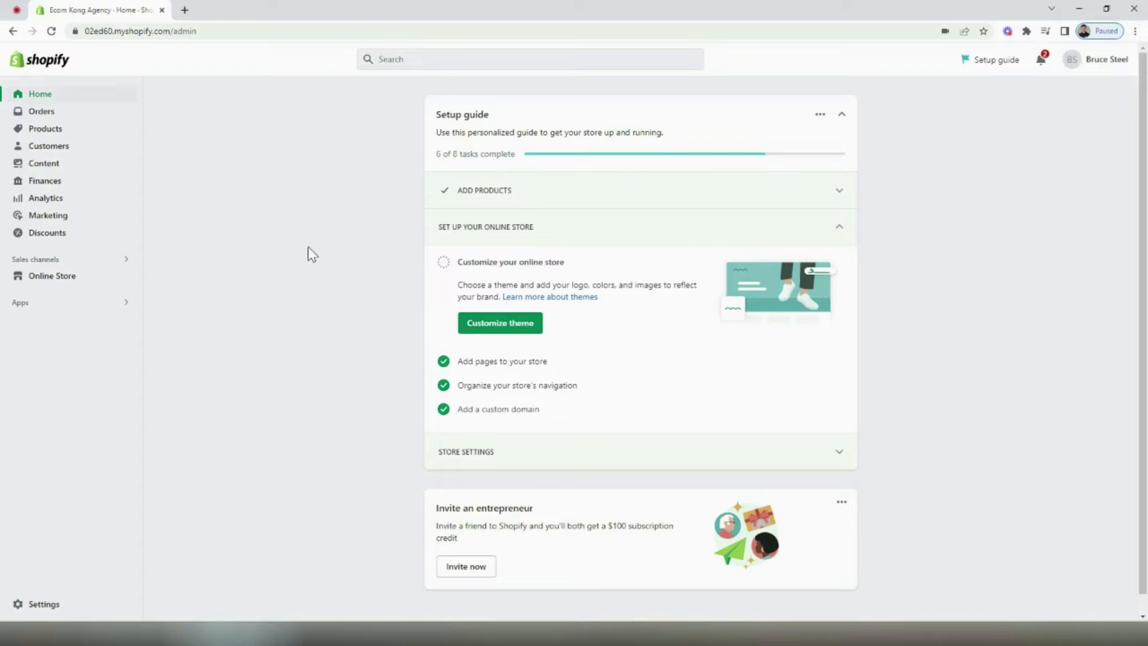
Add the free Sense theme to the online store's theme library and publish it in place of Dawn
click(83, 282)
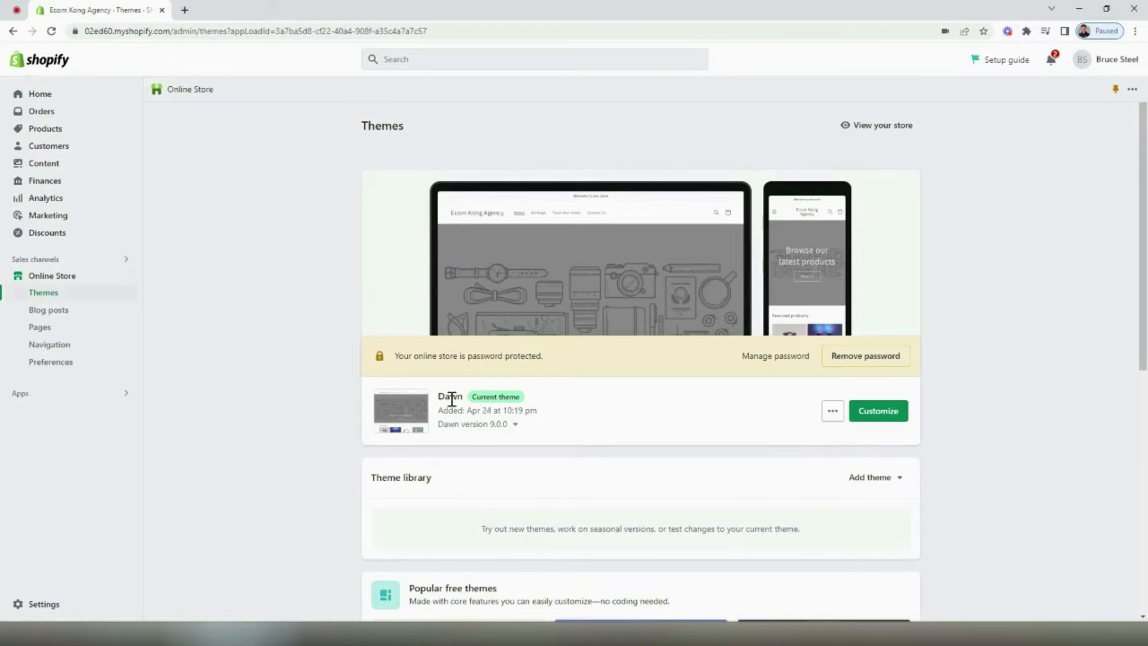
scroll(452, 398, down, 7)
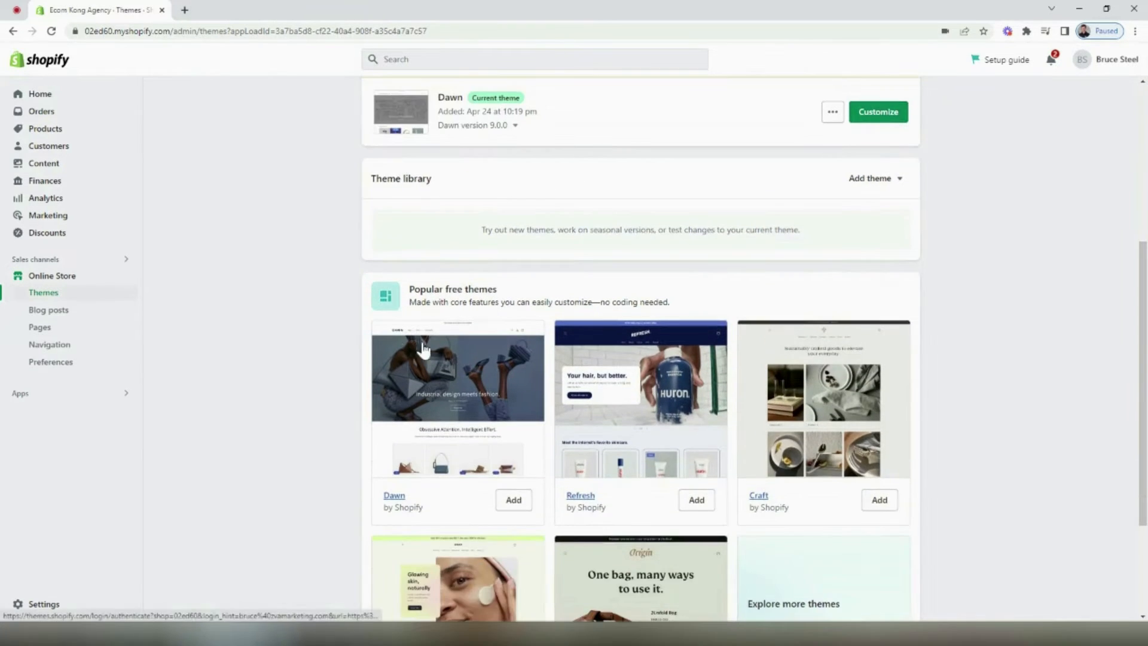
scroll(320, 320, down, 1)
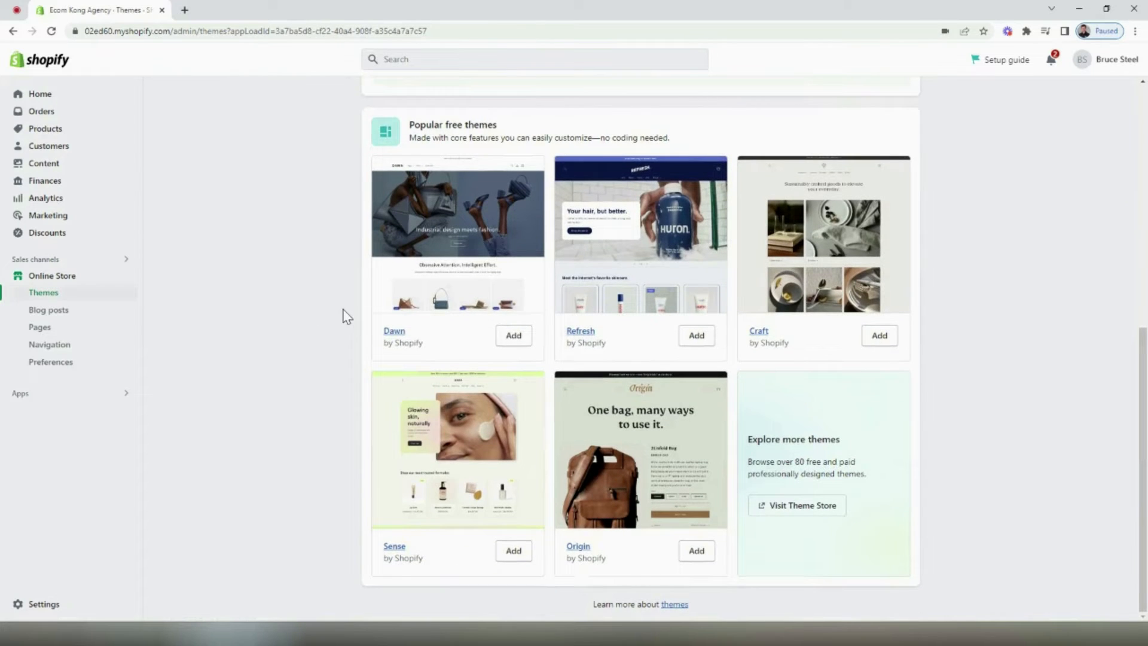
click(512, 550)
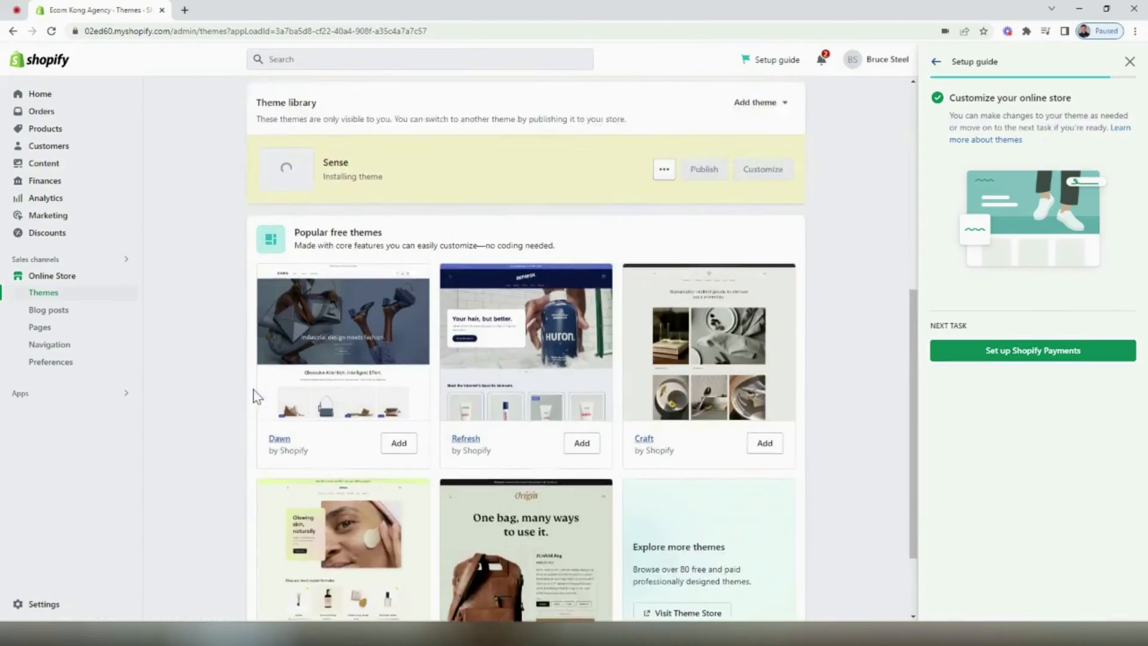
scroll(257, 397, up, 3)
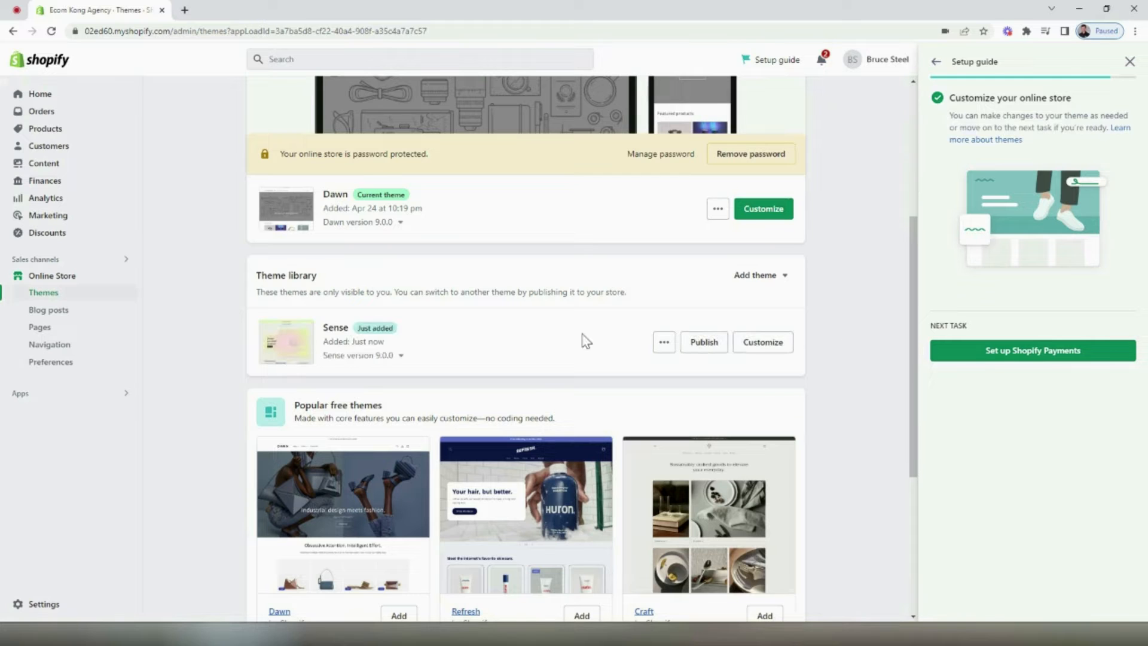
click(715, 352)
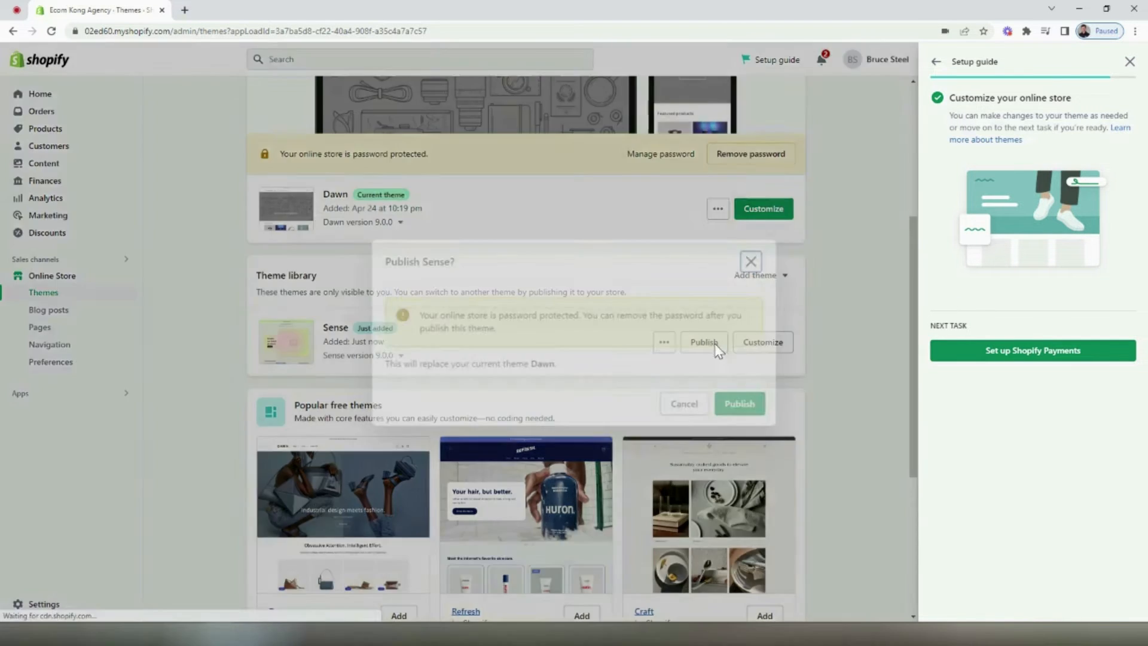
click(724, 443)
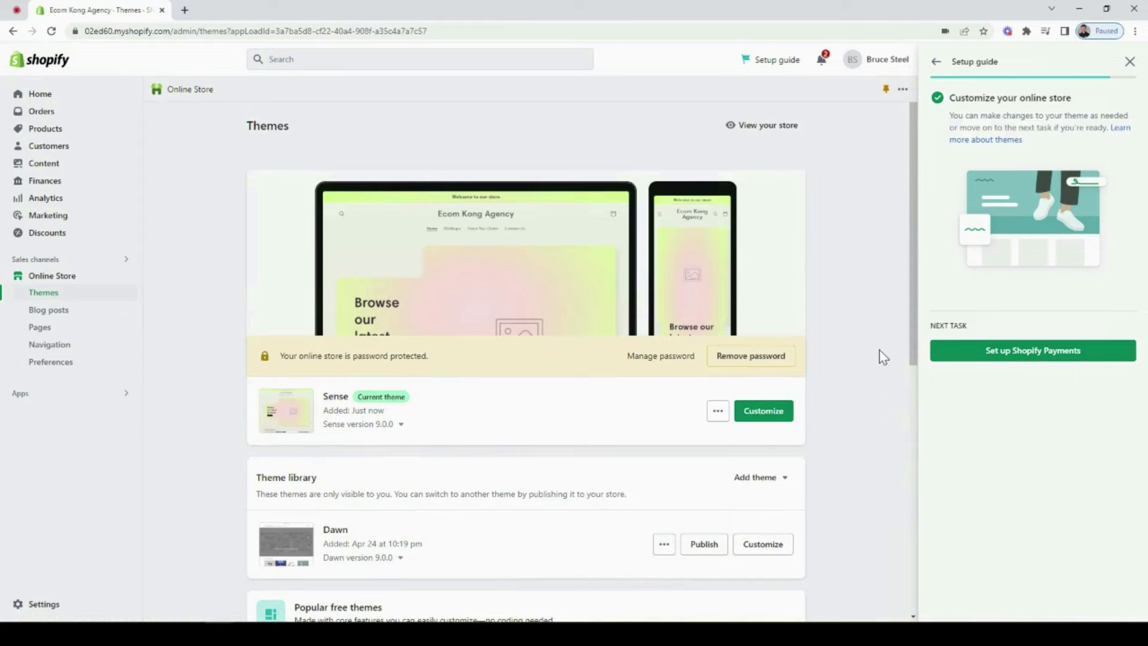
Open the Sense theme for customization and look over the home page's announcement bar, header and image-with-text settings
click(766, 416)
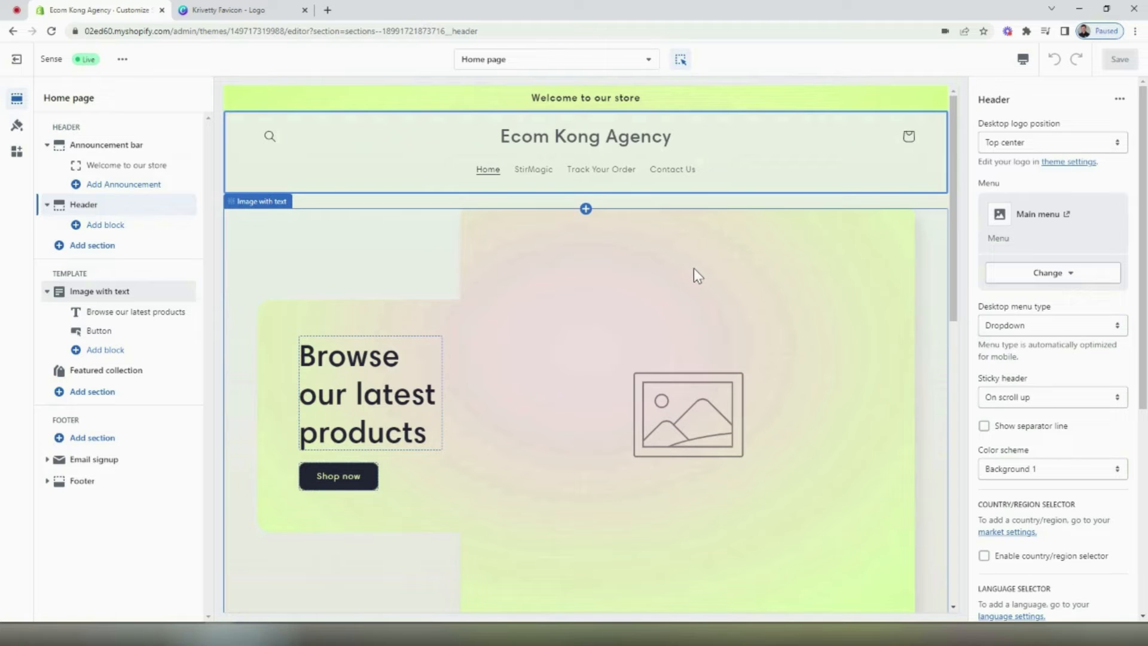
click(129, 147)
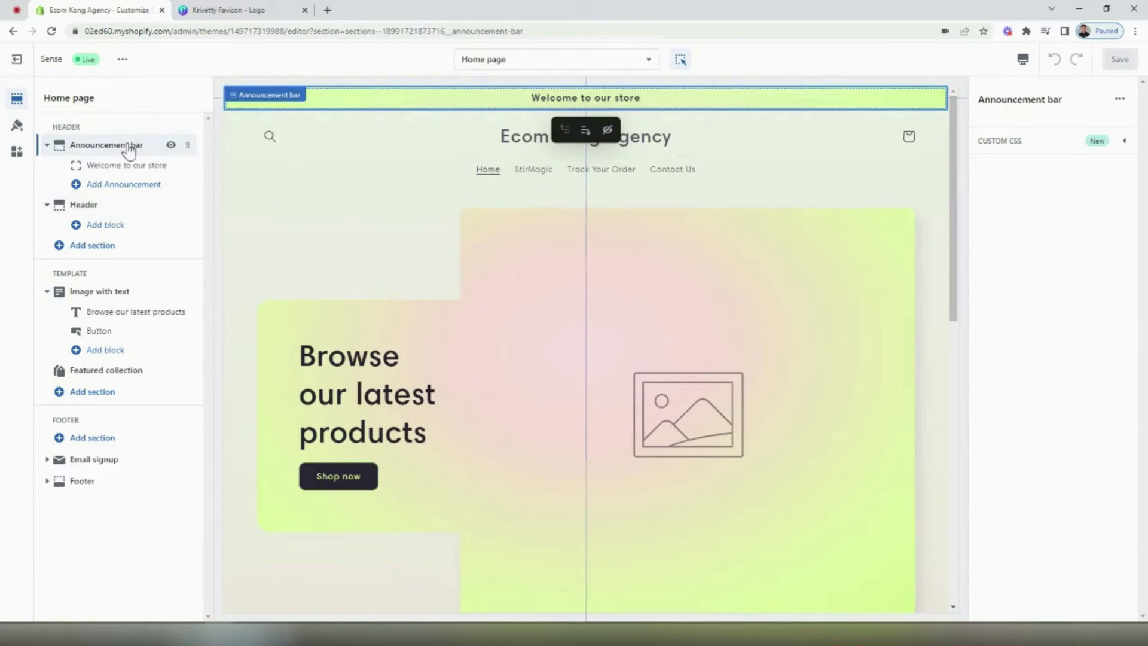
click(135, 168)
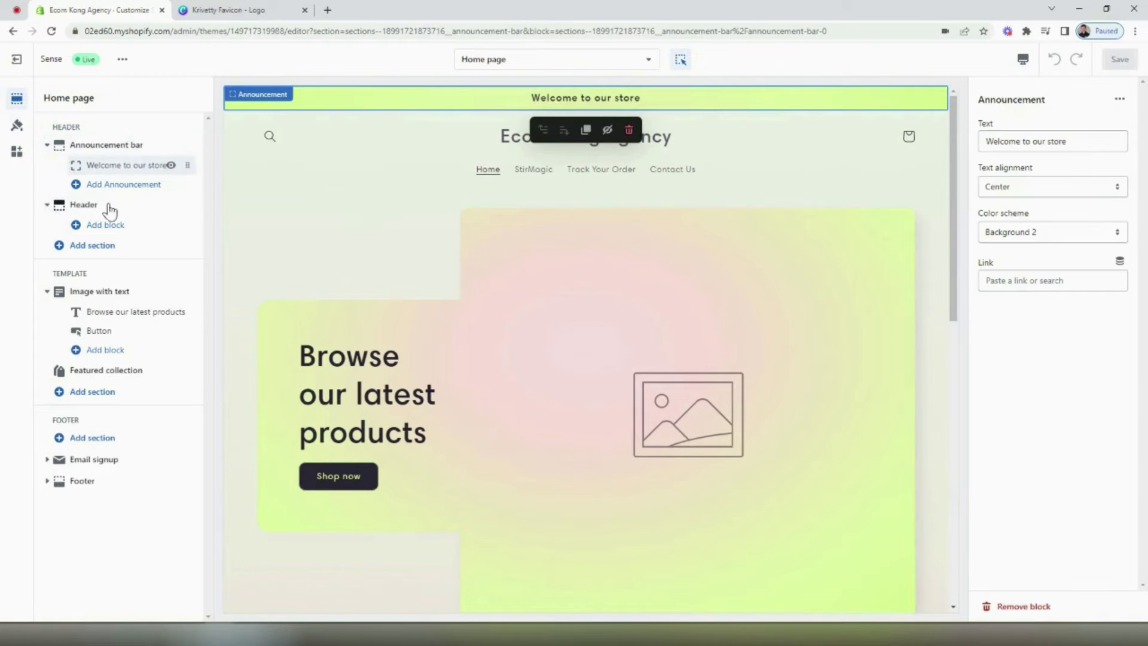
click(107, 208)
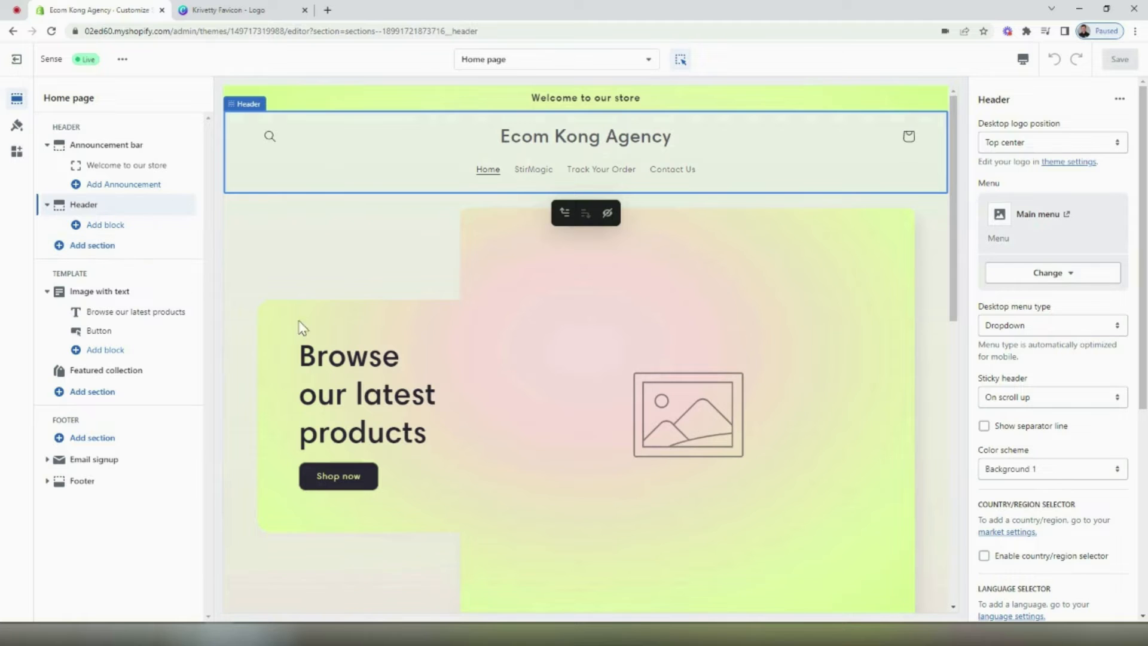
click(485, 314)
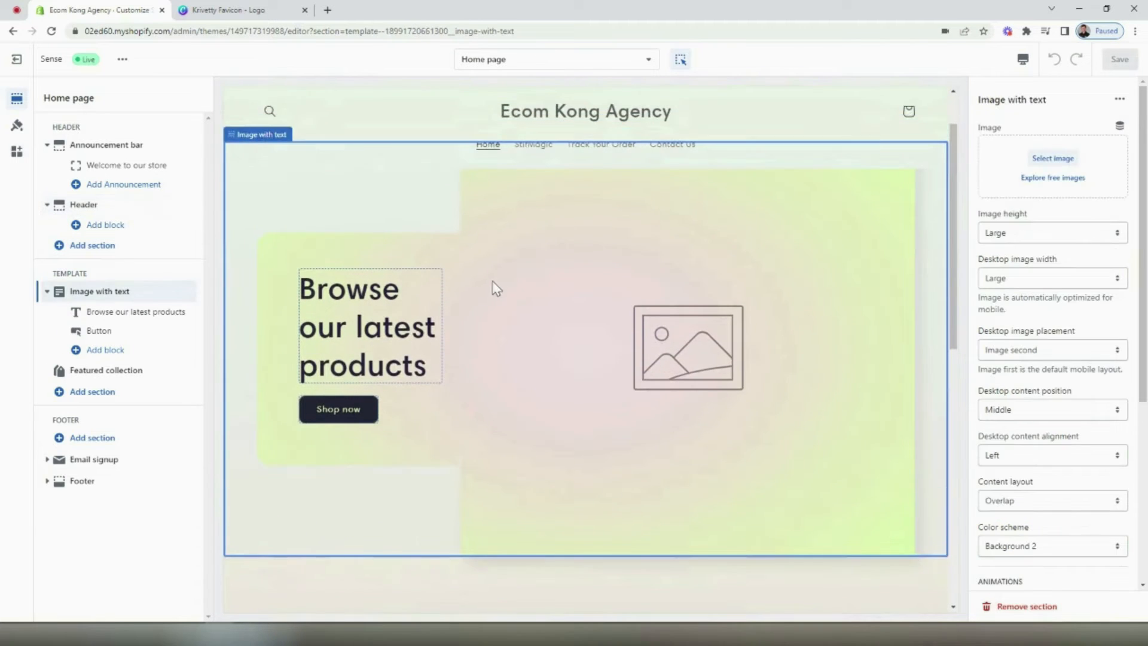
scroll(508, 341, down, 8)
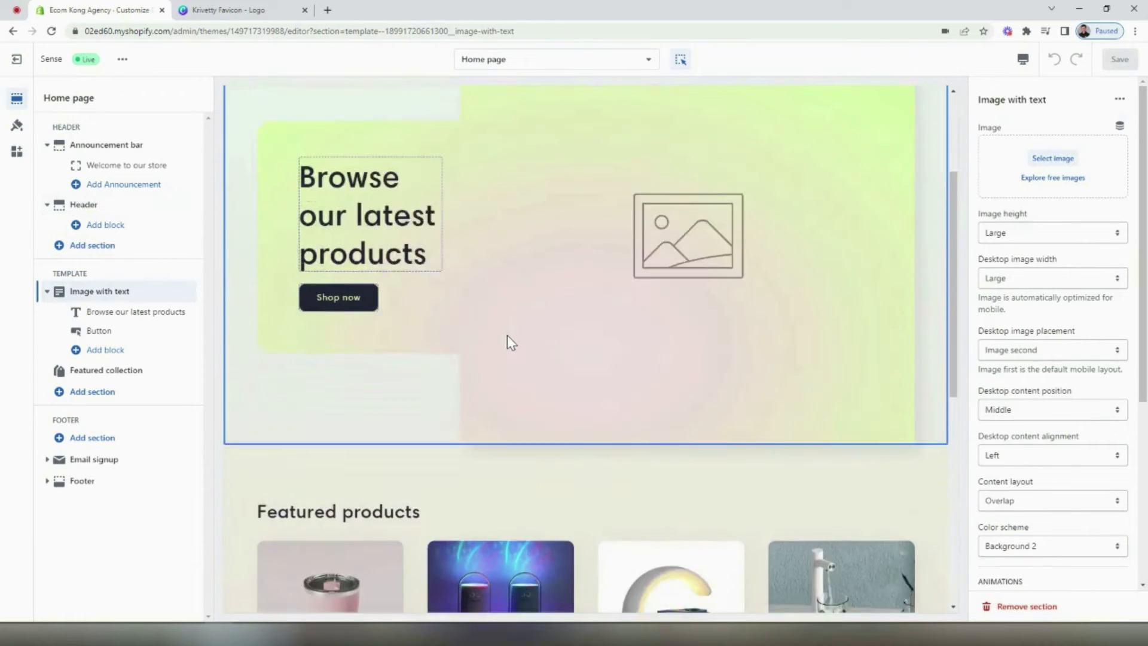
scroll(536, 342, up, 8)
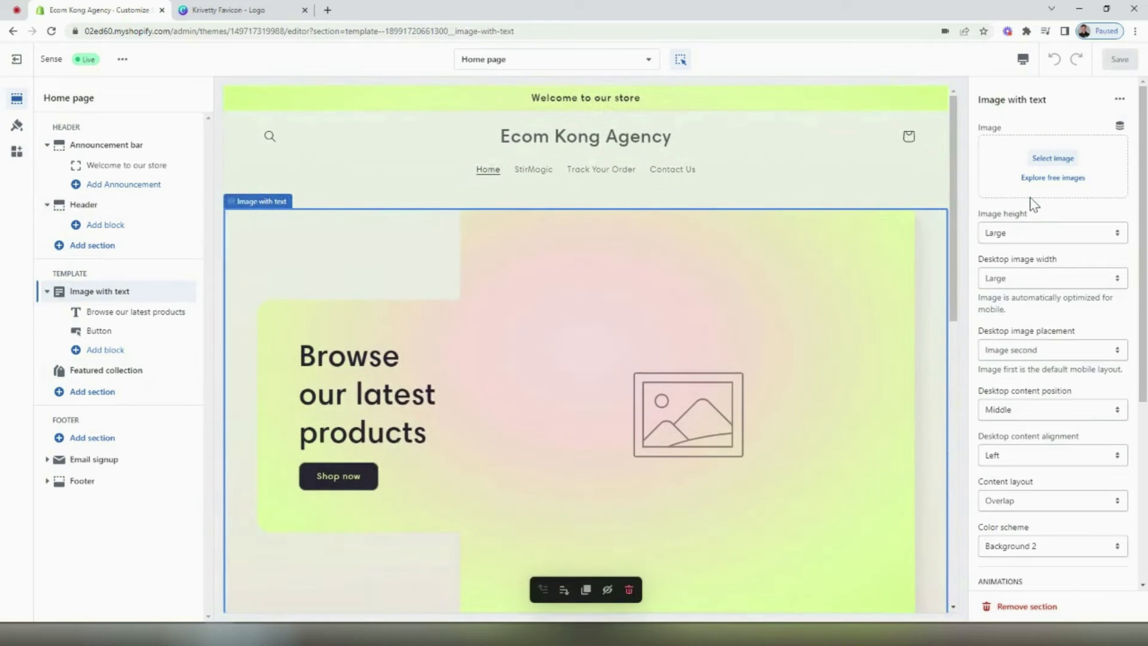
scroll(1042, 231, down, 5)
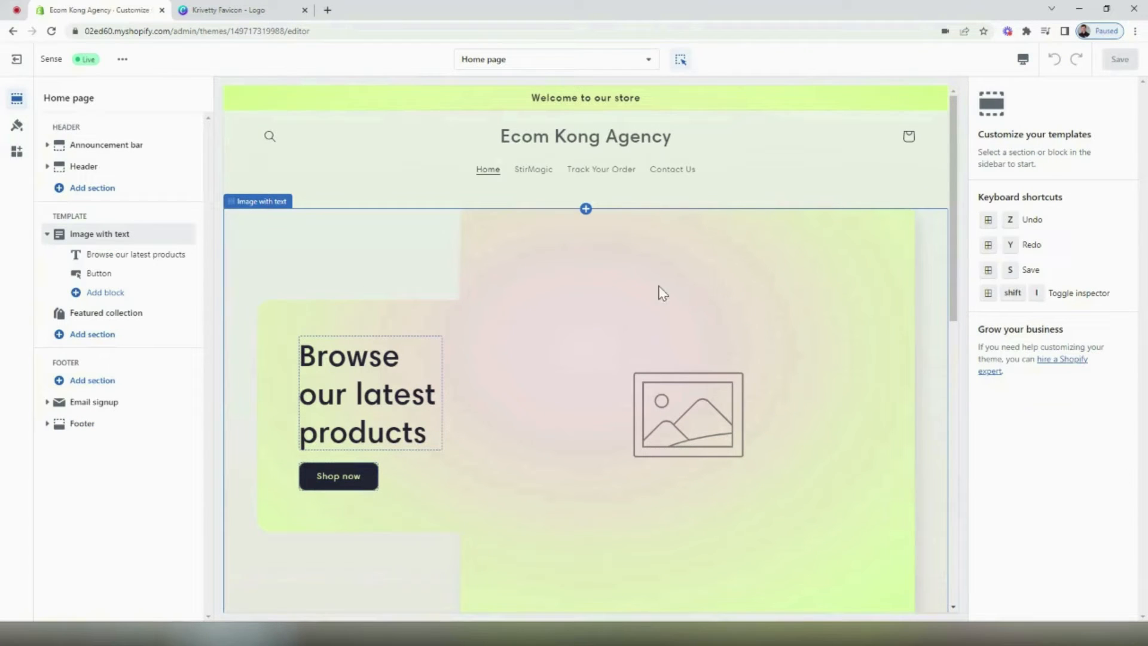
Open the theme's color settings and, in the Canva logo design, copy the hex code of the blue Krivetty mark
click(16, 125)
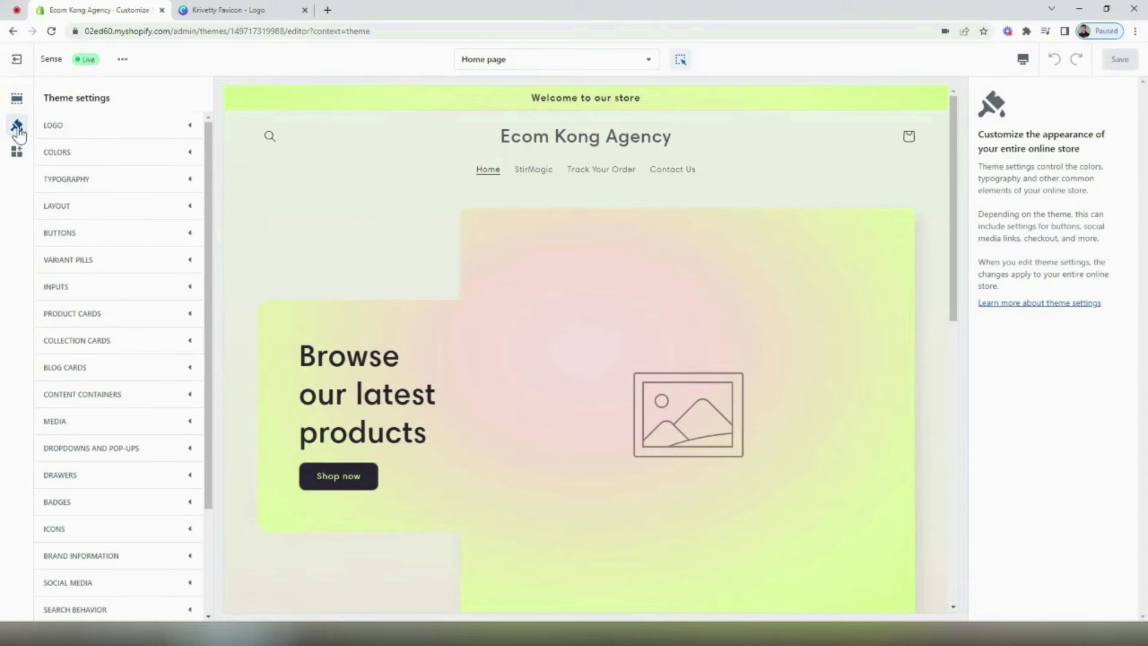
click(90, 154)
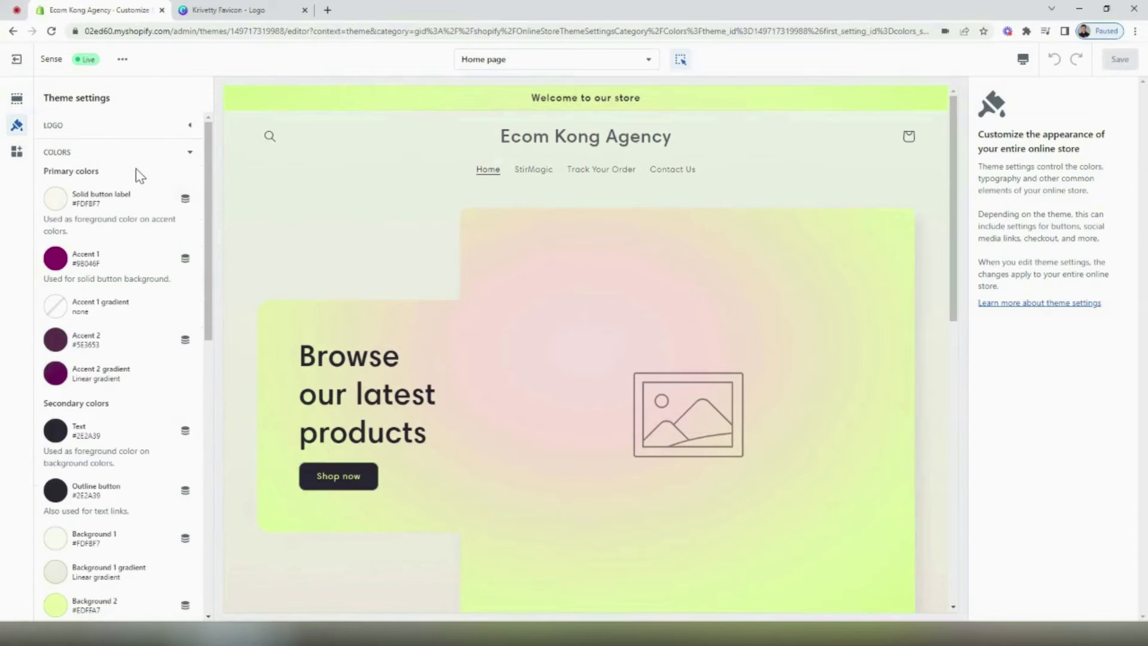
click(216, 8)
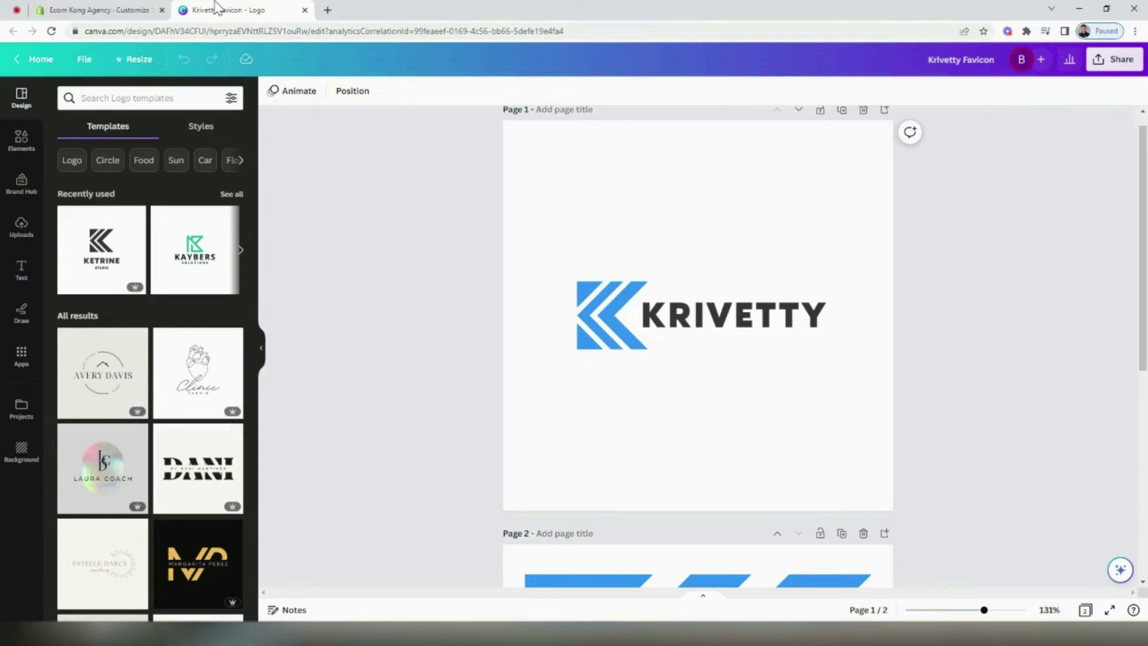
click(616, 316)
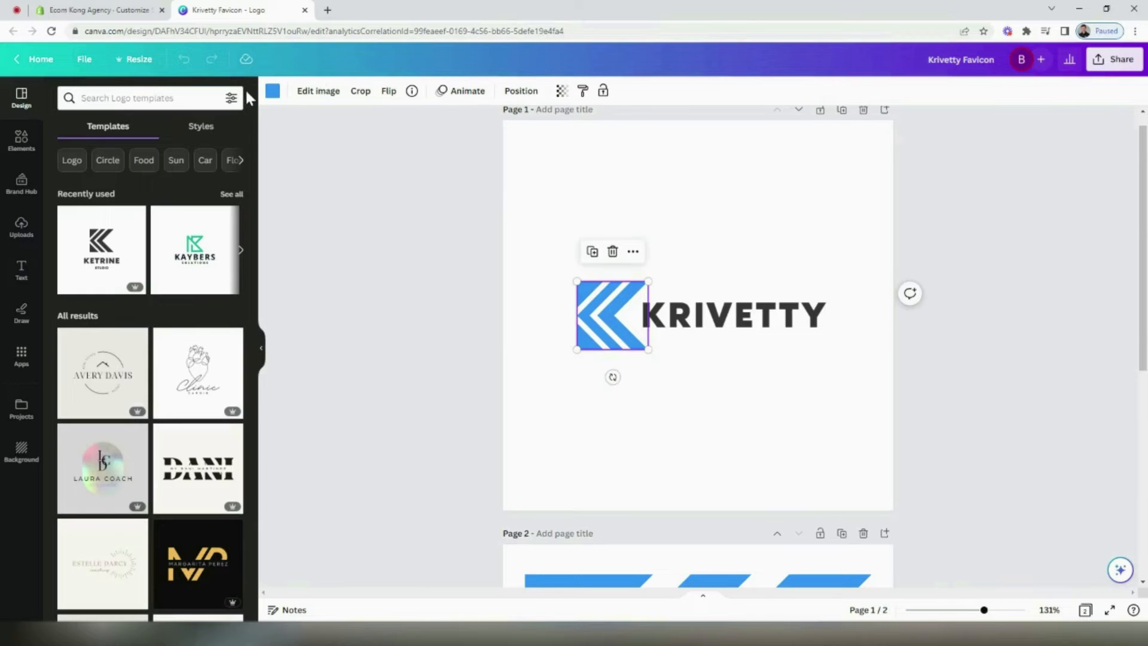
click(272, 90)
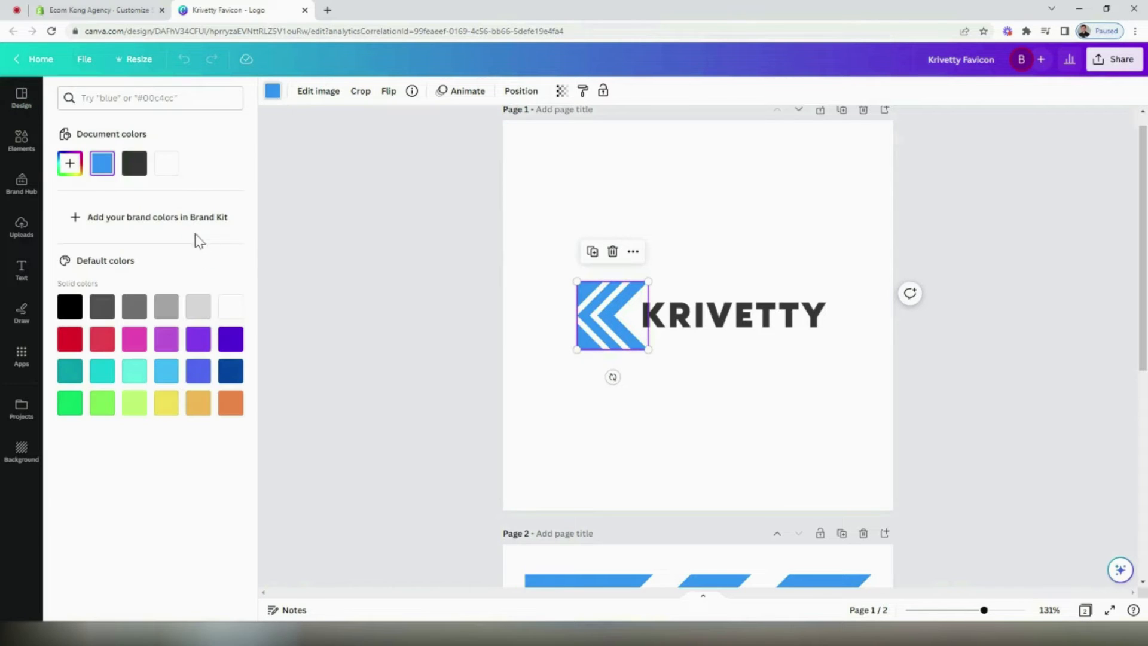
click(70, 164)
key(ctrl+c)
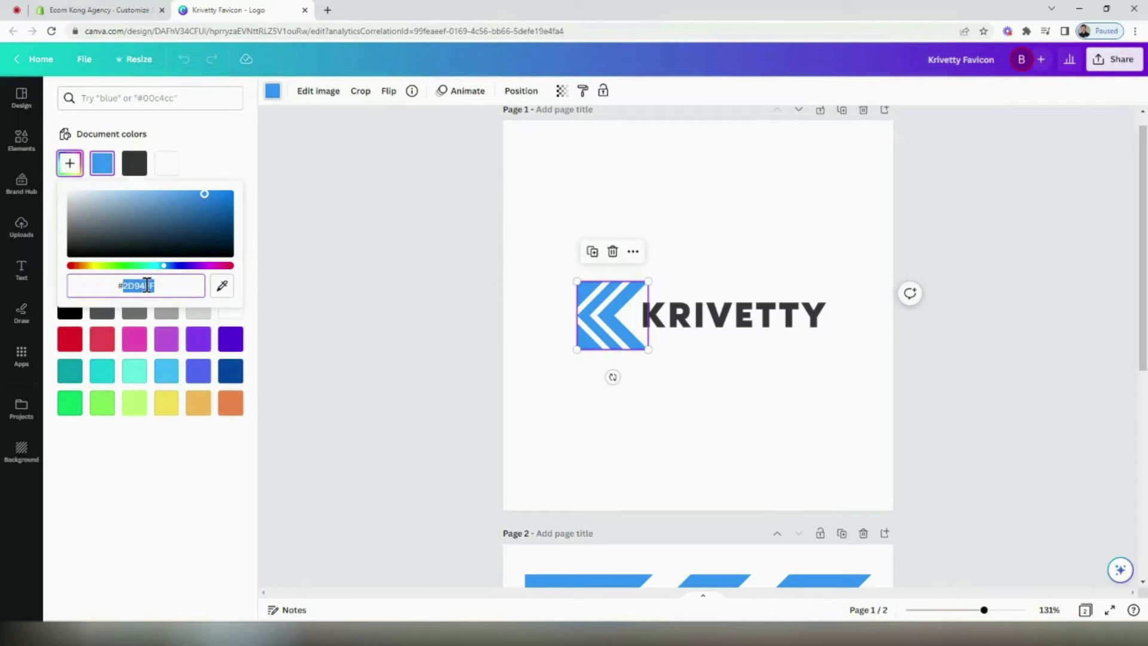
Switch back to the Shopify theme editor and set the Accent 1 color to #2D94FF
click(142, 4)
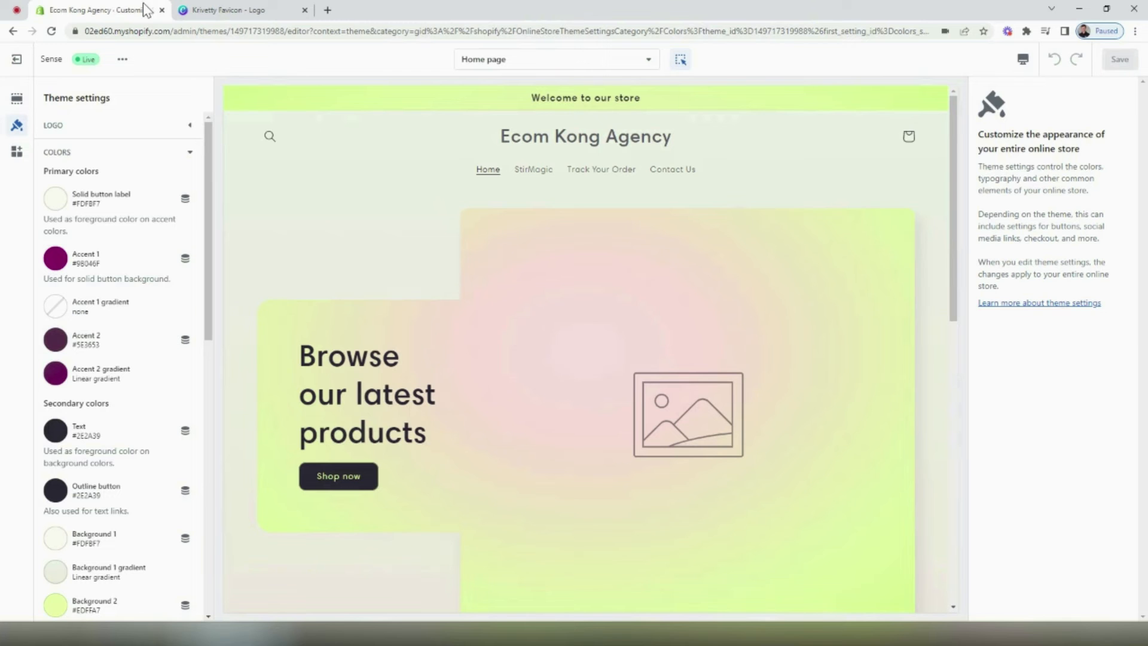
click(56, 260)
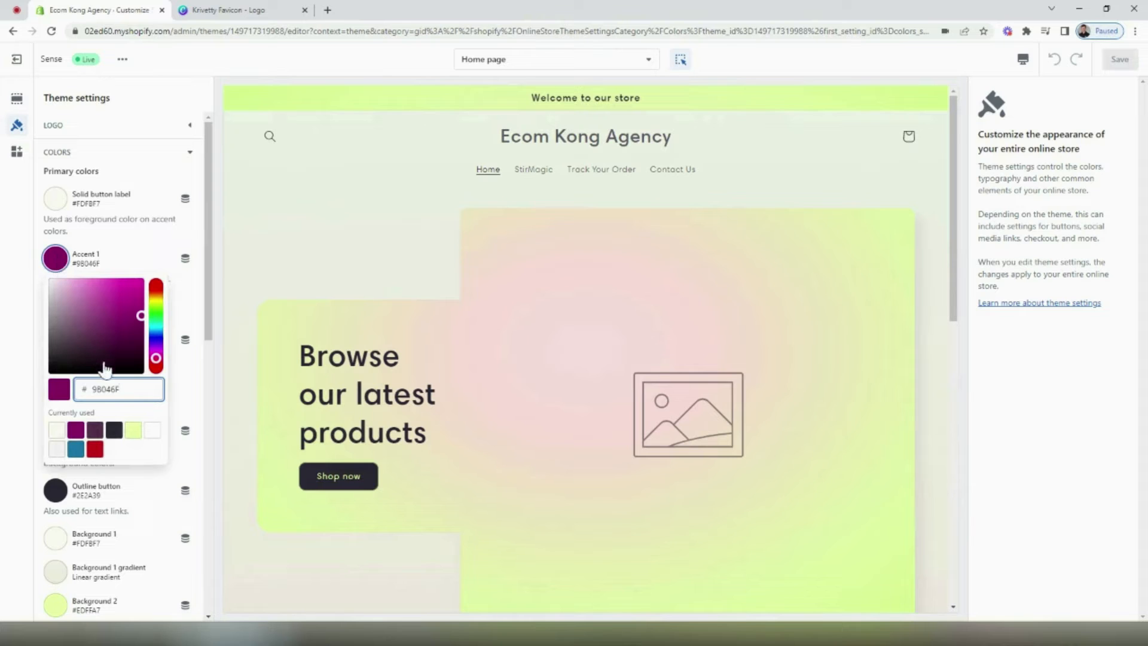
double_click(109, 383)
text(2D9CFF)
click(154, 250)
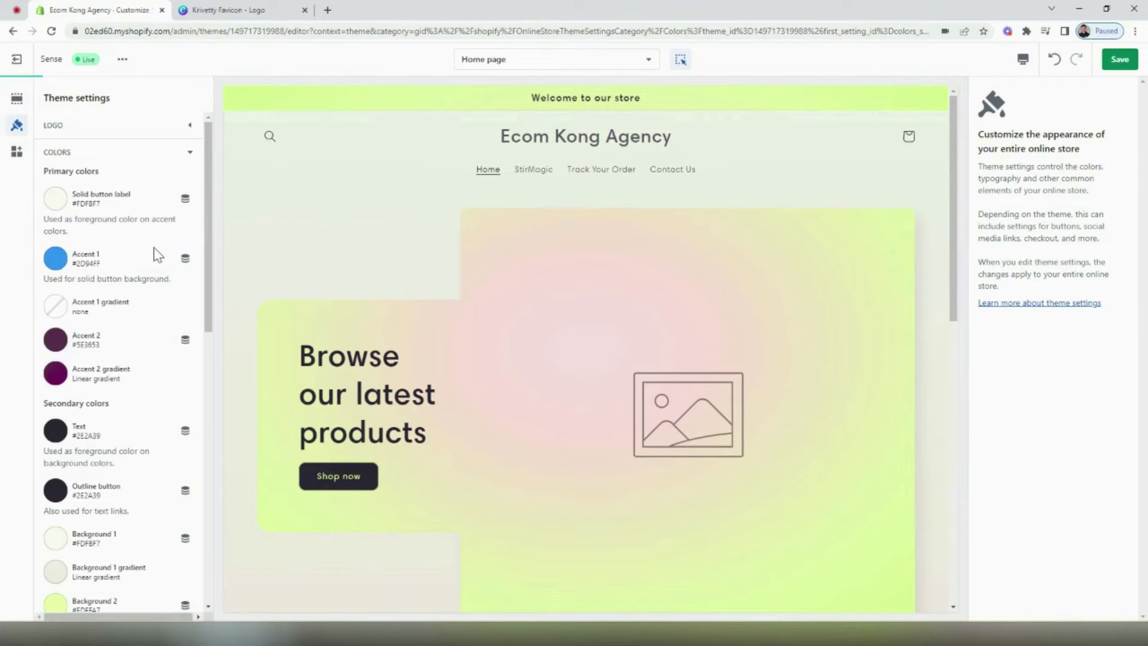
Set the Accent 2 color to the same blue, #2D94FF, and remove the Accent 2 gradient
click(56, 340)
click(56, 251)
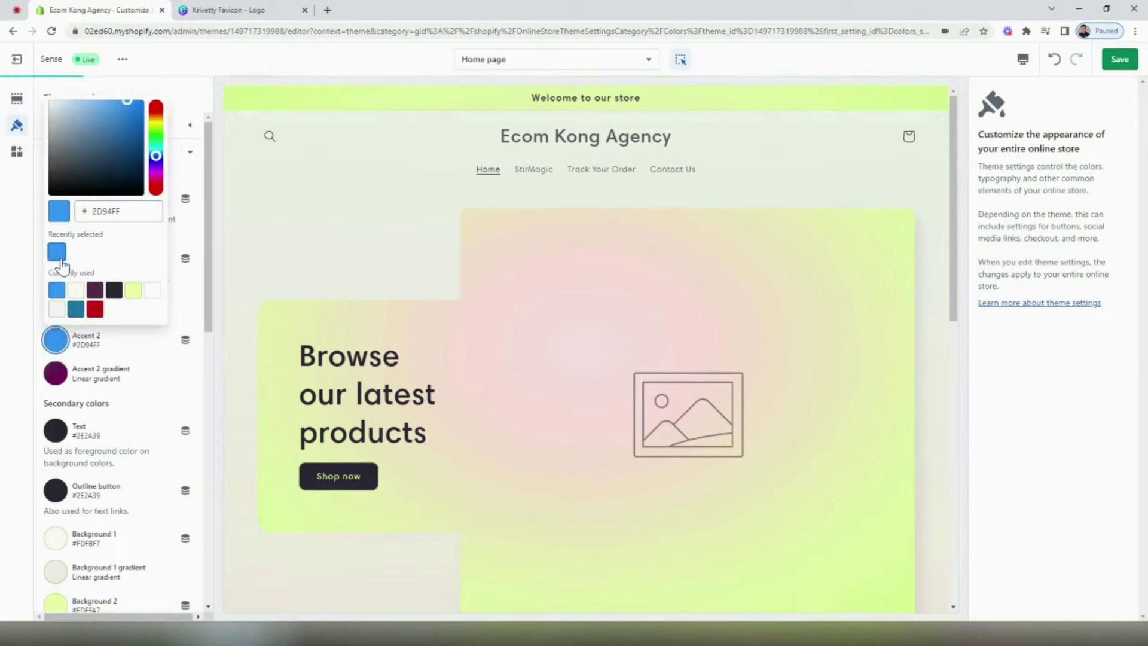
click(55, 340)
click(56, 374)
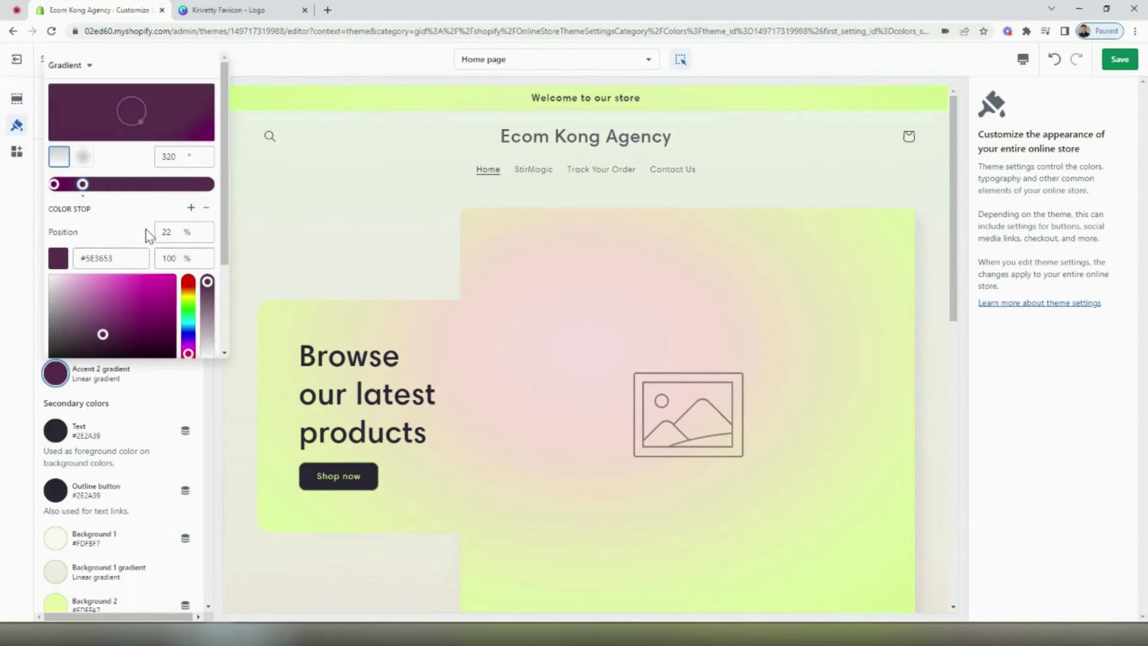
scroll(152, 245, down, 2)
click(87, 346)
Set the secondary Text and Outline button colors to near-black #080808
scroll(99, 271, down, 3)
click(56, 251)
drag(74, 345, 51, 366)
click(128, 265)
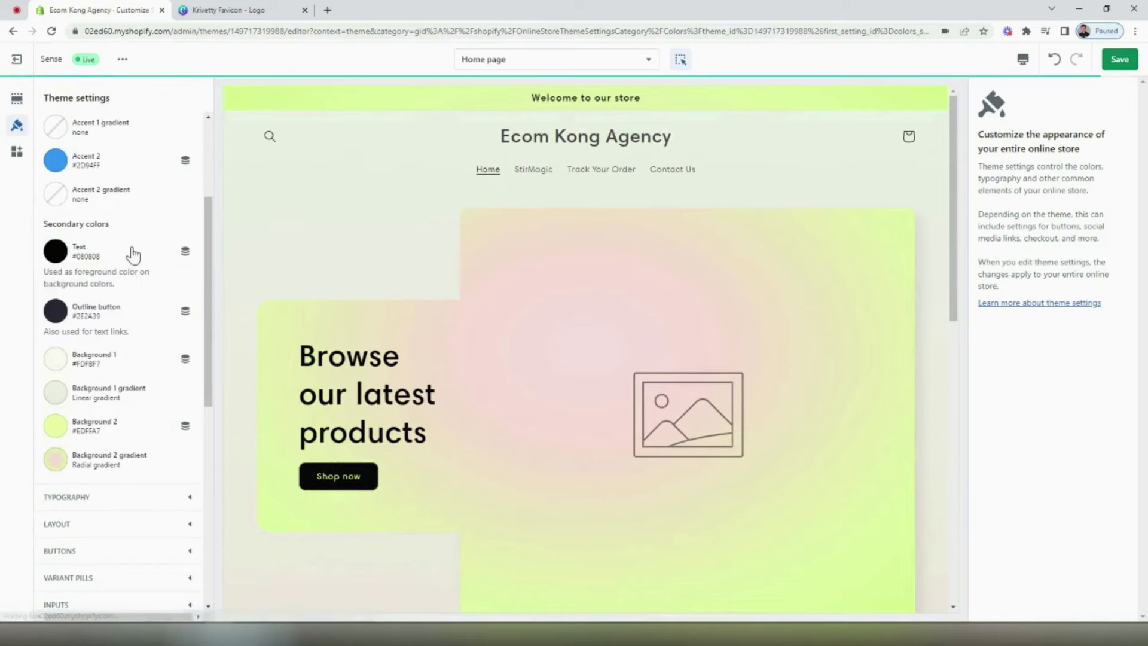
click(57, 319)
click(56, 224)
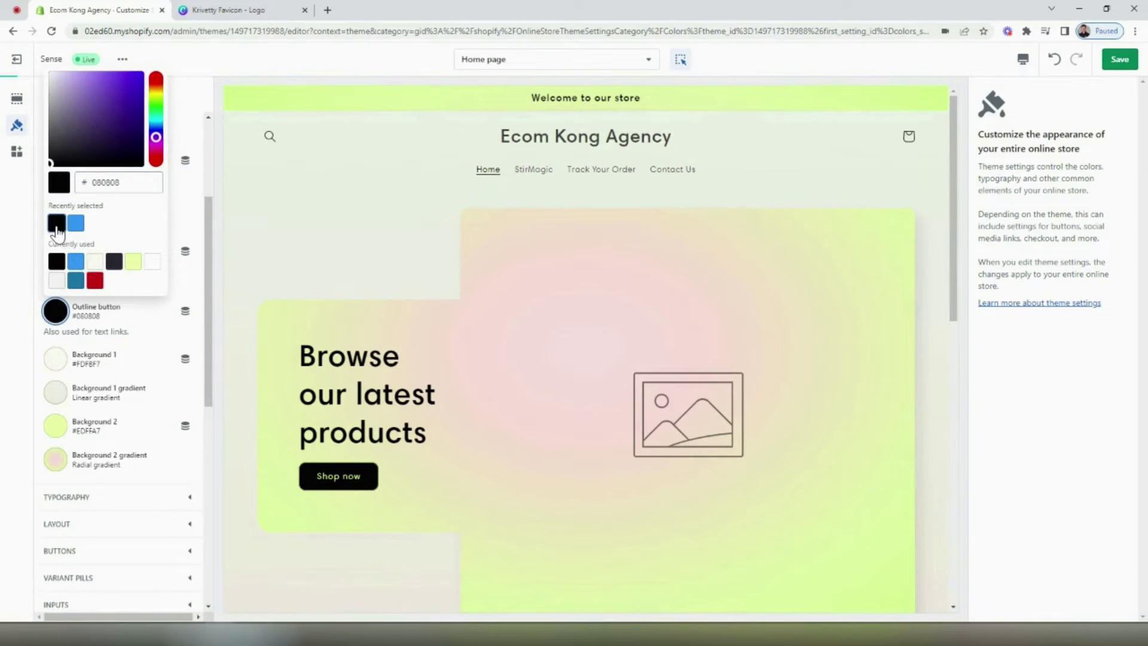
click(154, 331)
Set the Background 1 color to the off-white #FDFBF7
scroll(154, 328, down, 2)
click(55, 239)
click(93, 449)
click(132, 251)
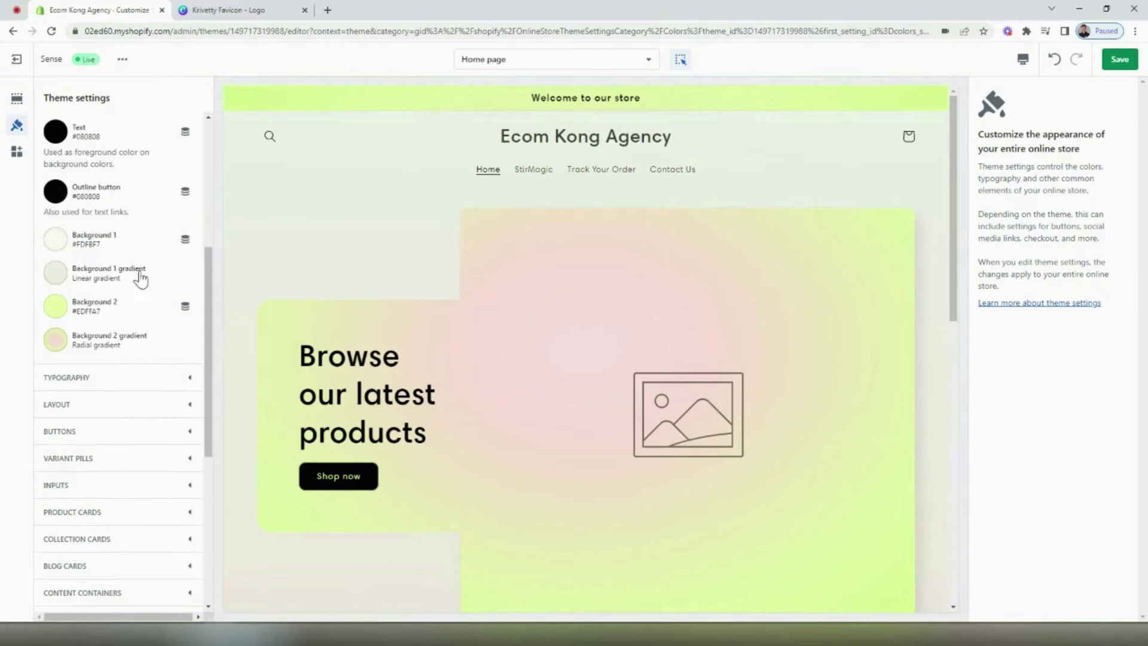
Set the first color stop of the Background 1 gradient to the off-white #FDFBF7
click(58, 277)
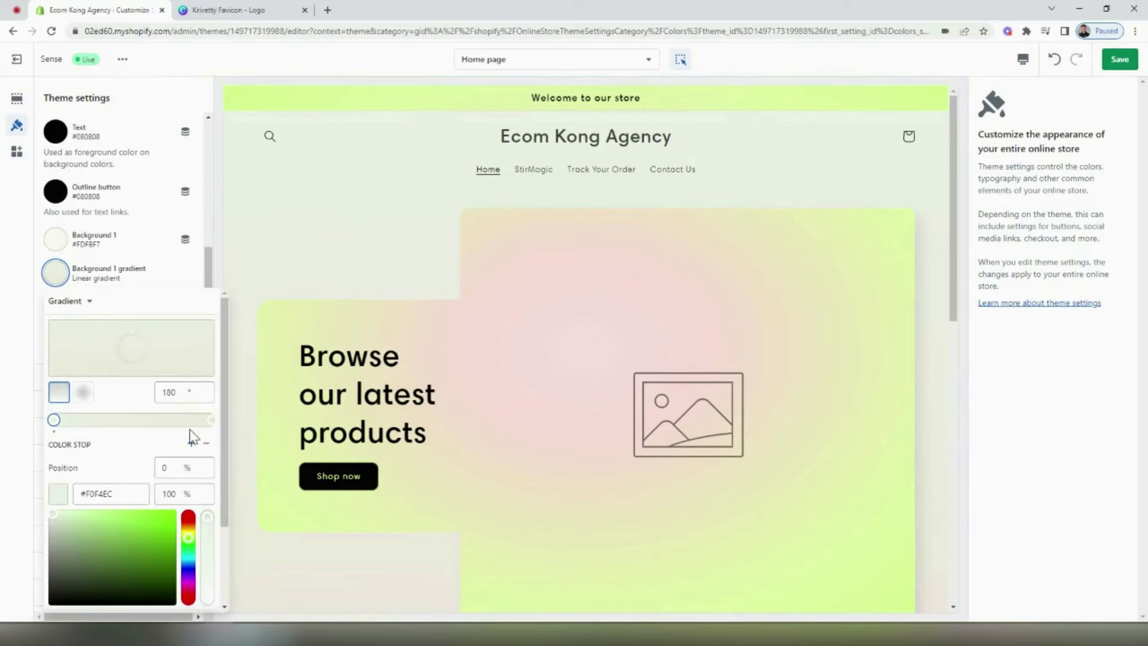
scroll(171, 535, down, 2)
click(58, 537)
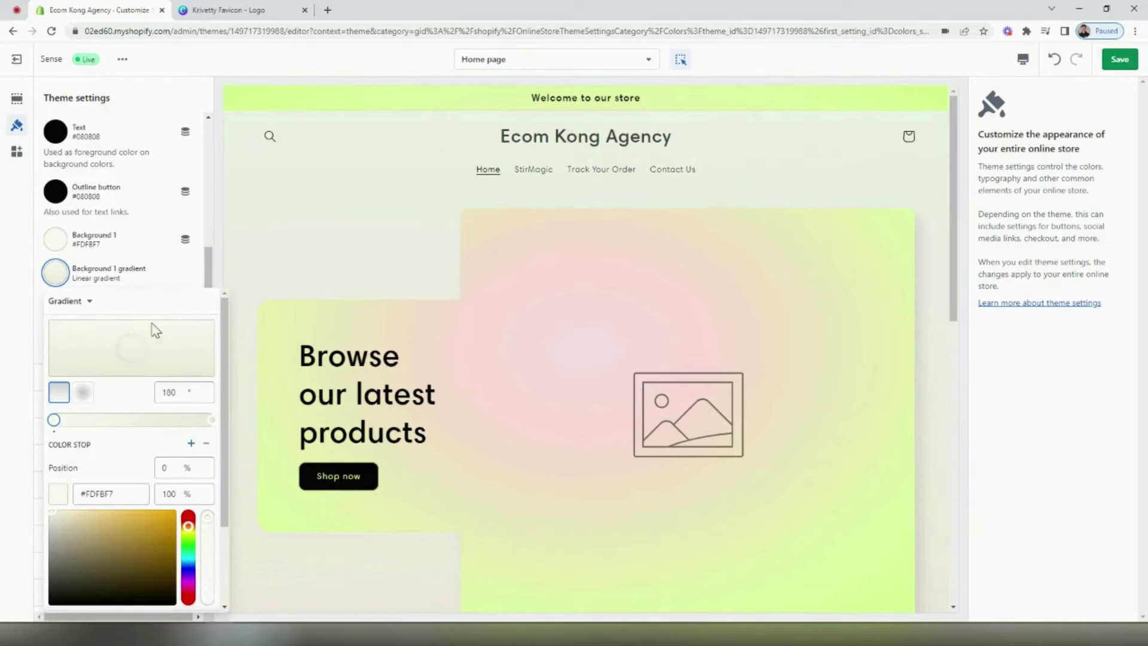
scroll(166, 251, down, 2)
scroll(166, 238, up, 2)
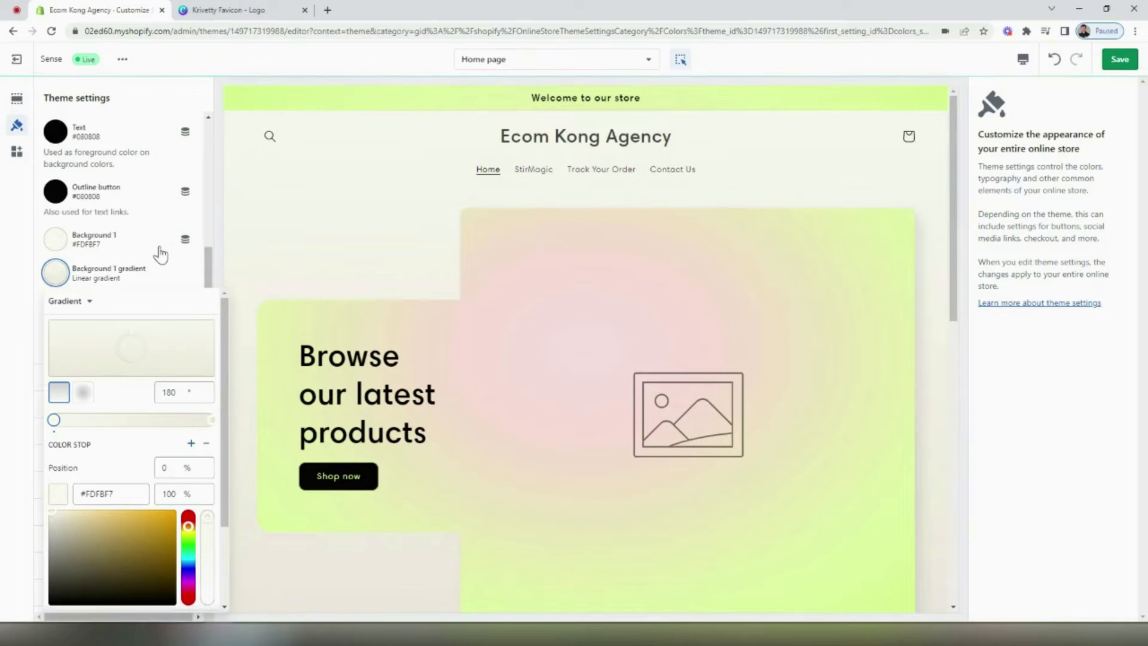
click(160, 254)
click(146, 221)
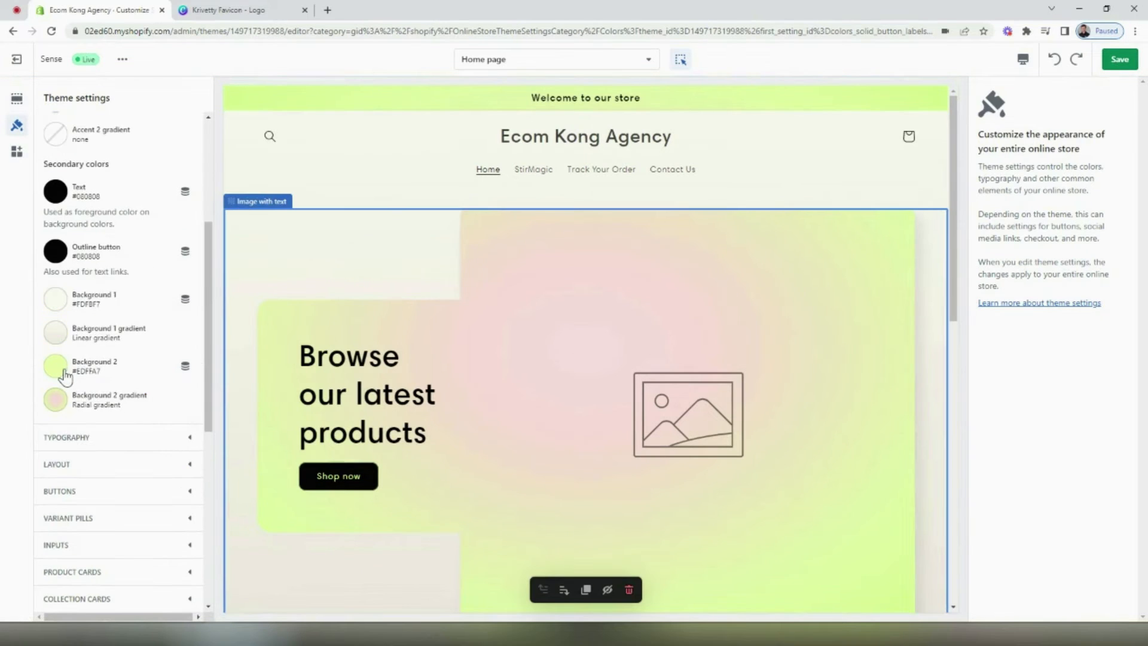
Set the Background 2 color to the off-white #FDFBF7
click(64, 375)
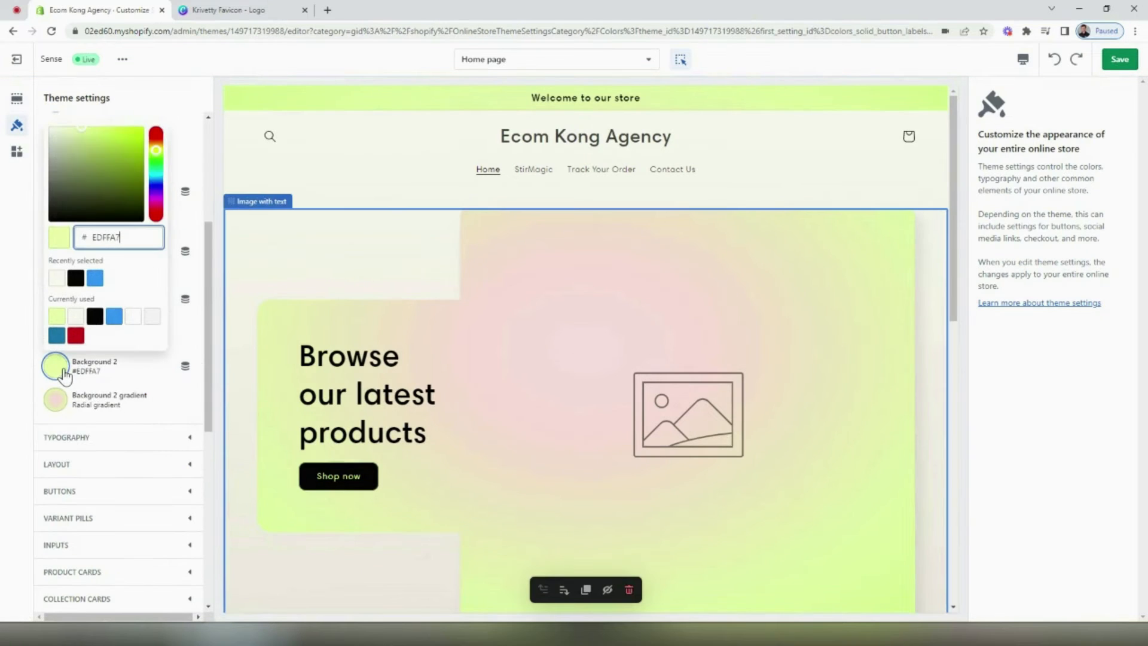
click(56, 278)
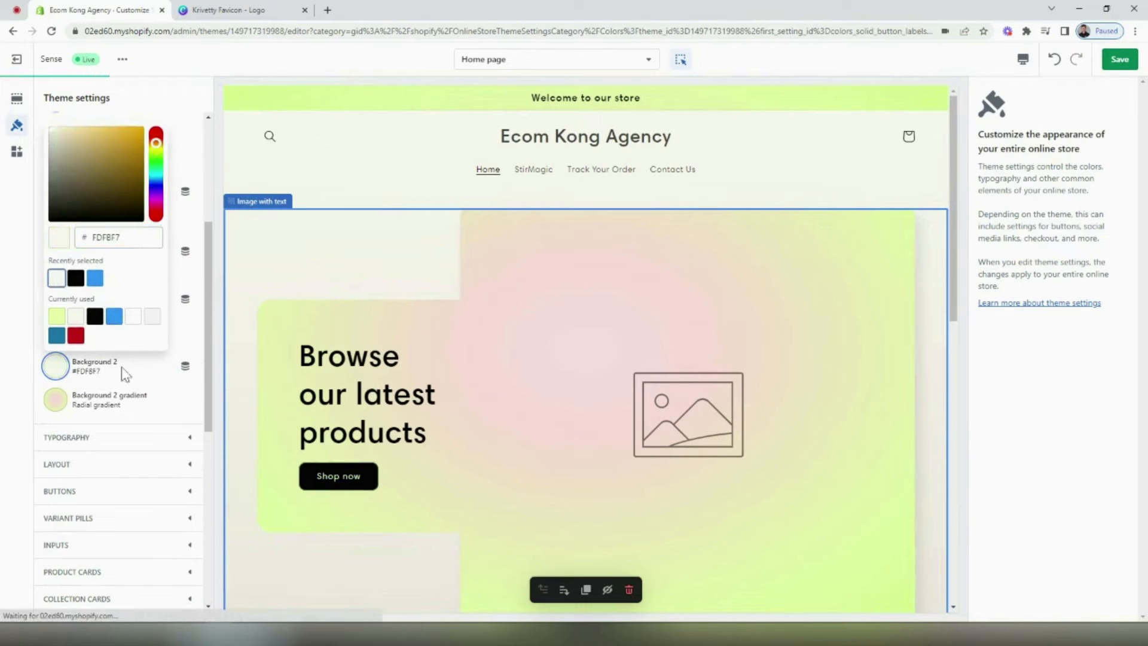
click(159, 407)
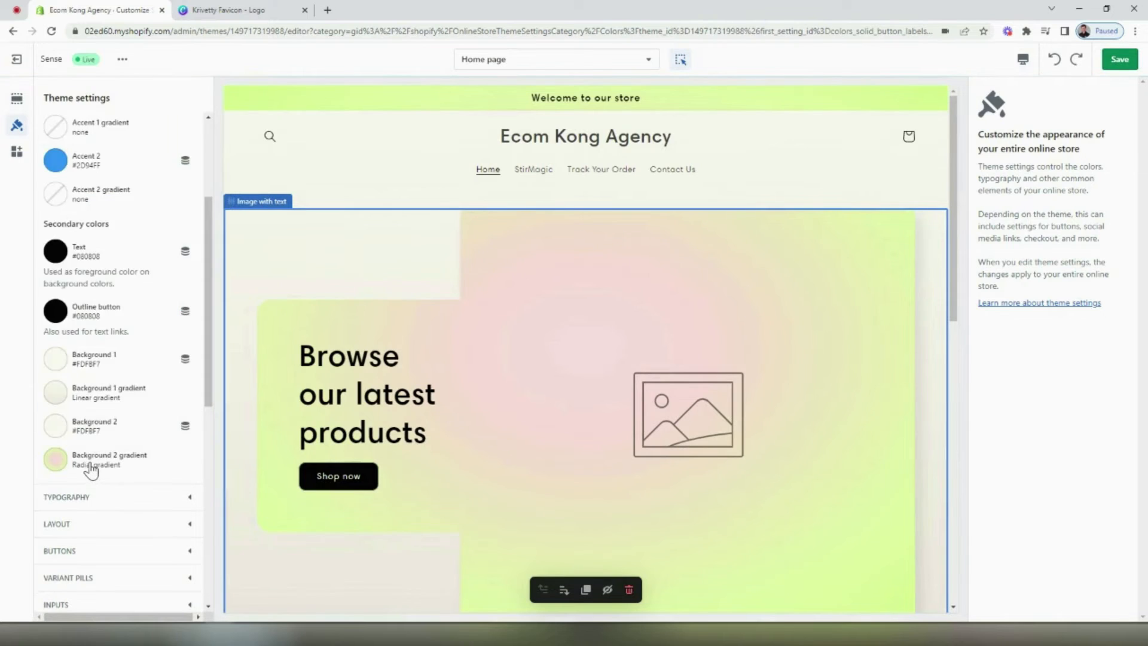
Set the first color stop of the Background 2 gradient to #2D94FF and lighten it to a pale blue
click(89, 469)
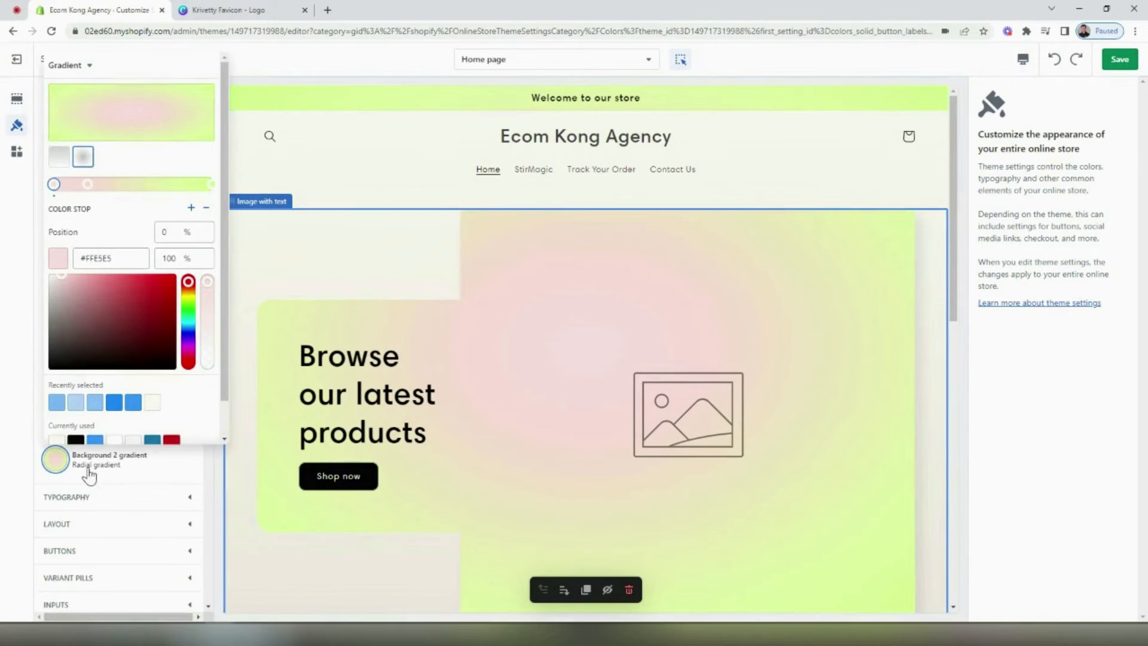
click(105, 260)
key(ctrl+a)
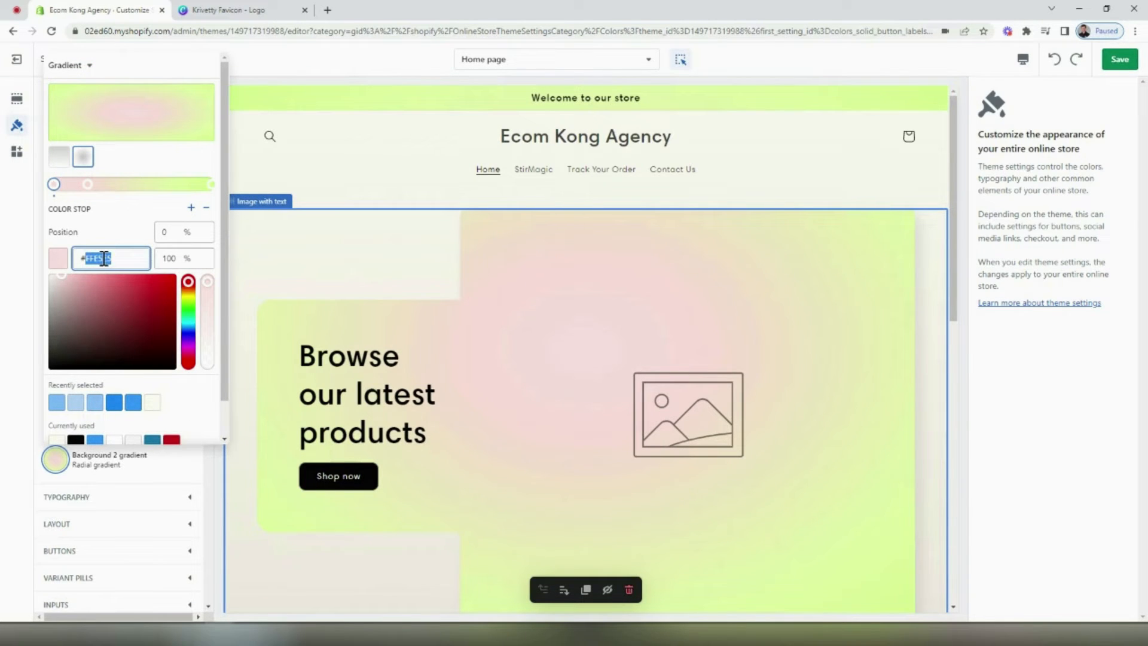
key(ctrl+v)
drag(154, 276, 92, 277)
Set the Background 2 gradient's 25% color stop to #2D94FF and lighten it to a softer blue
click(87, 184)
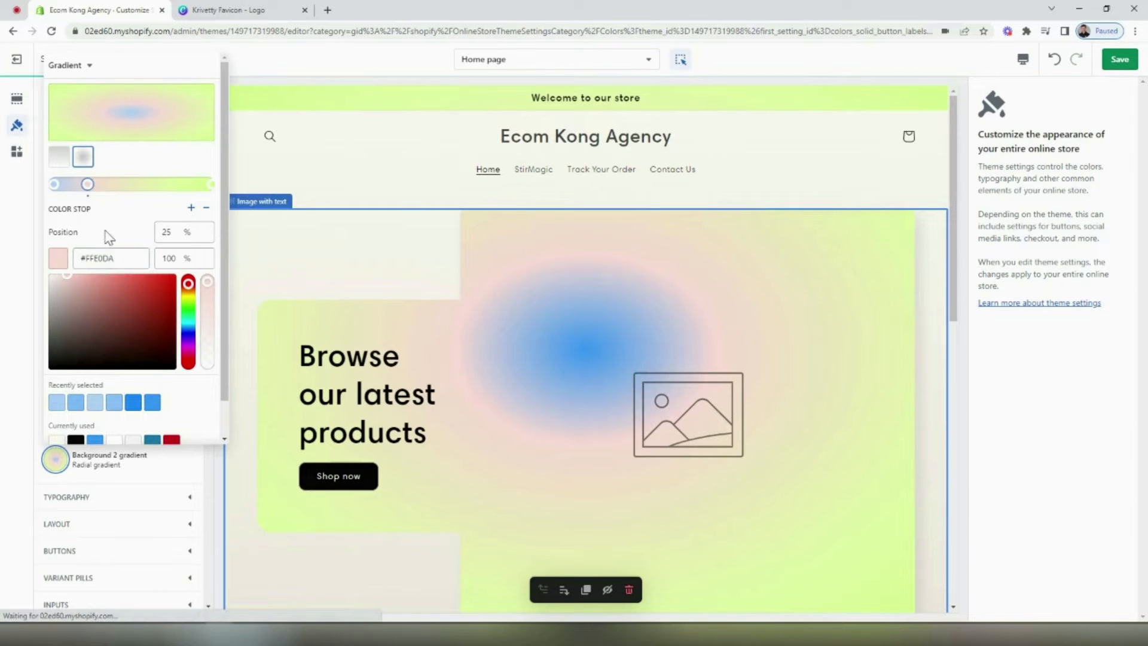
double_click(116, 258)
text(2D94FF)
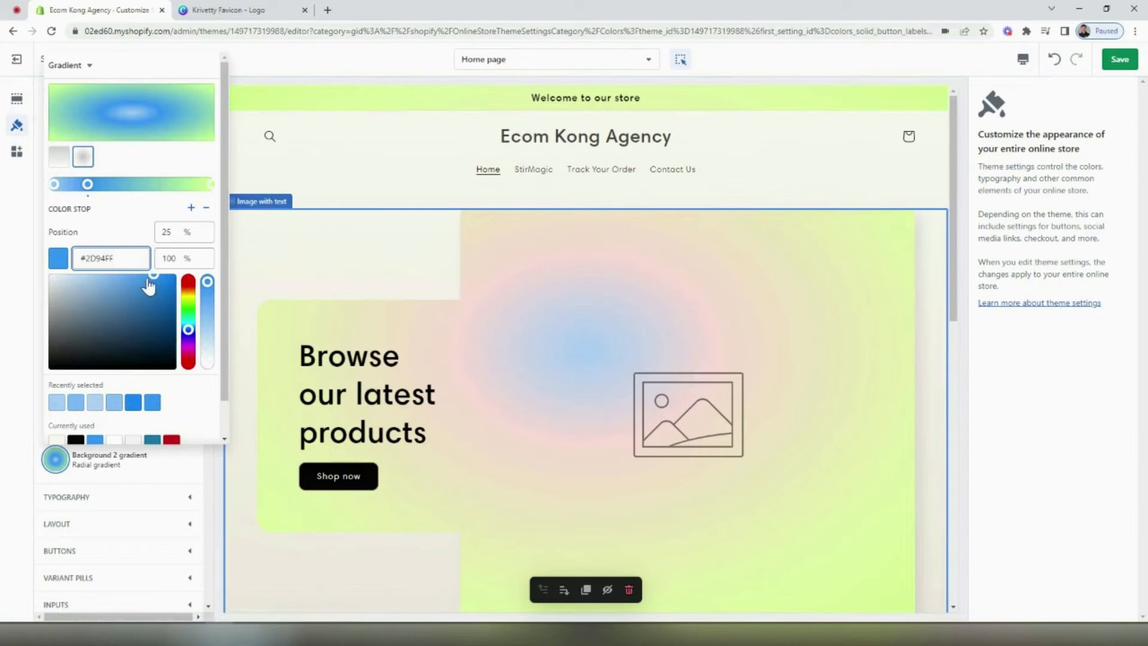
drag(149, 278, 119, 276)
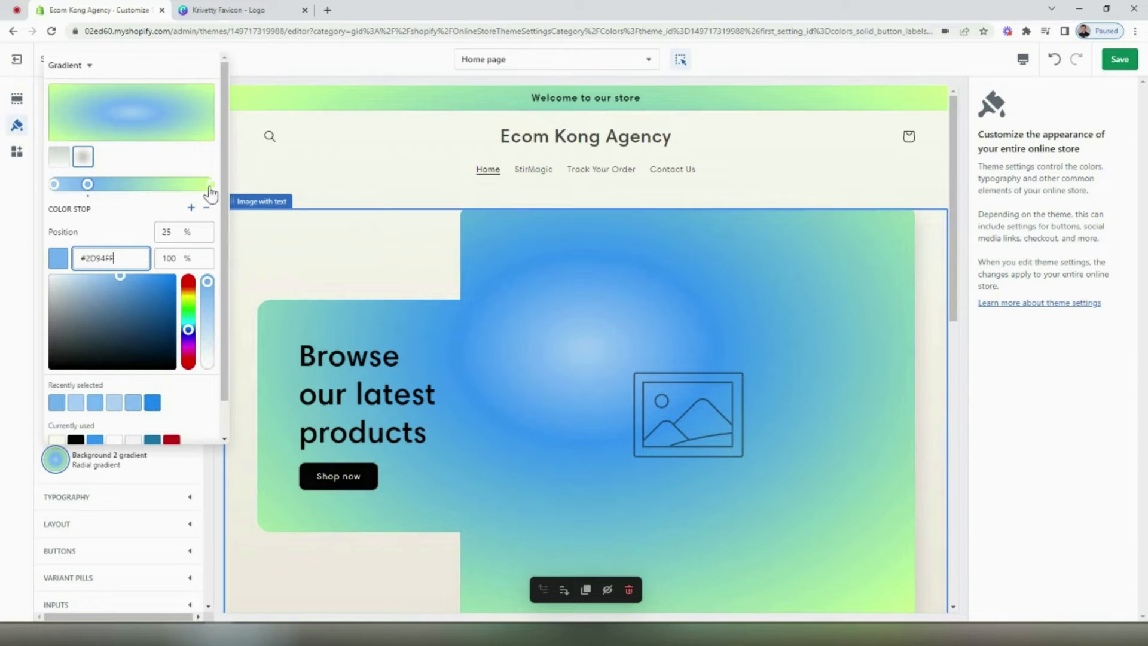
Set the Background 2 gradient's 100% color stop to #2D94FF and close the gradient settings
click(211, 184)
double_click(126, 263)
text(2D94FF)
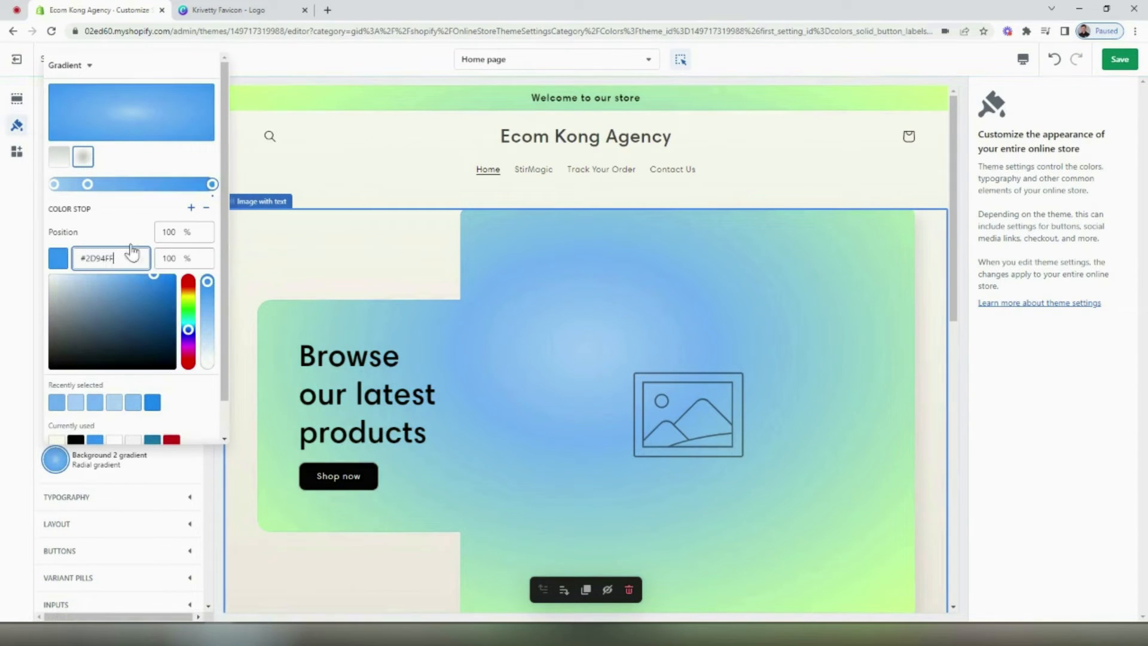
click(132, 212)
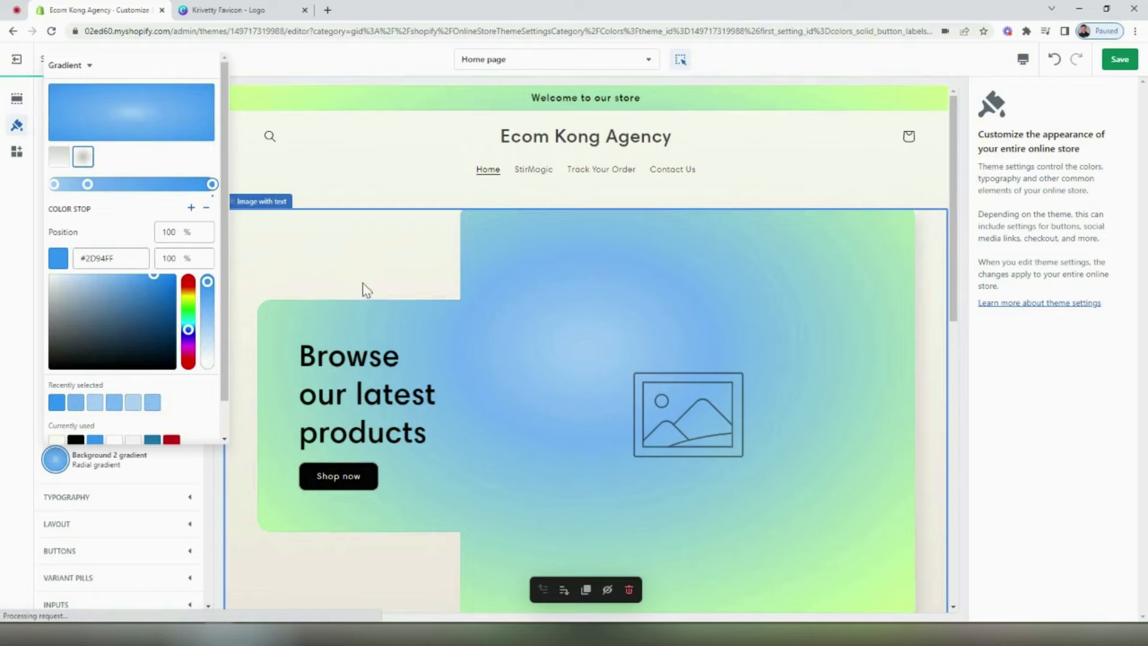
click(248, 65)
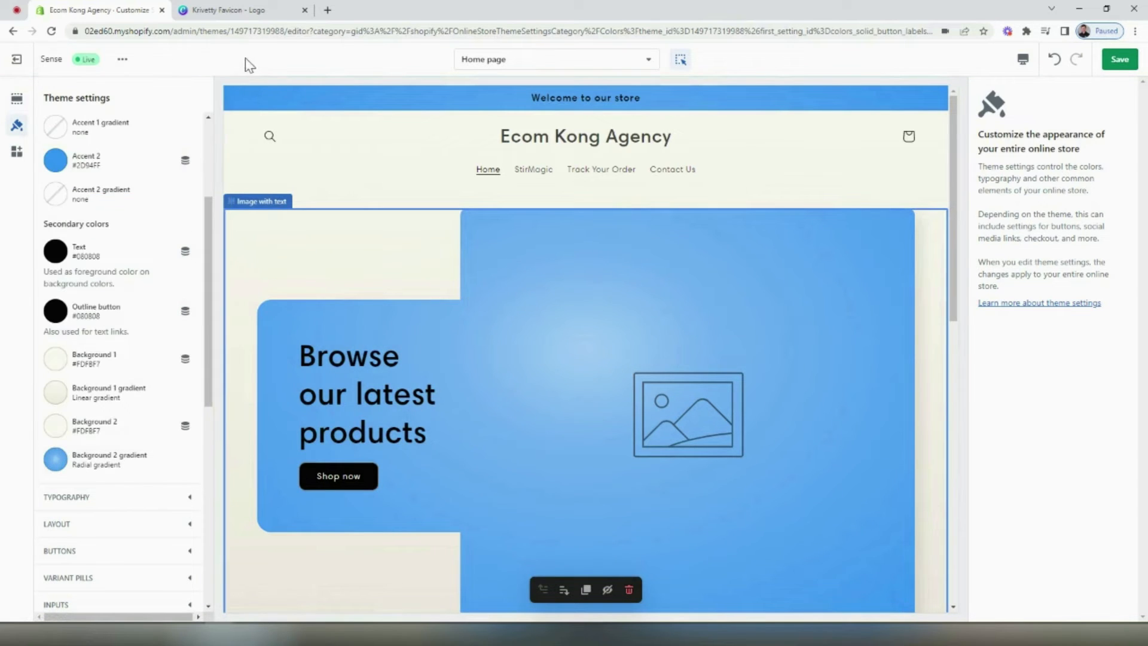
Review the new colors across the home page preview and save the theme changes
scroll(664, 336, down, 10)
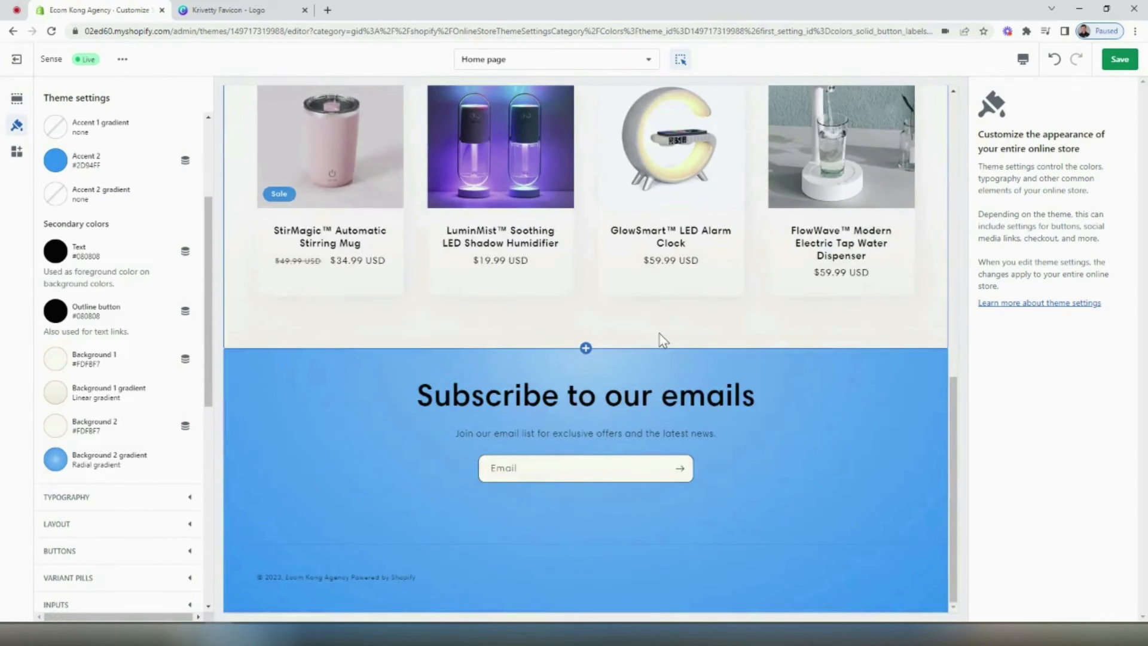
scroll(659, 341, up, 10)
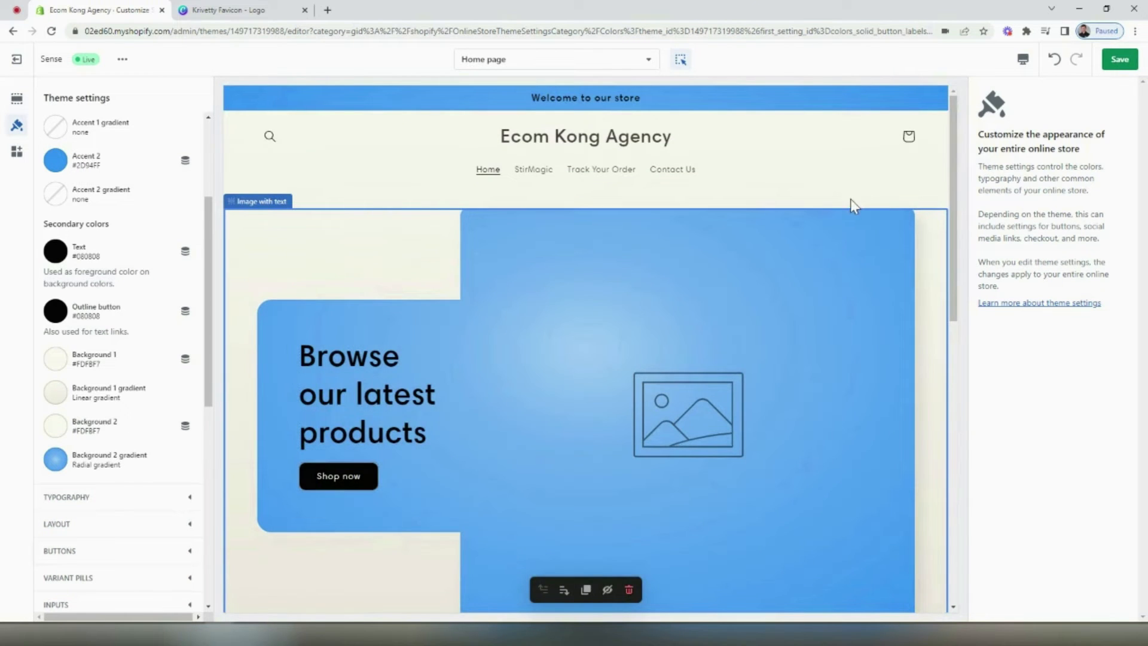
scroll(141, 238, up, 3)
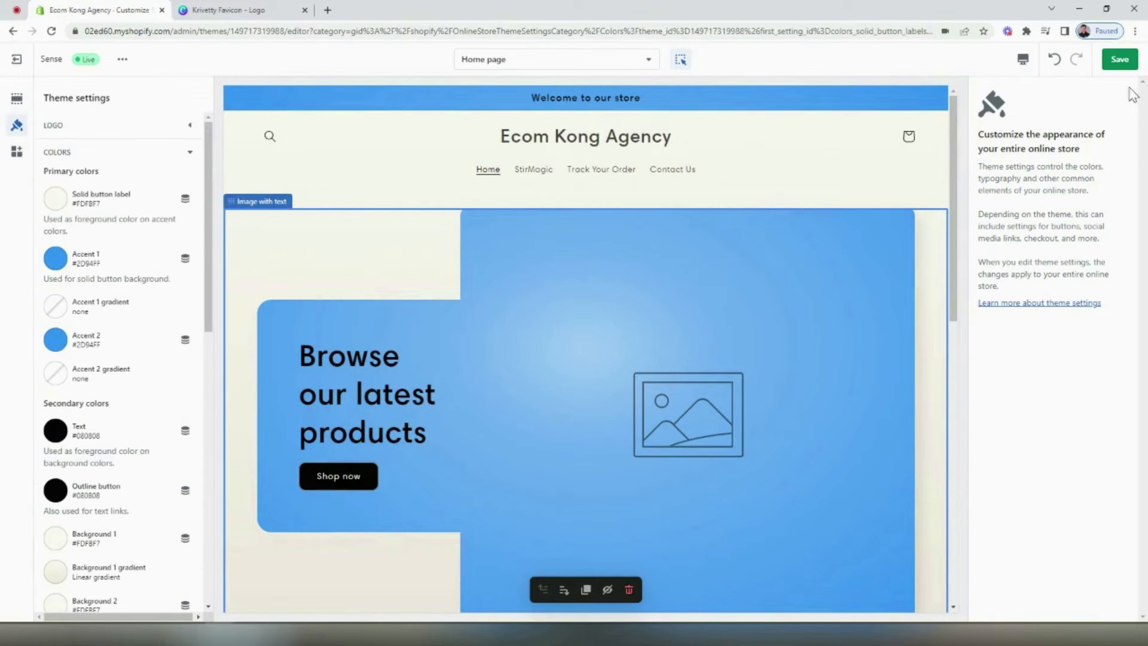
click(1120, 59)
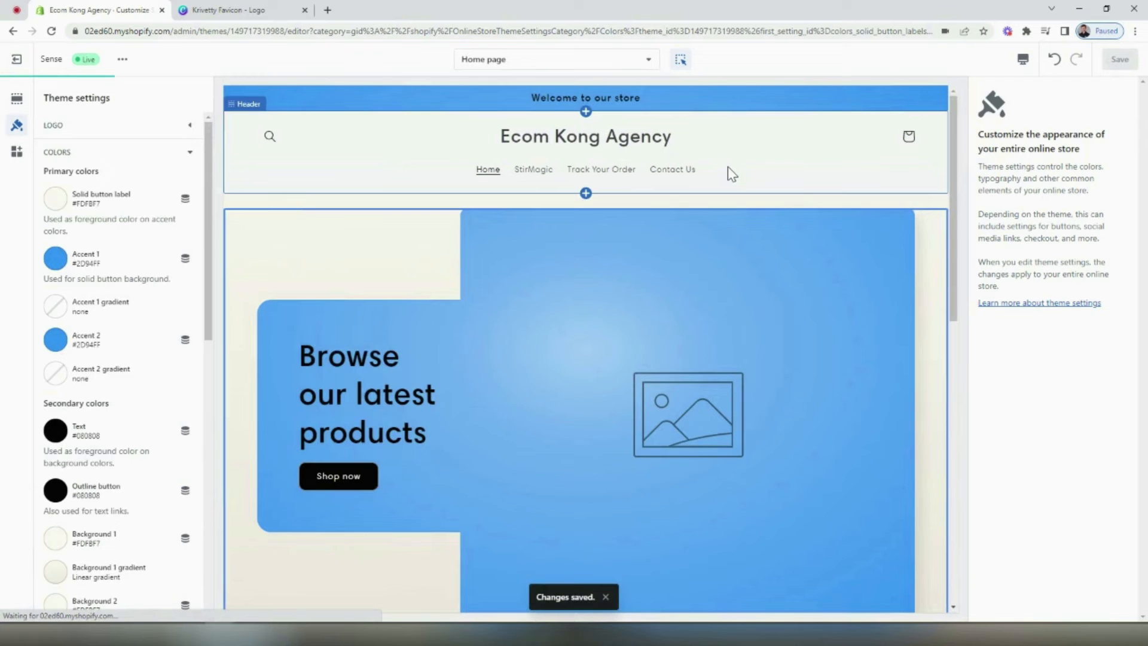
Change the announcement bar text to "30% OFF TODAY ONLY | SHOP NOW" and save it
click(17, 98)
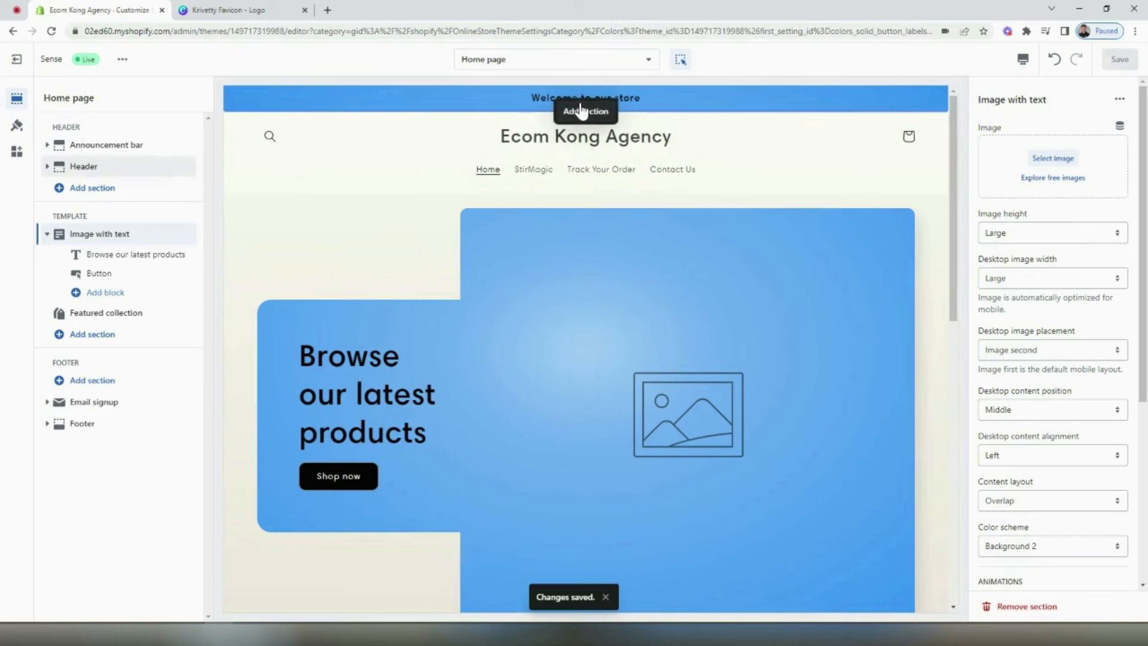
click(110, 148)
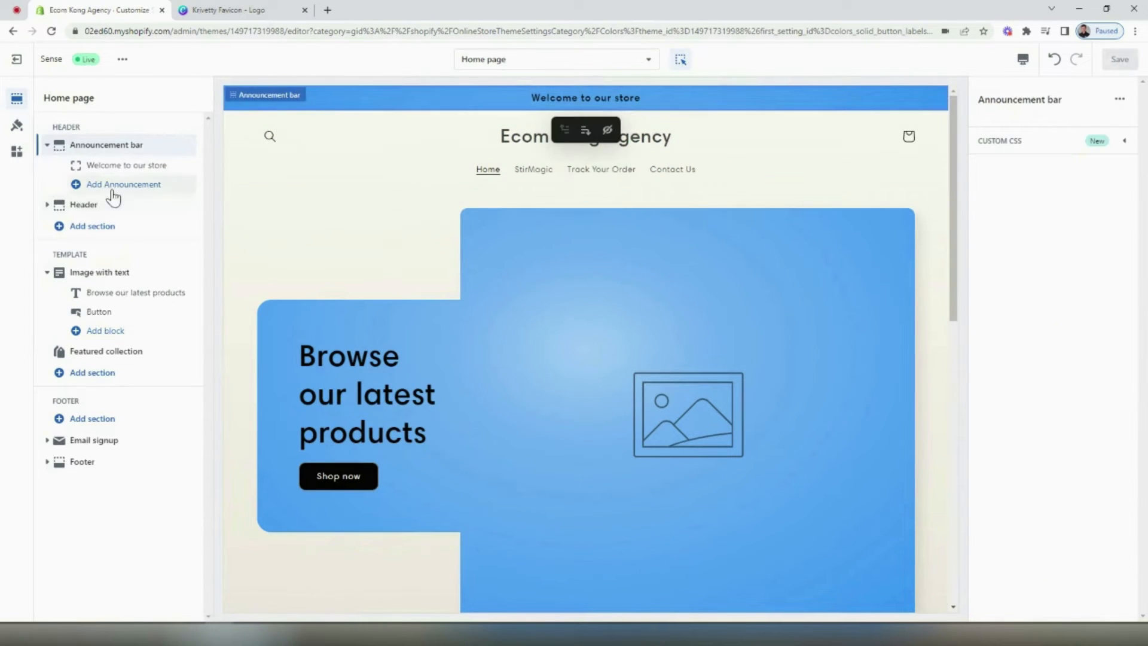
click(129, 168)
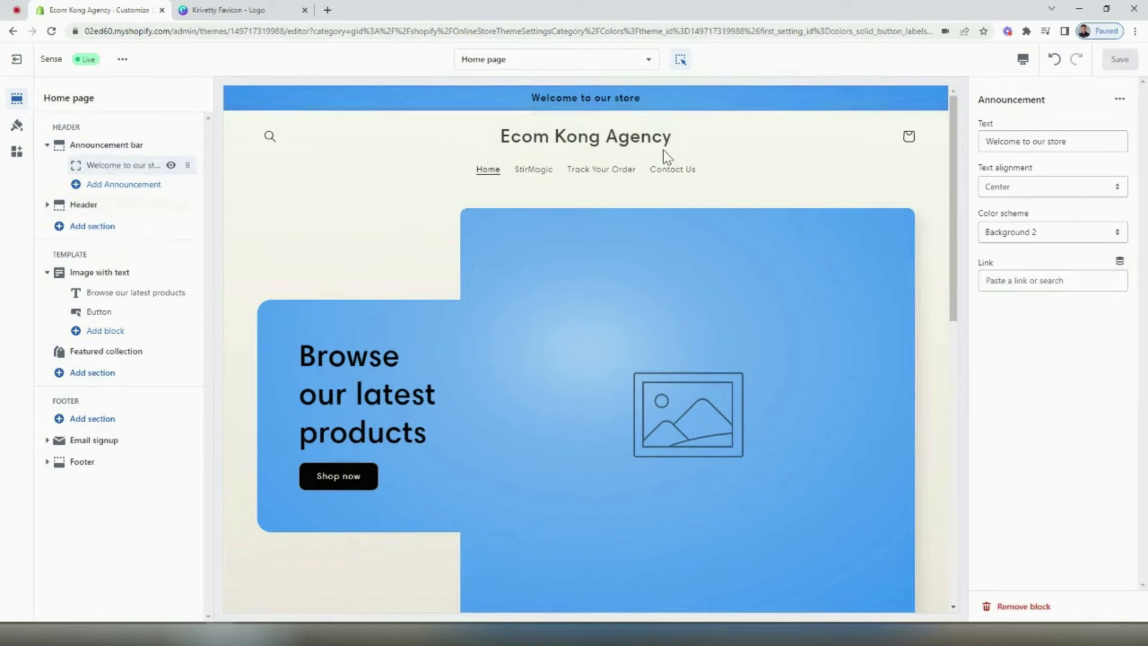
triple_click(1017, 142)
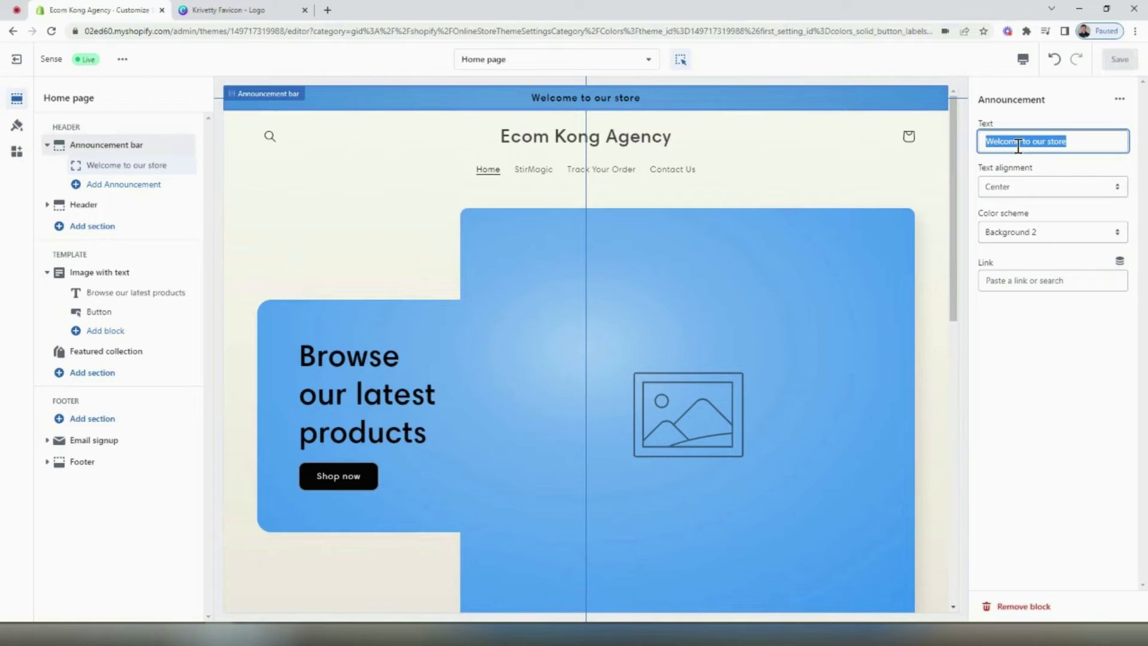
text(30% OFF)
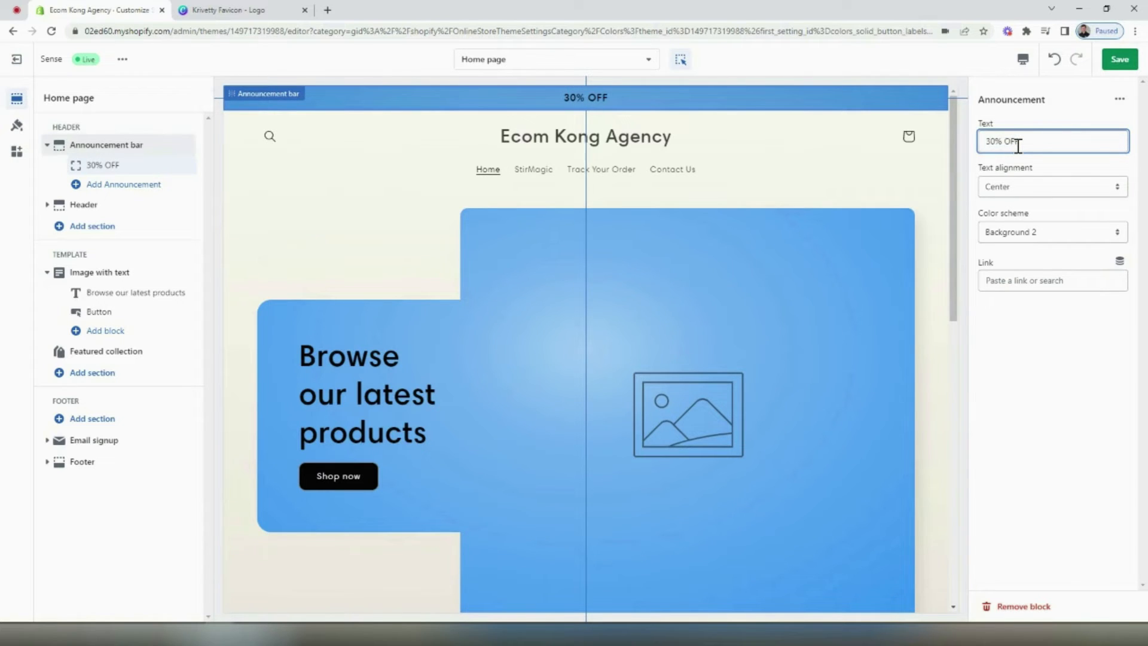
text( TODAY O)
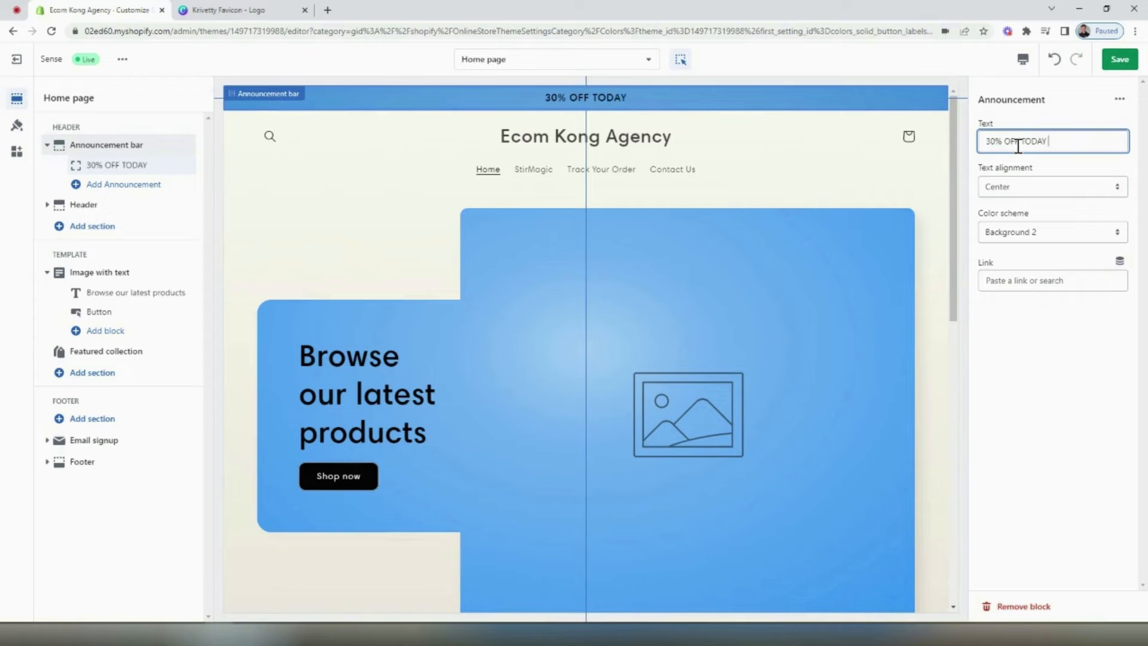
text(NLY | SHOP NOW)
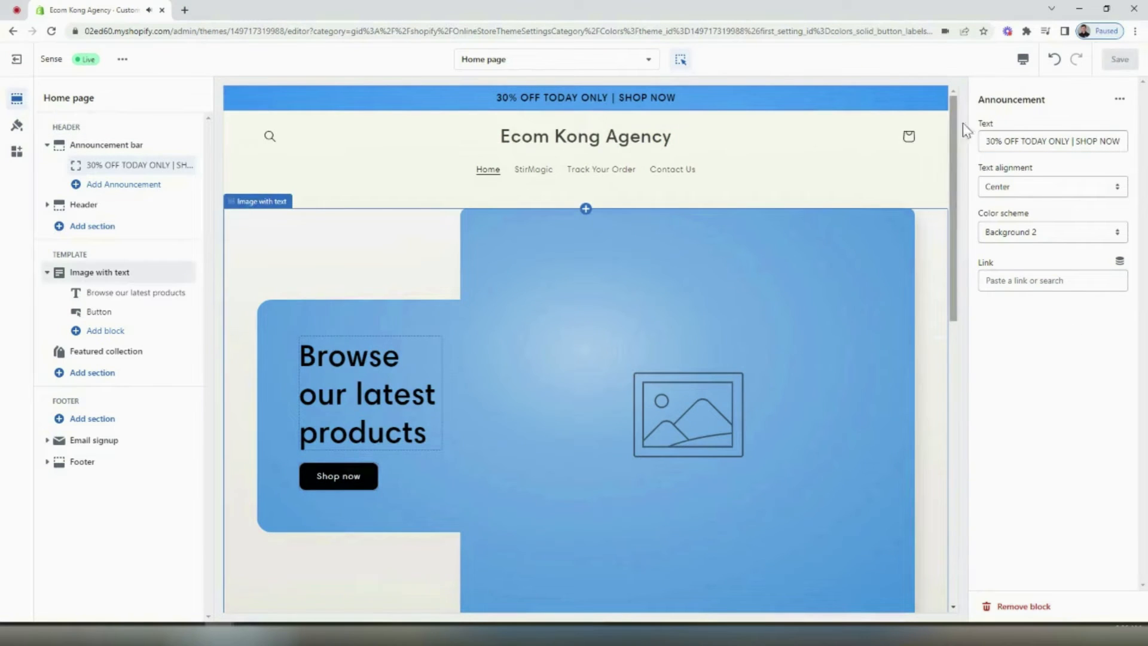
Try the Inverse color scheme on the announcement and return it to Background 2
click(1052, 232)
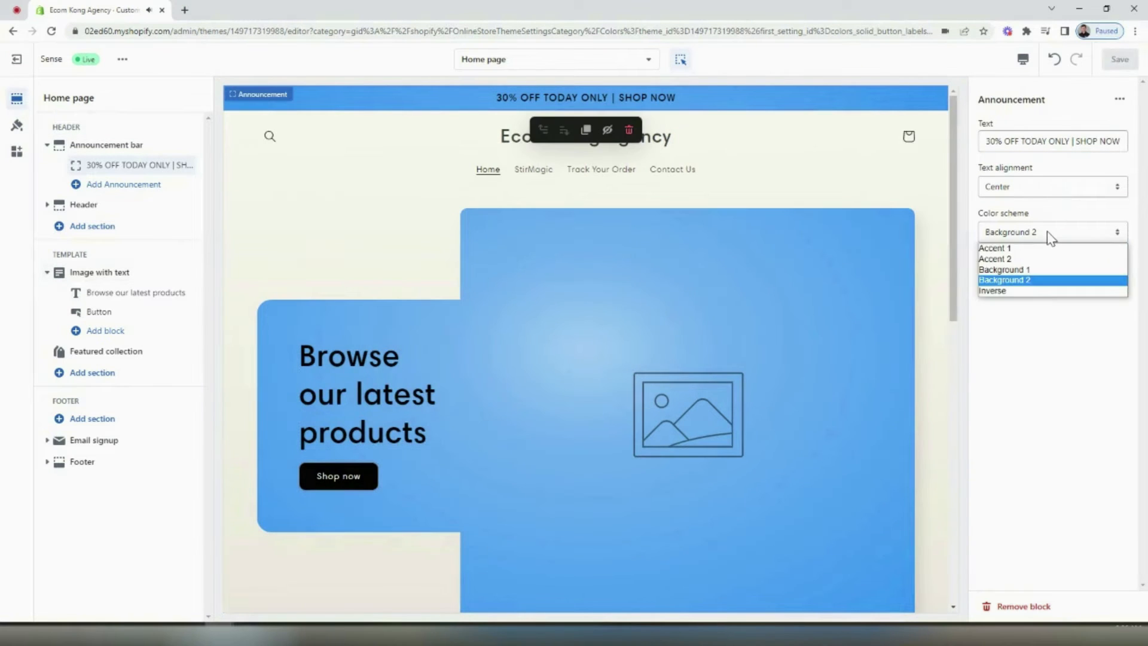
click(1035, 291)
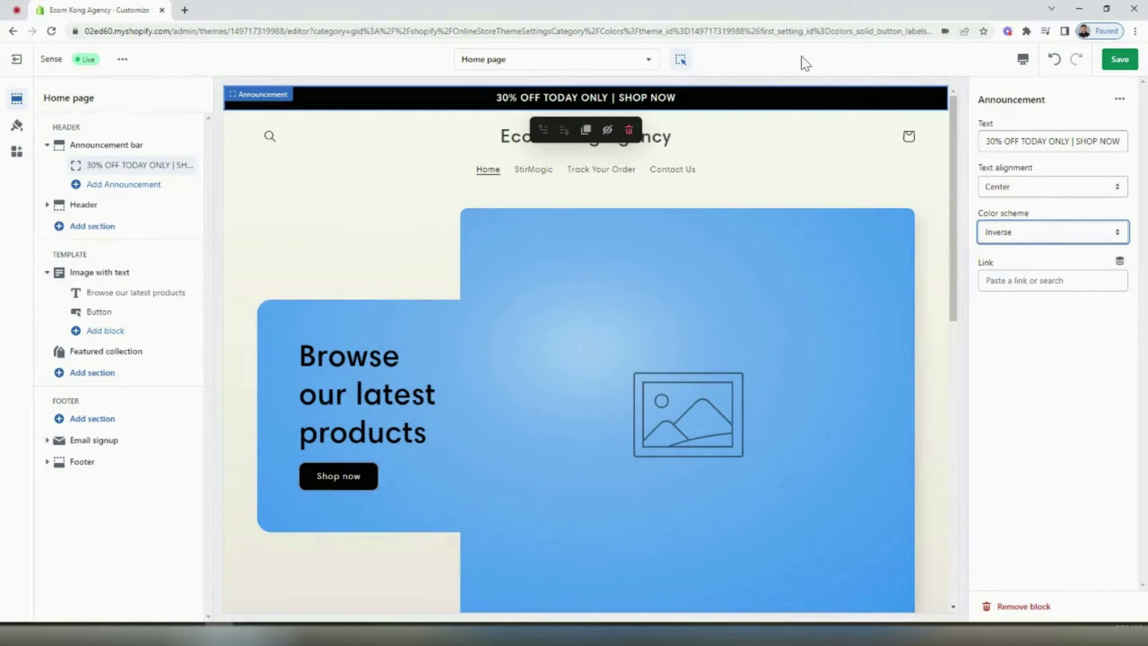
click(1027, 235)
click(1026, 276)
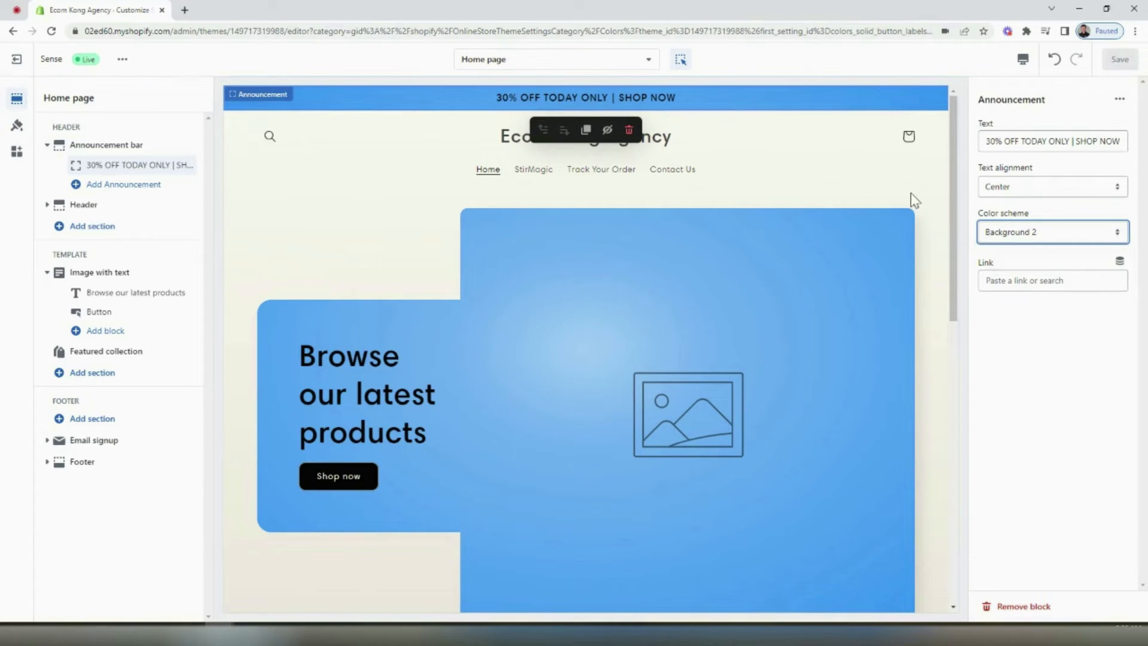
Switch the preview to the mobile view and review the home page from the announcement to the email signup
click(1022, 62)
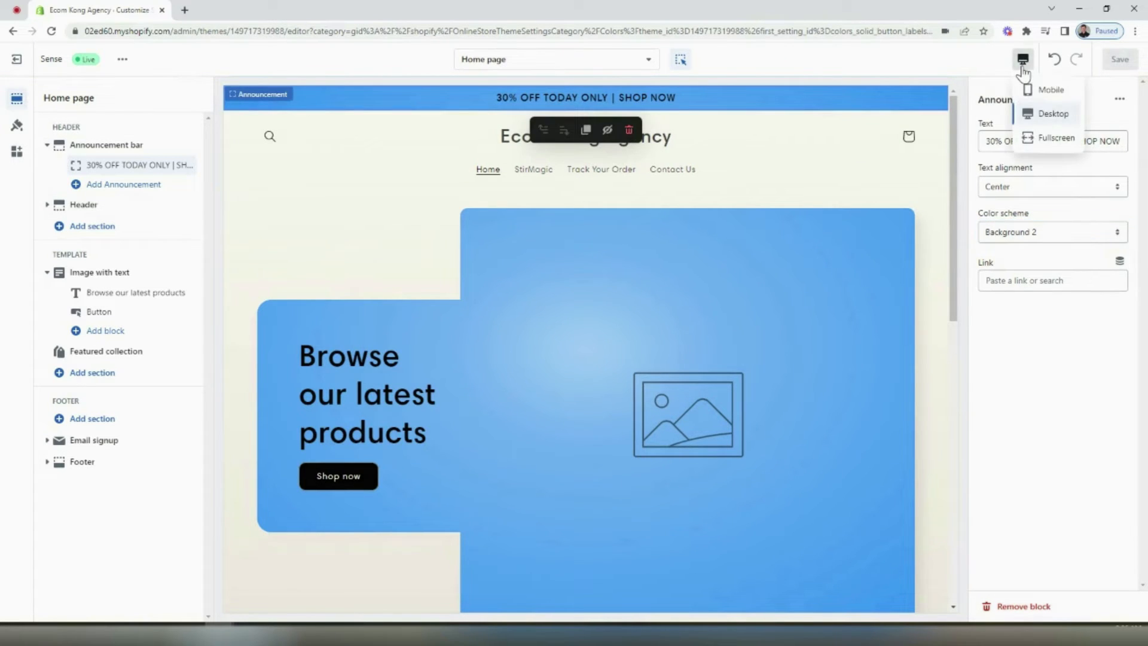
click(1047, 90)
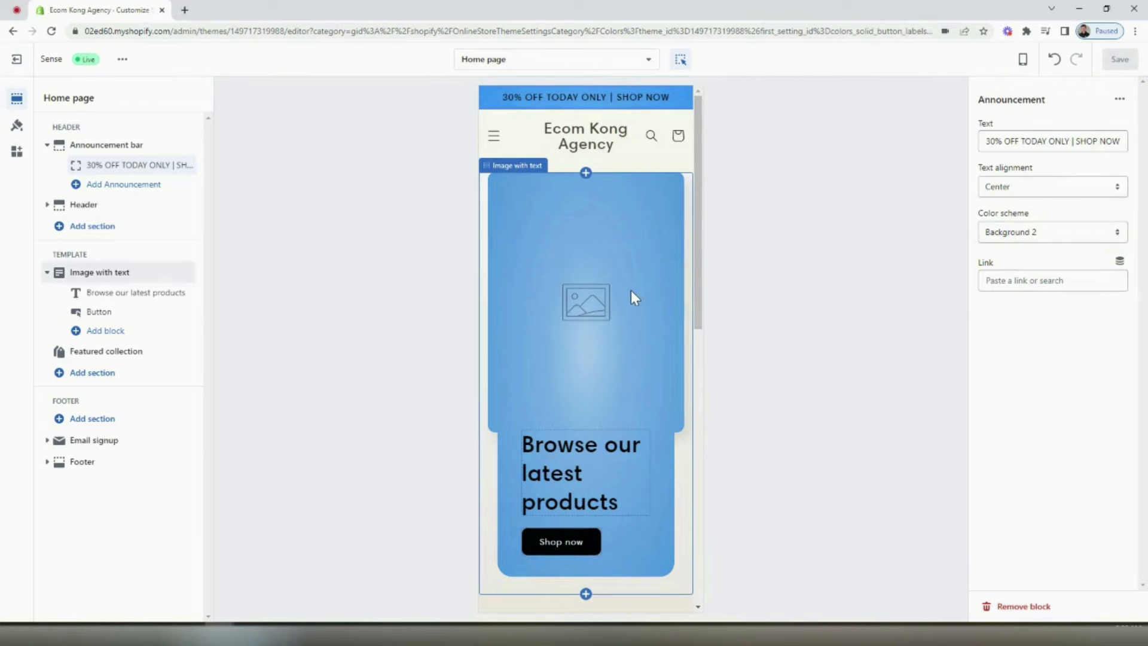
scroll(627, 284, down, 8)
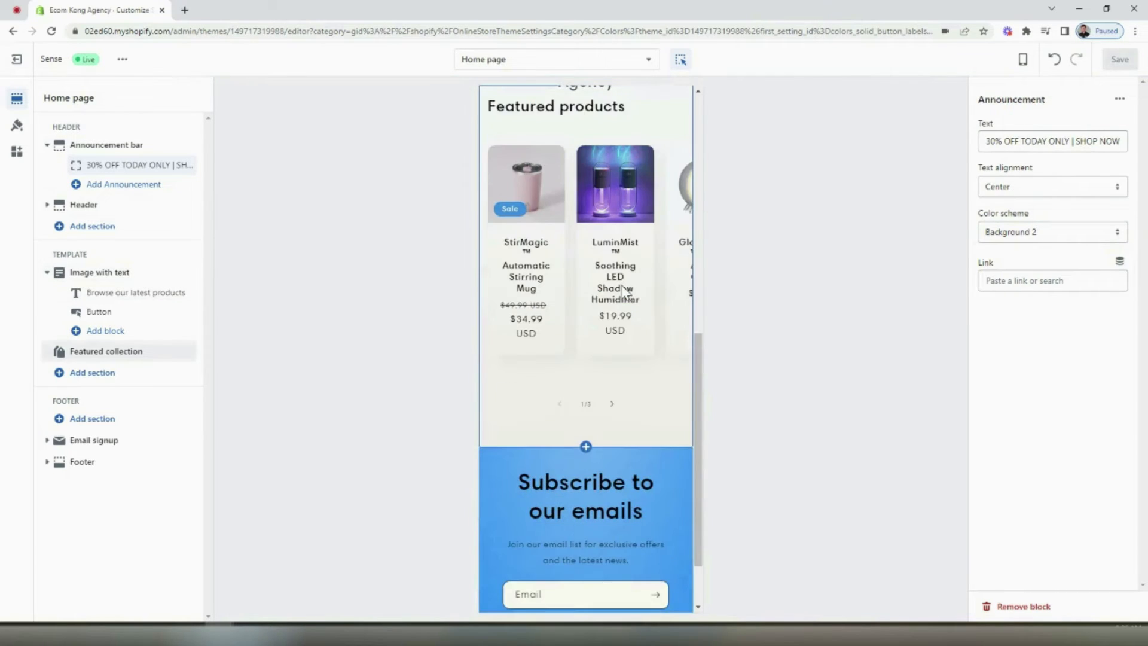
scroll(621, 286, up, 8)
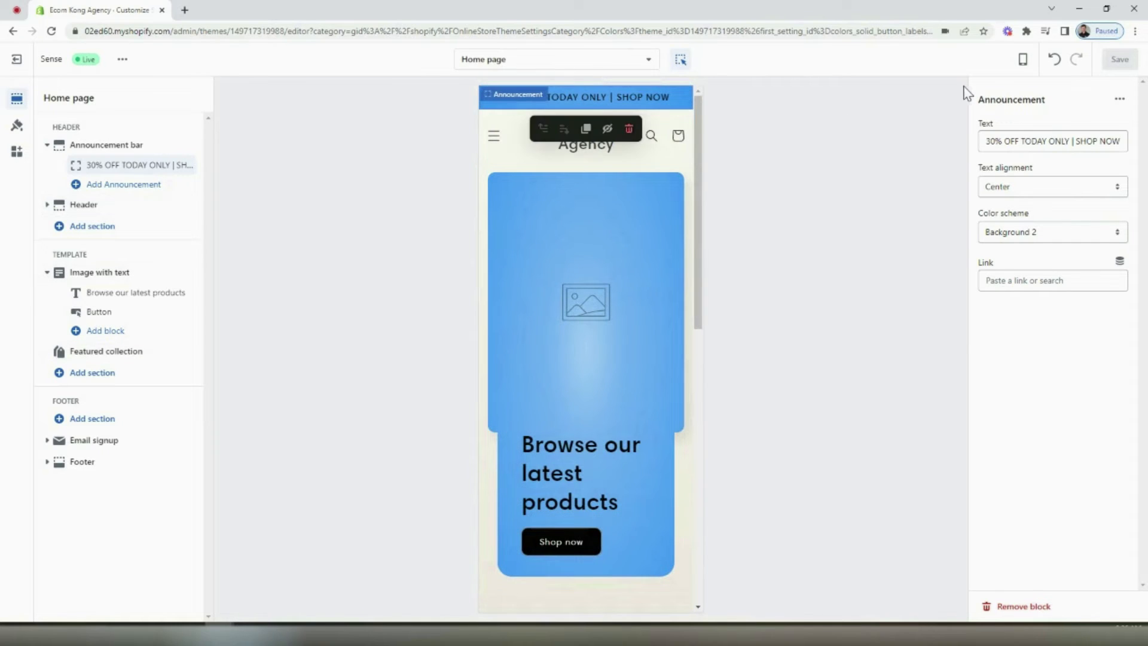
click(1023, 59)
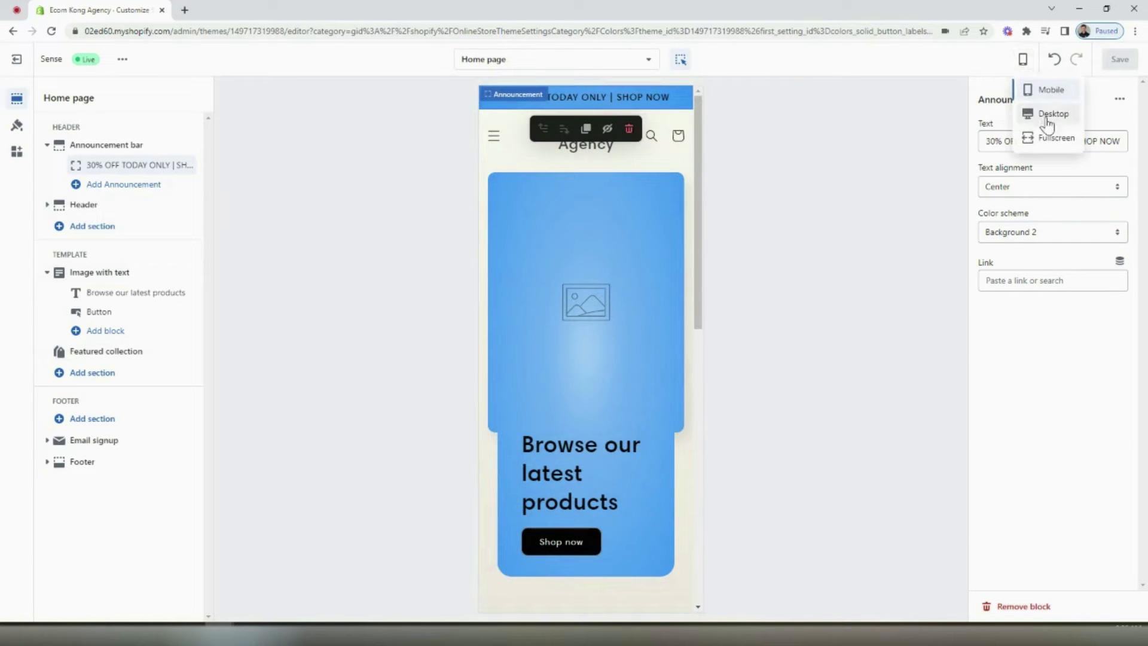
click(1053, 92)
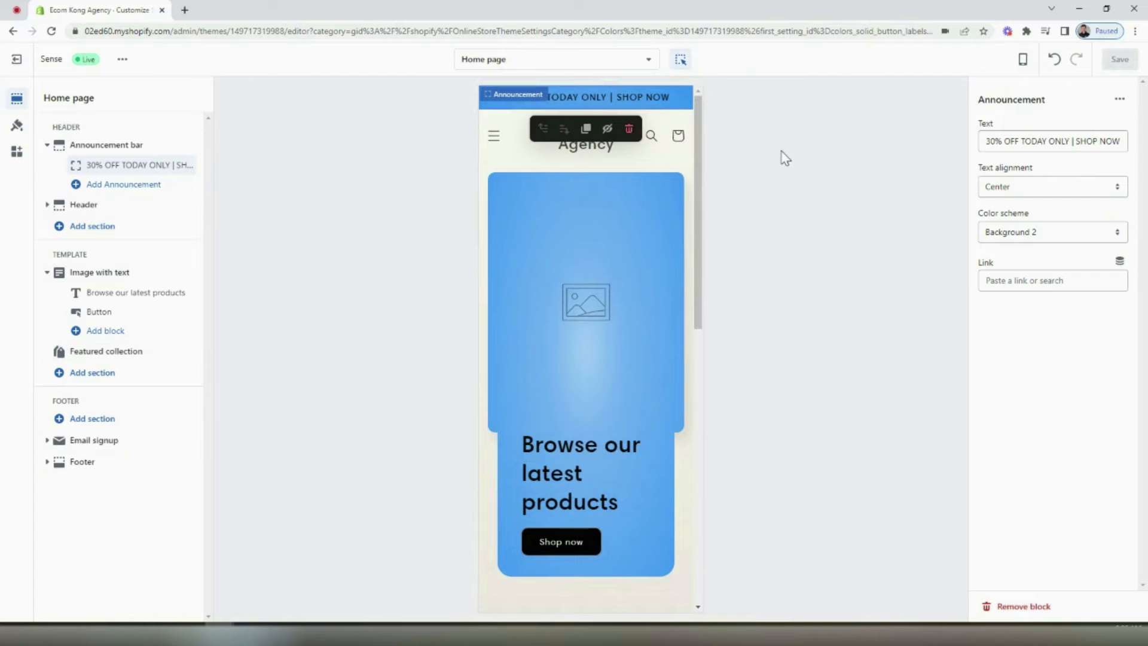
Set the Krivetty_Logo image as the store logo and set the desktop logo width to 210 px
click(596, 152)
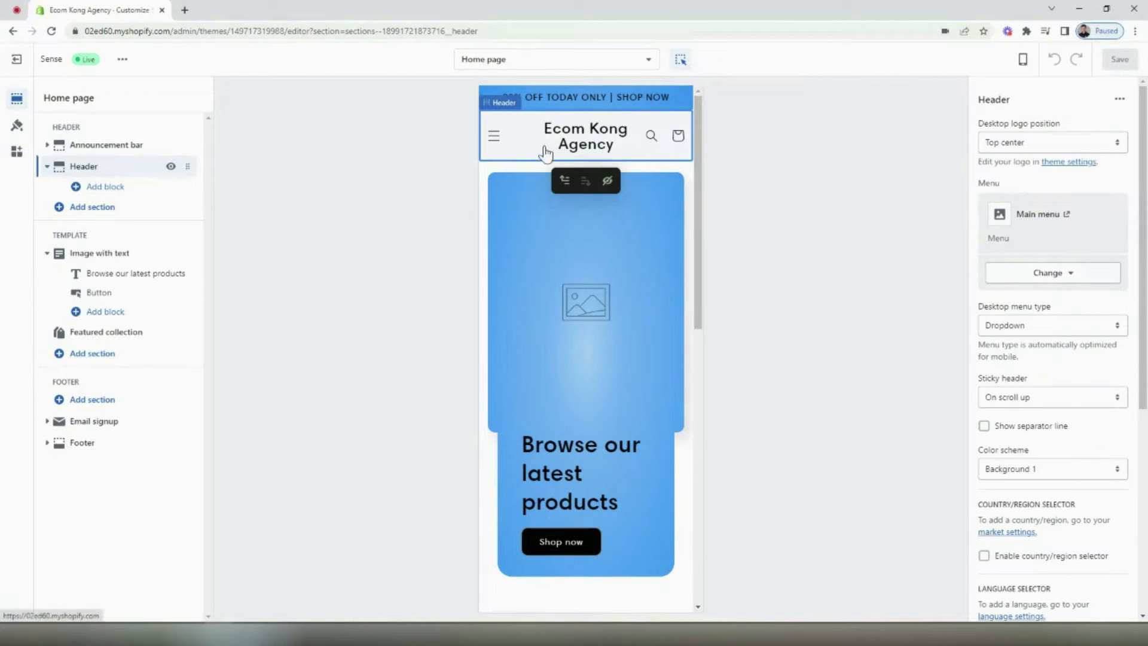
click(1067, 162)
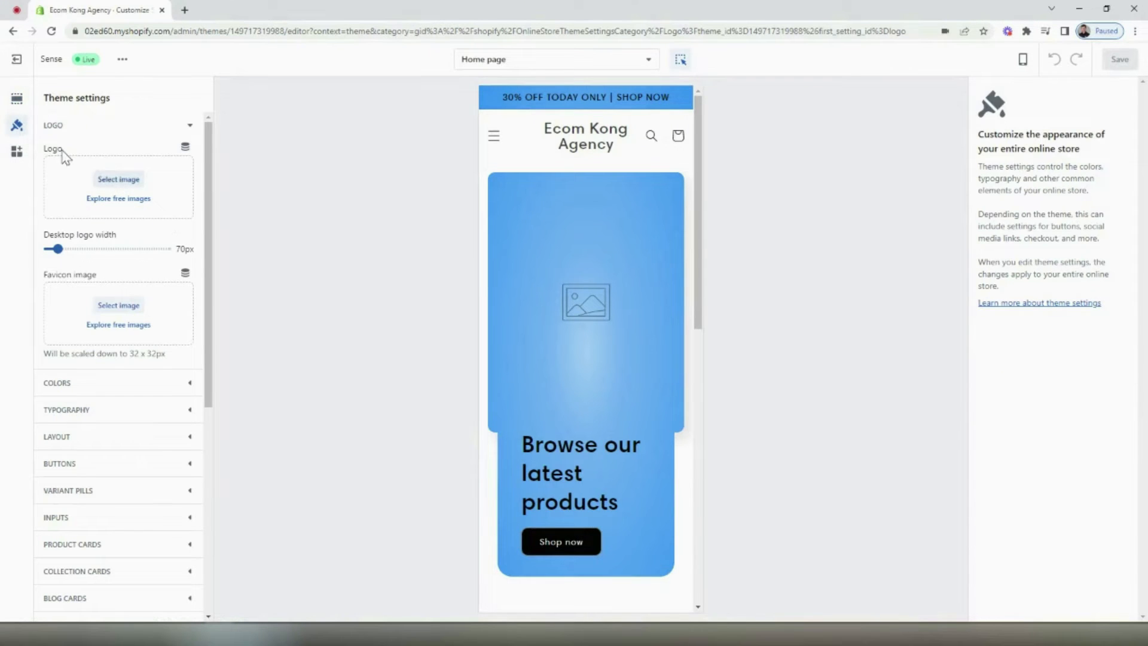
click(117, 179)
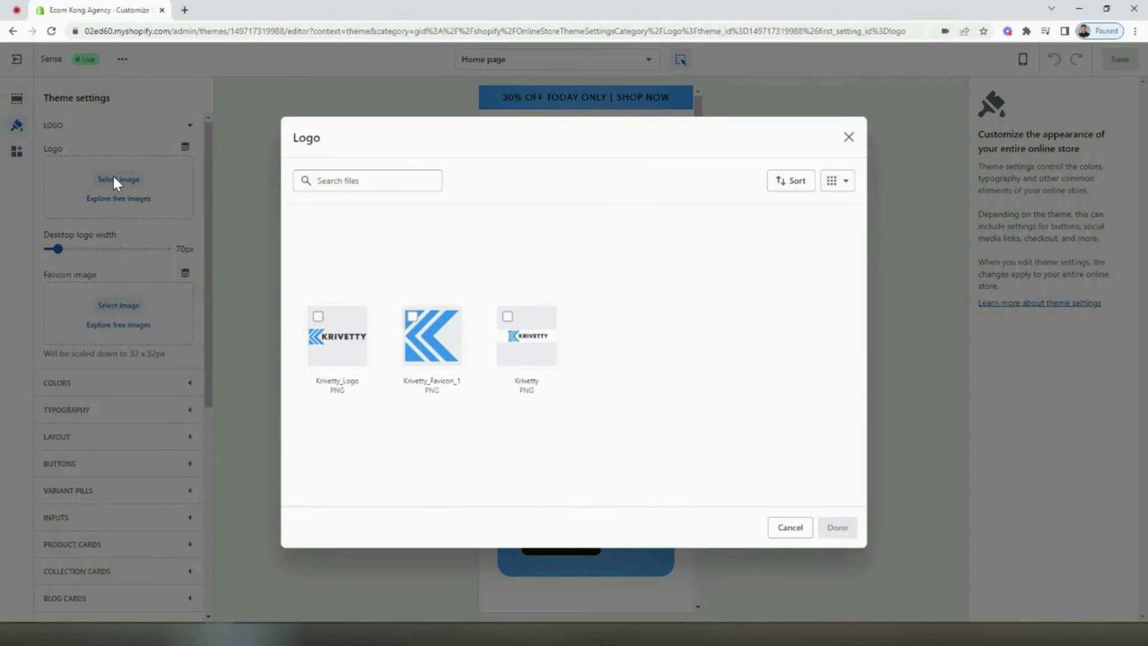
click(328, 331)
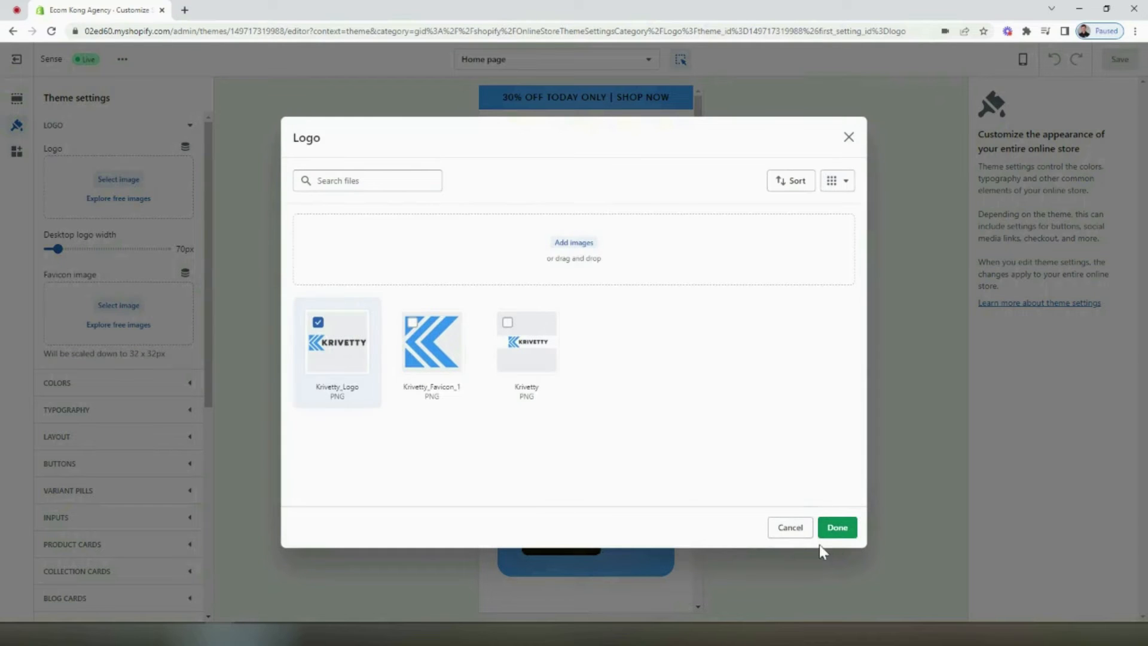
click(836, 529)
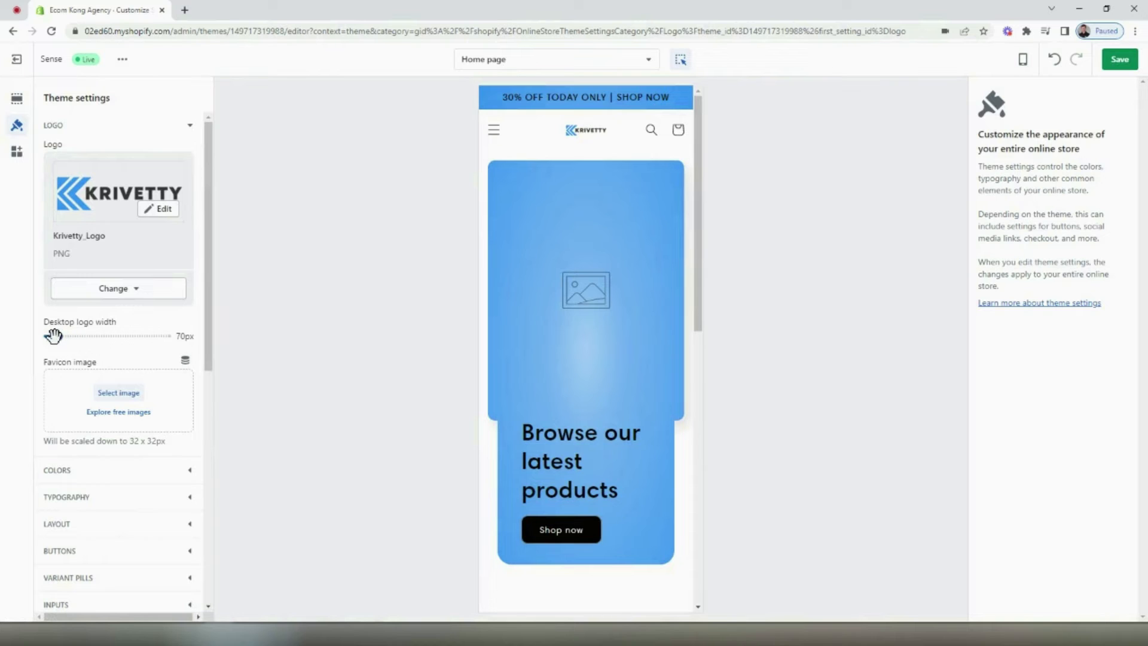
drag(56, 336, 120, 336)
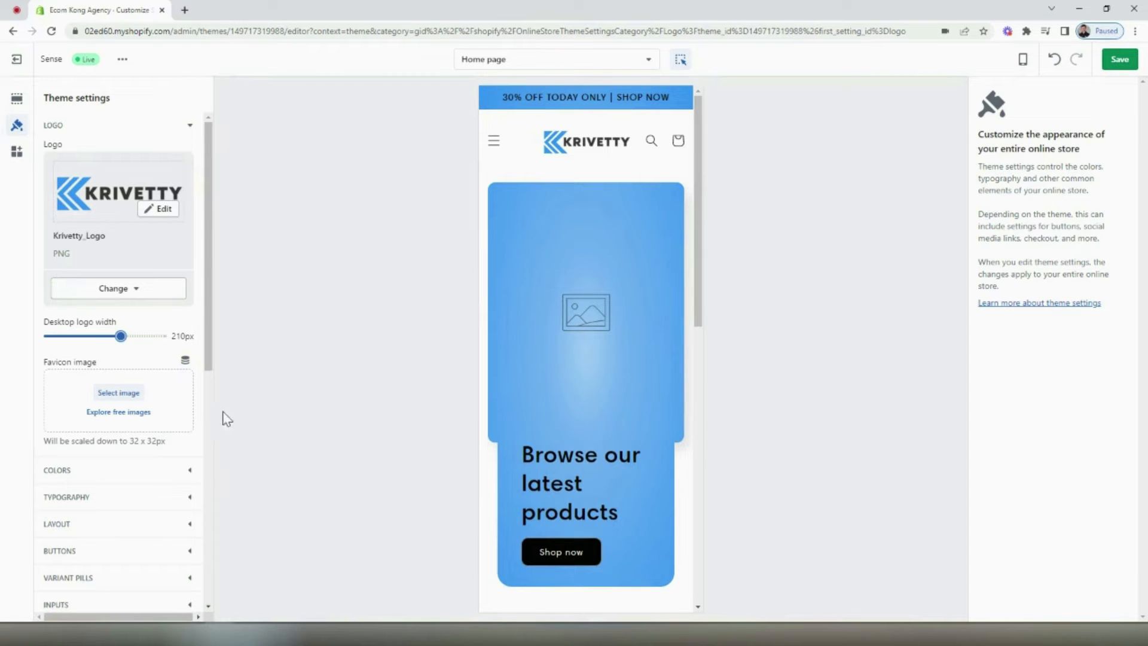
Set Krivetty_Favicon_1 as the favicon image and save the theme
click(120, 395)
click(425, 331)
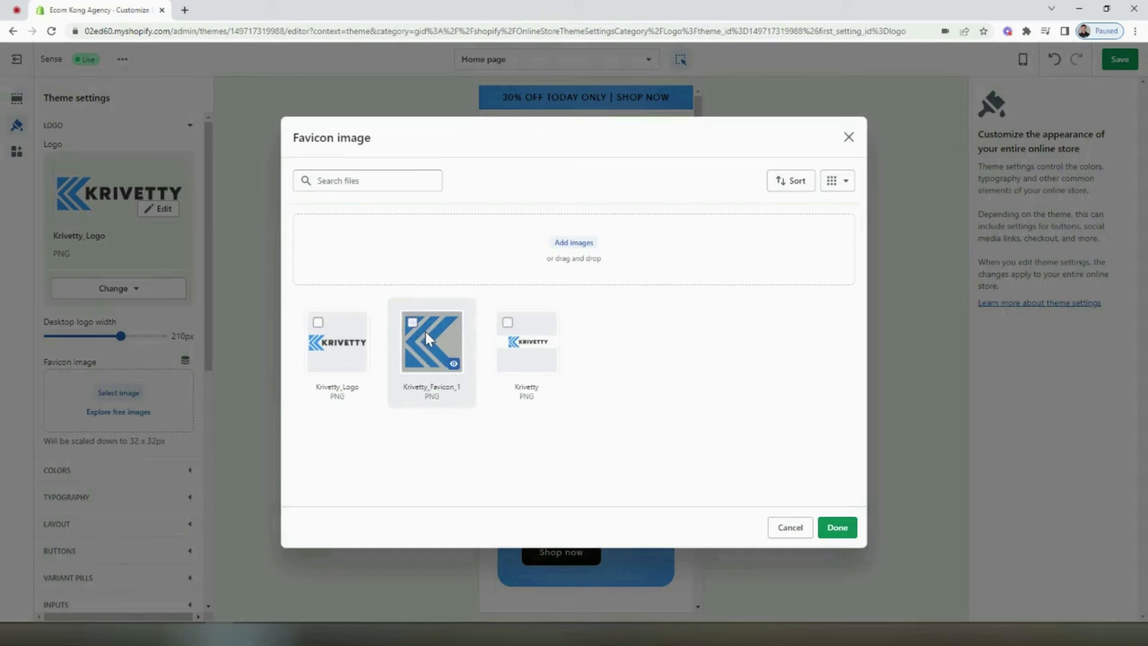
click(842, 529)
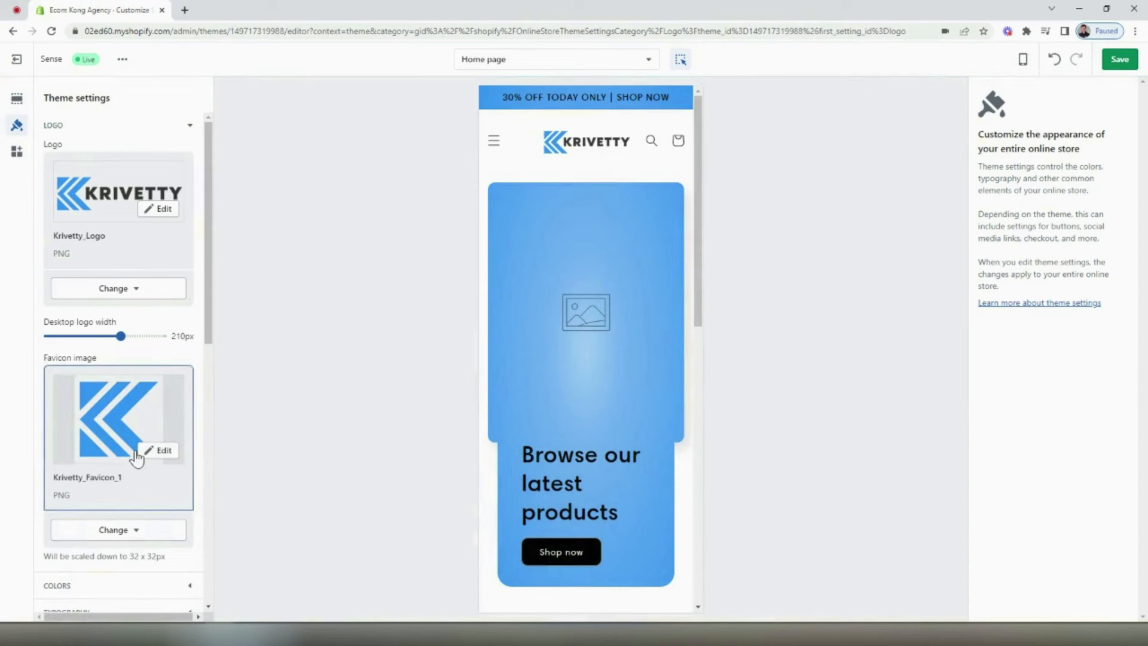
click(1119, 59)
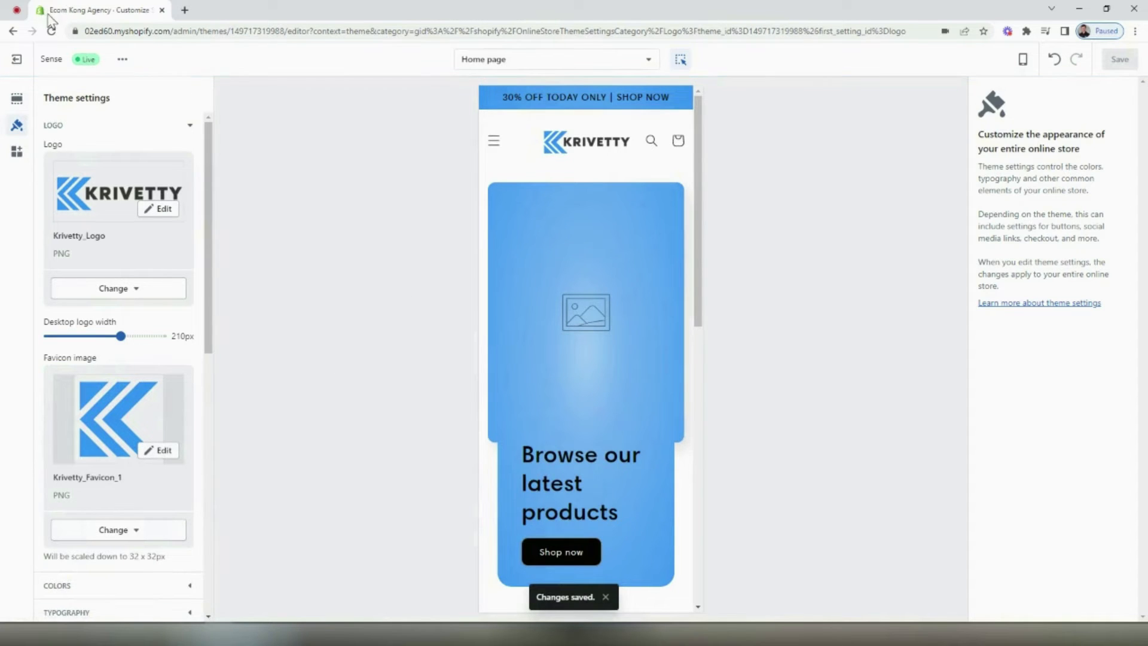
scroll(158, 280, down, 3)
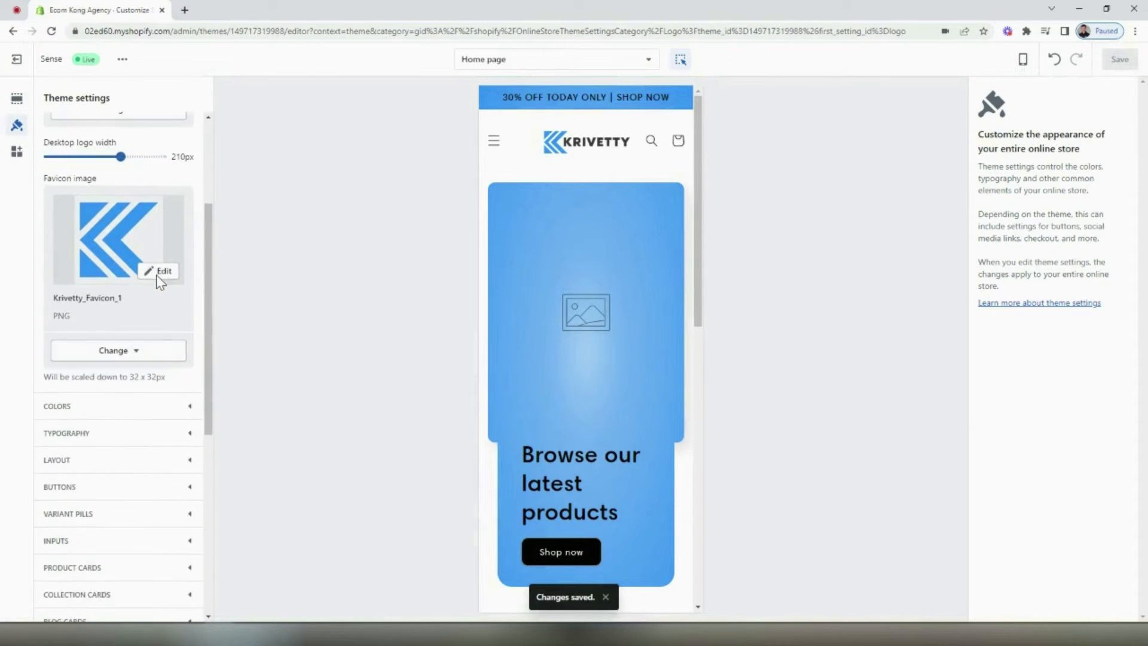
scroll(157, 281, up, 3)
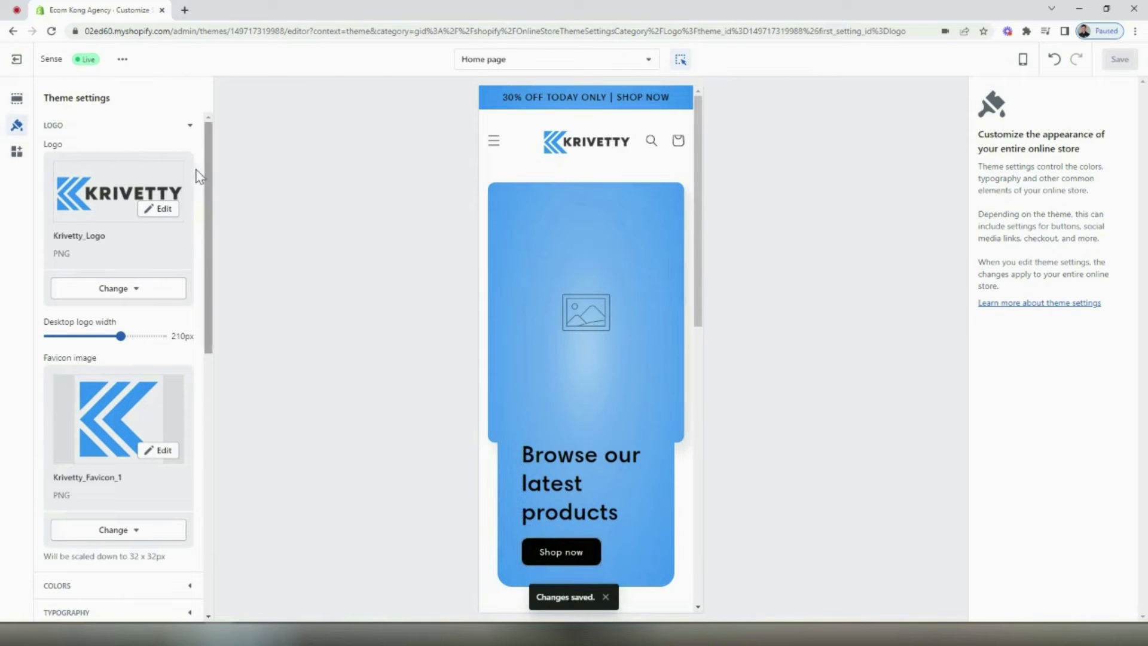
Browse the free images for the home page's Image with text section and use the Pineapples picture
click(15, 99)
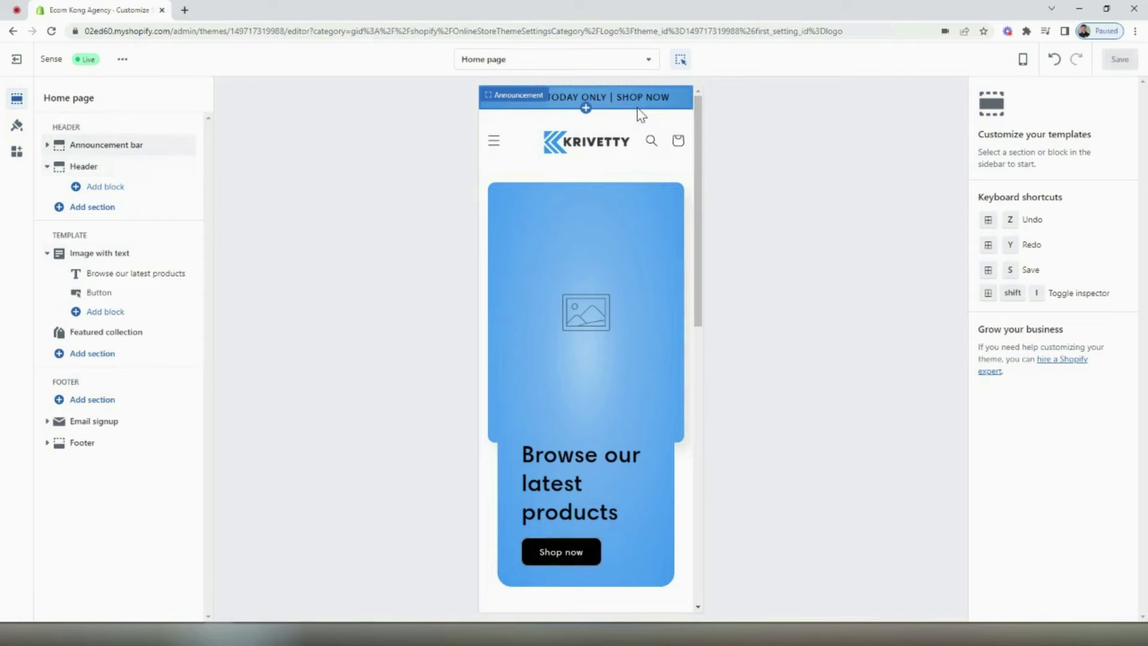
click(597, 313)
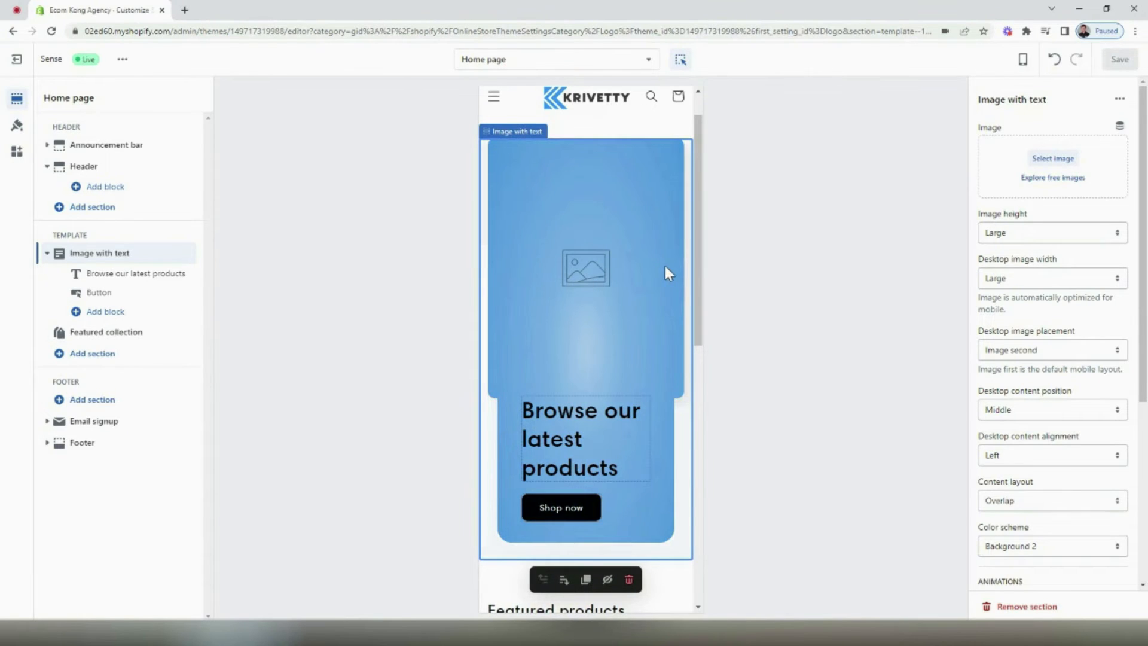
click(1051, 178)
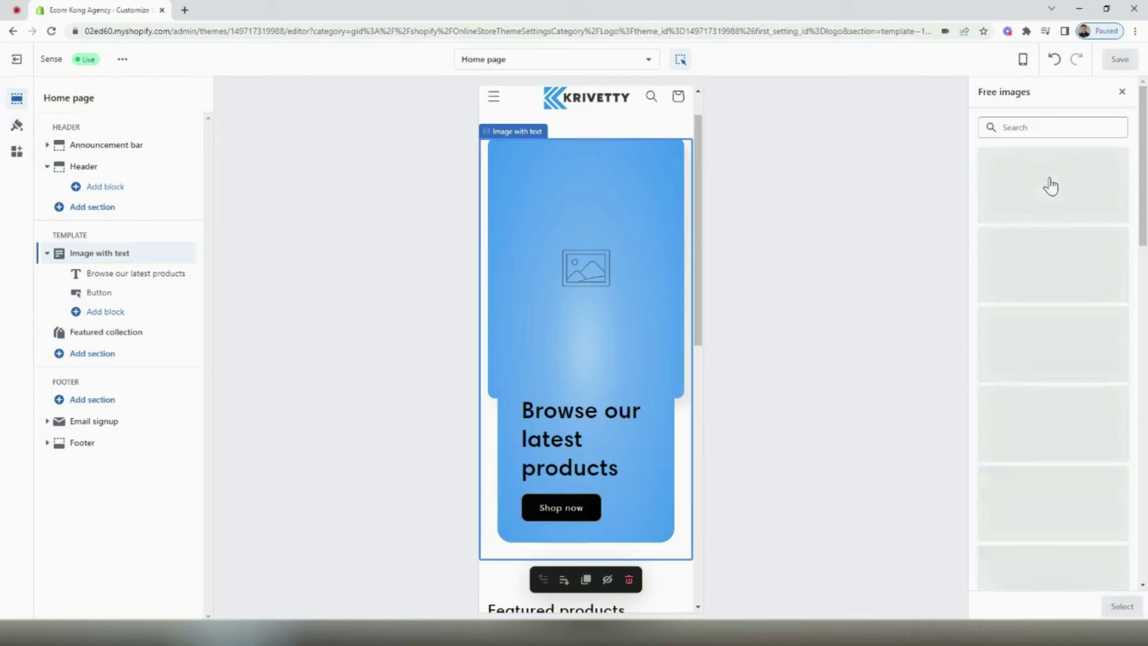
scroll(1077, 214, down, 8)
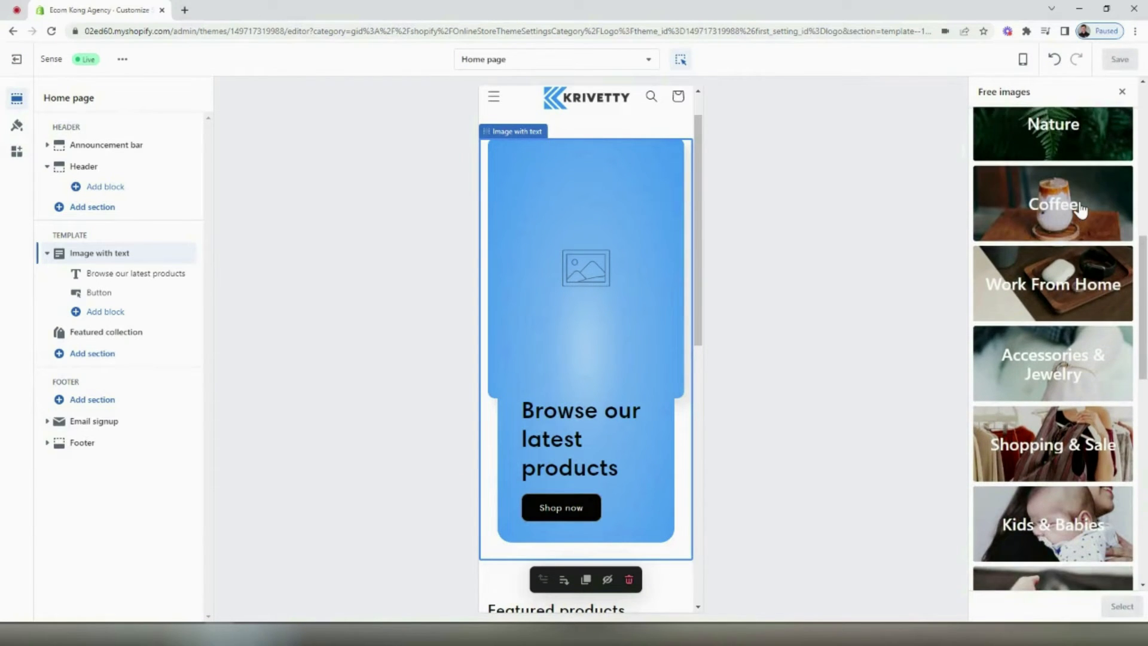
scroll(1080, 211, down, 1)
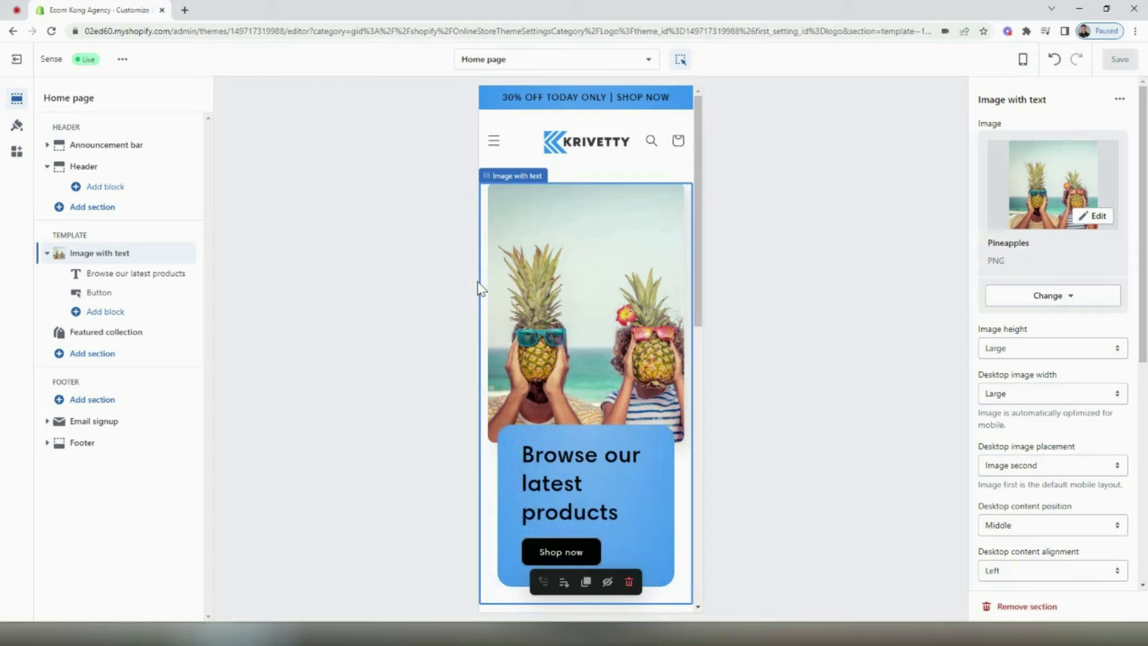
Change the heading of the Image with text section to "Summer is finally here"
scroll(544, 293, down, 2)
triple_click(575, 366)
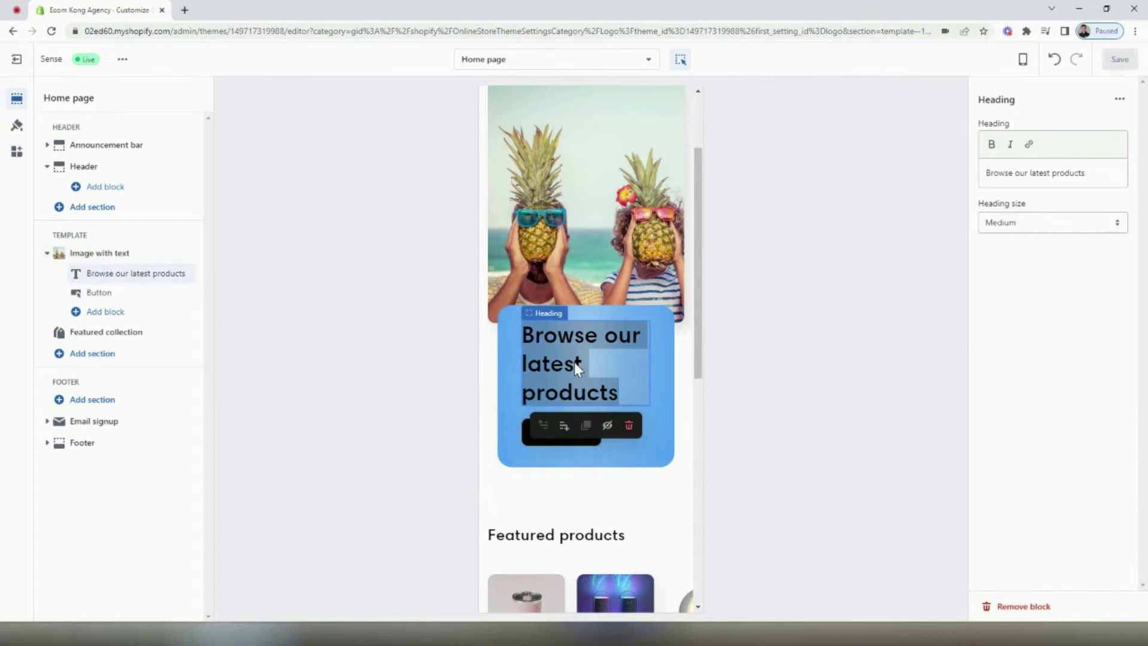
triple_click(1031, 173)
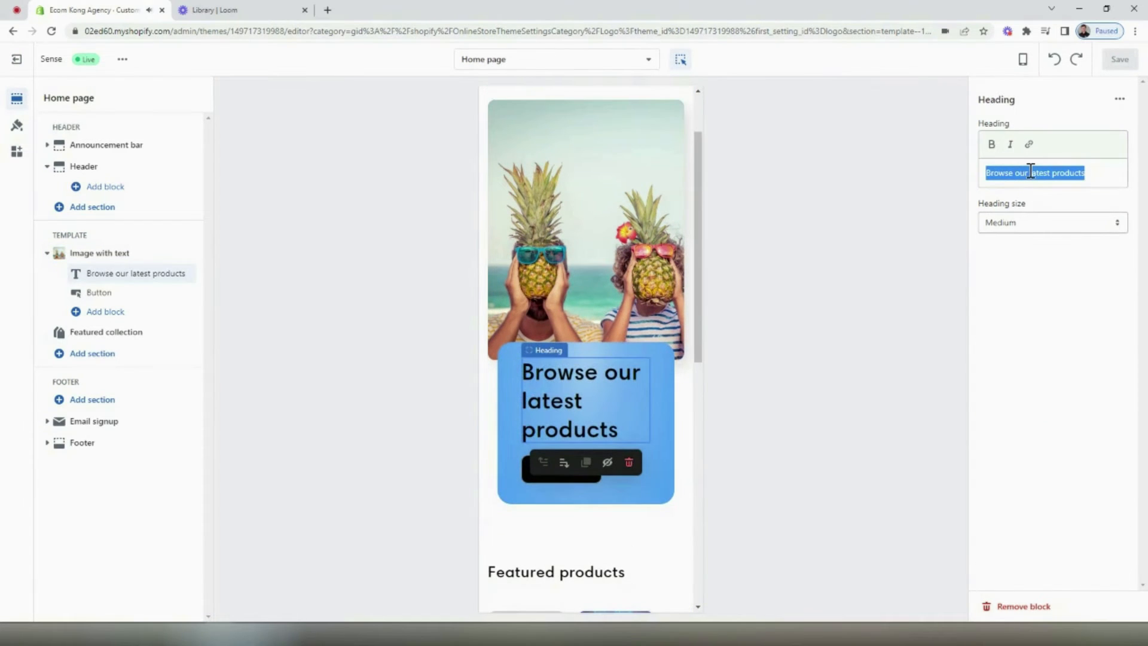
text(Summer is finally here)
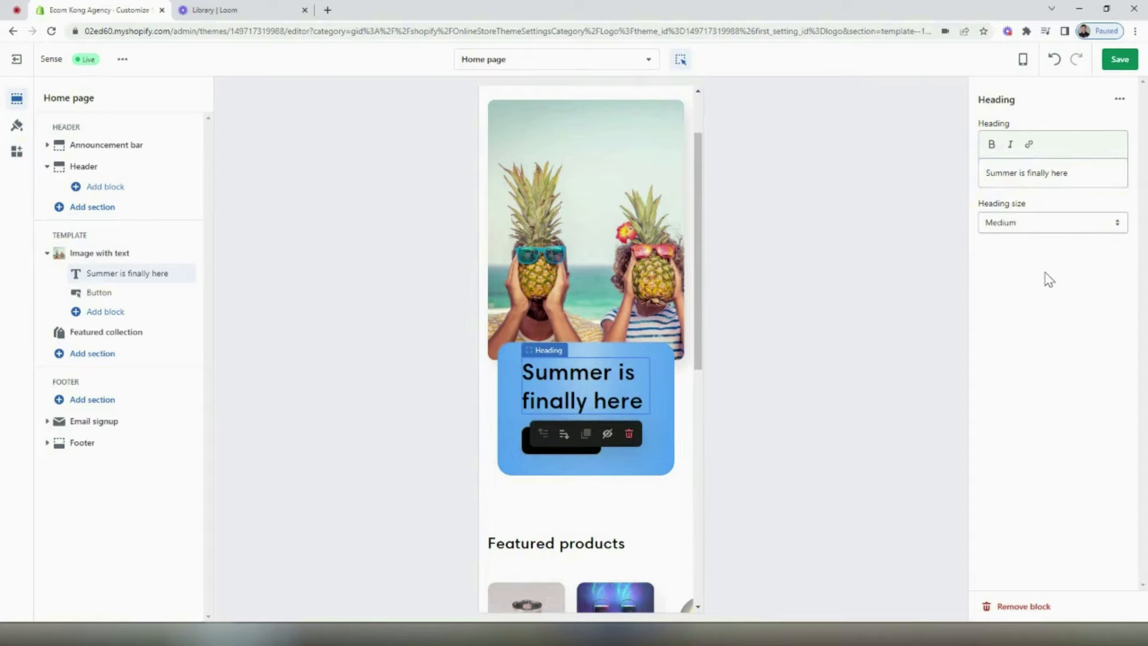
Add a text block to the Image with text section and set its text style to Subtitle
click(123, 312)
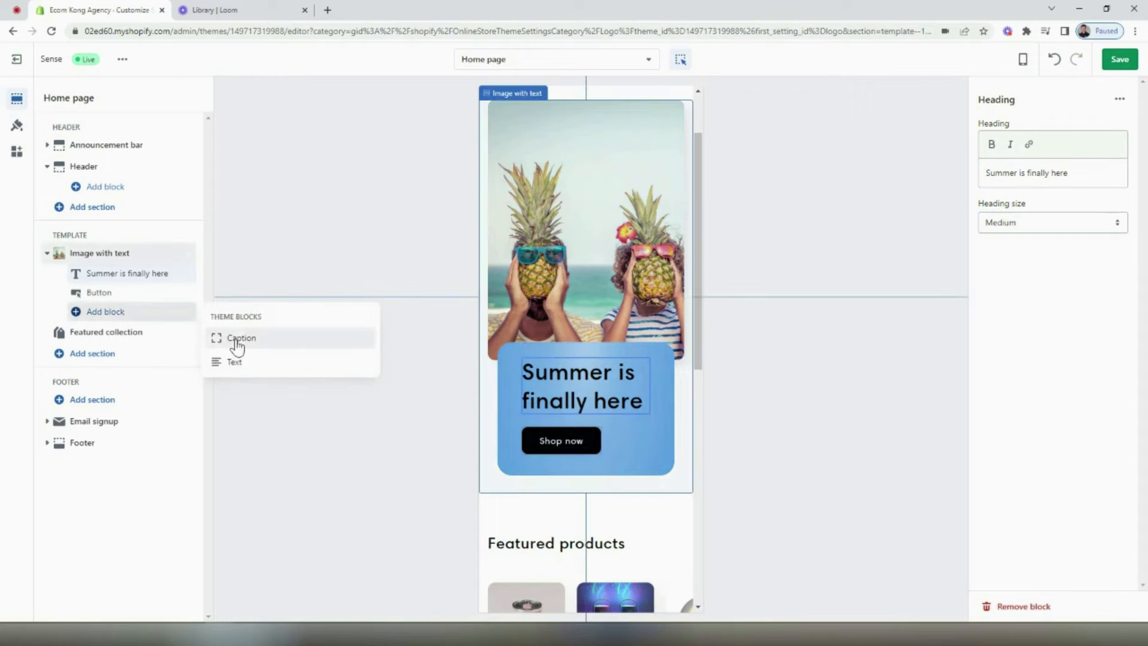
click(234, 361)
click(1022, 278)
click(1023, 296)
Replace the text block's content with "Shop the latest and greatest goods from Krivetty with confidence!" and save
triple_click(1065, 214)
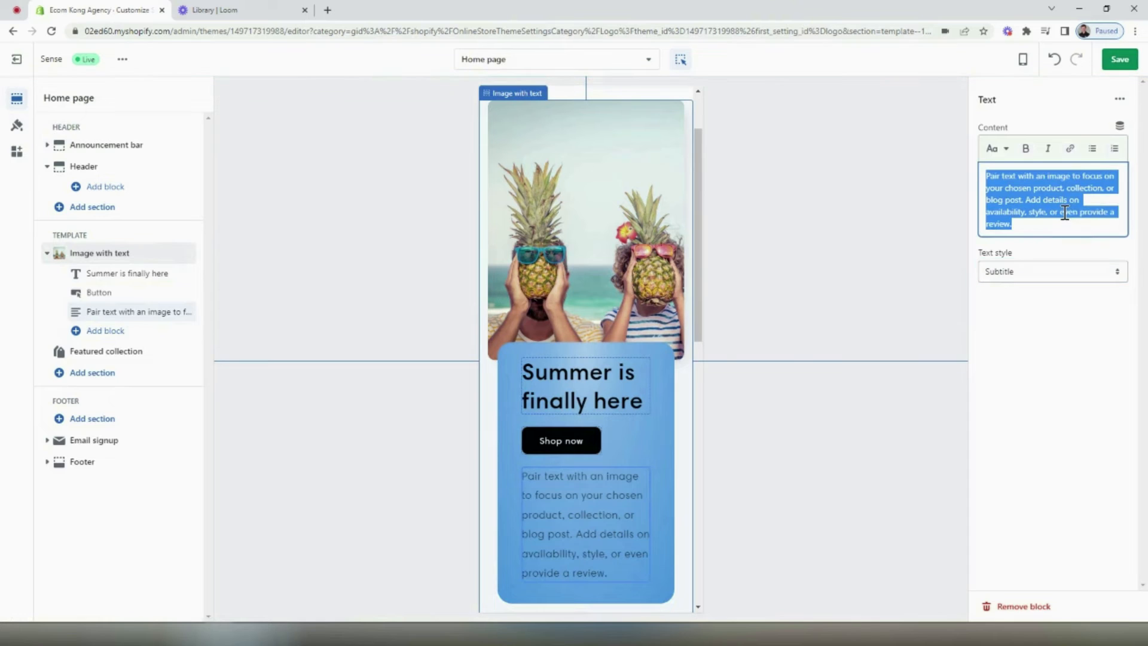
text(Shop )
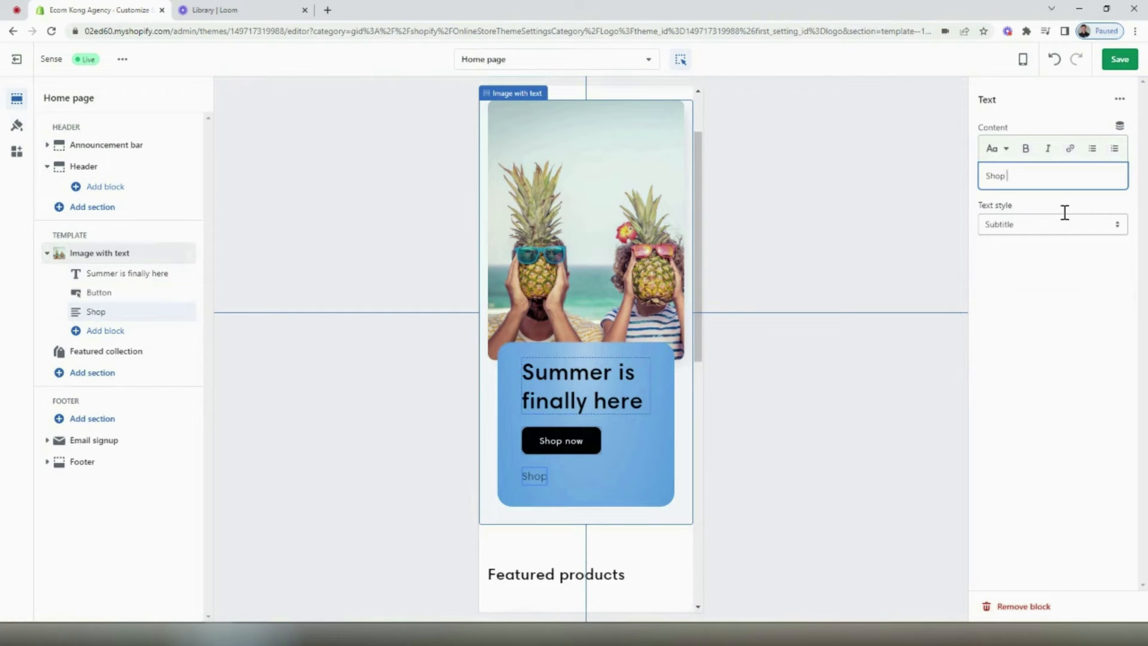
text(the latest)
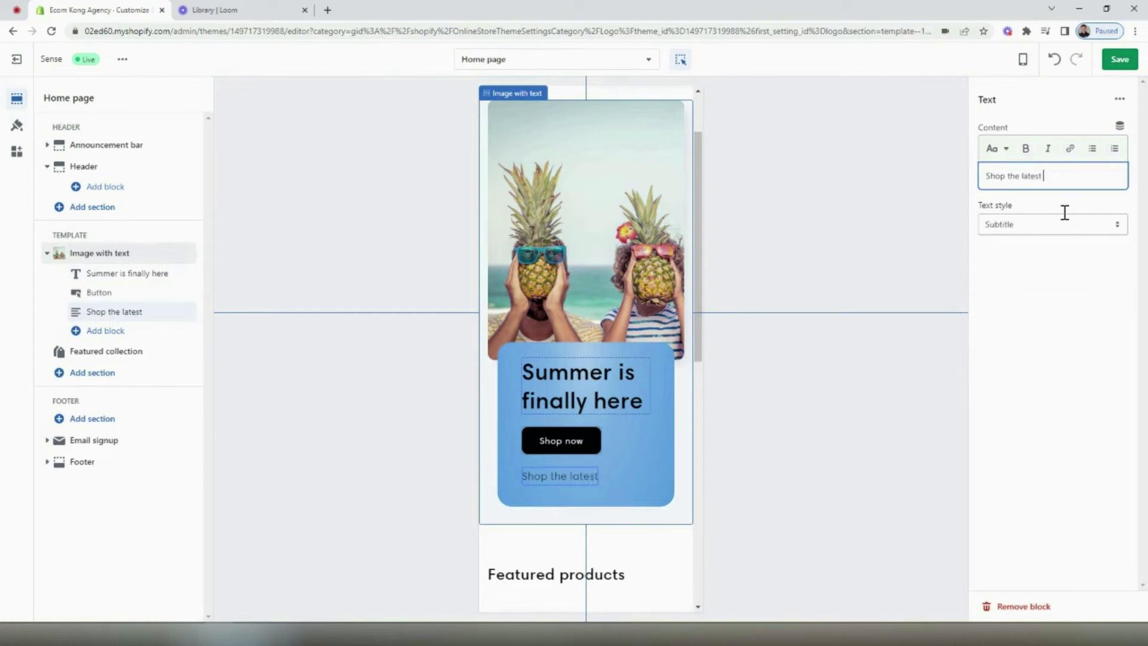
text( and greatest)
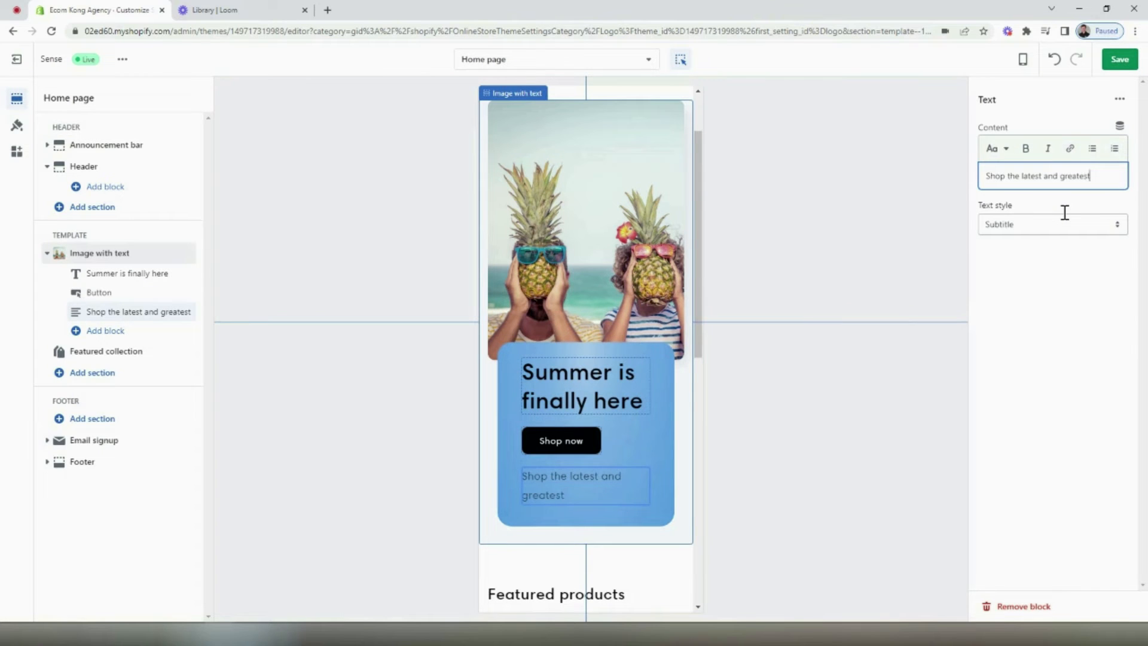
text( goods from)
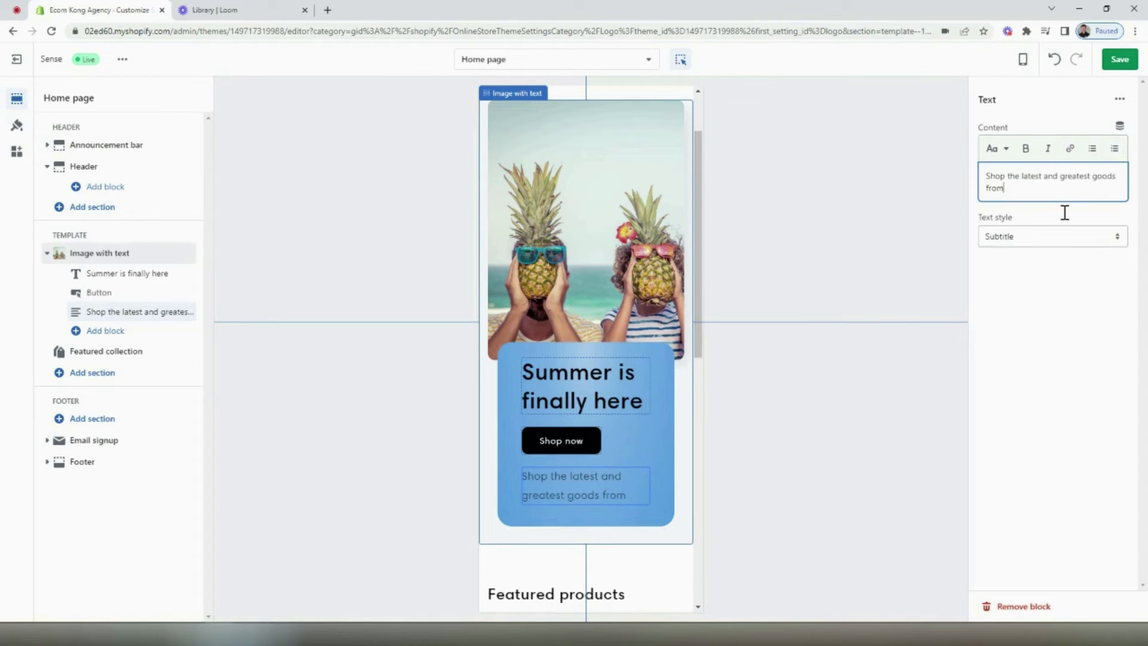
text( Krivetty with co)
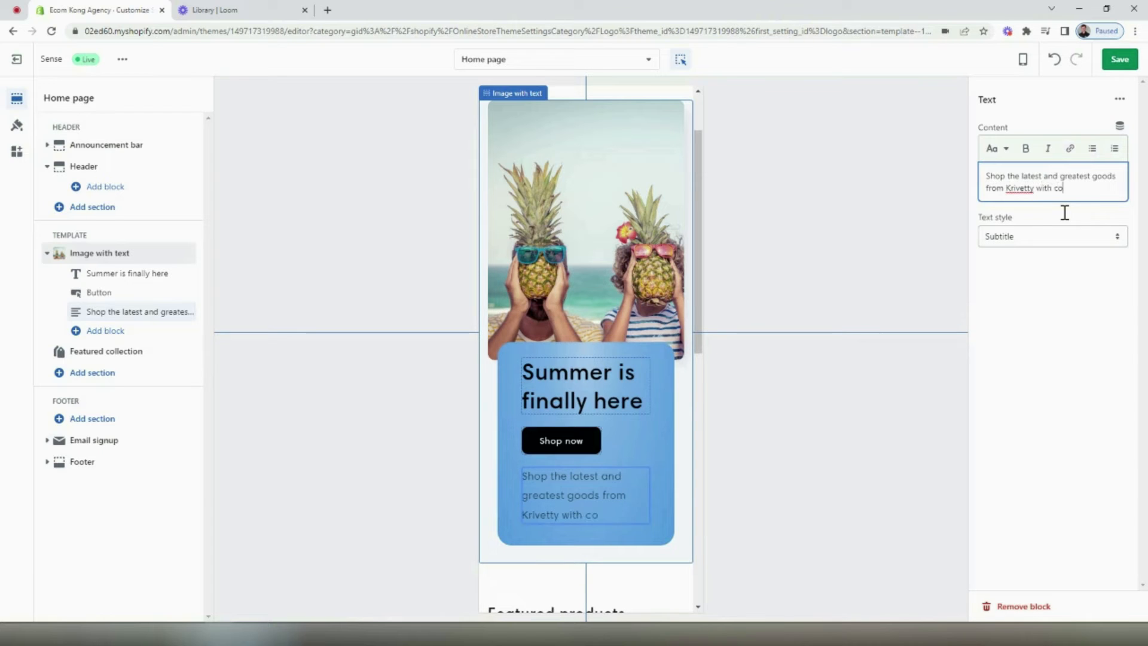
key(BackSpace)
key(BackSpace)
key(BackSpace)
text(dence!)
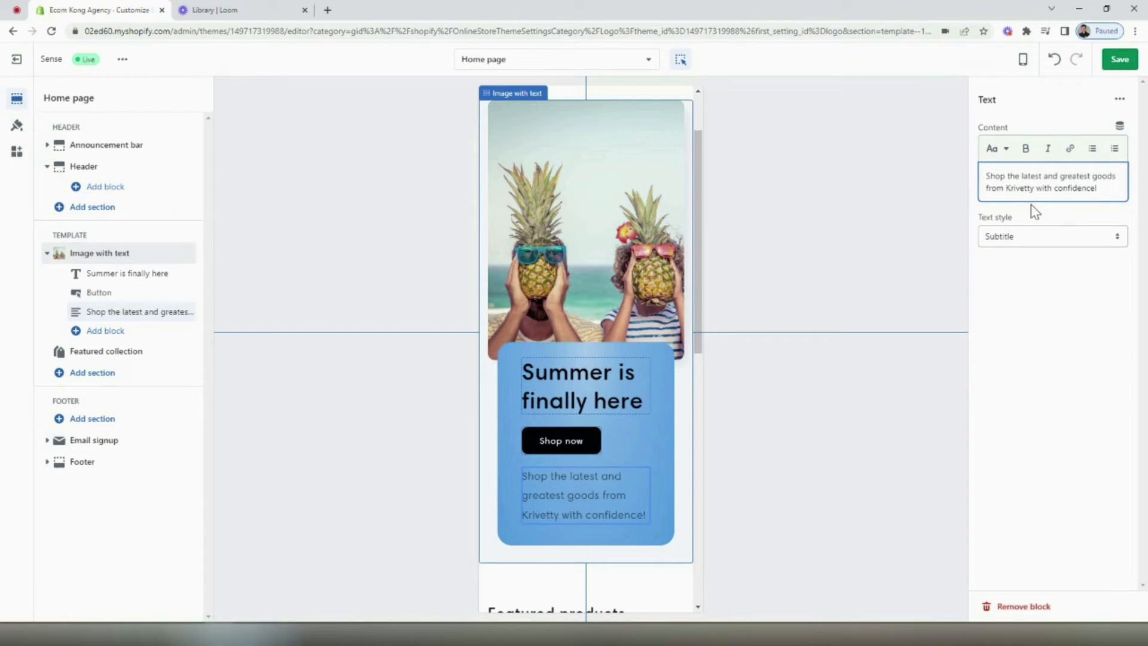
click(1126, 57)
Change the Featured collection section's heading to "Shop Best Sellers" and save the change
click(658, 282)
scroll(640, 228, down, 6)
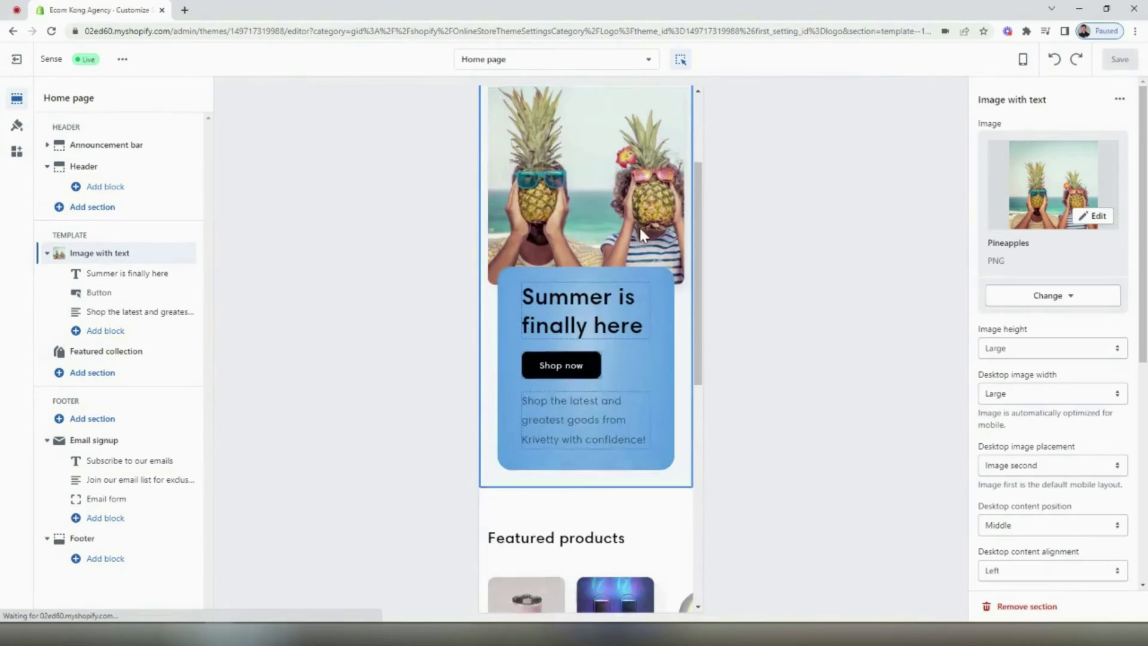
click(613, 263)
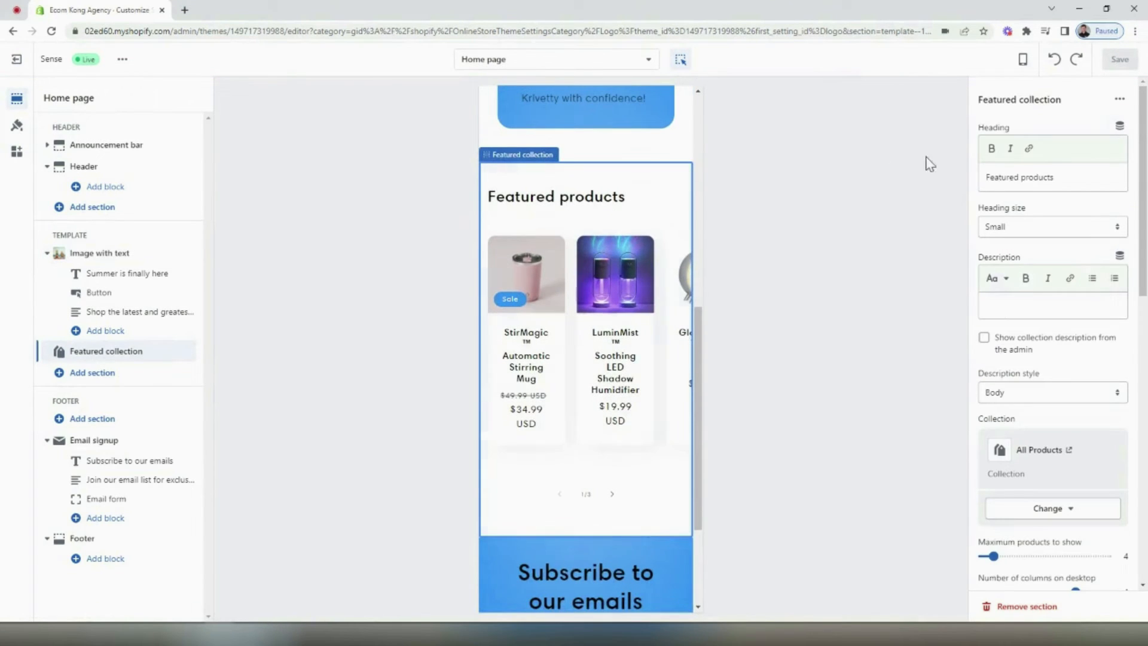
triple_click(1042, 179)
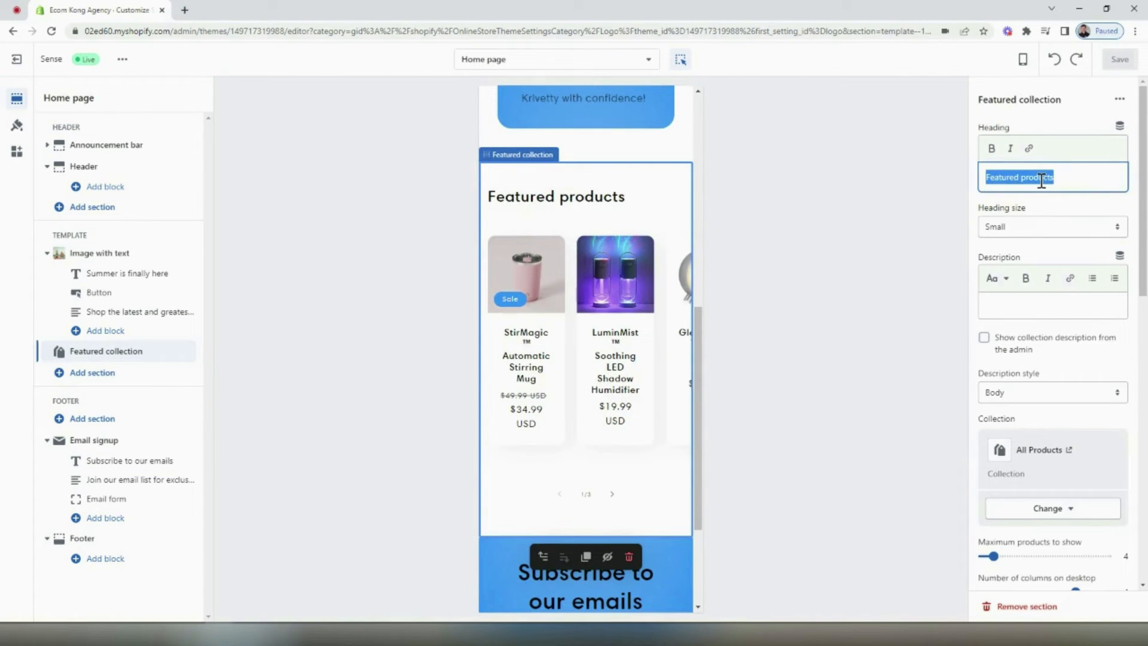
text(Shop Best Sellers)
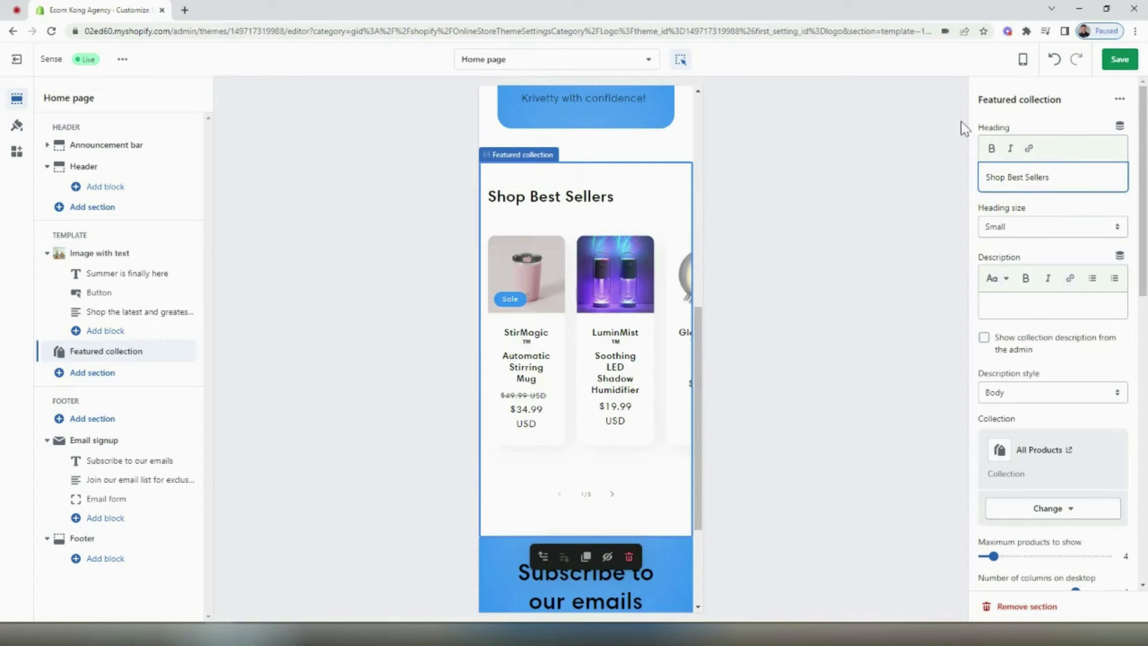
click(859, 230)
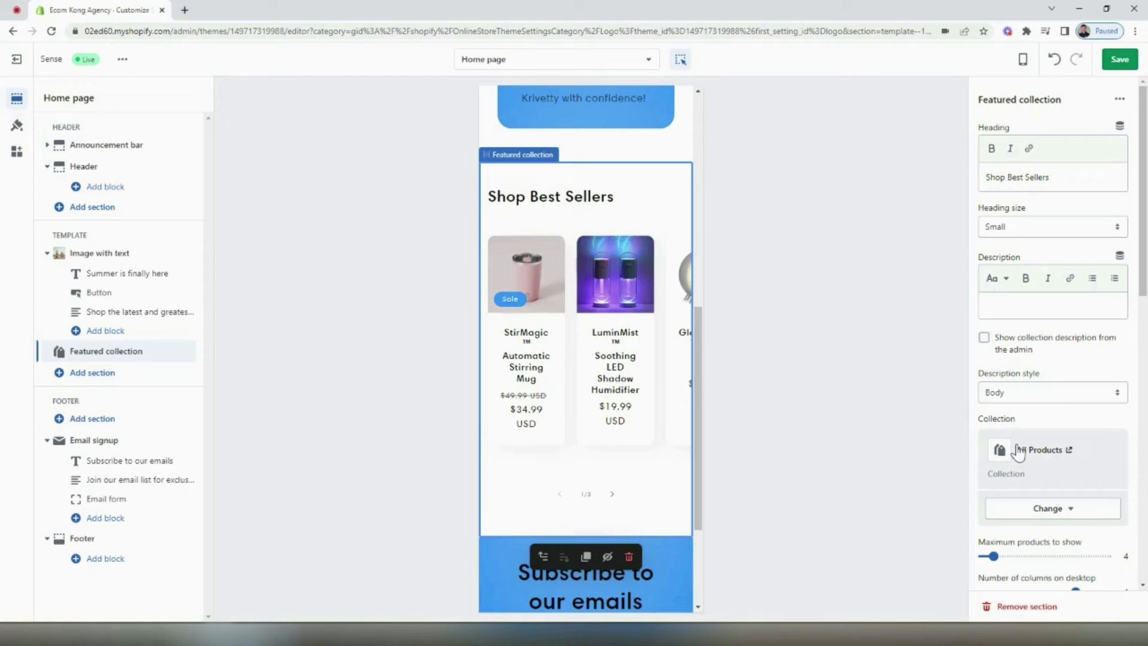
click(1119, 60)
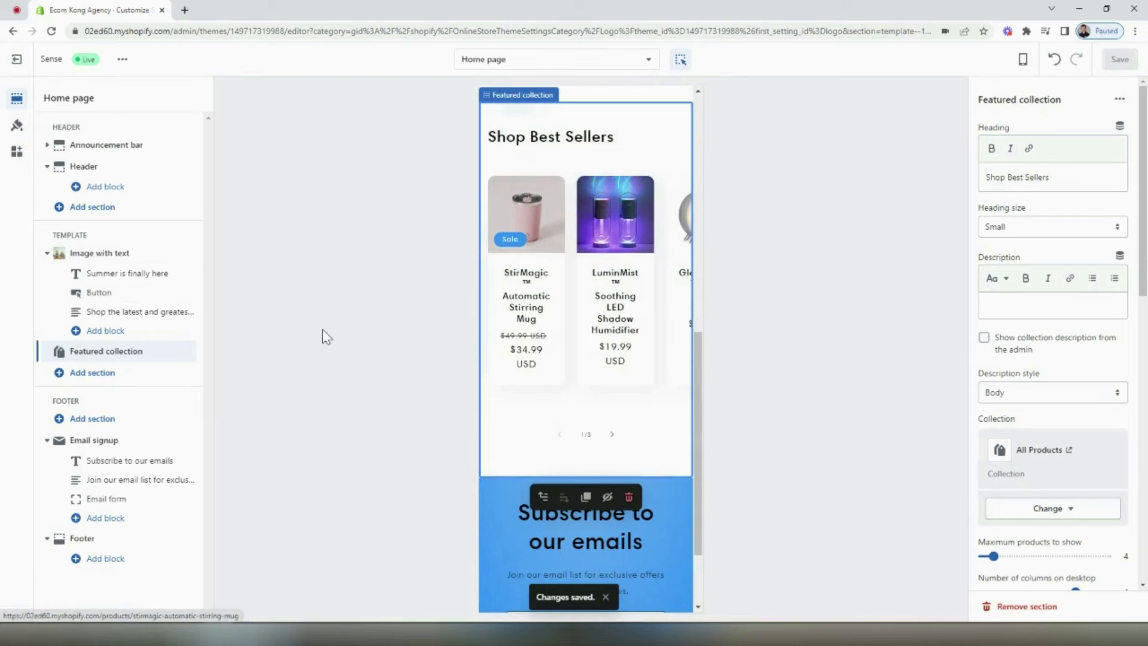
Add a second Image with text section below the Featured collection on the home page
click(76, 377)
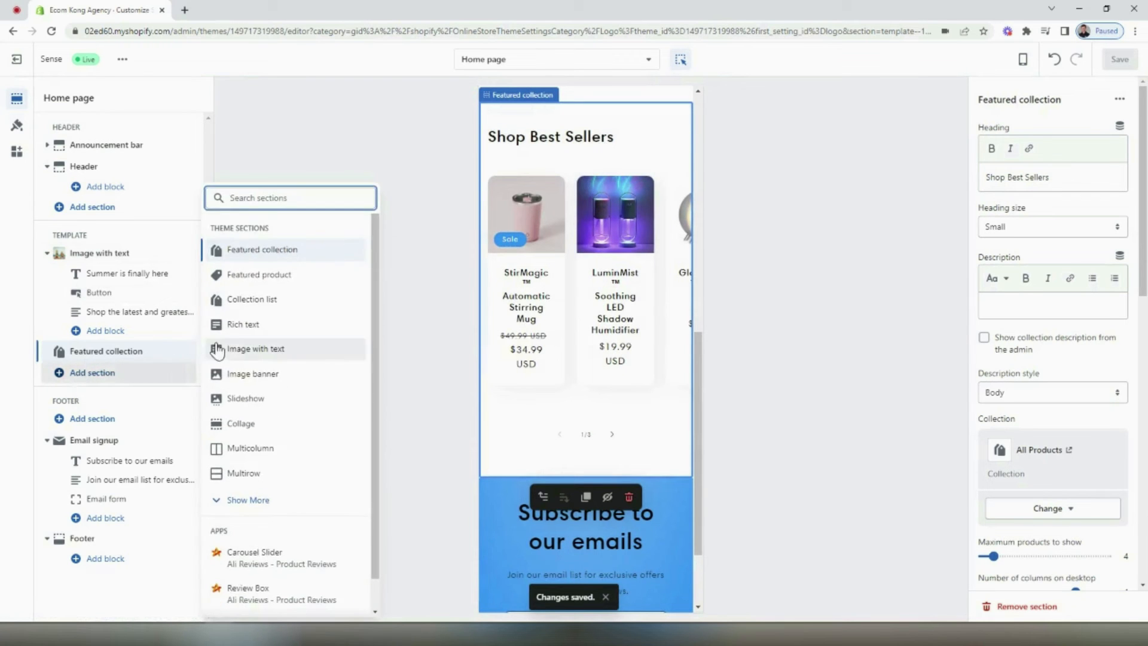
click(241, 351)
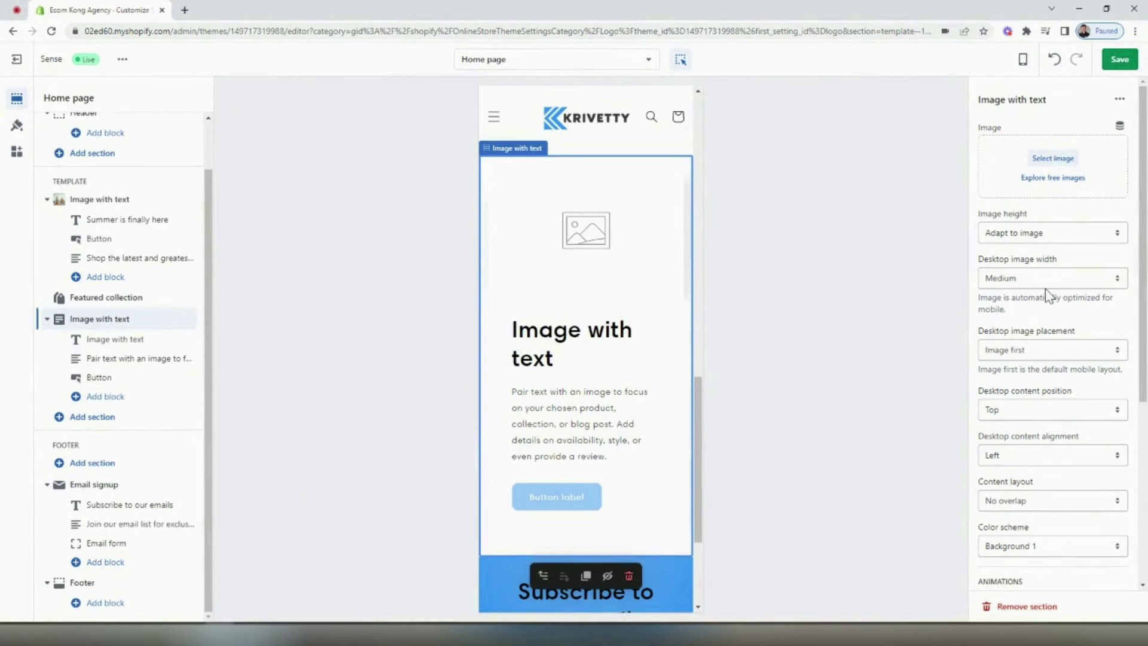
Set the color scheme of the second Image with text section to Background 2 and compare it with the first section
scroll(1045, 288, down, 3)
click(1031, 367)
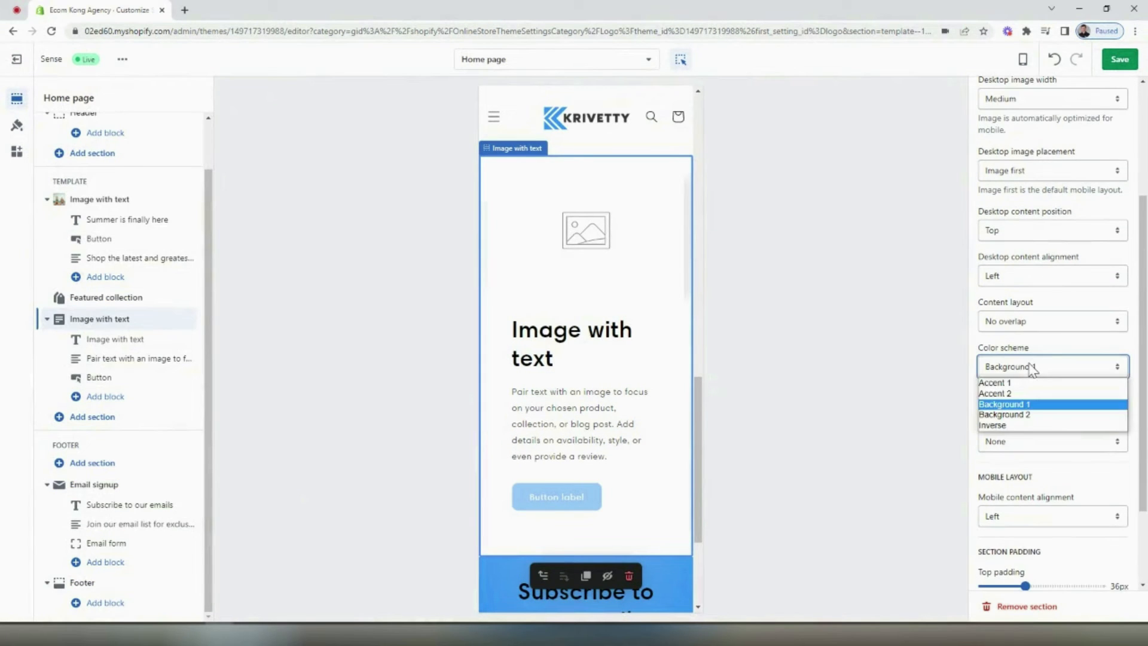
click(1010, 415)
scroll(592, 304, up, 5)
scroll(585, 304, up, 8)
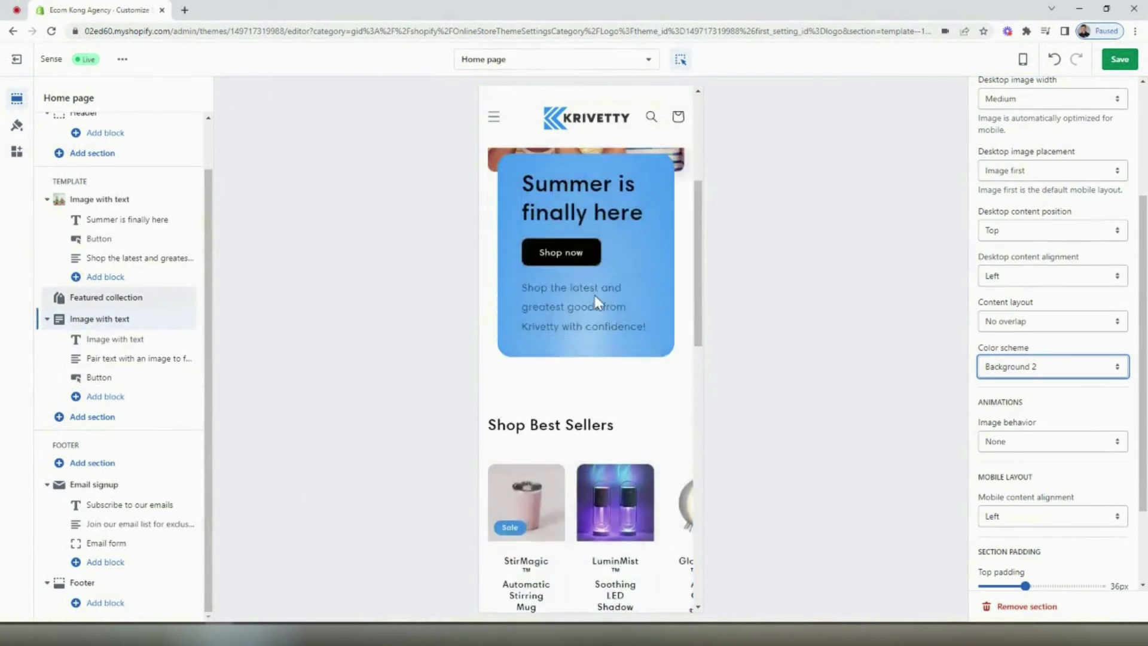
scroll(603, 290, down, 10)
scroll(604, 293, down, 4)
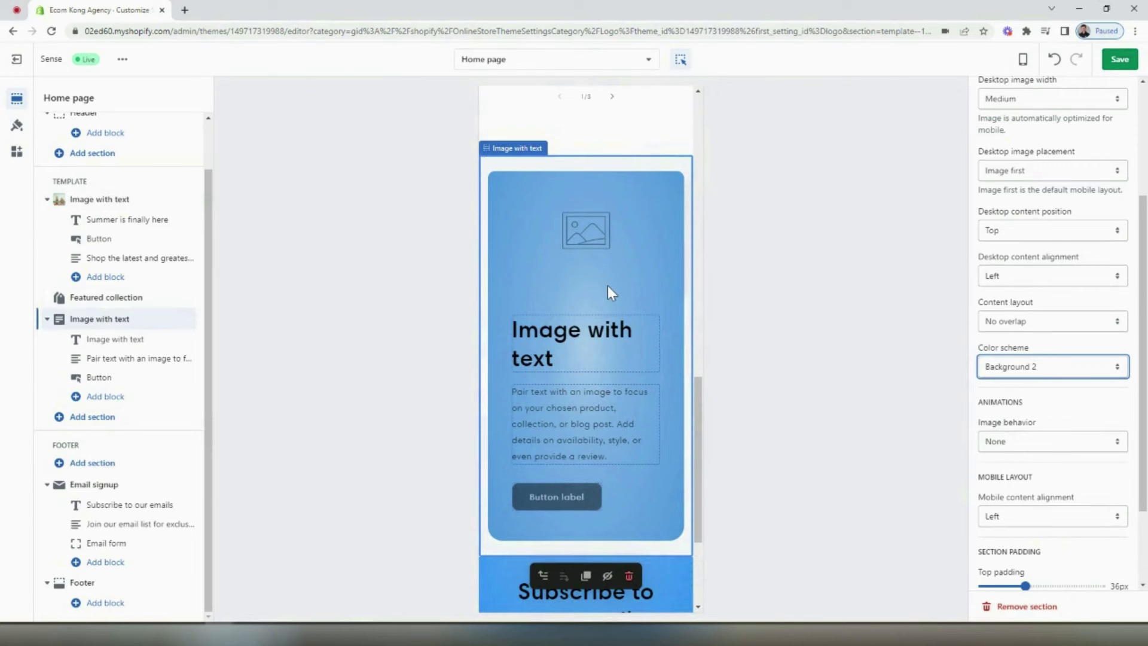
Assign the Hammock_Relaxing picture as the second Image with text section's image
click(607, 286)
click(1052, 159)
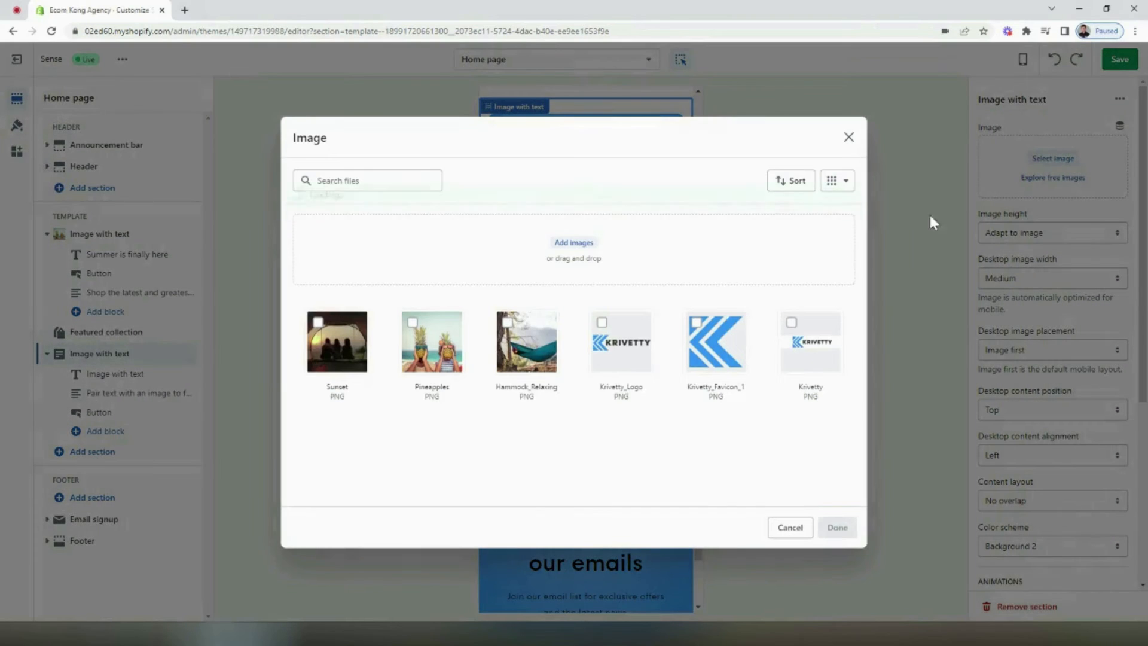
click(519, 362)
click(837, 528)
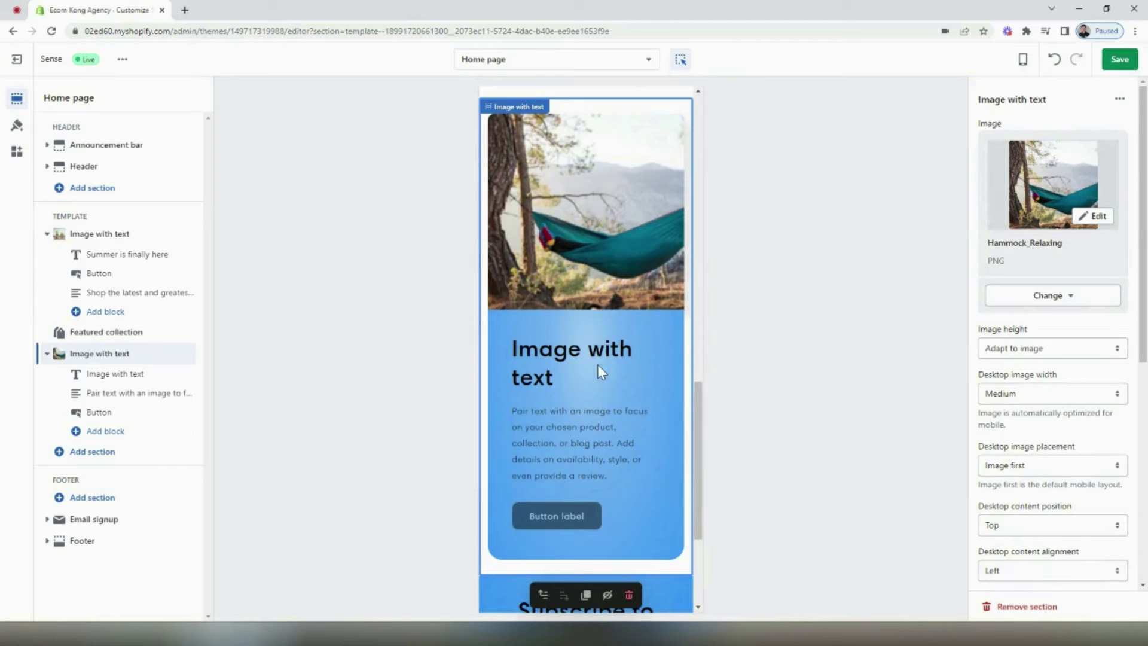
Change the second Image with text section's heading to "Shop with confidence"
click(580, 354)
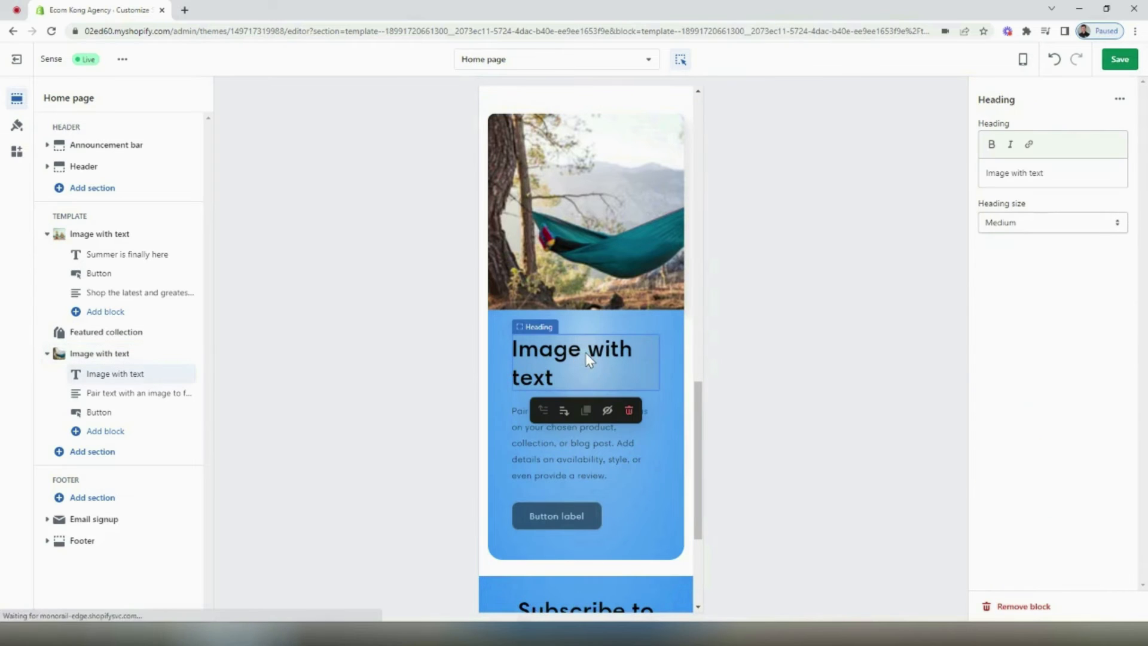
triple_click(1007, 177)
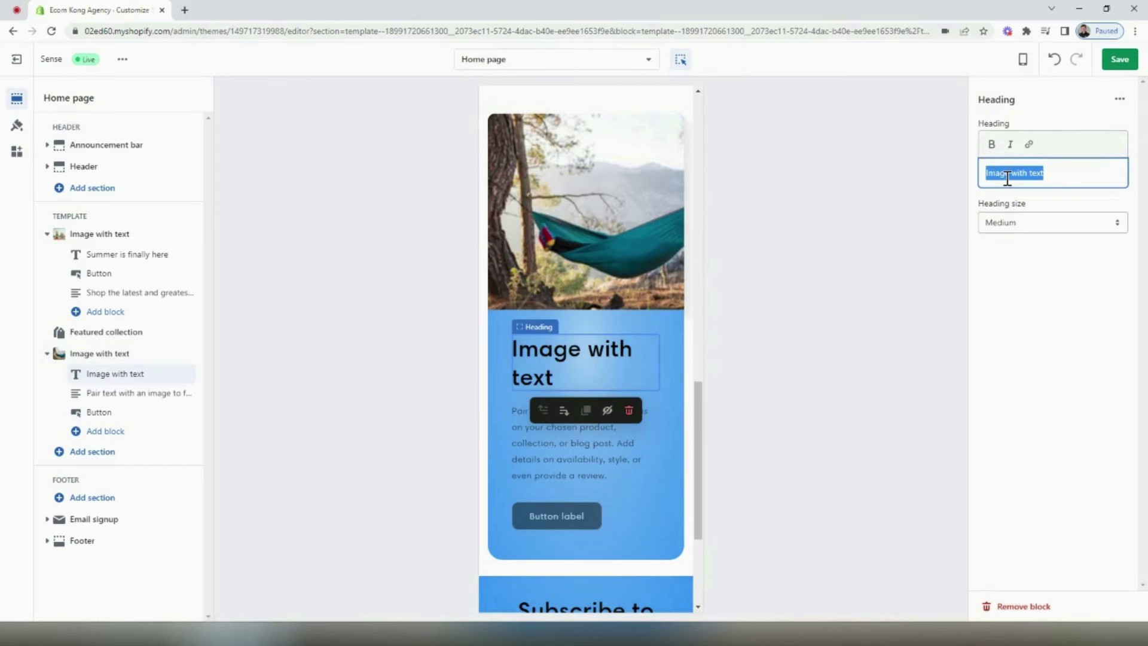
text(Shop)
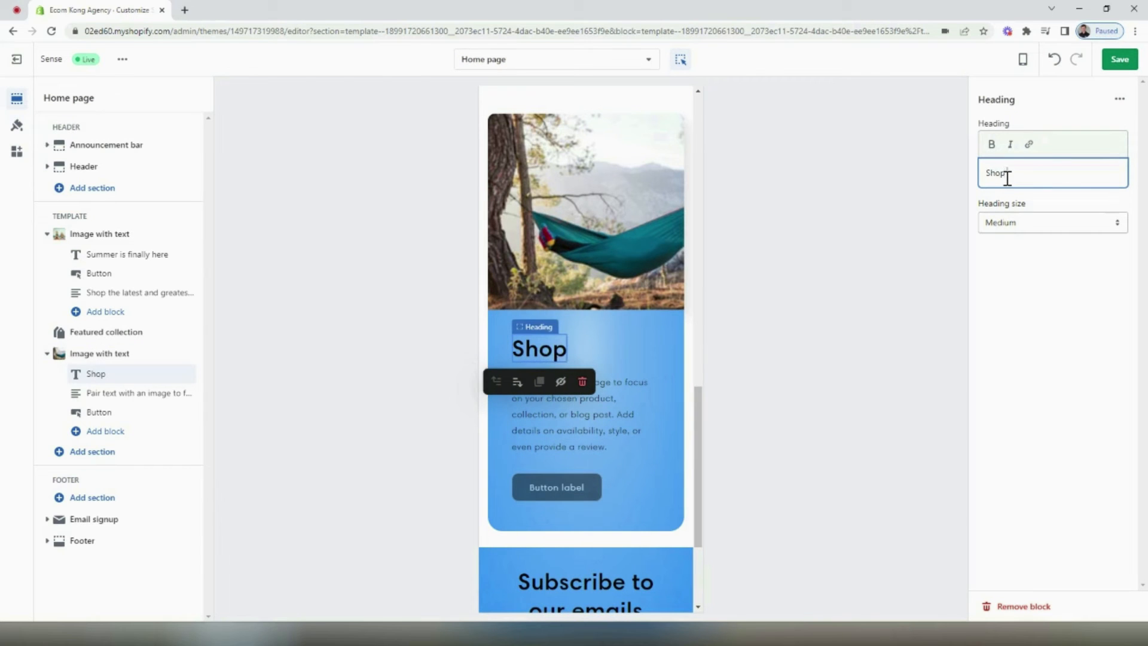
text( with confidence)
Set the text style of the text block below "Shop with confidence" to Subtitle
click(592, 455)
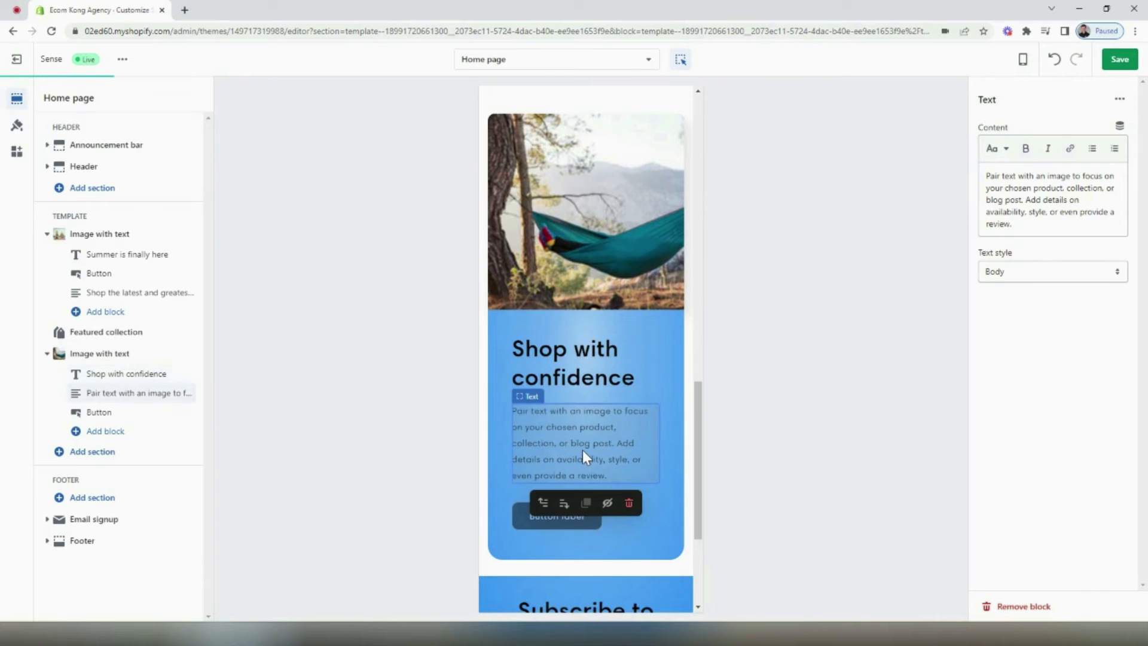
click(1019, 272)
click(1017, 298)
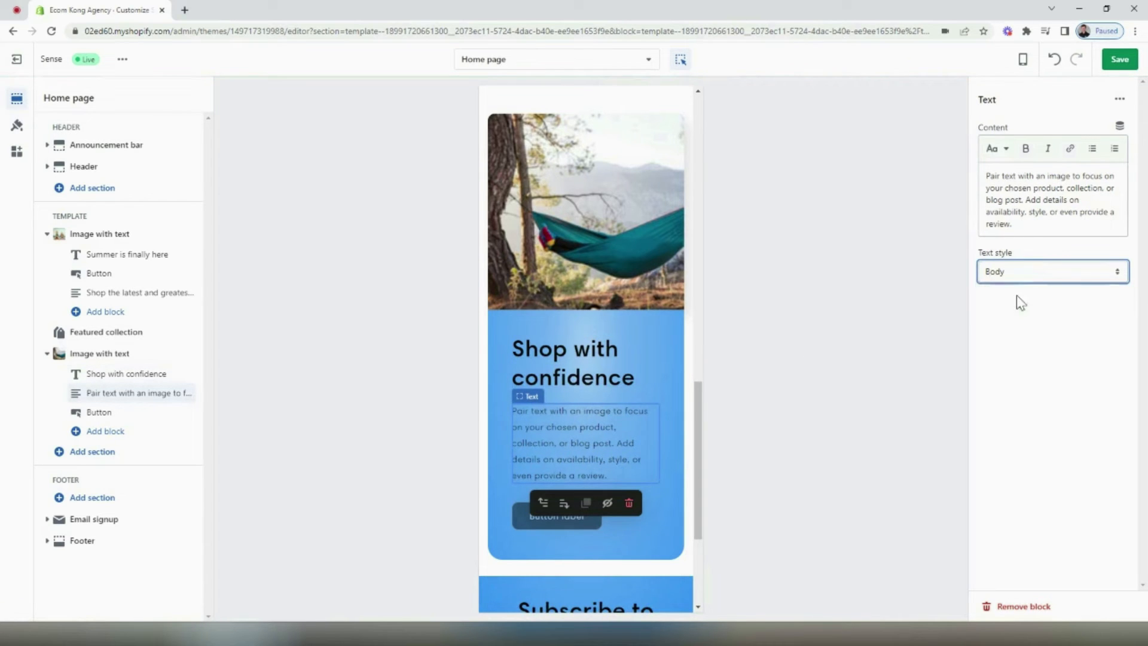
Replace the text block's content with "Every order is personally inspected to ensure quality is on point for every single customer!"
triple_click(1030, 204)
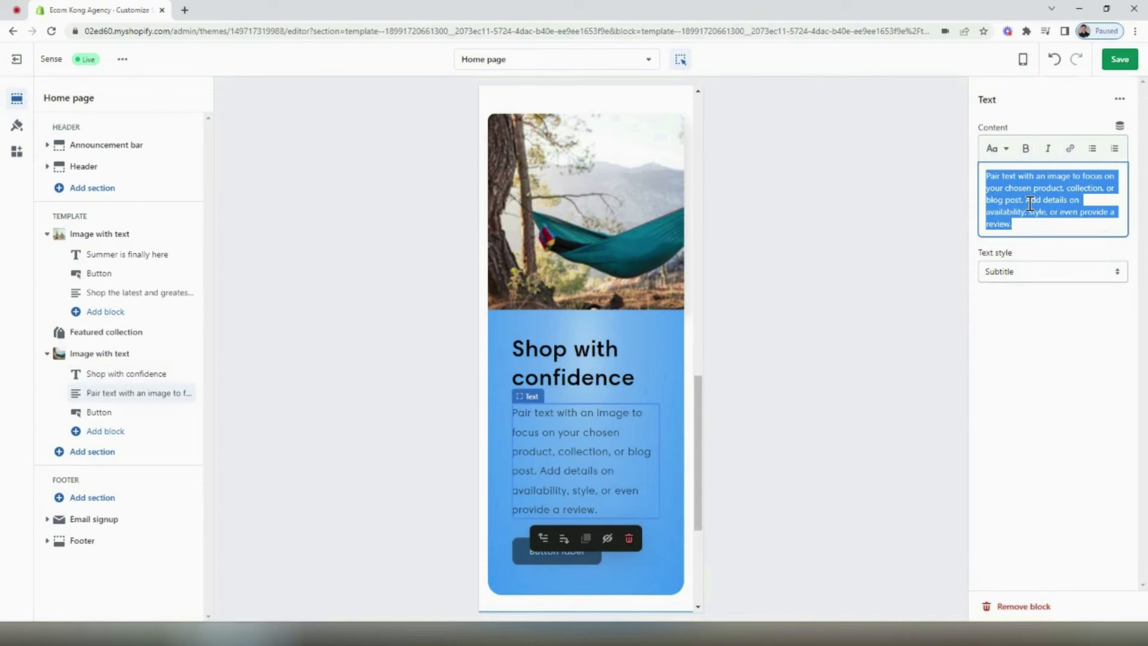
text(Ever)
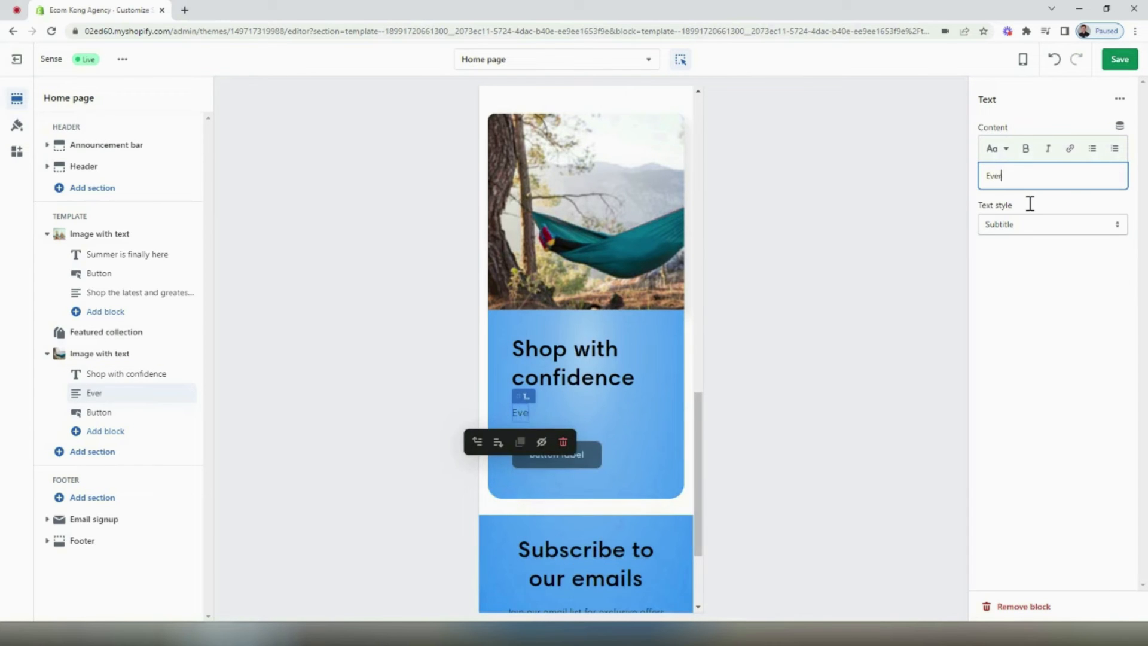
text(y order is pe)
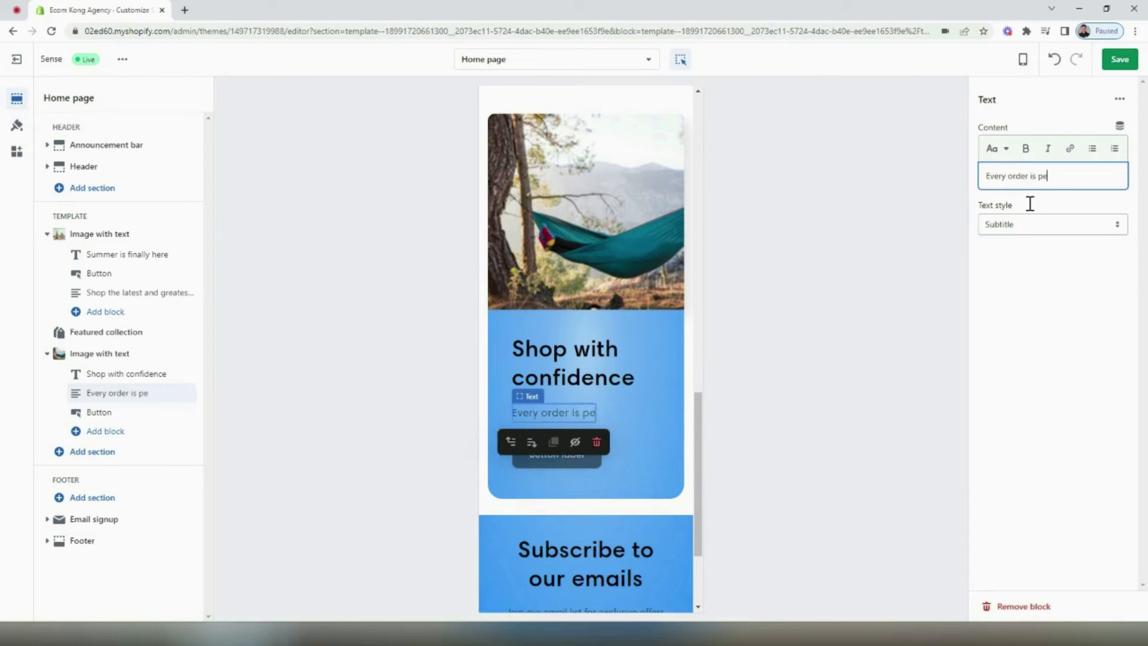
text(rsonally insp)
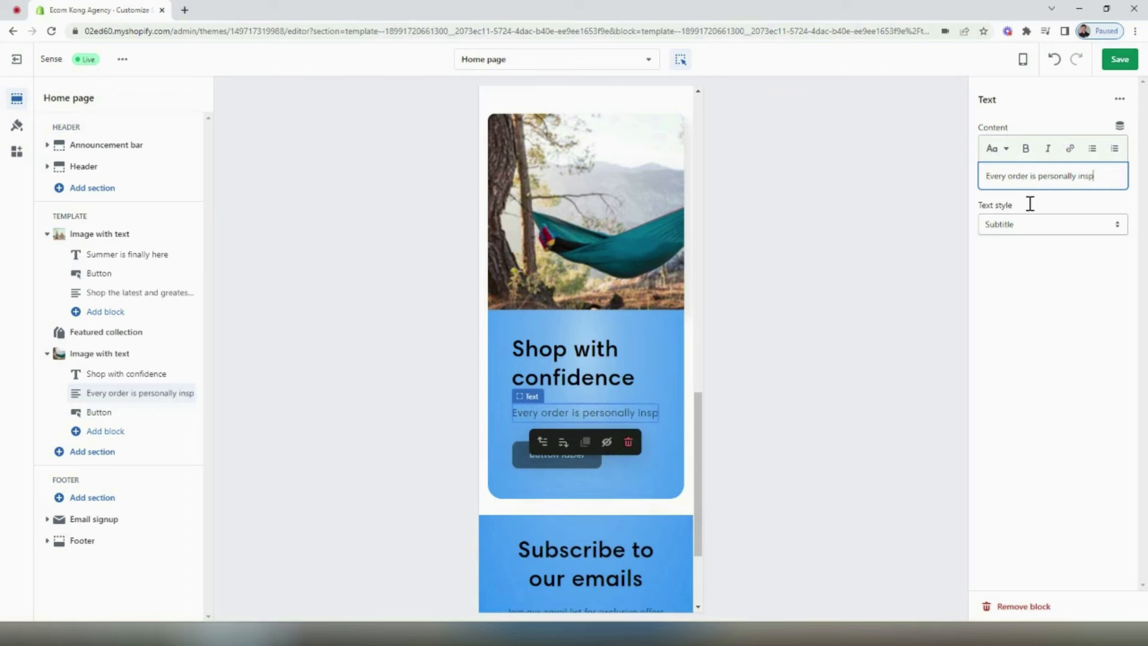
text(ected to ensure qu)
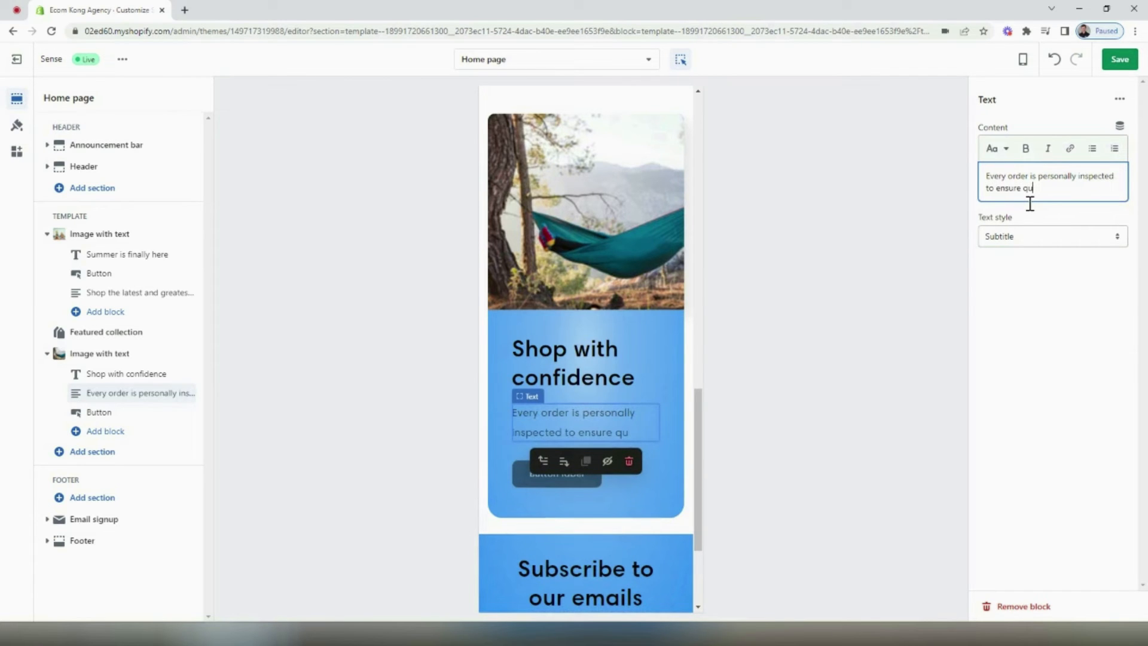
text(ality is on point)
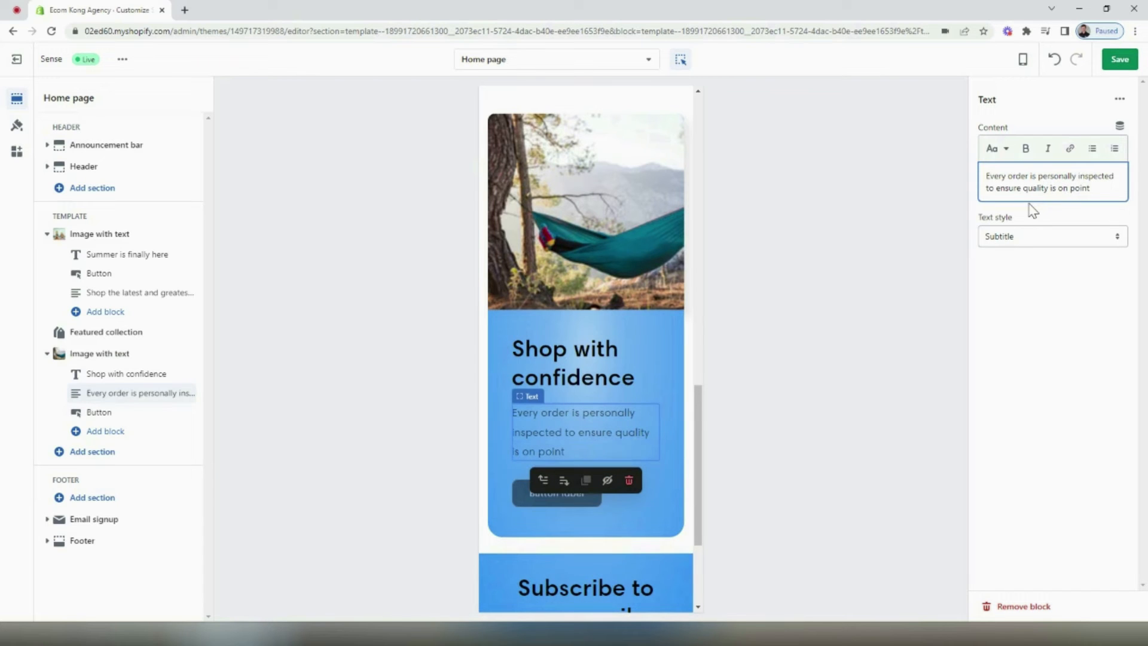
text( for every single customer! Orders a)
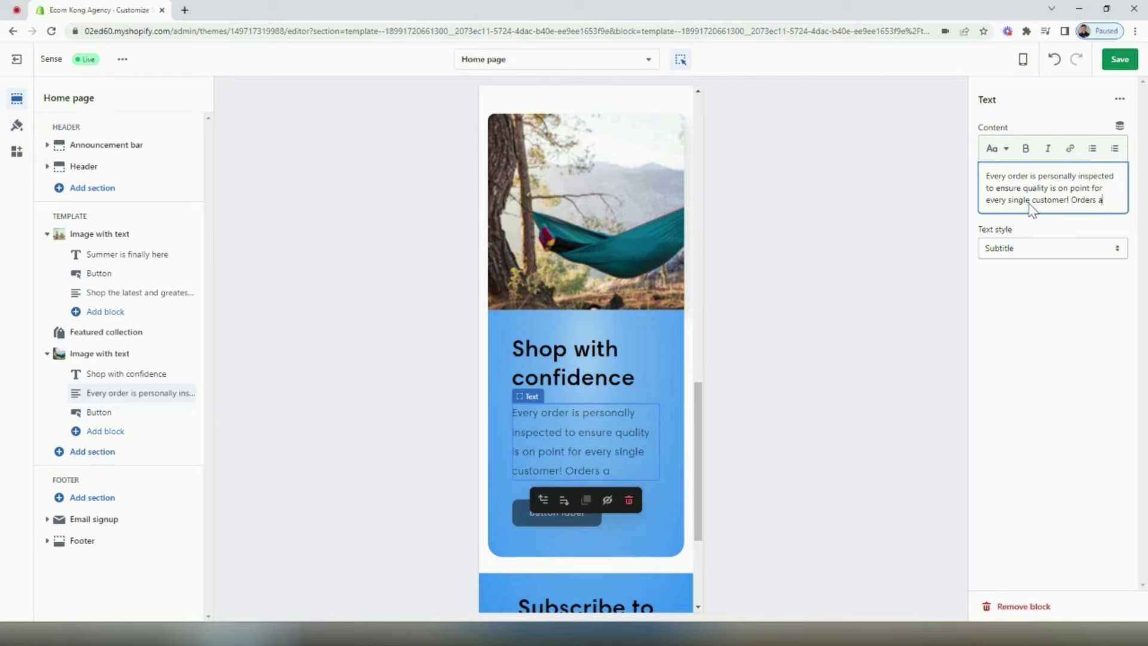
Continue the text block with "Orders are processed in 24-72 hours and tracking information is shared as fast as possible!" and save
text(re processed in 24-72 hour)
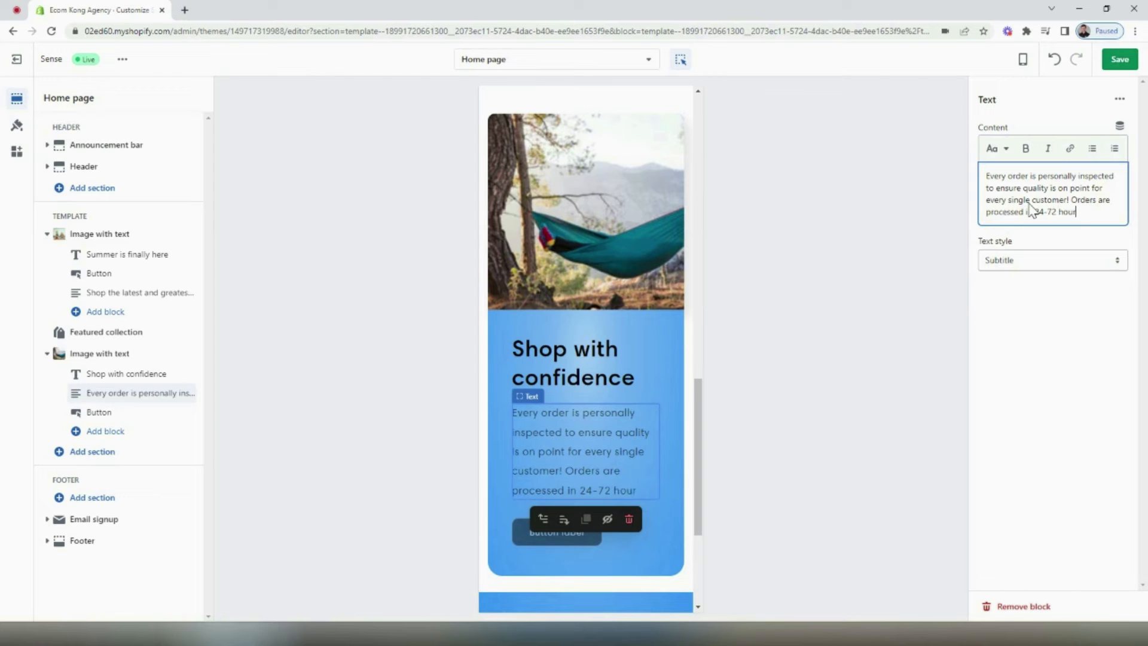
text(s and tracking in)
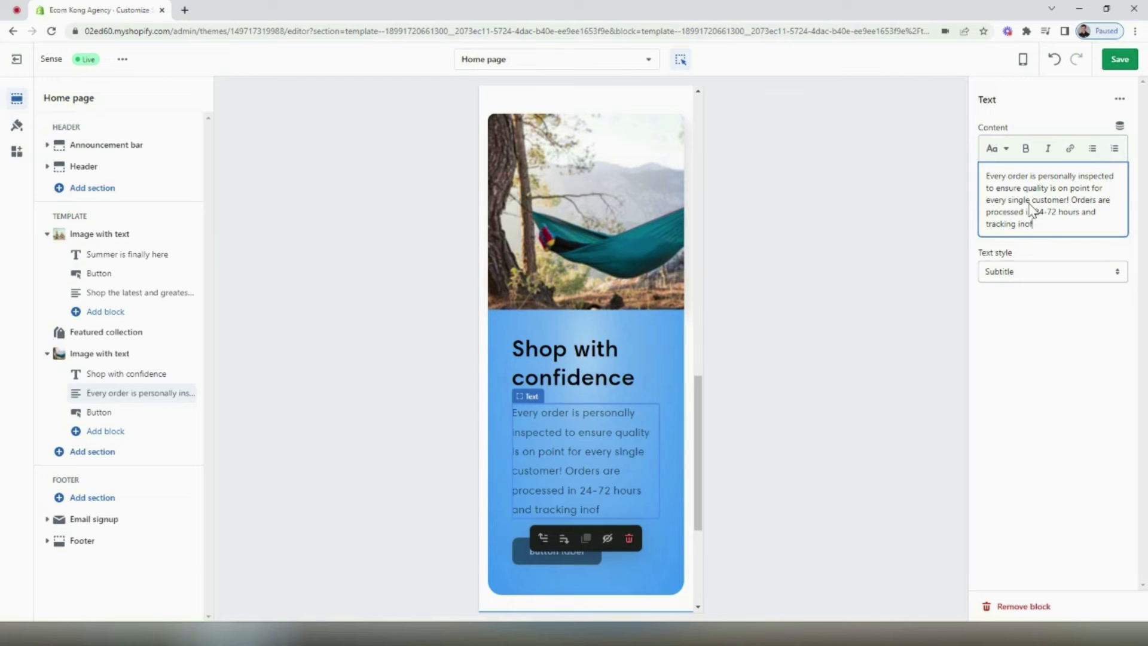
text(formation is shared as fast as possible!)
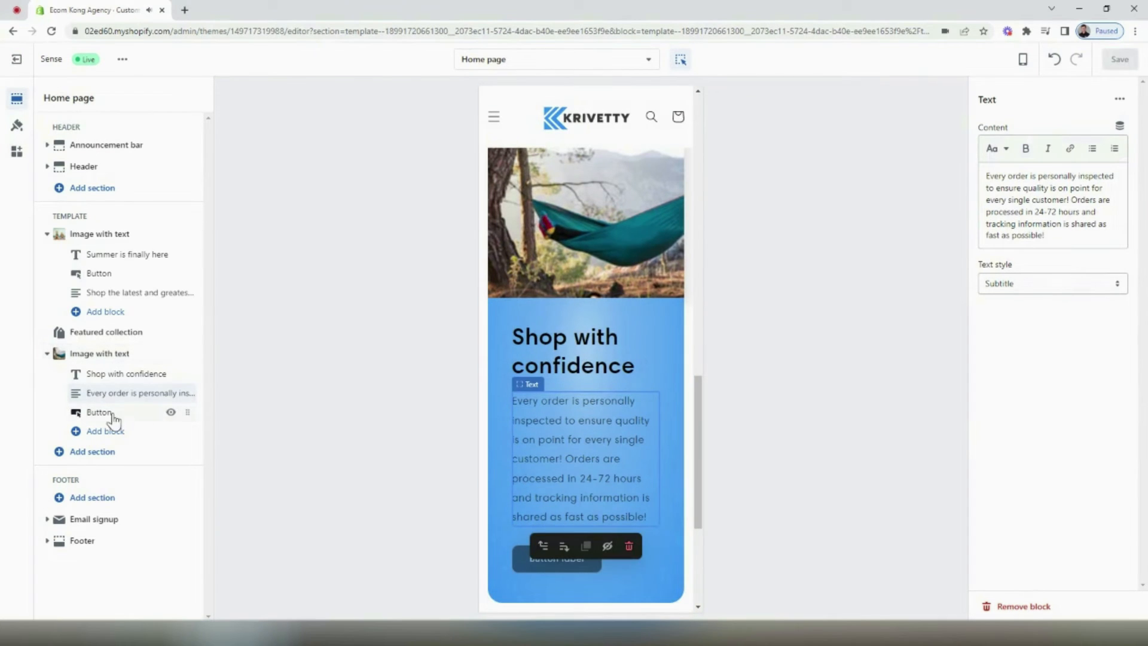
Move the second Image with text section's Button block above its text block and label the button "Shop now"
drag(184, 412, 182, 392)
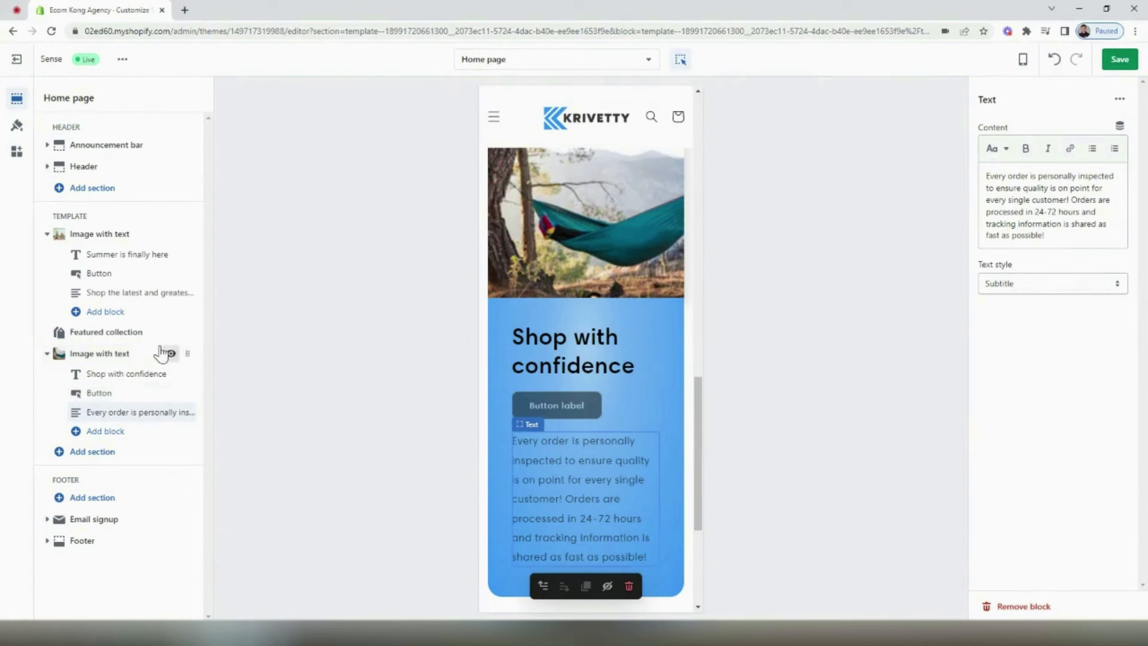
click(150, 393)
triple_click(1028, 143)
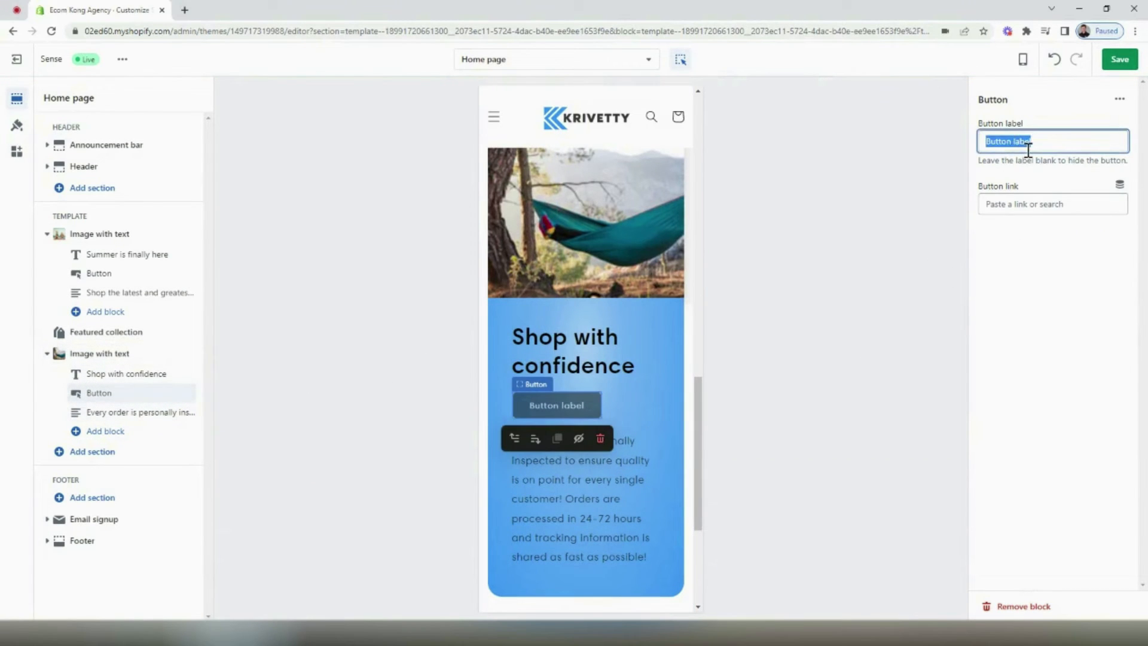
text(Shop )
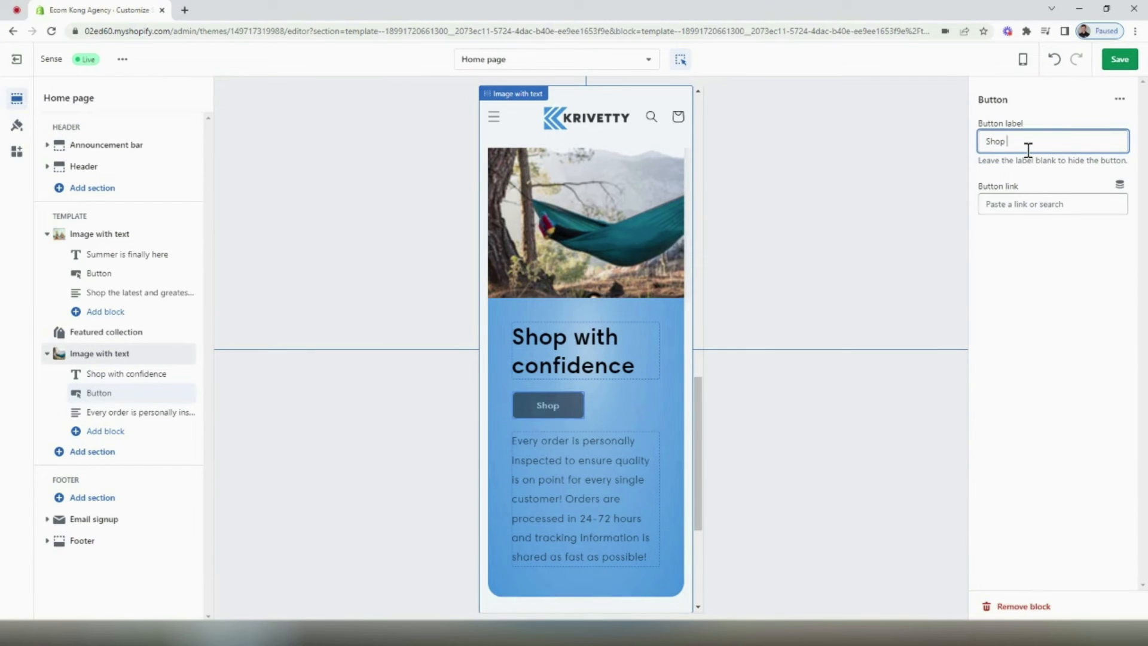
text(now)
Link the "Shop now" button to All products and save the changes
click(1050, 205)
click(1034, 254)
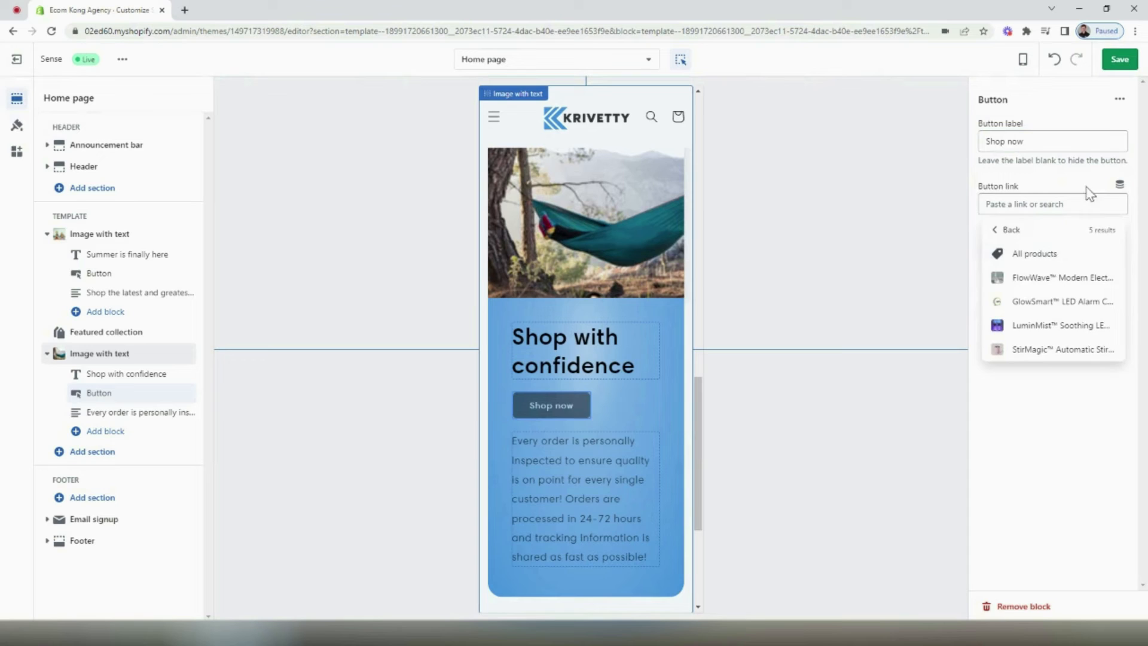
click(1031, 251)
click(1120, 62)
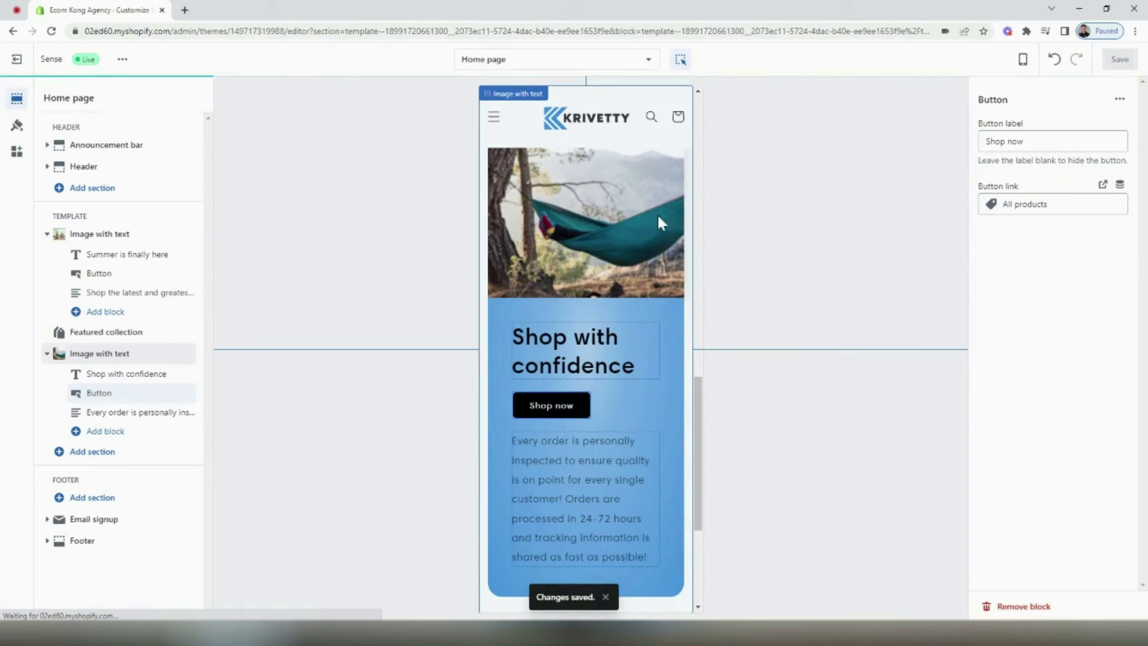
Set the content layout of the second Image with text section to Overlap and save the change
click(100, 353)
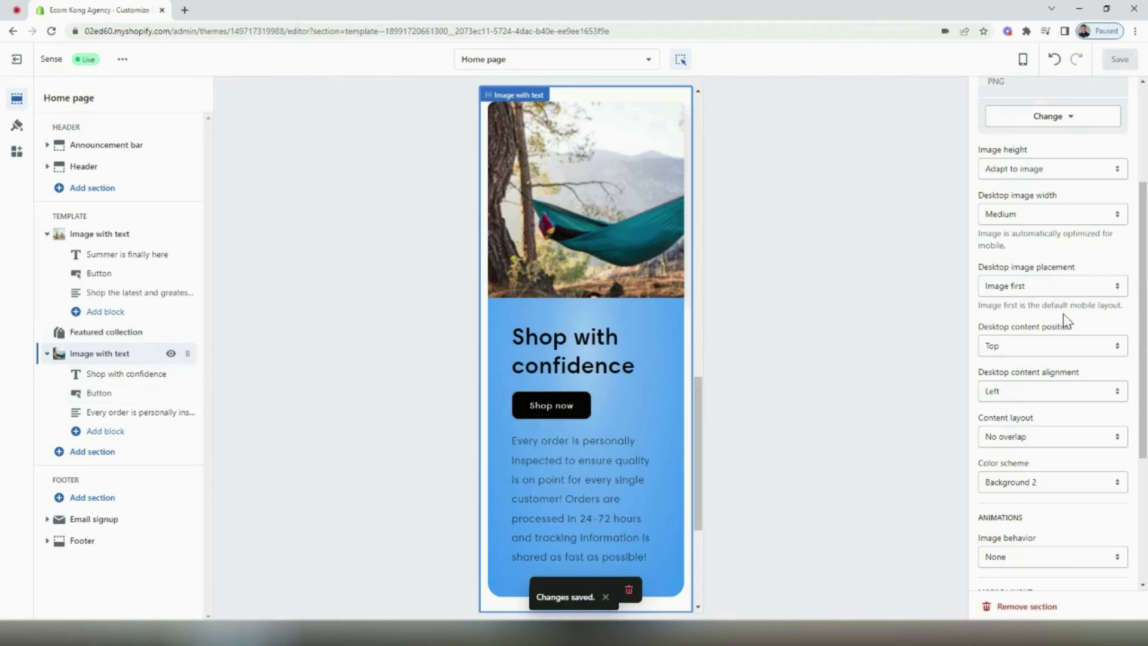
scroll(1061, 323, down, 2)
click(1040, 318)
click(1039, 341)
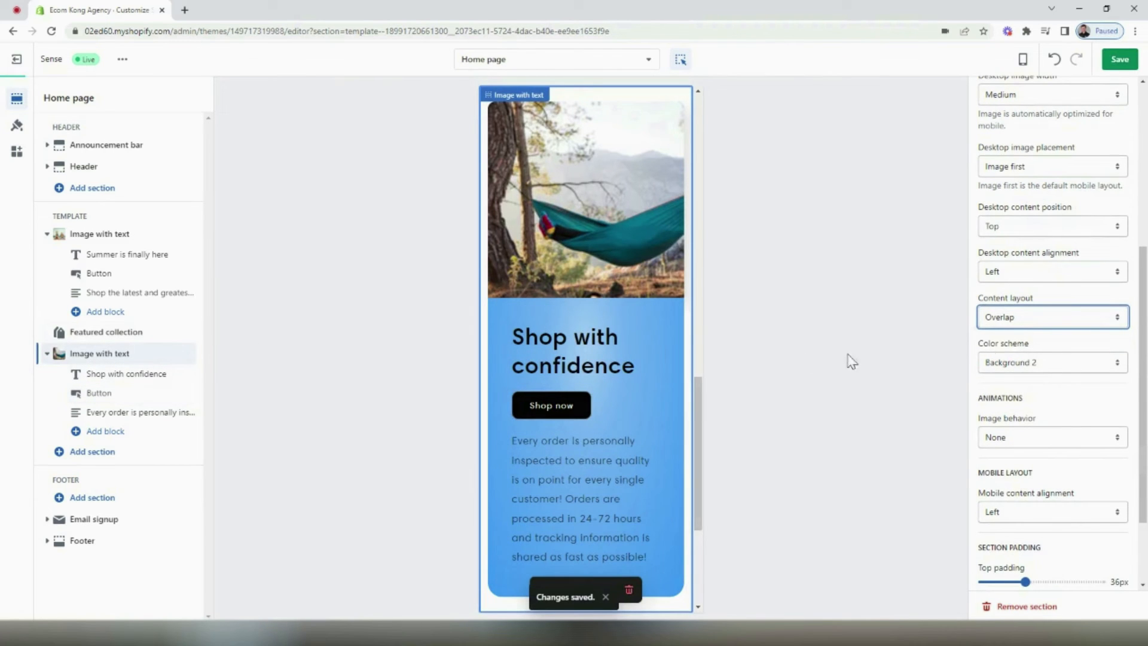
scroll(652, 338, up, 3)
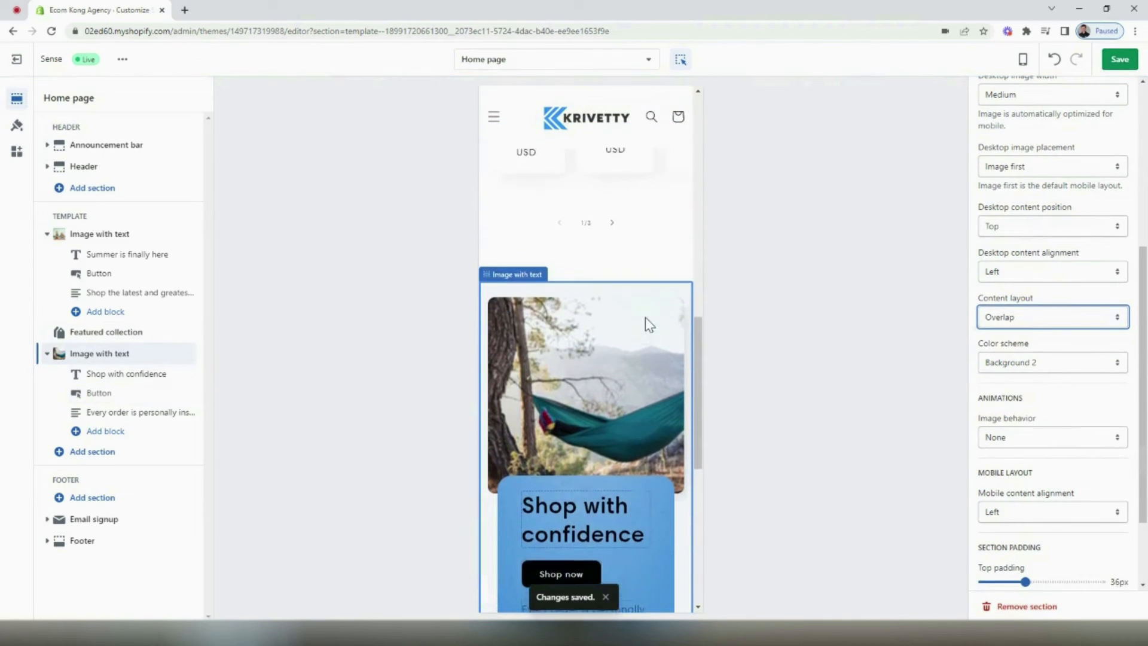
scroll(650, 325, up, 1)
scroll(644, 314, down, 5)
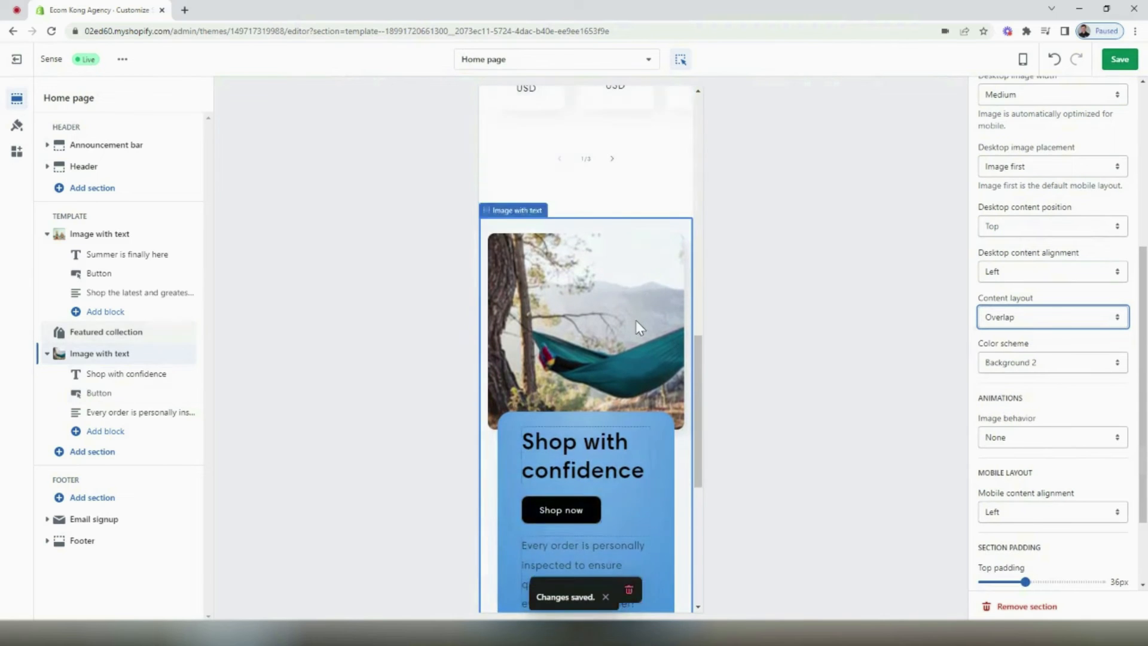
click(1119, 59)
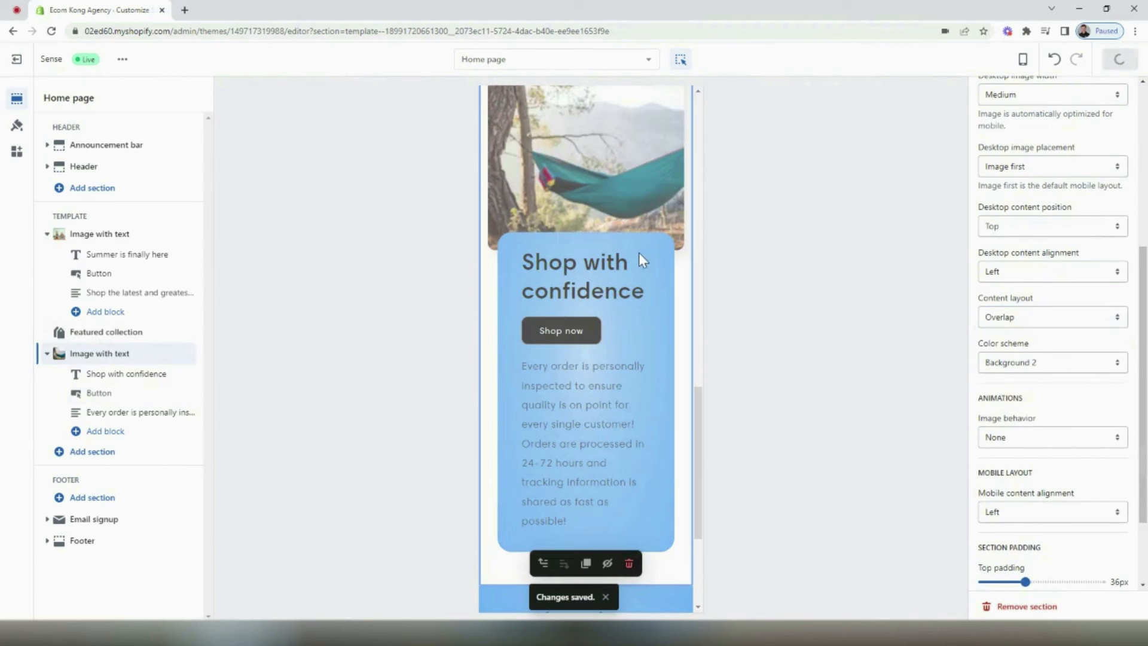
Change the Email signup section's heading to "Wants discounts?"
scroll(640, 297, down, 4)
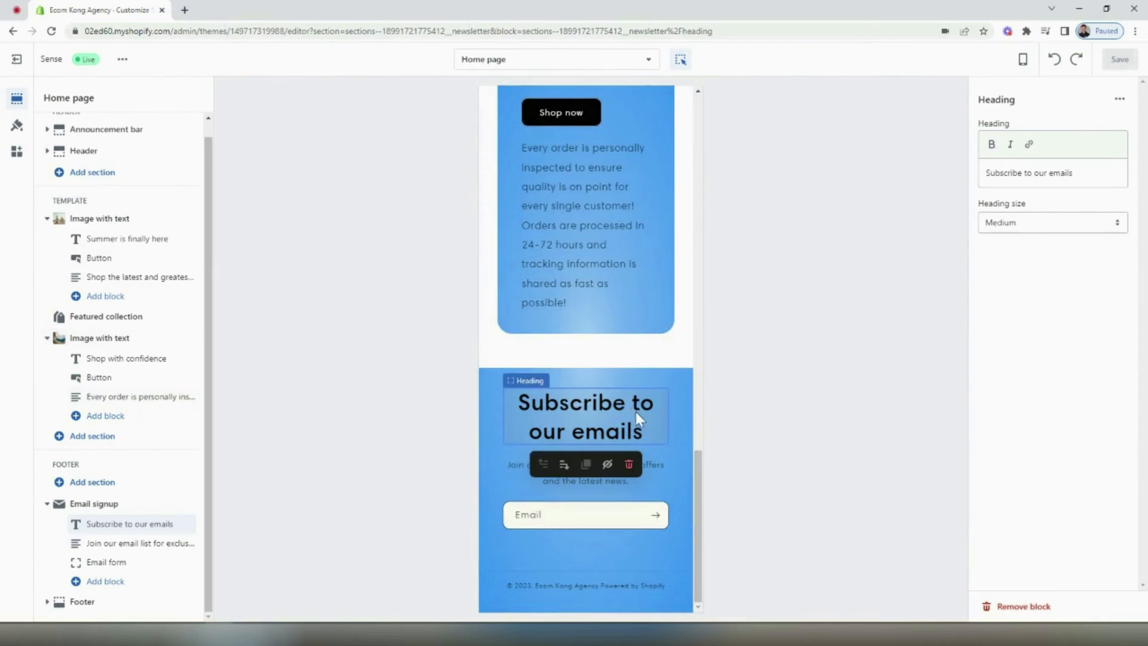
triple_click(1036, 175)
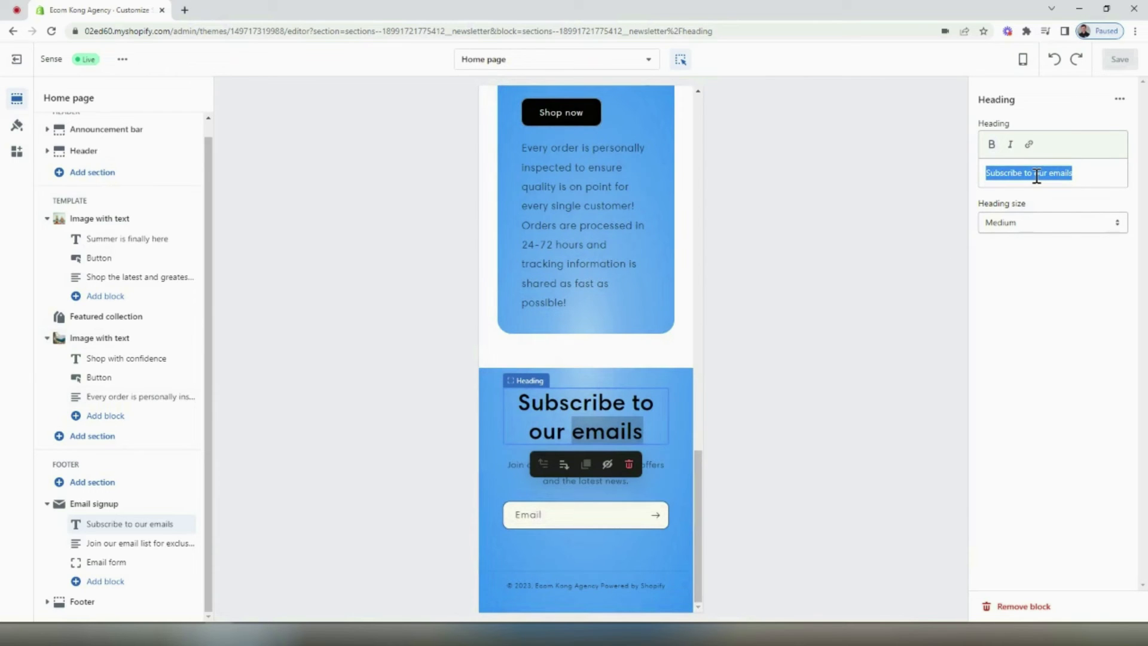
text(D)
key(BackSpace)
text(W)
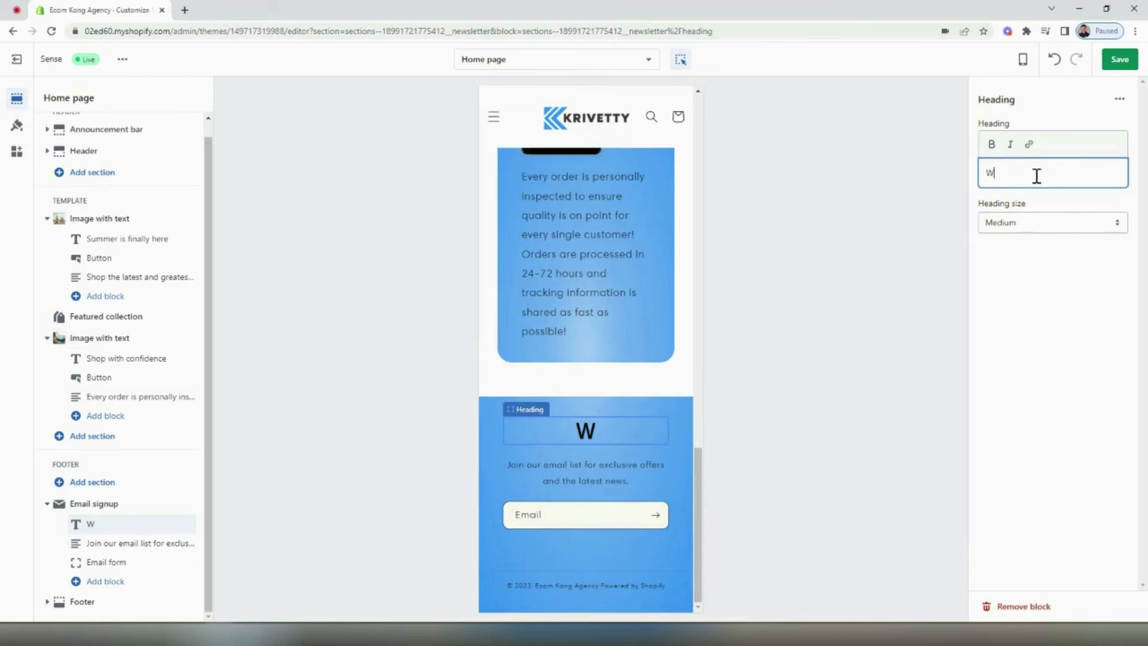
text(ants discounts?)
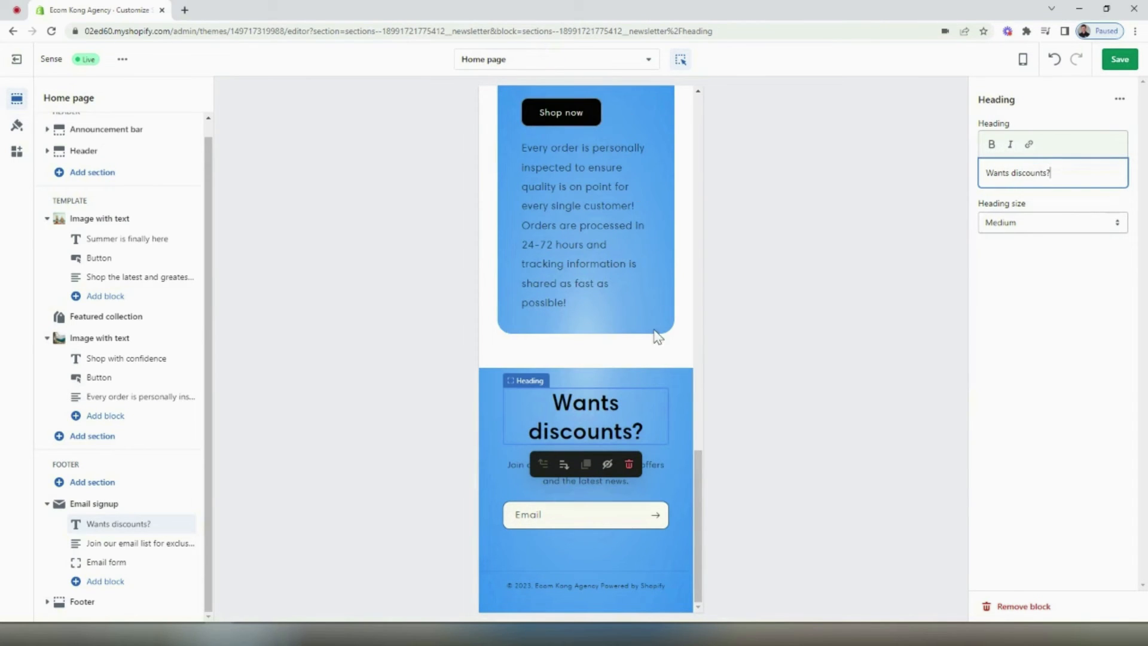
click(657, 337)
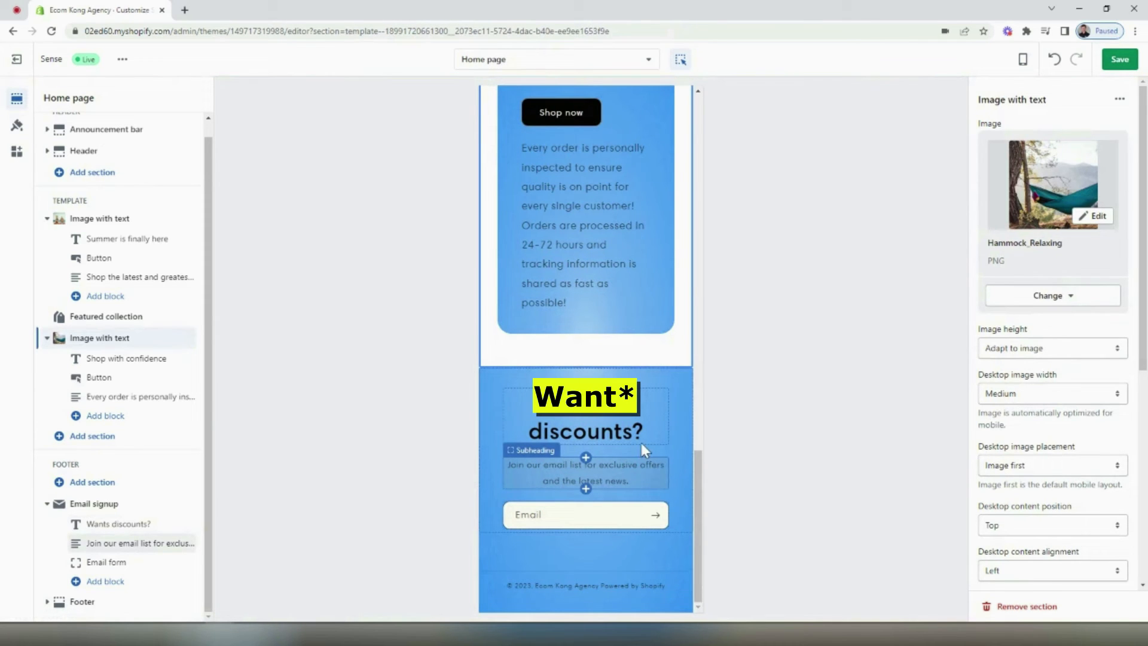
Save the email signup heading change and turn off Follow on Shop and the social media icons in the Footer section
key(ctrl+s)
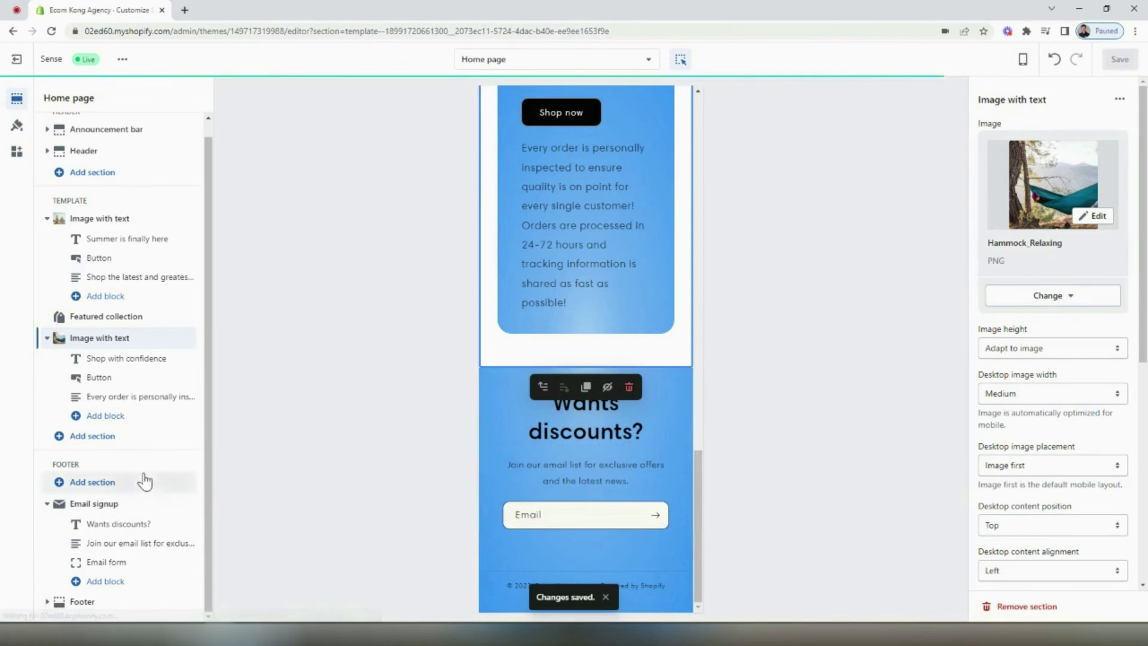
click(96, 600)
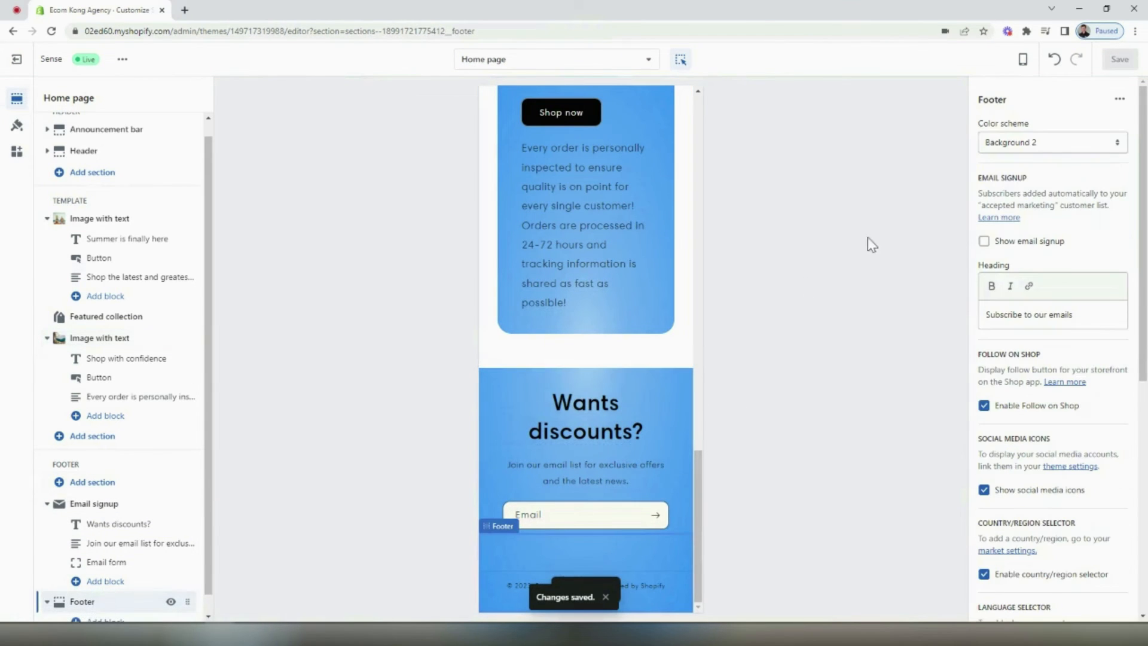
scroll(1045, 228, down, 2)
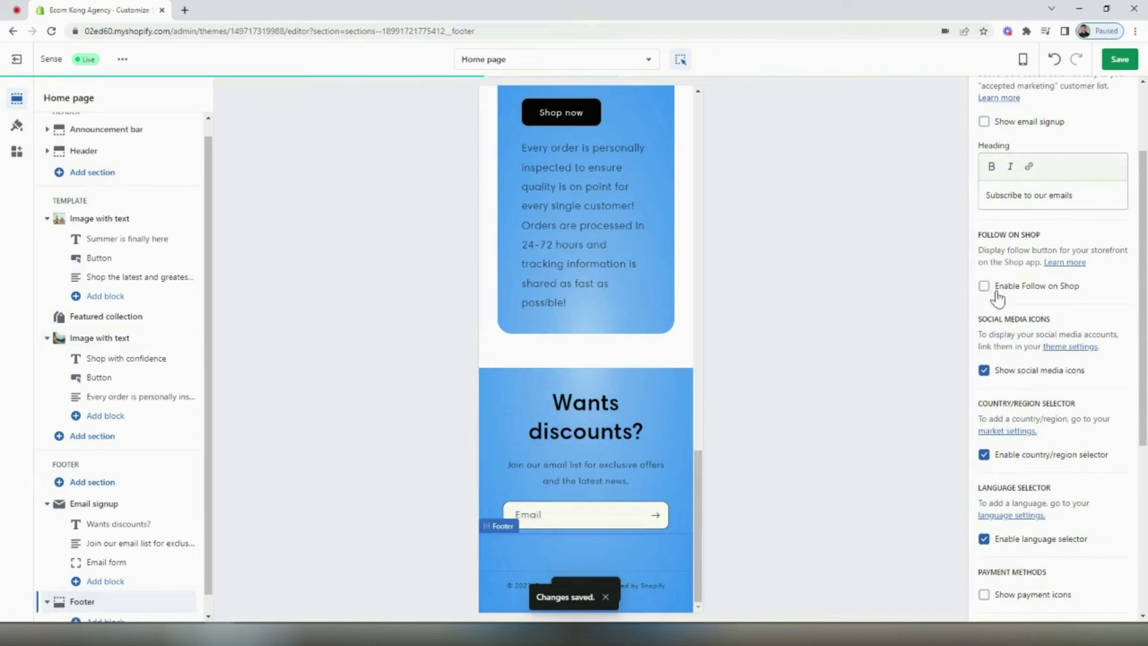
scroll(997, 297, down, 1)
click(984, 312)
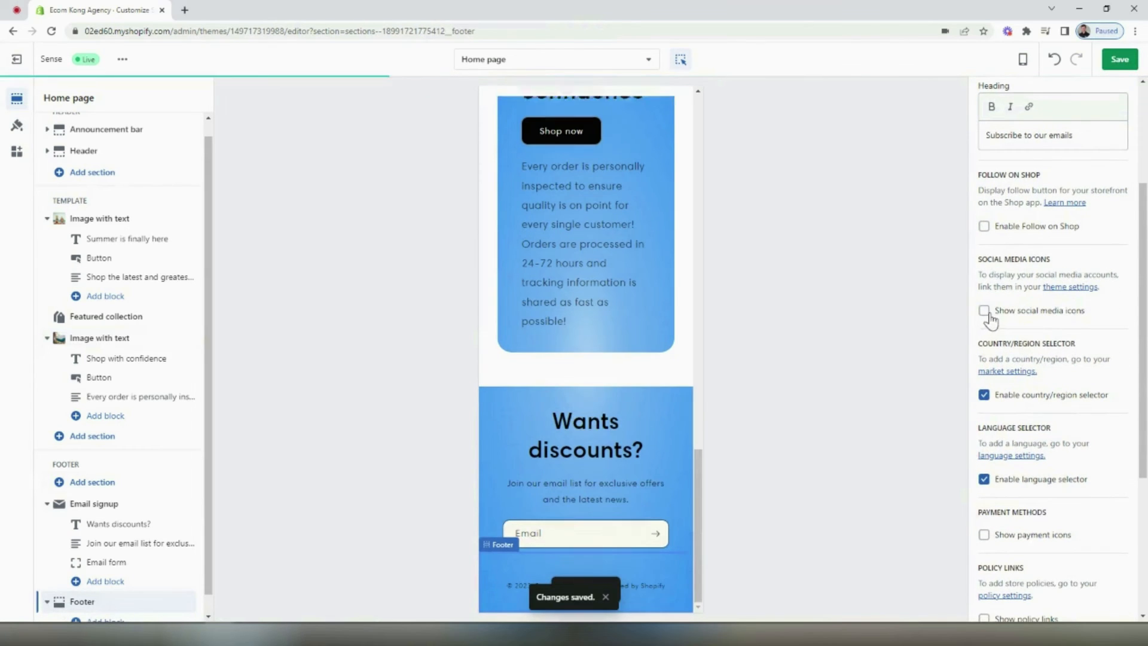
Show payment icons and policy links in the Footer section and save the changes
scroll(1070, 317, down, 3)
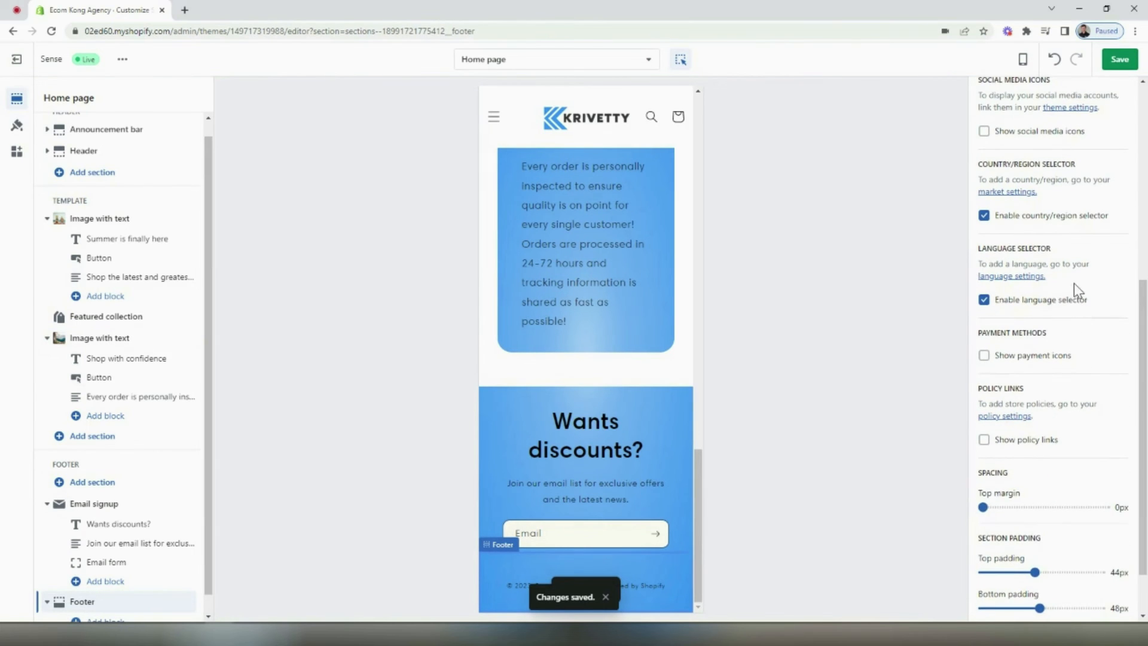
scroll(1068, 219, down, 1)
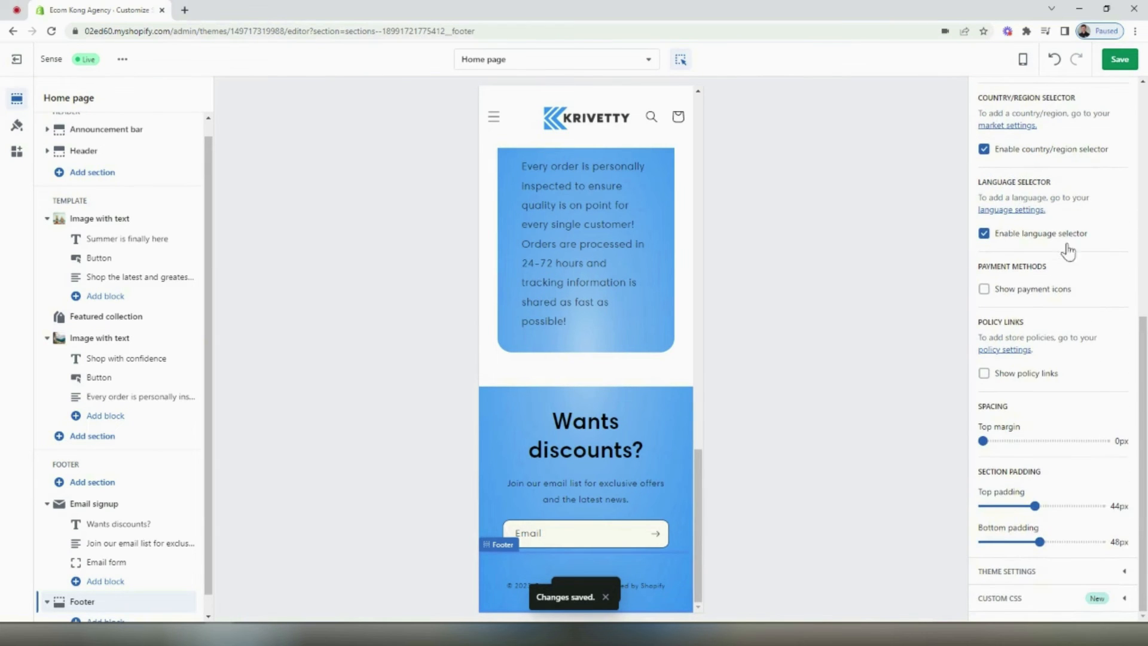
click(995, 292)
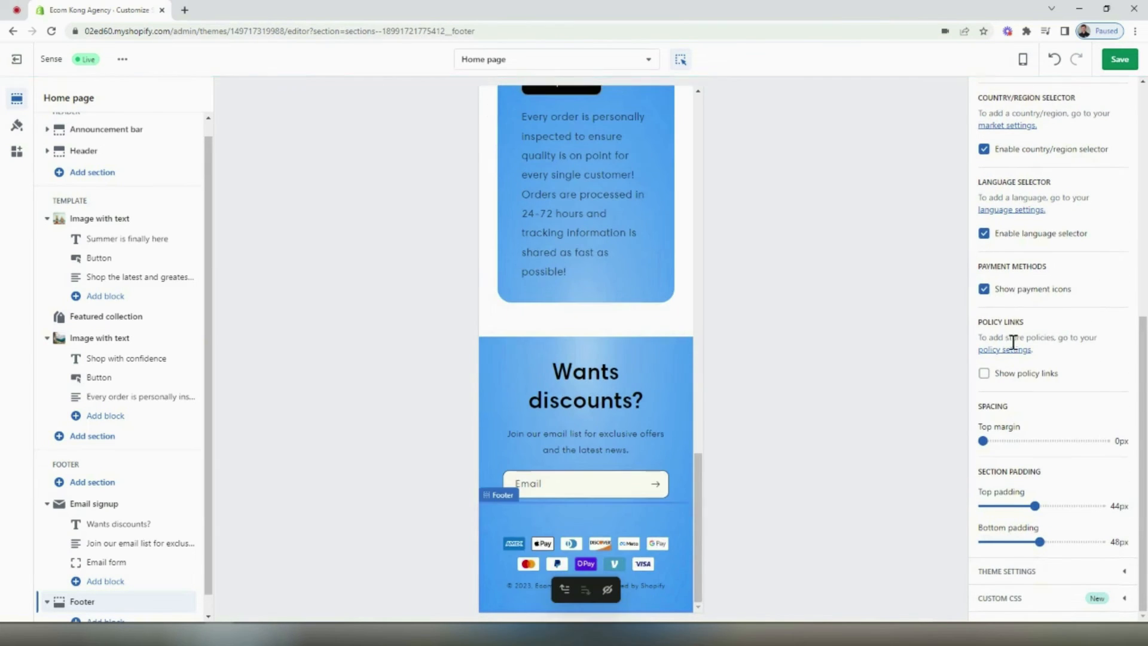
click(985, 375)
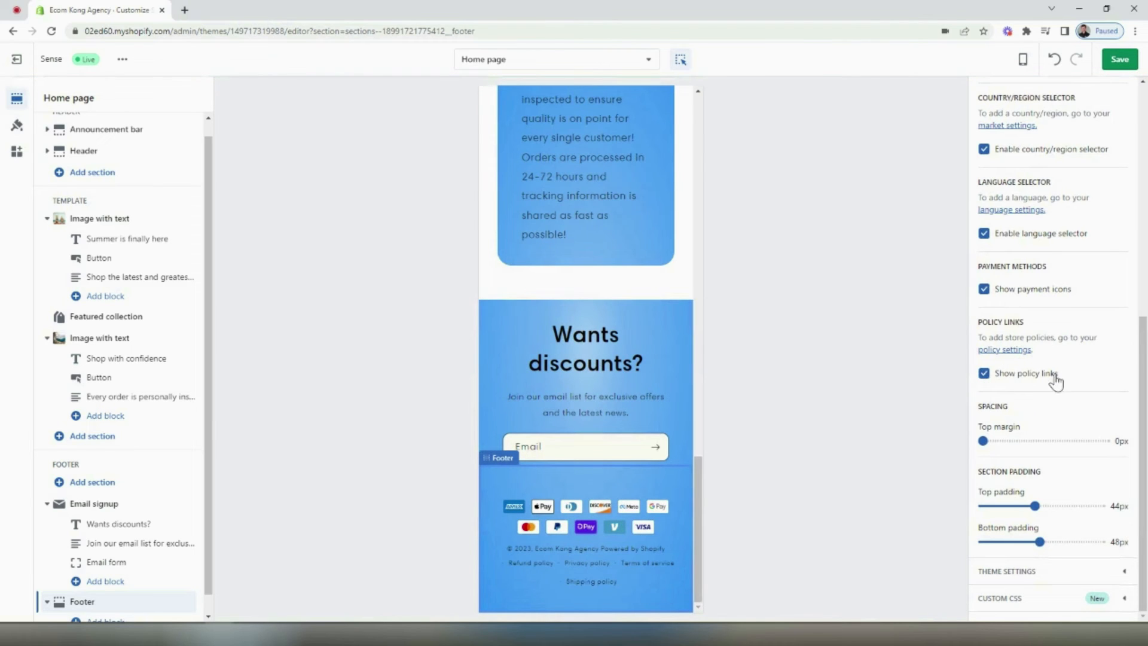
click(1121, 60)
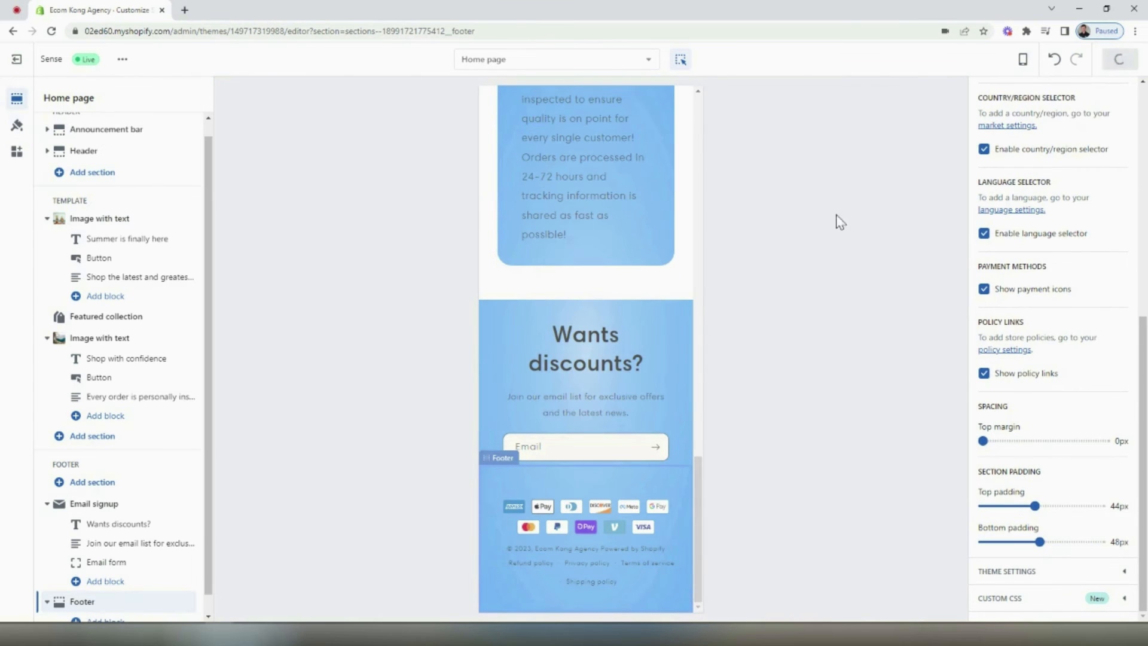
Review the home page in the mobile preview and switch to the desktop preview to check its layout
click(597, 343)
drag(686, 199, 708, 113)
click(1023, 60)
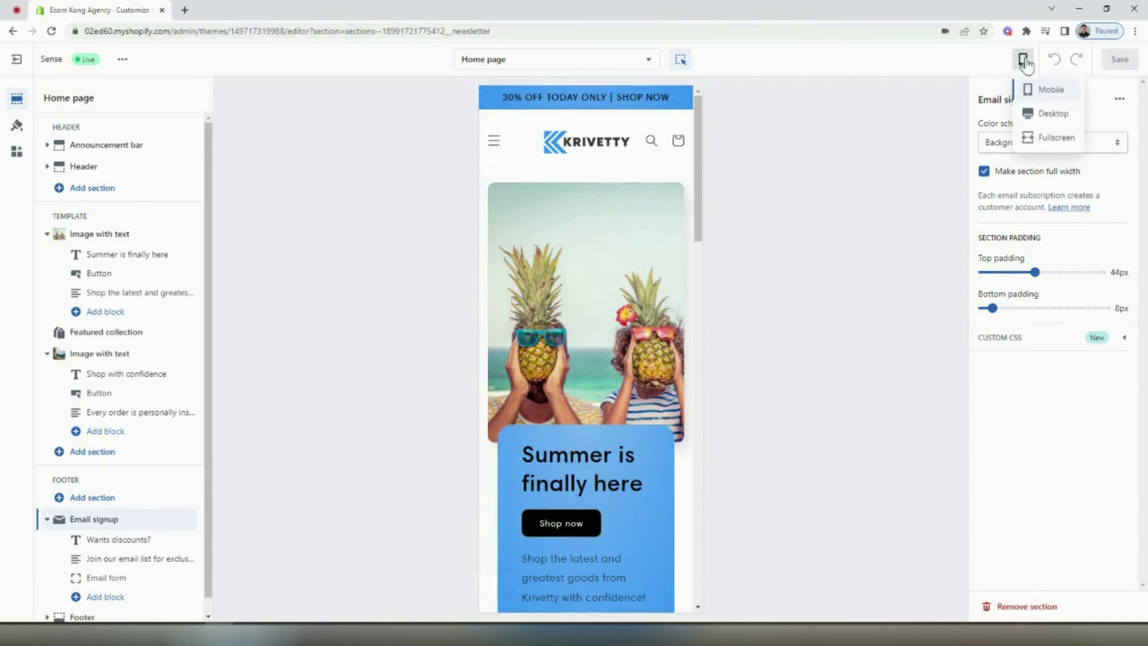
click(1044, 116)
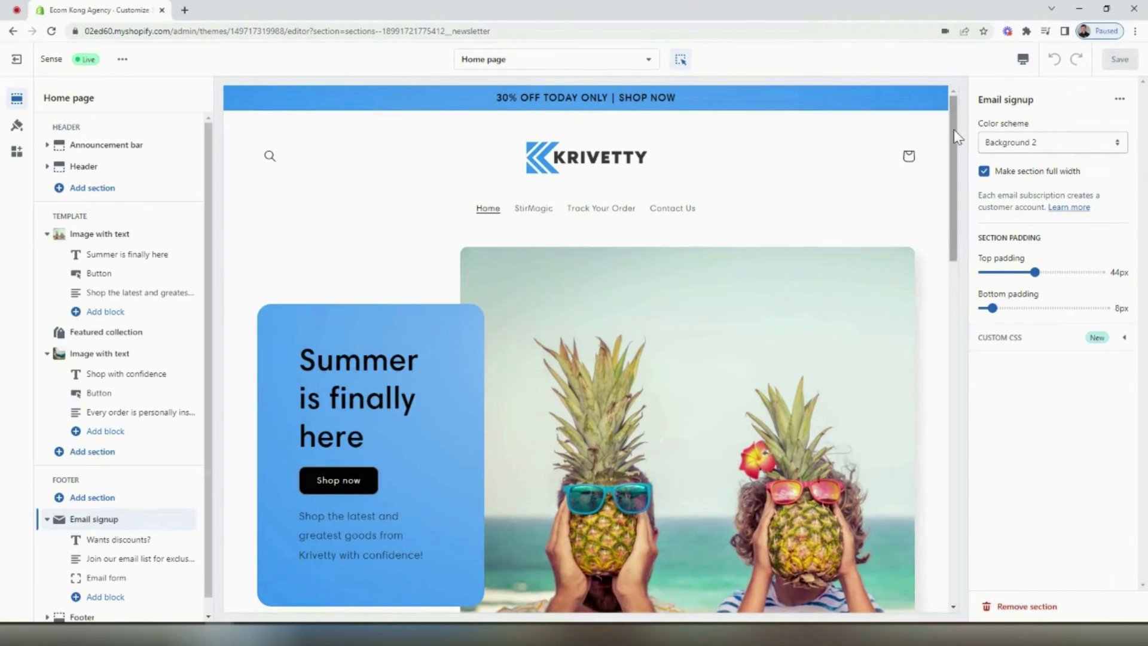
drag(955, 131, 980, 124)
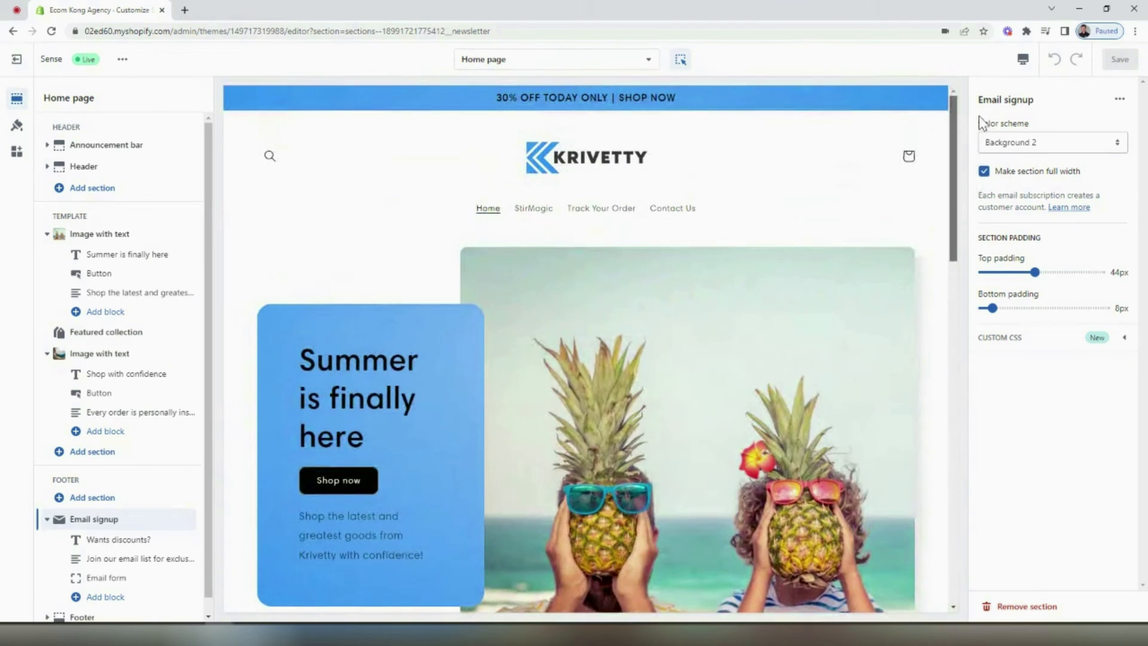
Open the Default product template for editing and preview it in the mobile view
click(600, 64)
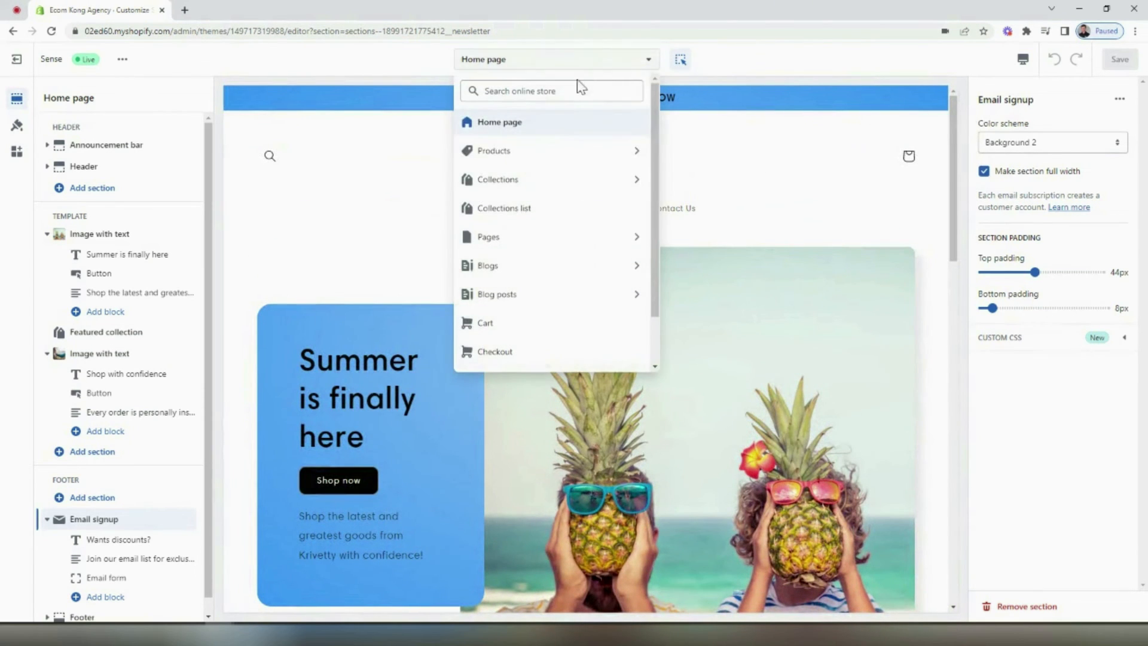
click(527, 153)
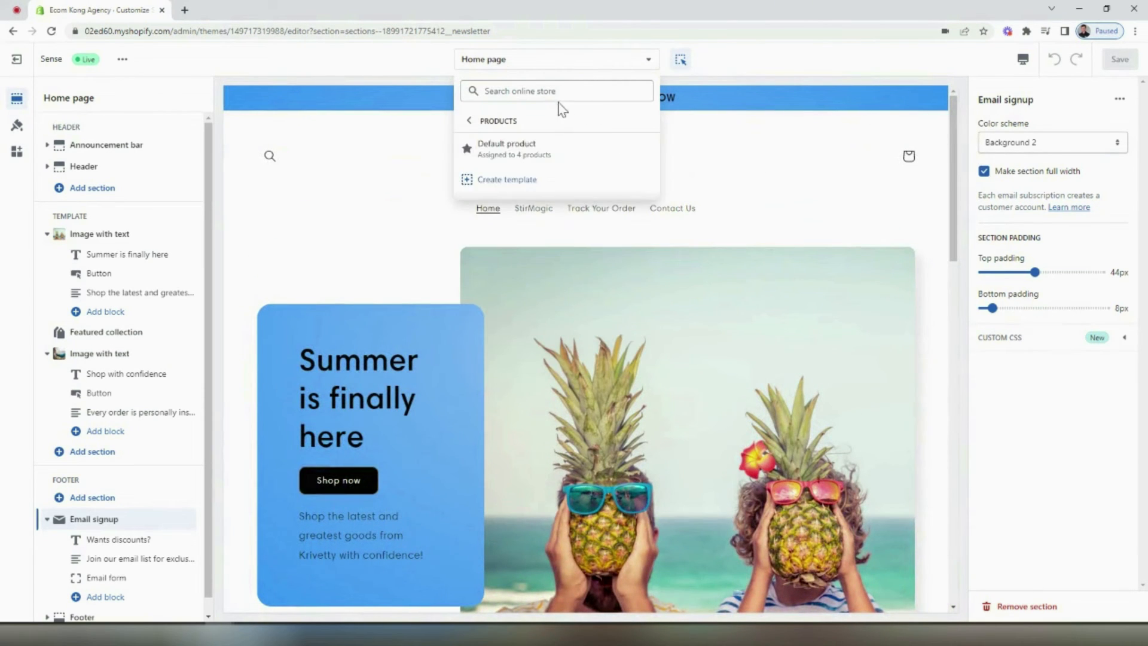
click(524, 153)
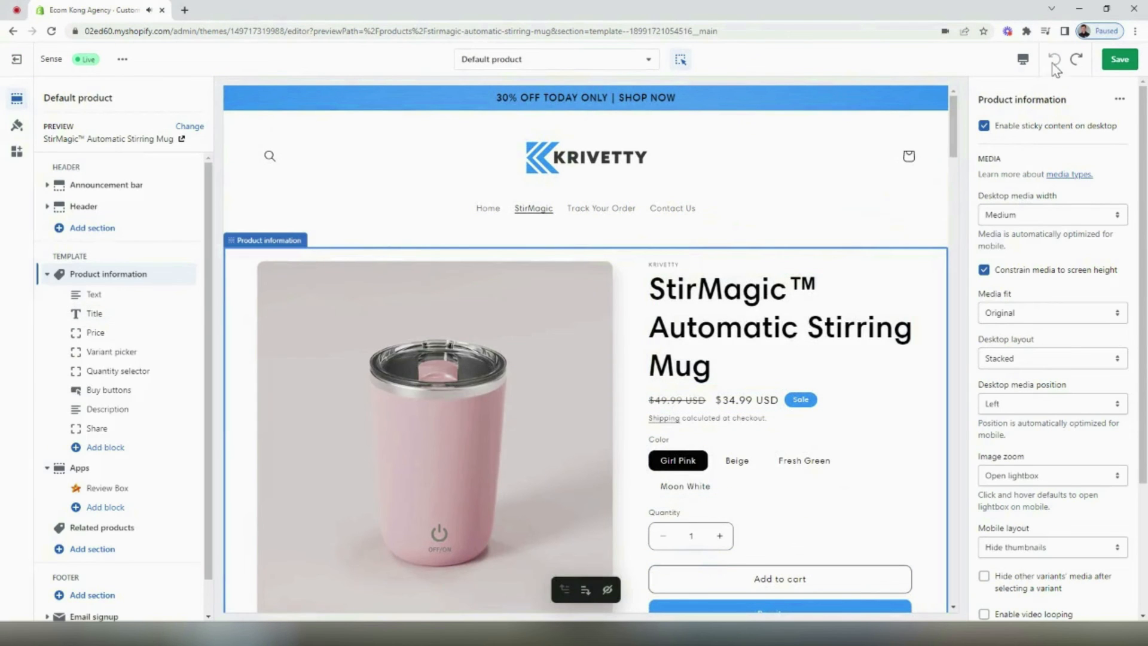
click(1024, 62)
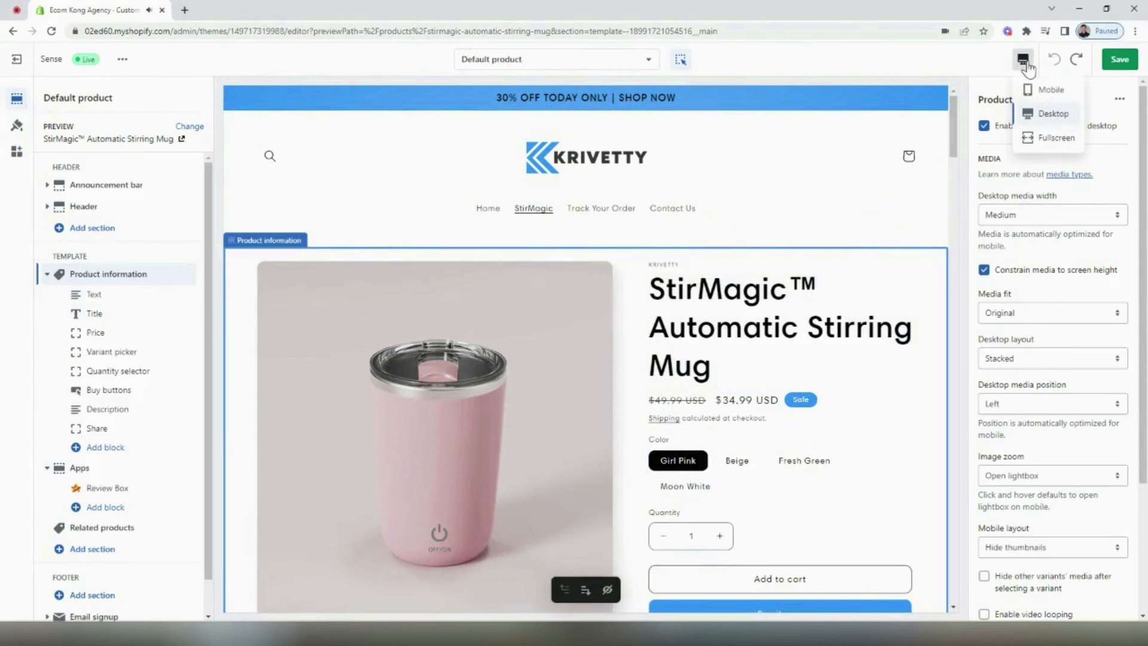
click(1049, 90)
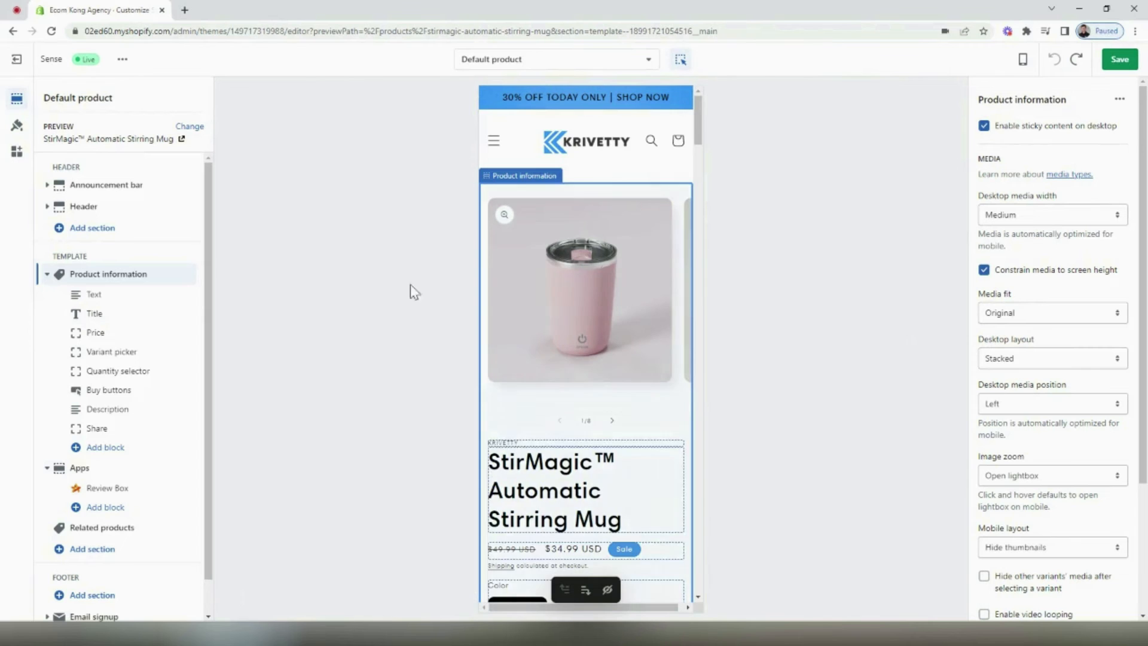
Remove the Vendor source from the Text block above the product title and save the change
click(114, 296)
scroll(609, 378, down, 2)
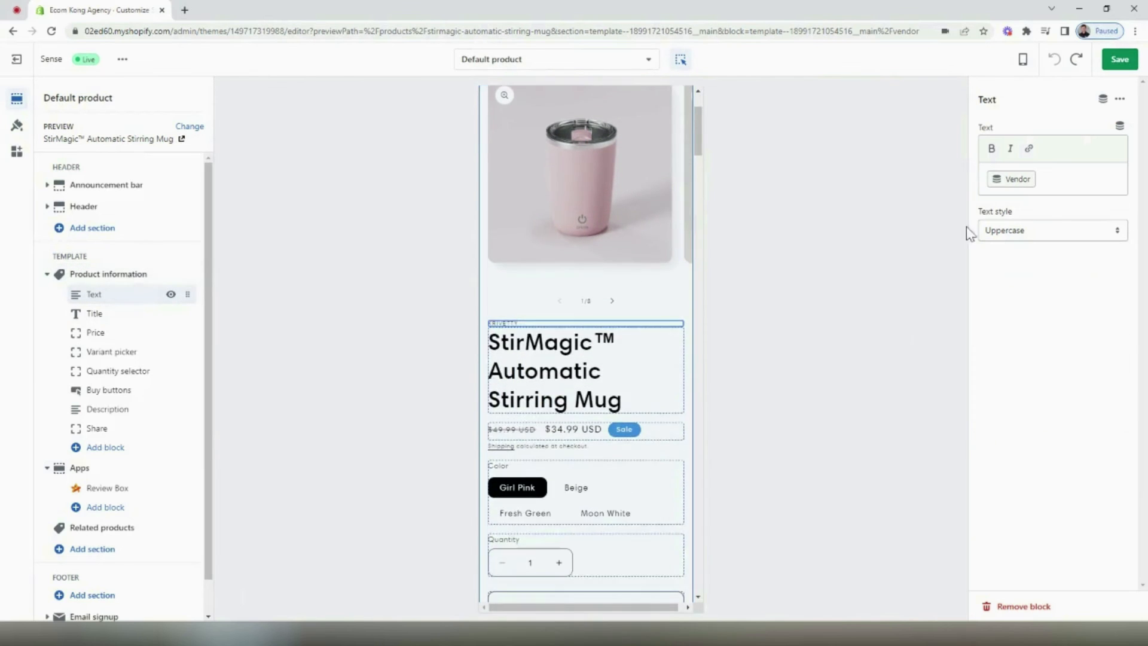
key(BackSpace)
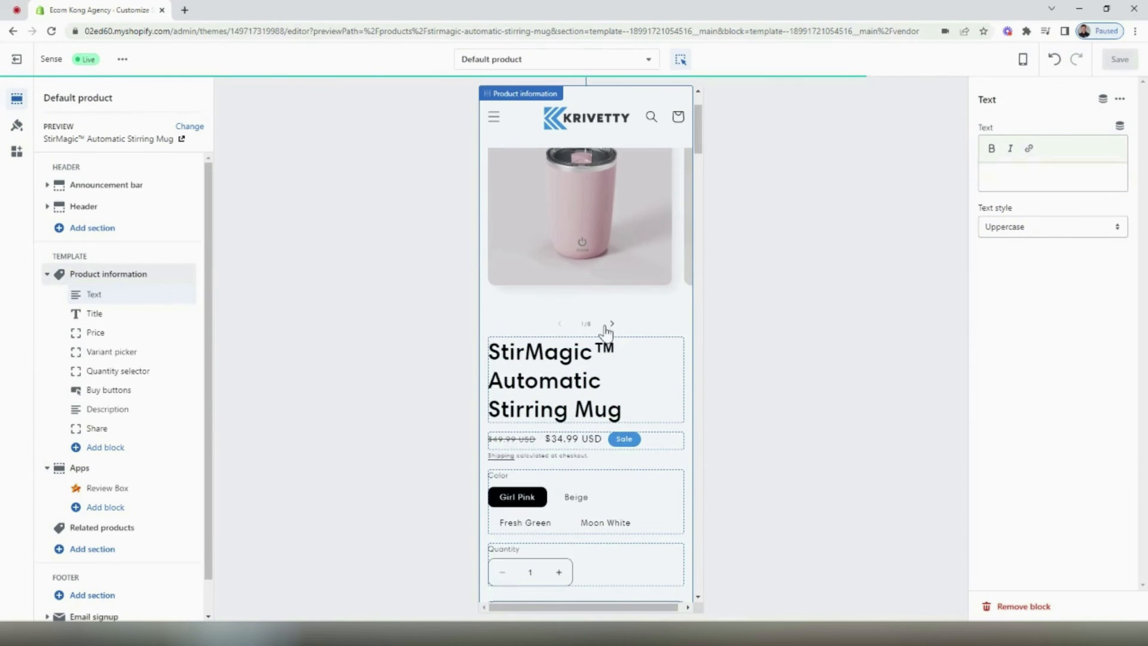
Add a new Text block to the Product information section and place it between the Title and Price blocks
click(124, 447)
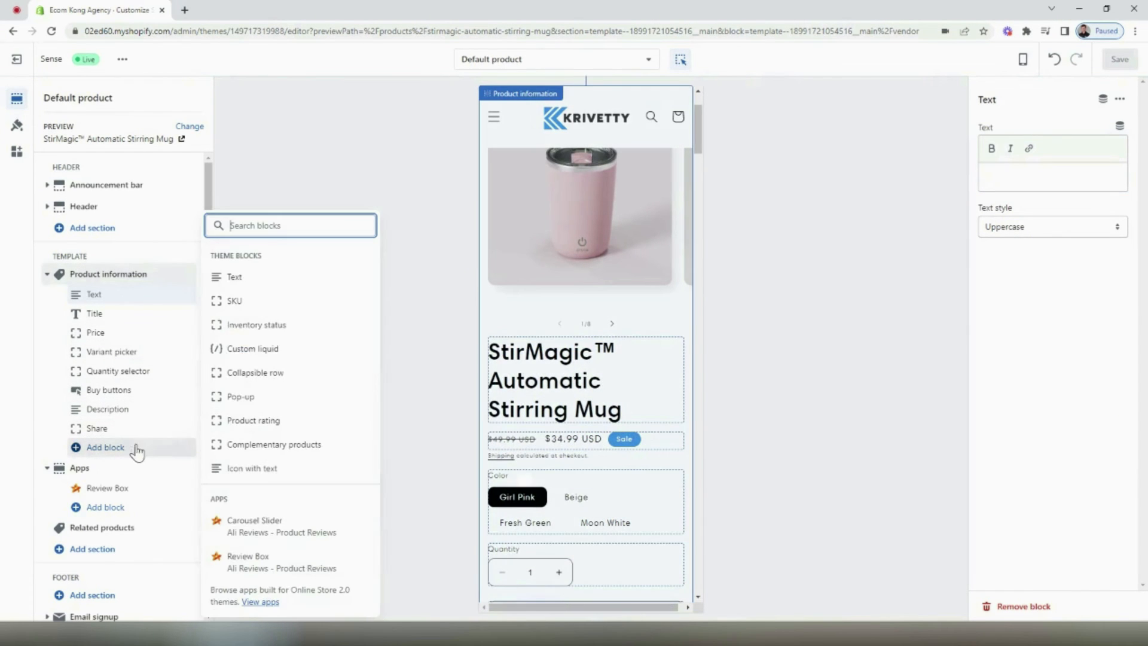
click(267, 280)
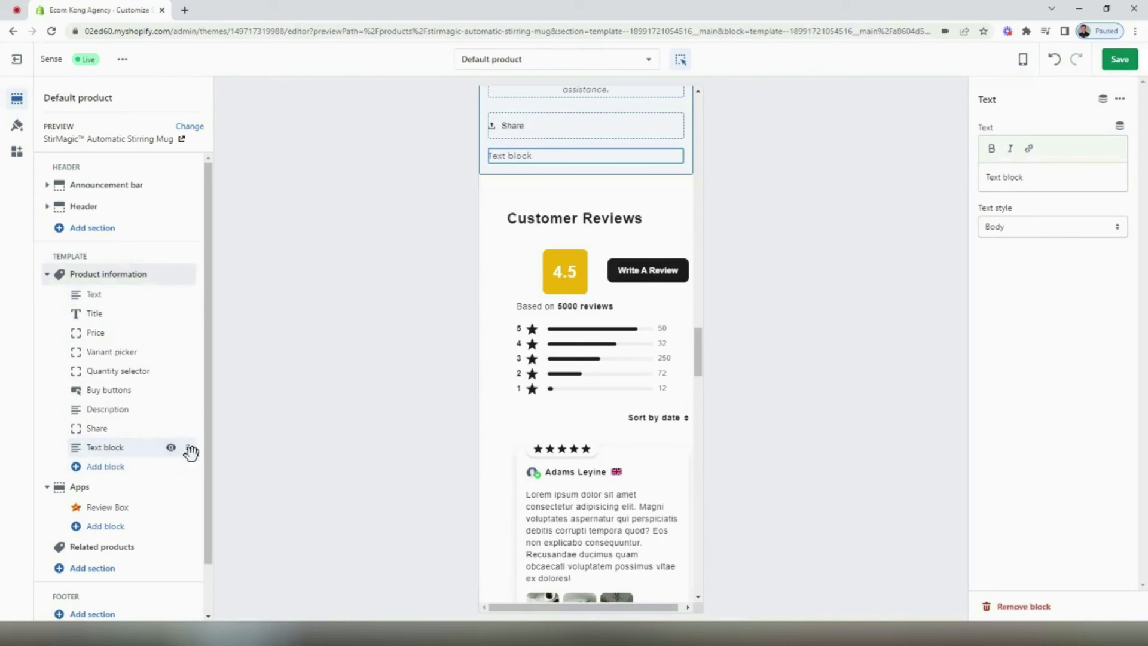
drag(187, 448, 185, 336)
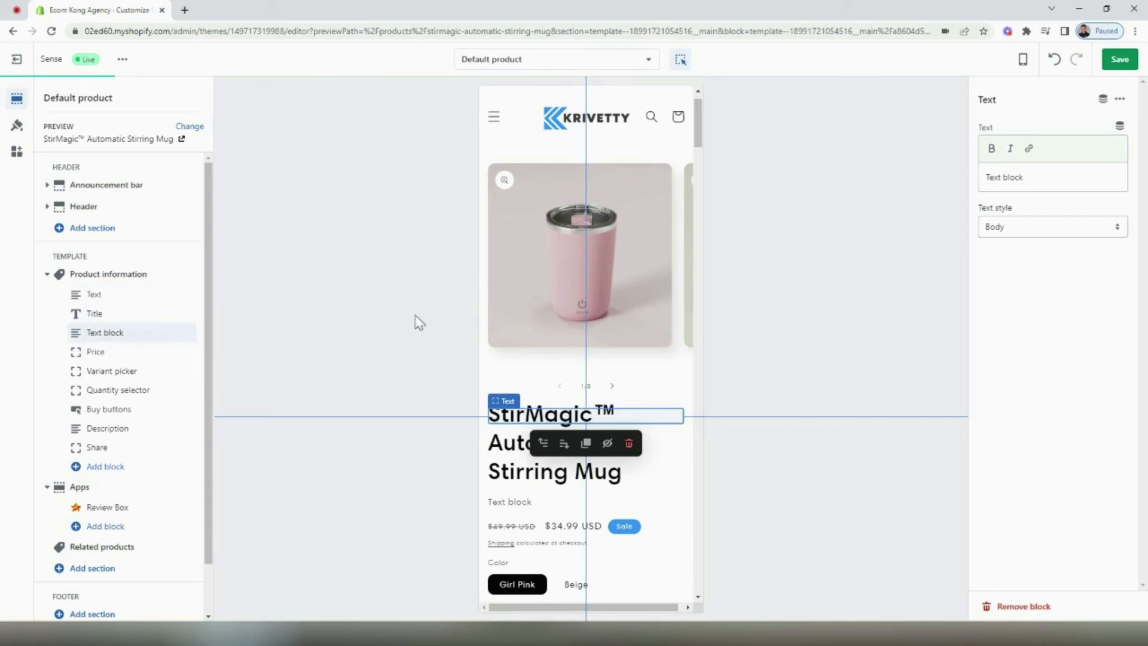
Set the new text block's content to "30% off + free shipping ends tonight!" and save the change
click(1037, 180)
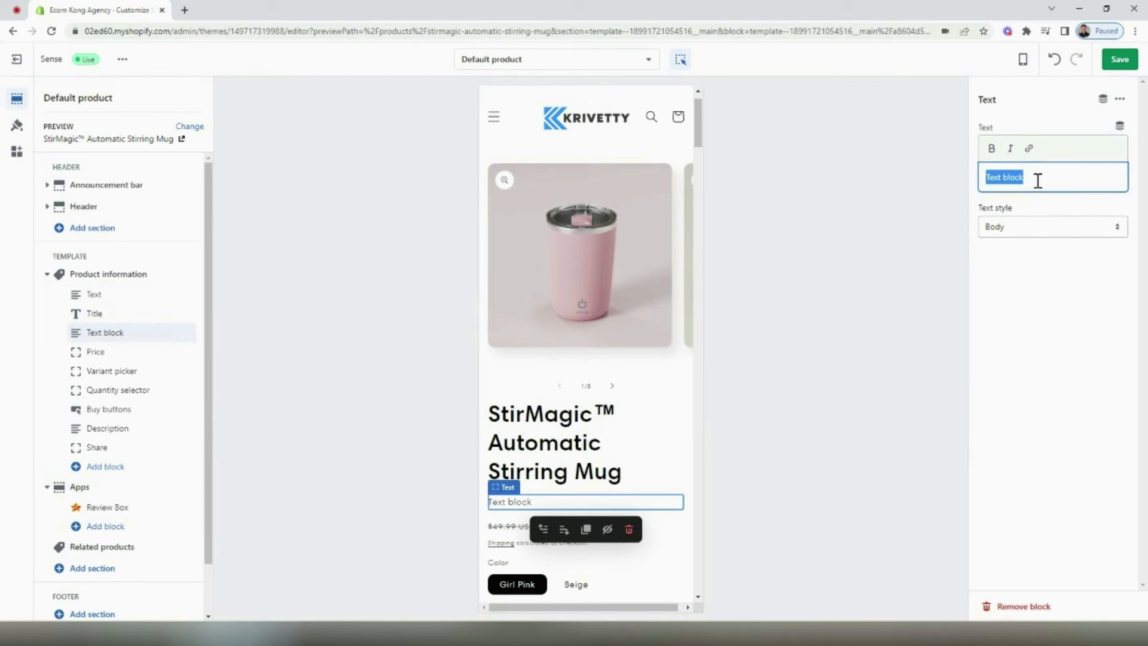
text(30% off + free shipping)
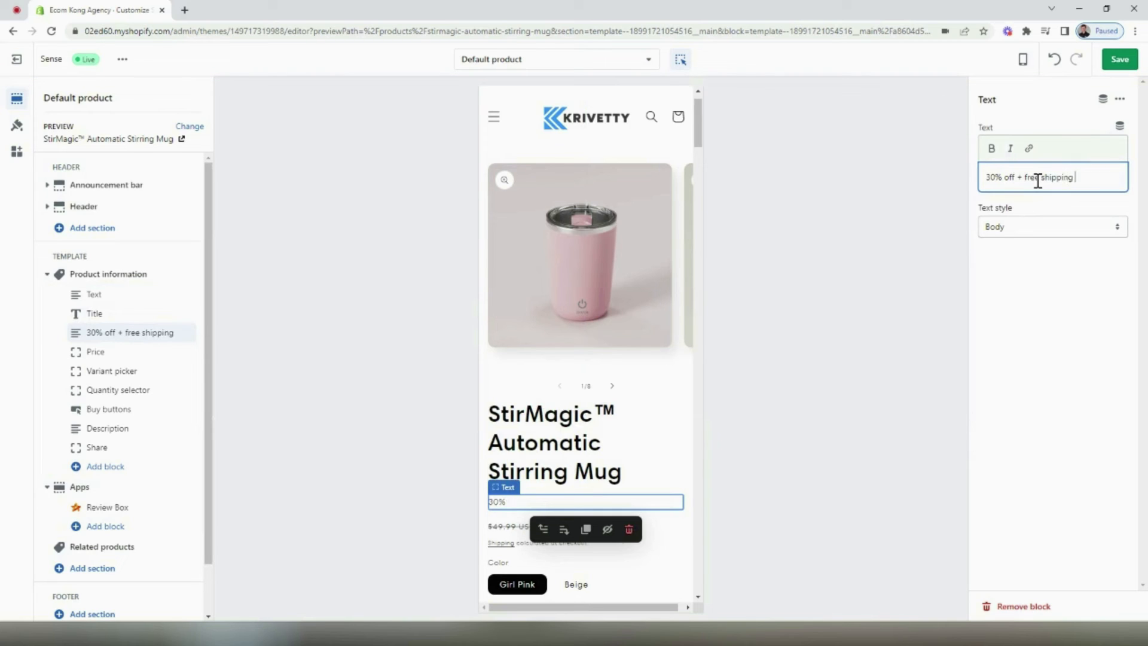
text(ht!)
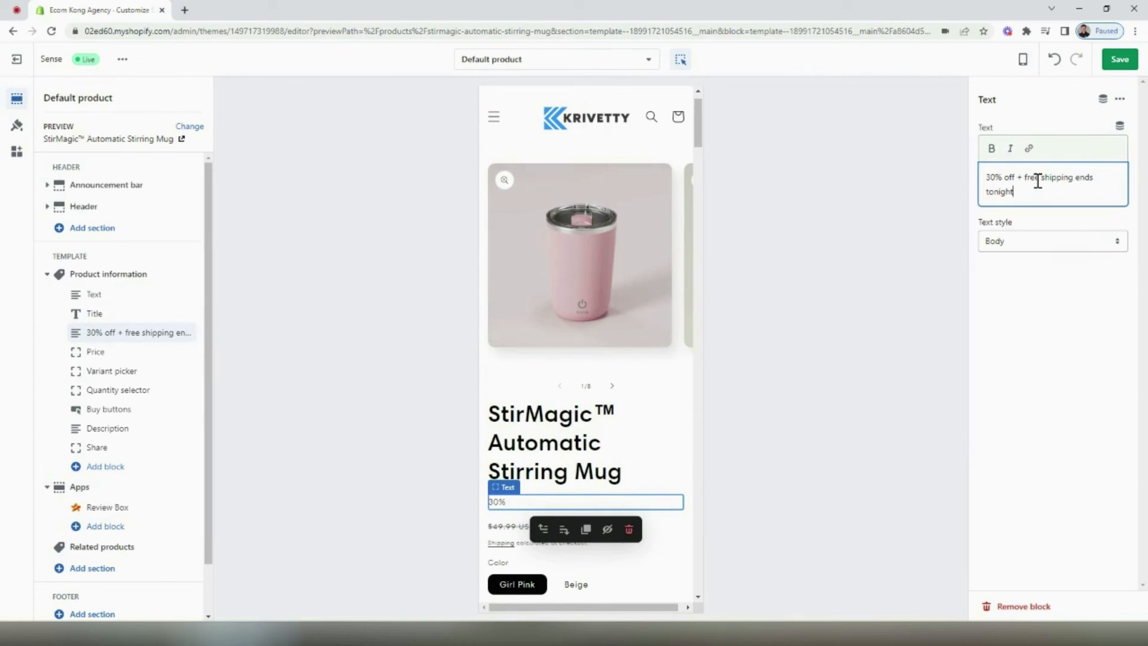
click(1118, 59)
Hide the Share block and add two Collapsible row blocks below it in the Product information section
scroll(628, 352, down, 2)
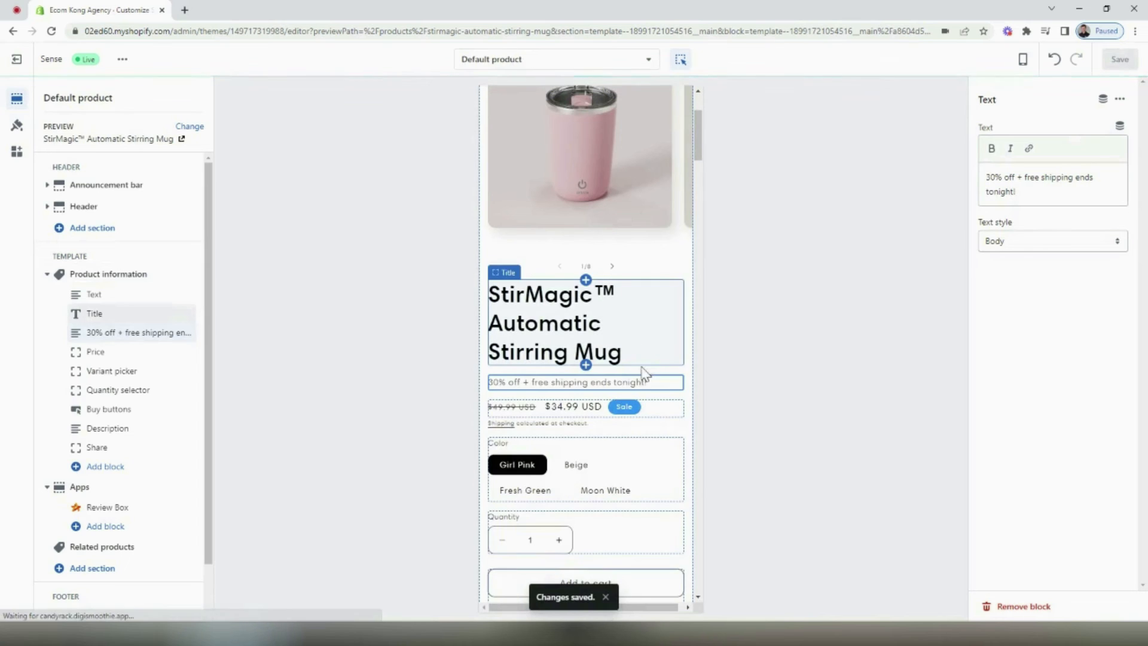
scroll(156, 348, down, 1)
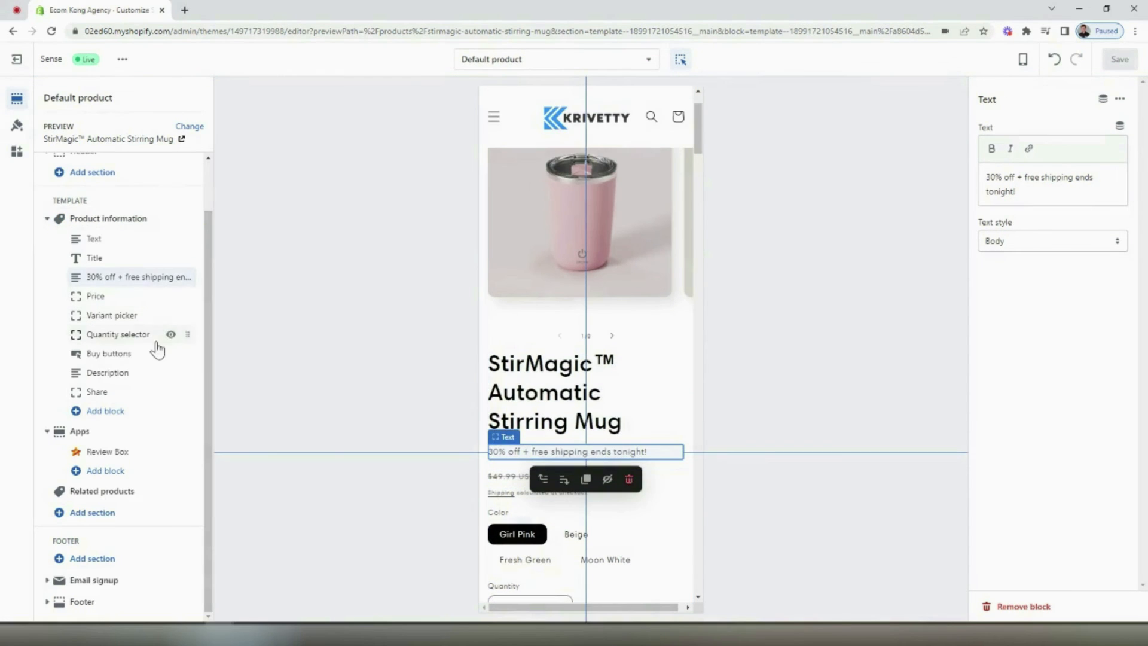
click(171, 392)
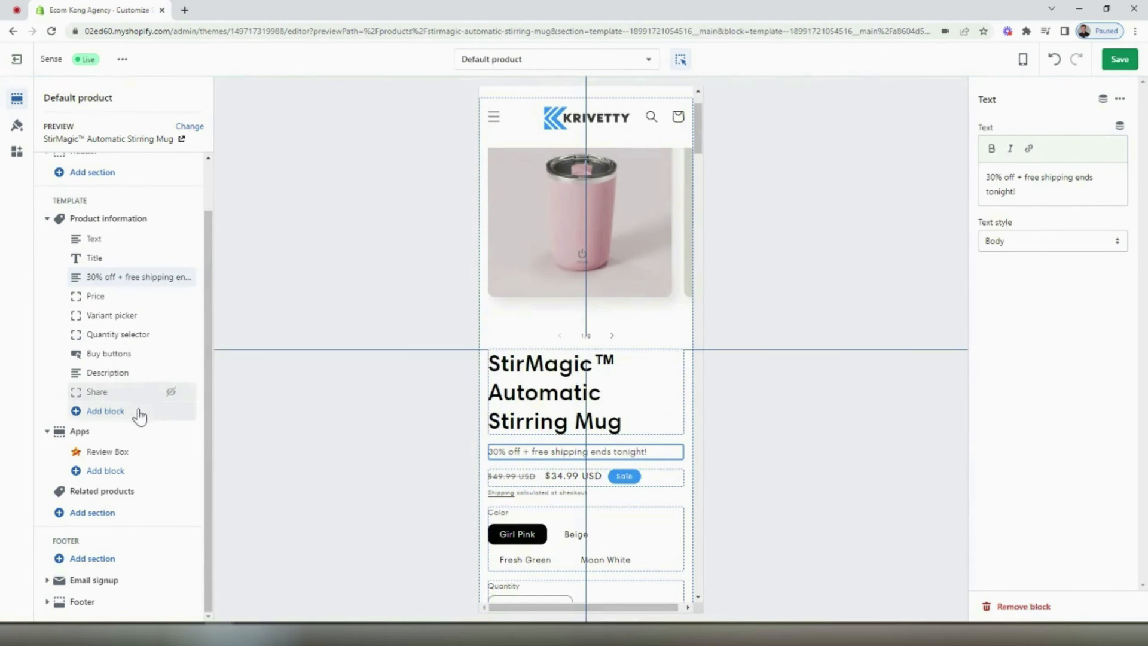
click(105, 411)
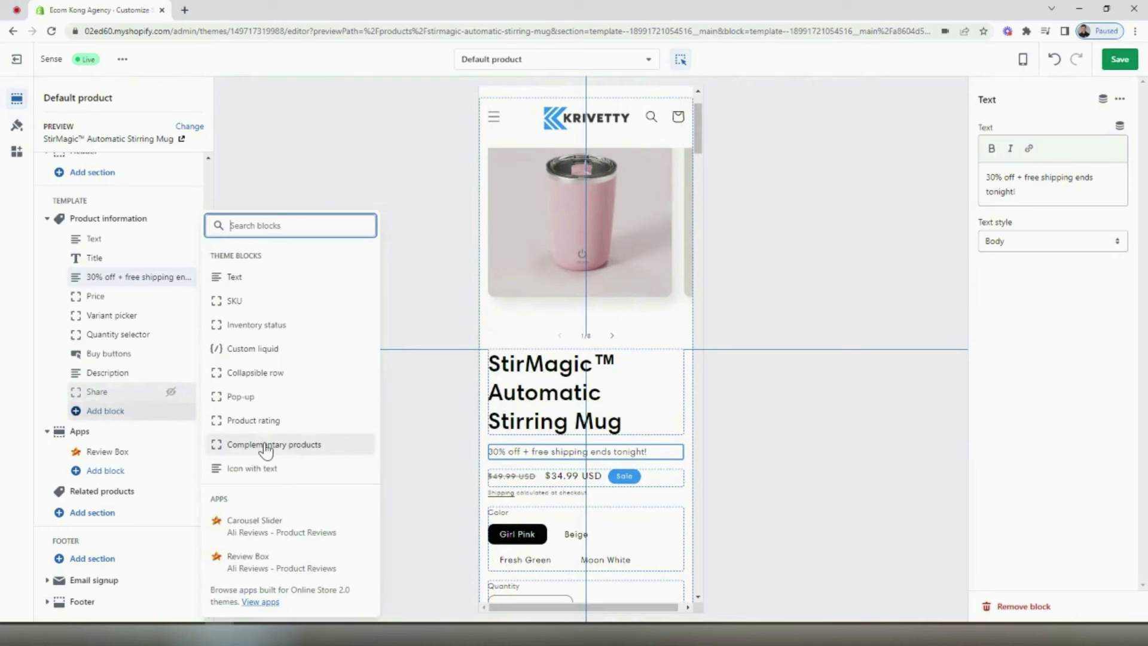
click(261, 373)
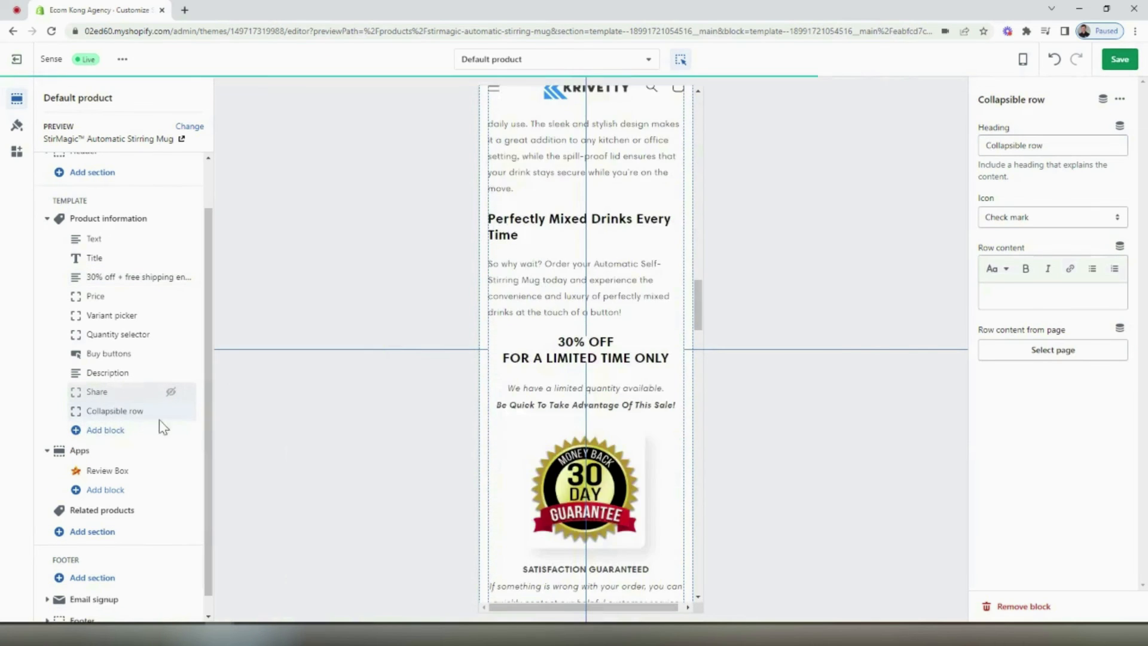
click(120, 433)
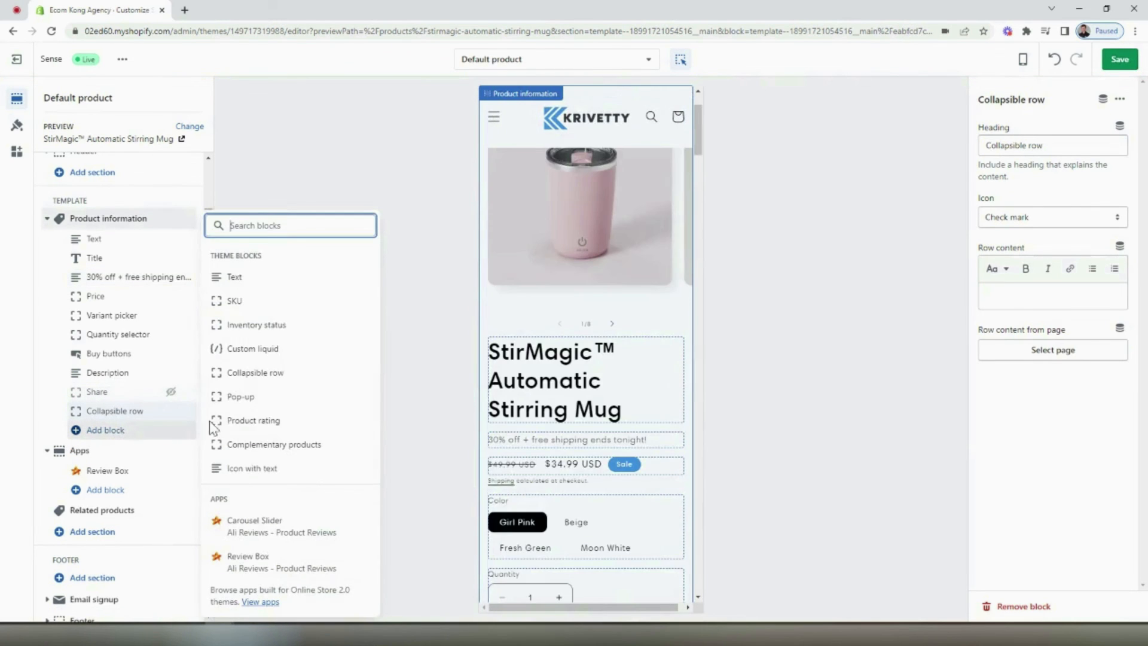
click(267, 376)
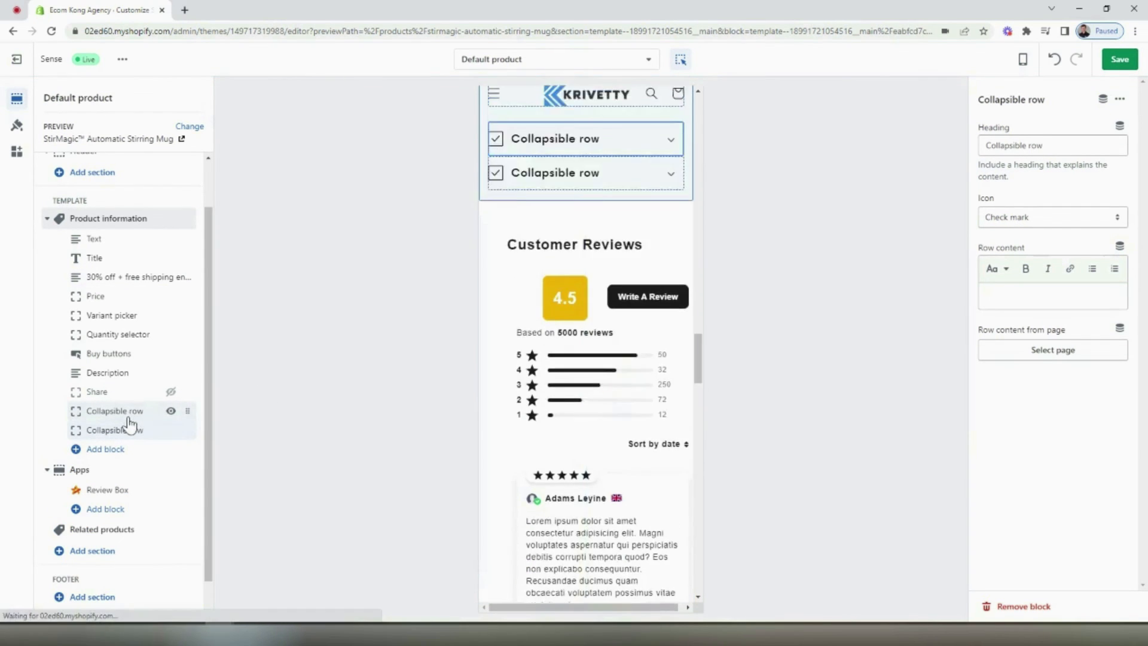
Set the first collapsible row's heading to "Shipping" and its icon to Truck
triple_click(1038, 147)
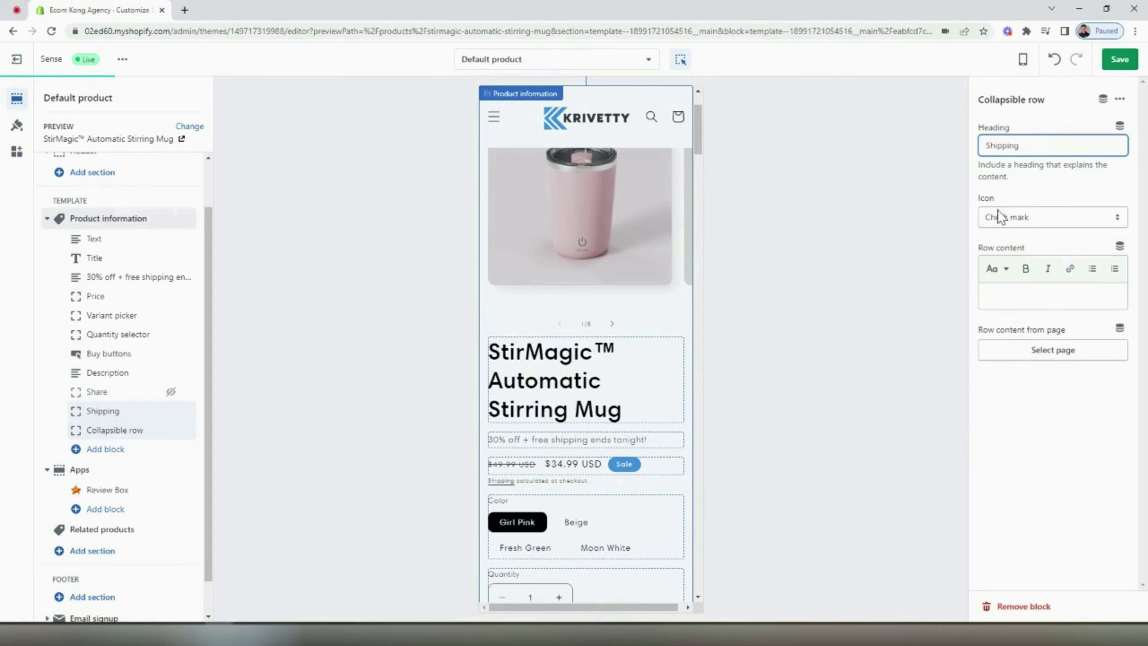
click(1010, 218)
scroll(1037, 317, down, 8)
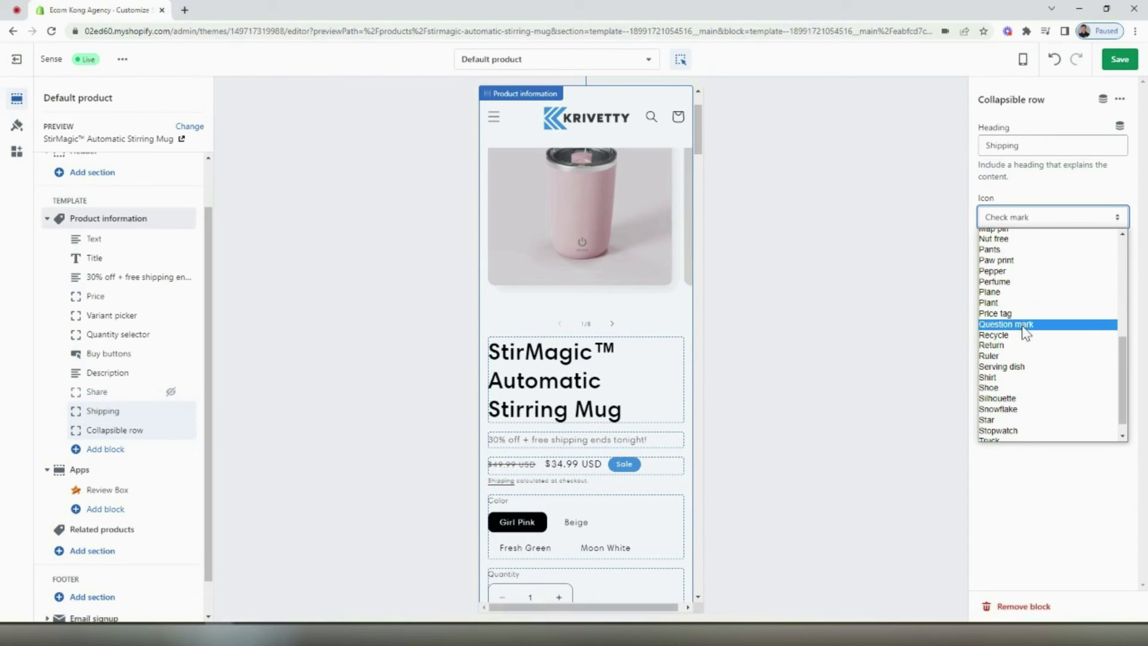
scroll(1015, 394, down, 1)
click(1007, 427)
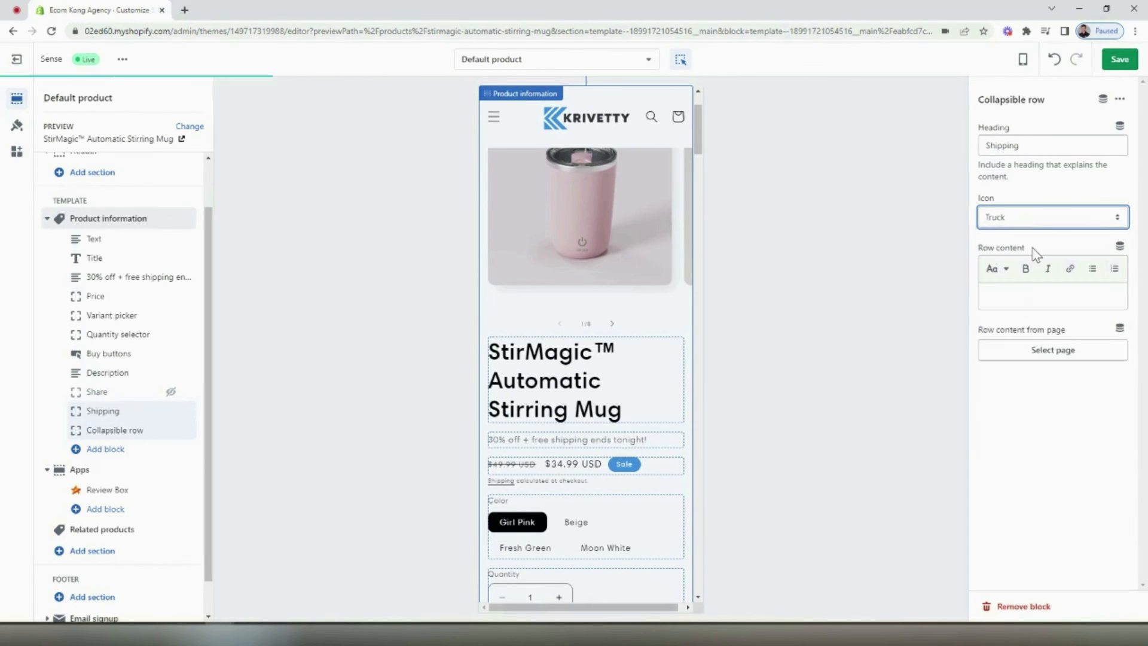
Fill the Shipping row's content with the free 7-14 day USA shipping, 24-72 hour processing and tracking text, and save the change
click(1041, 297)
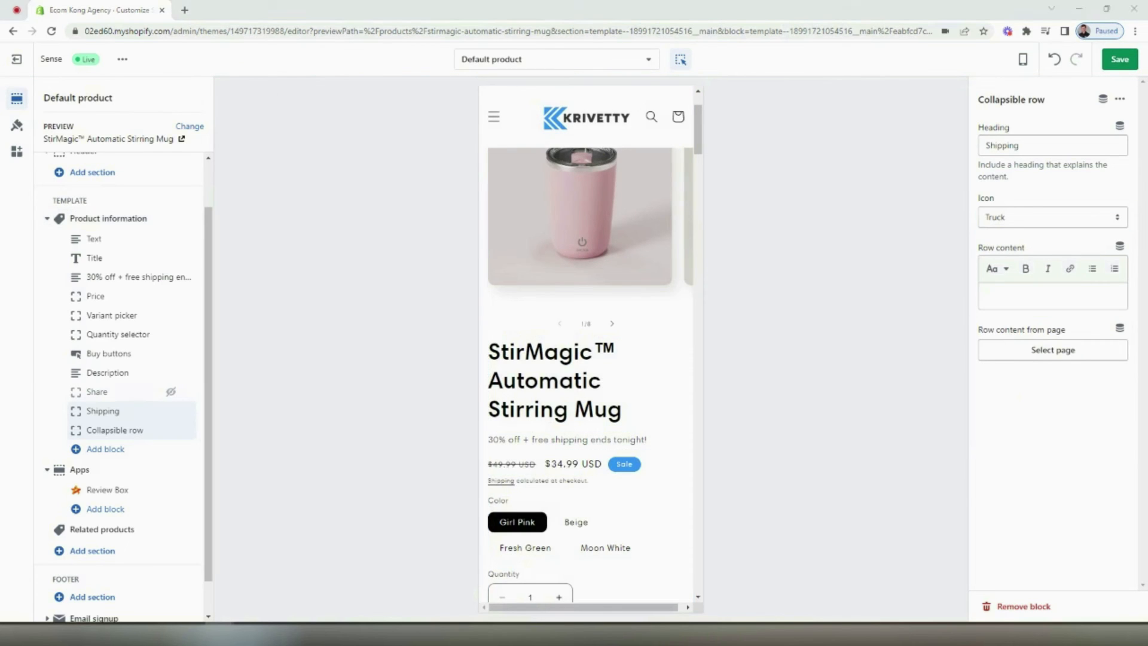
text(We offer fast and free 7-14 day shipping within the USA! Processing times take 24-72 hours so look out for an email with your tracking number in 3 days at the latest!)
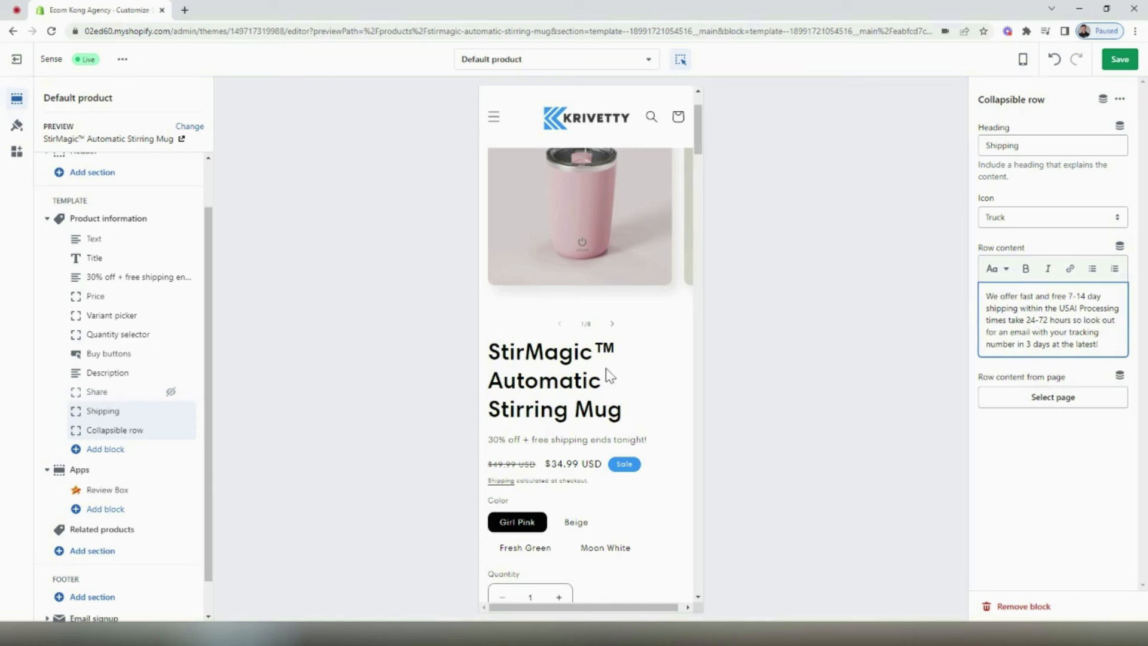
scroll(585, 371, down, 15)
scroll(587, 362, down, 20)
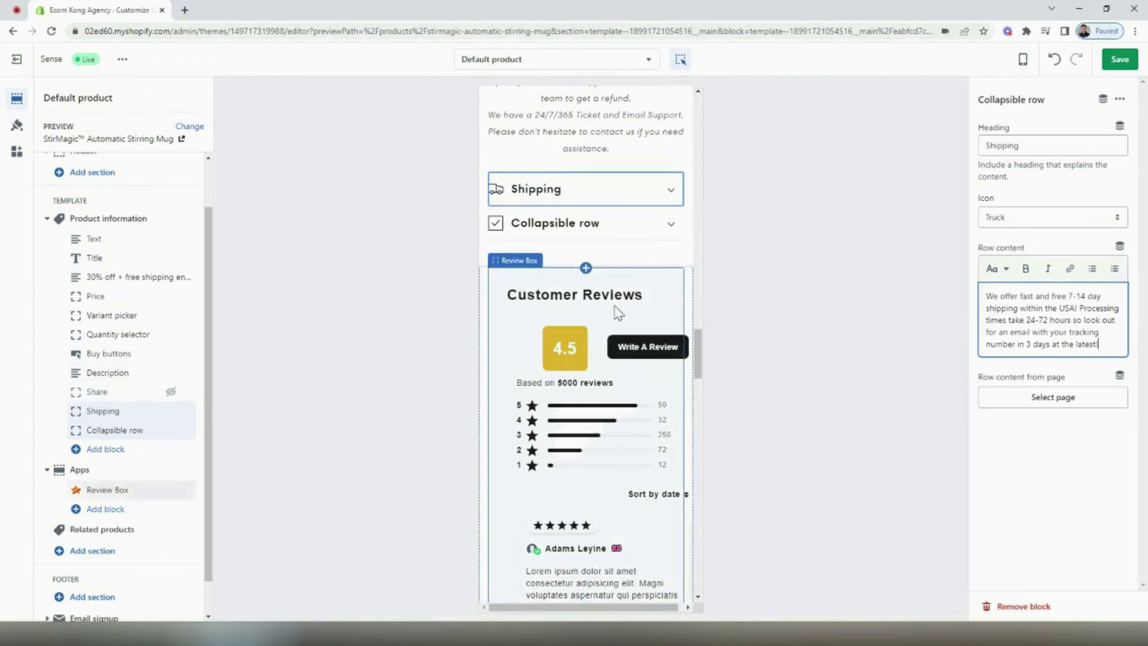
click(1120, 59)
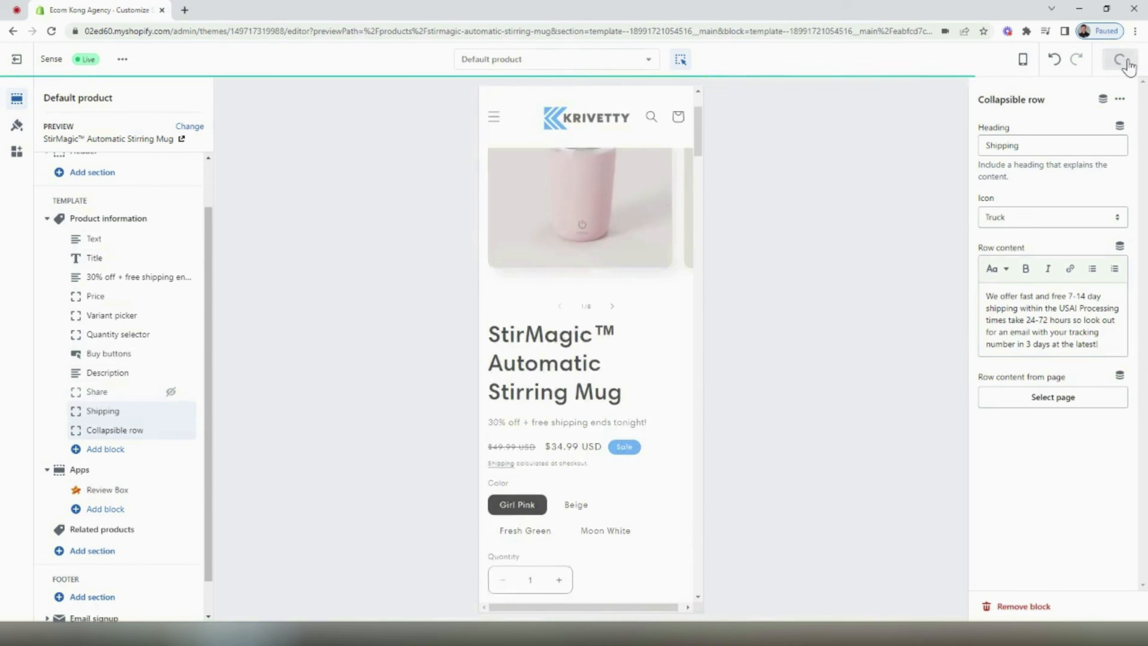
Set the heading of the second collapsible row in the Product information section to "Return policy"
click(158, 434)
triple_click(1030, 145)
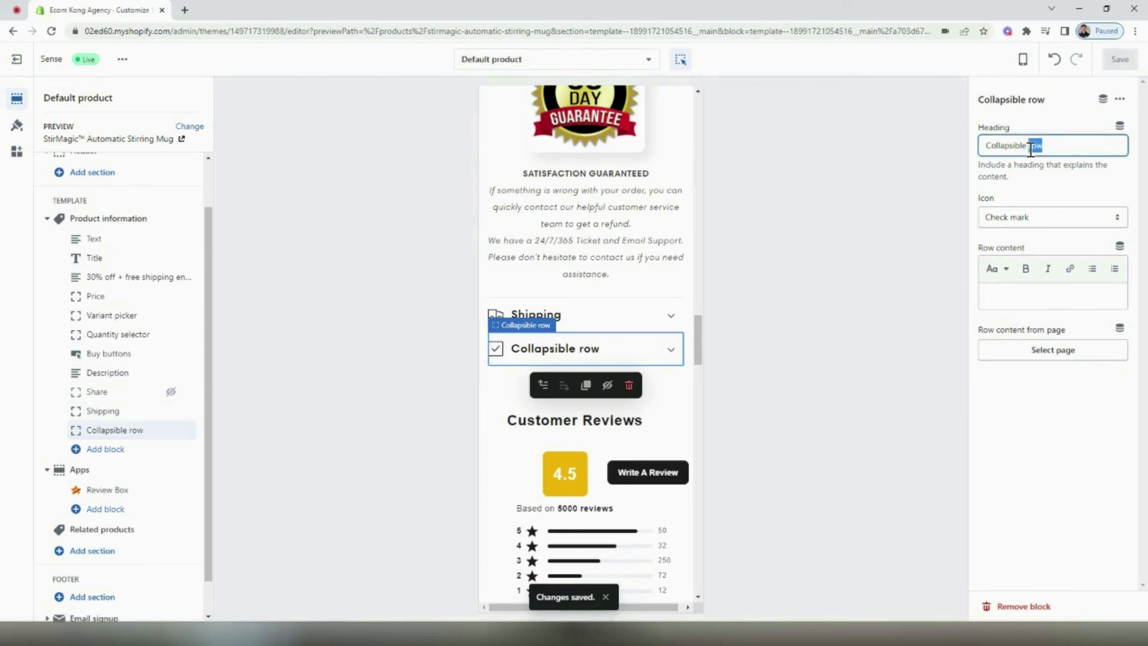
text(R)
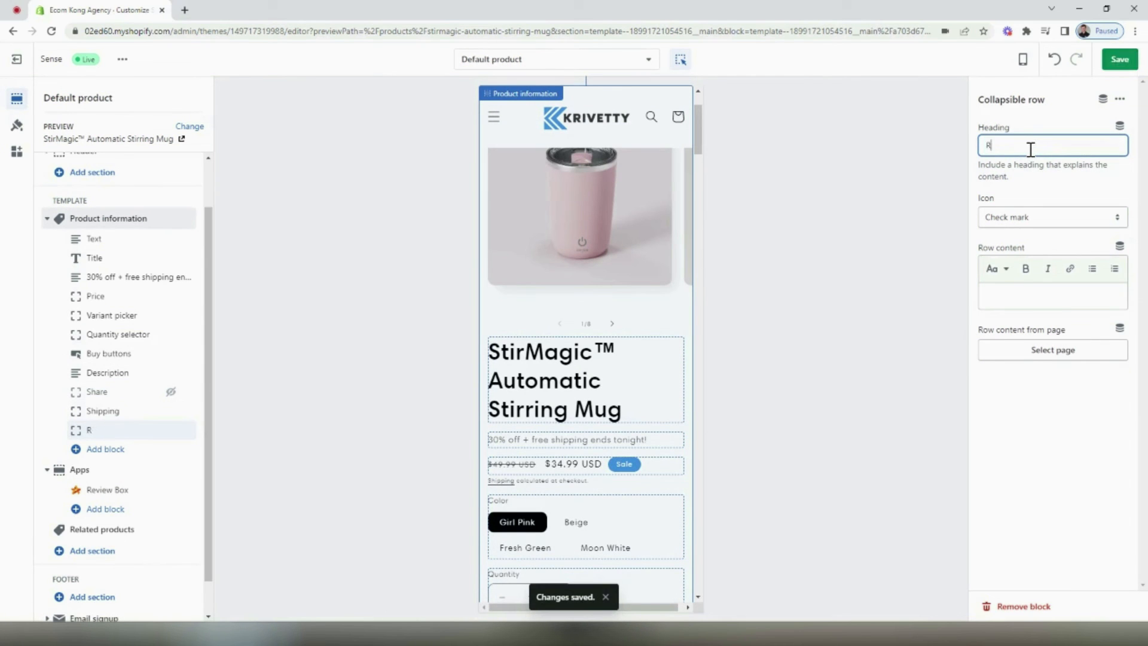
text(eturn policy)
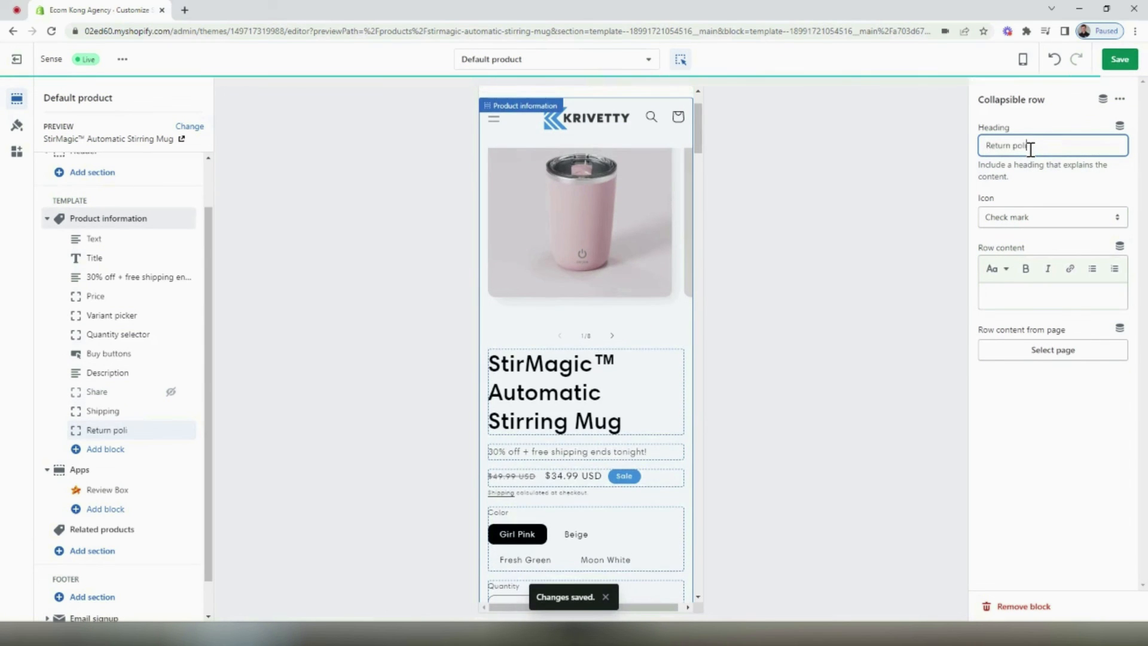
Set the Return policy row's icon to Return, fill its content with the frictionless 30-day returns text, and save
click(1052, 217)
scroll(1016, 359, down, 10)
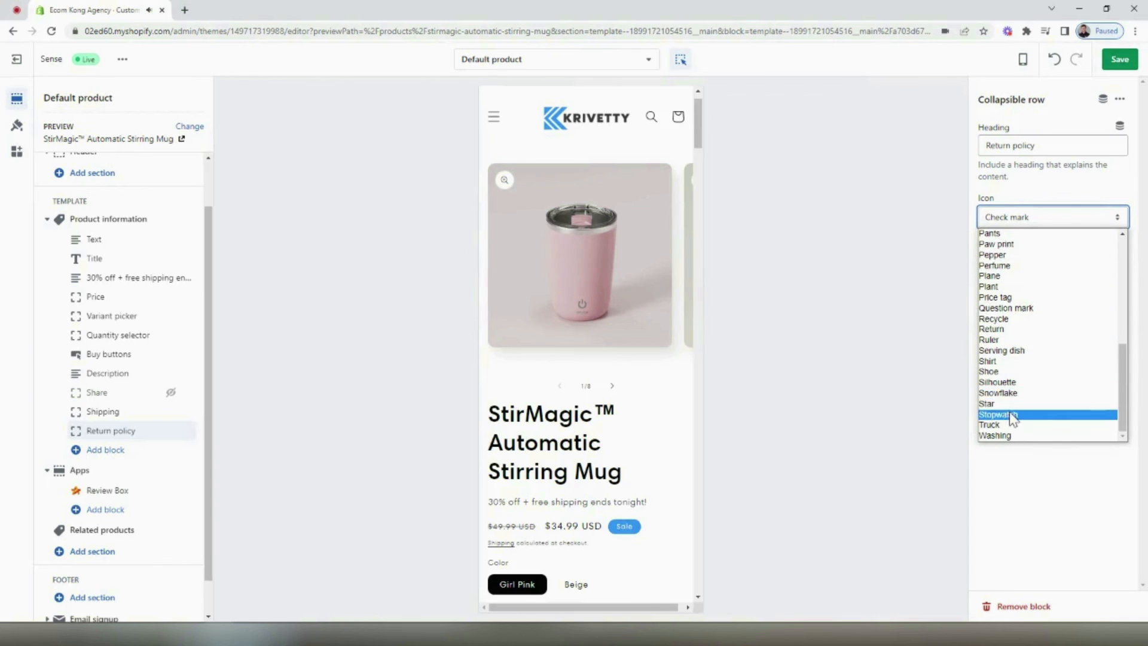
click(1010, 331)
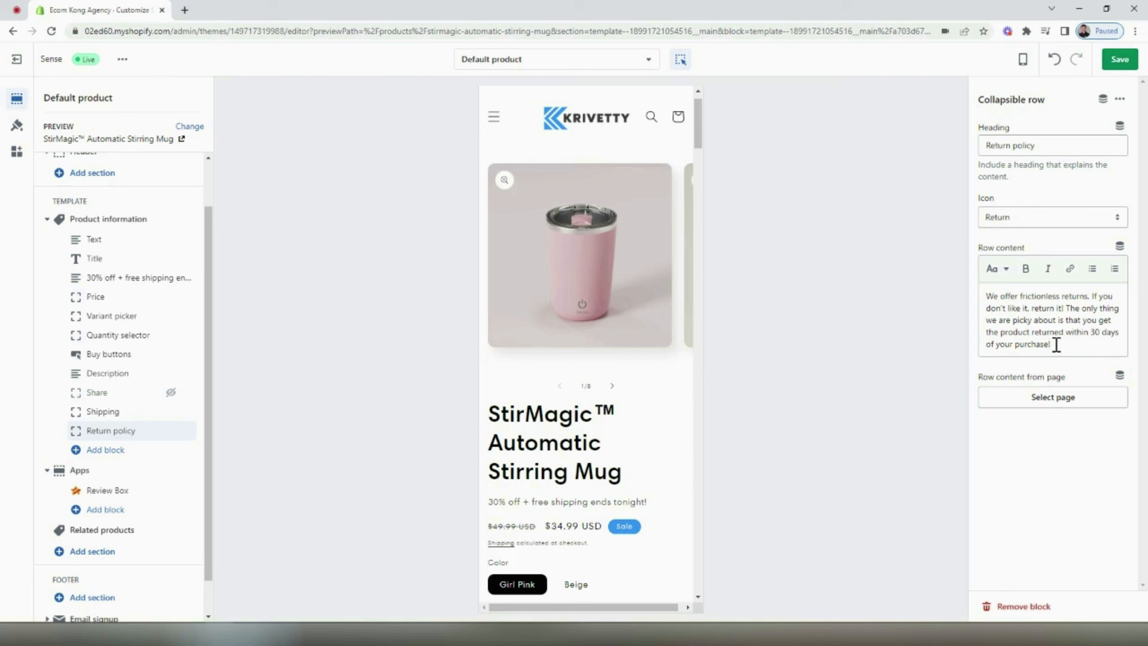
click(1119, 59)
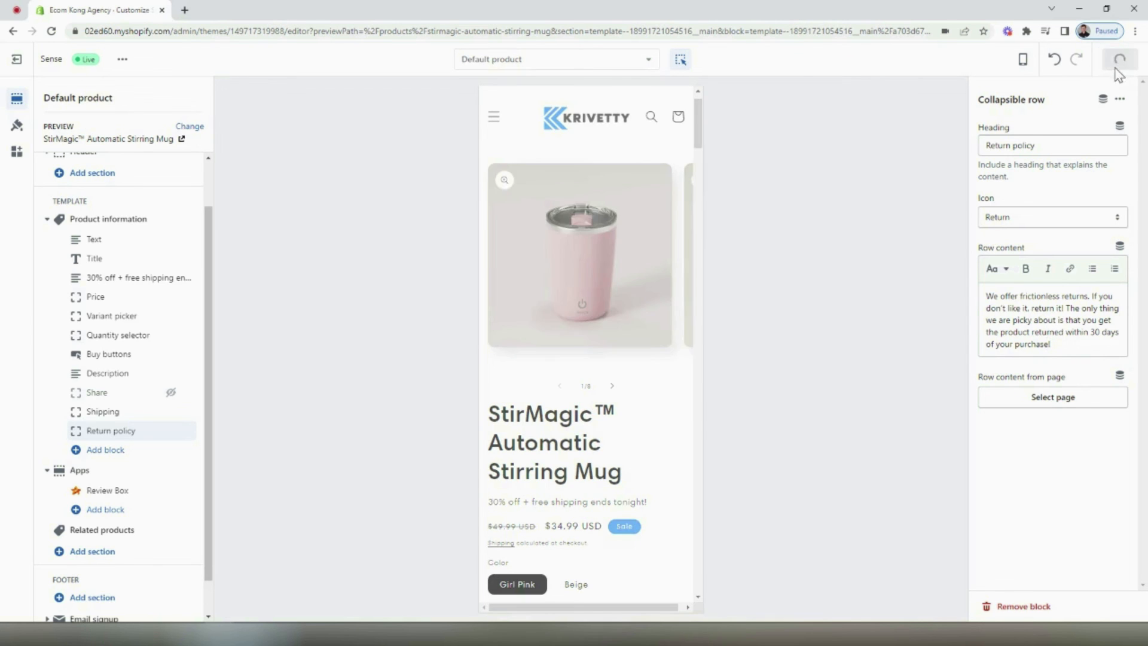
Expand and collapse the Shipping and Return policy rows in the product page preview to check their content
click(106, 414)
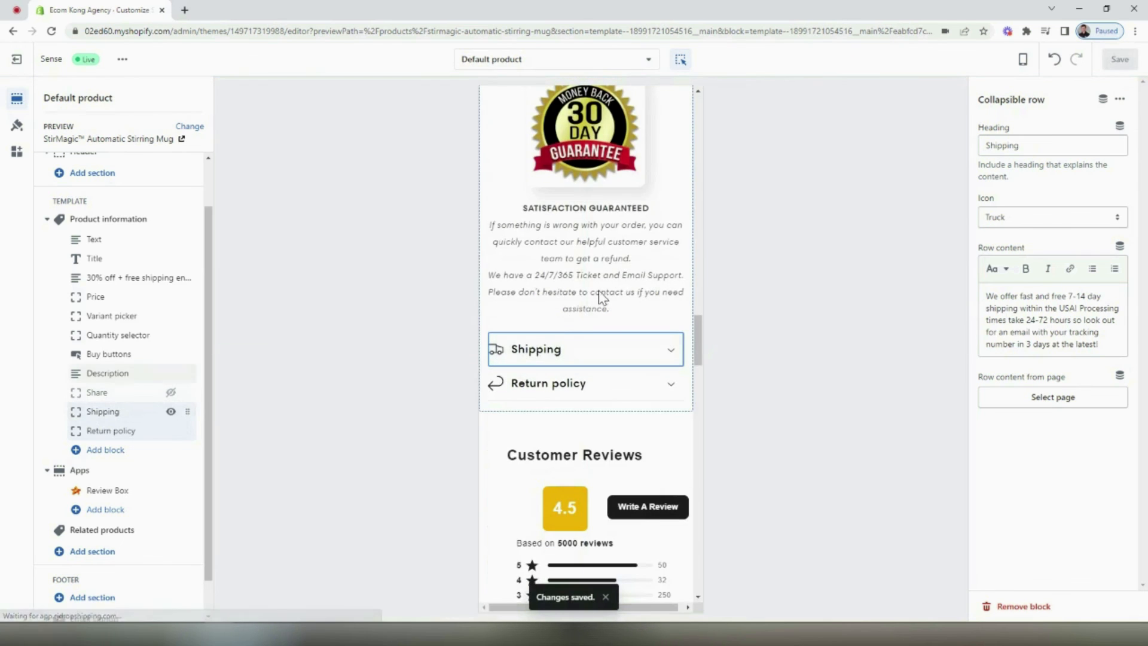
click(671, 351)
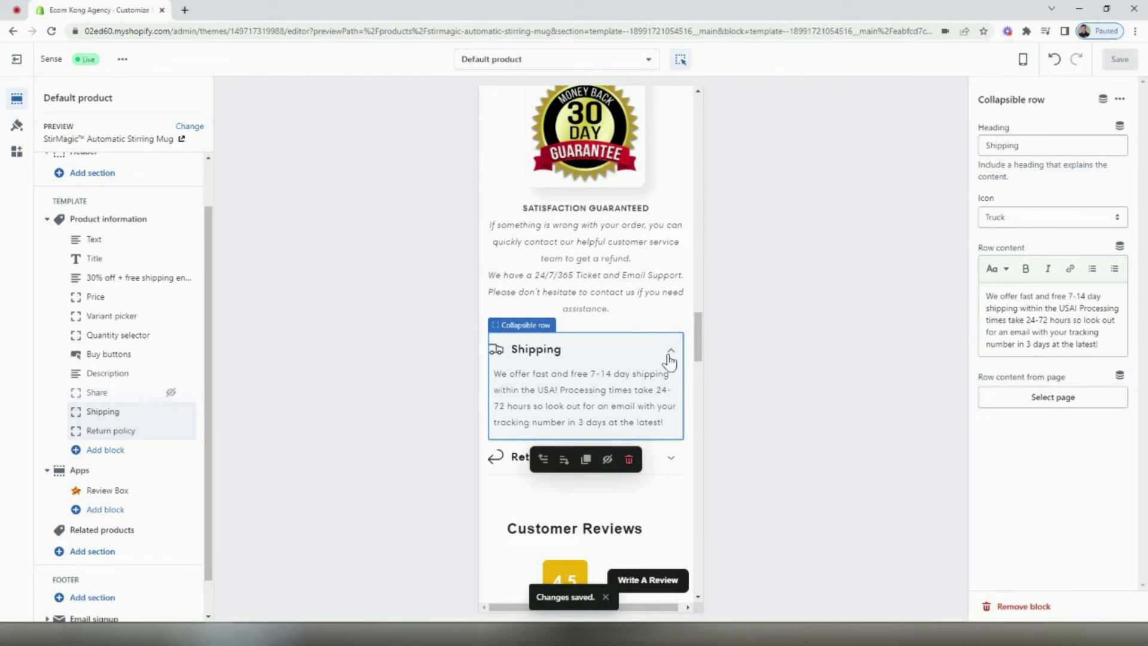
click(671, 358)
click(672, 388)
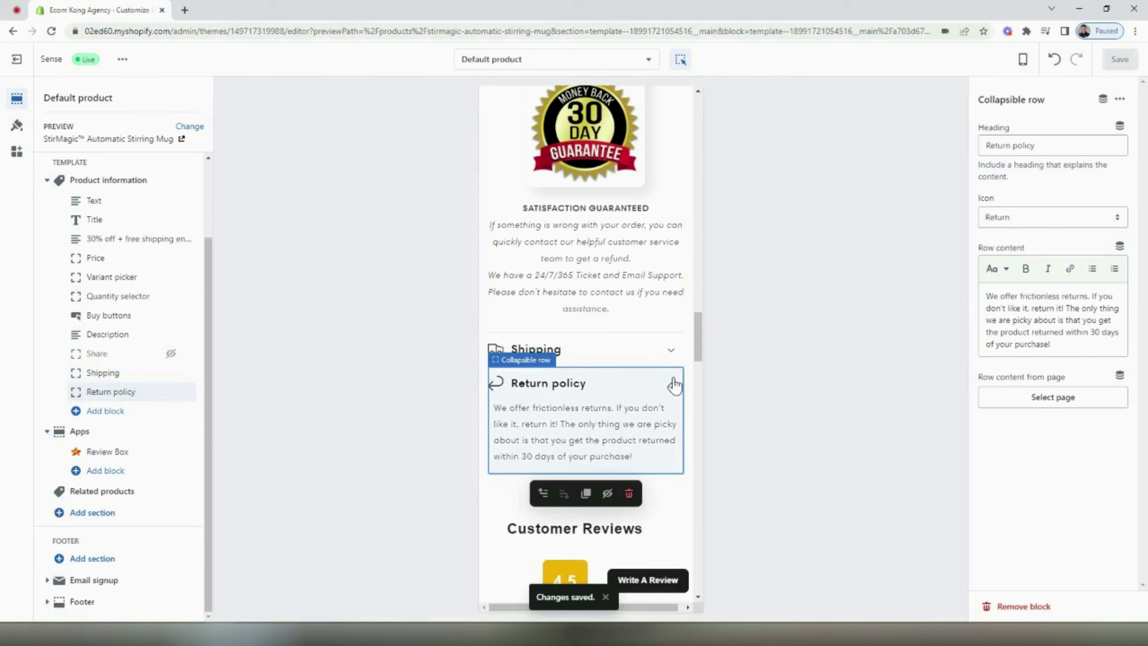
click(674, 387)
Change the Review Box block's layout to Carousel and review it in the product page preview
click(114, 452)
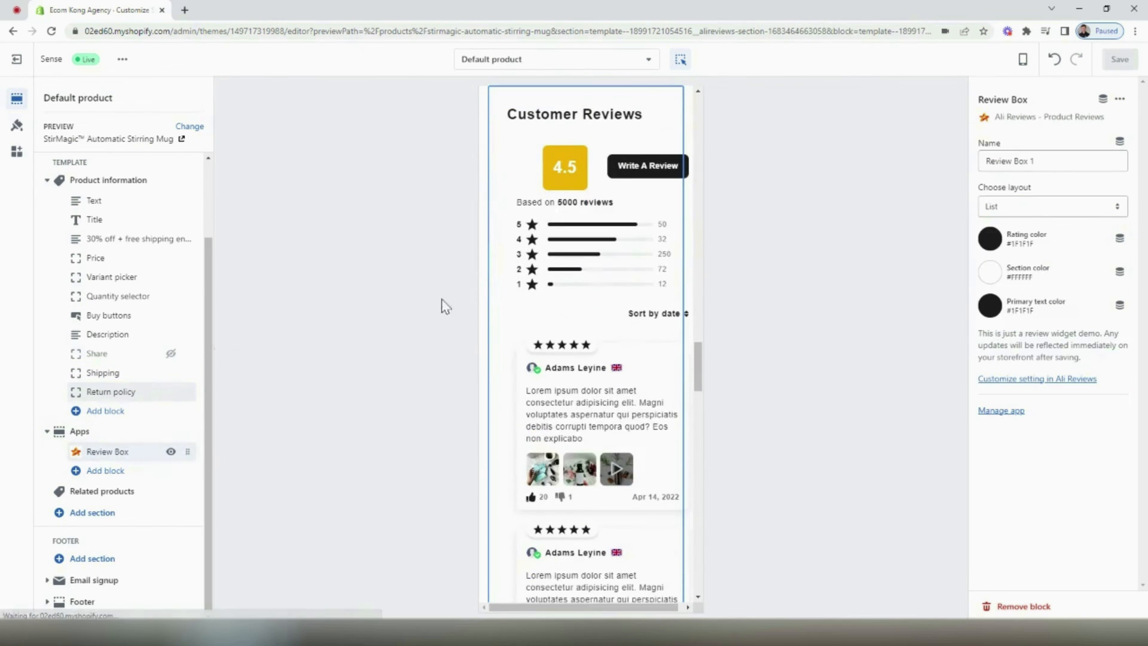
scroll(640, 241, down, 8)
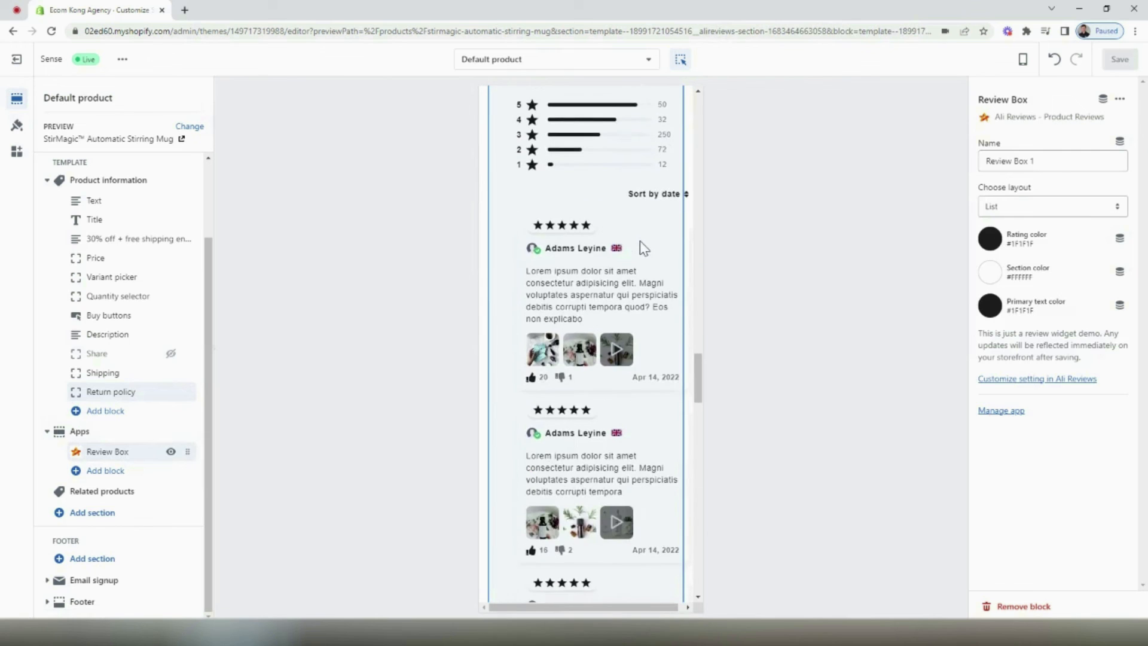
scroll(641, 246, down, 5)
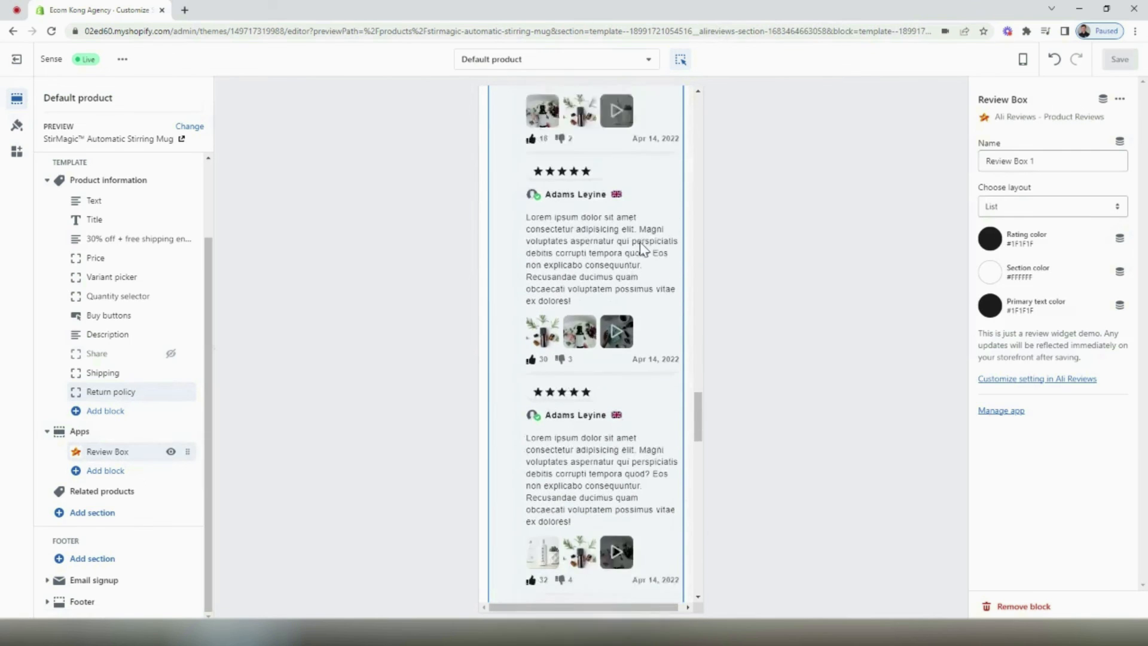
scroll(633, 266, up, 14)
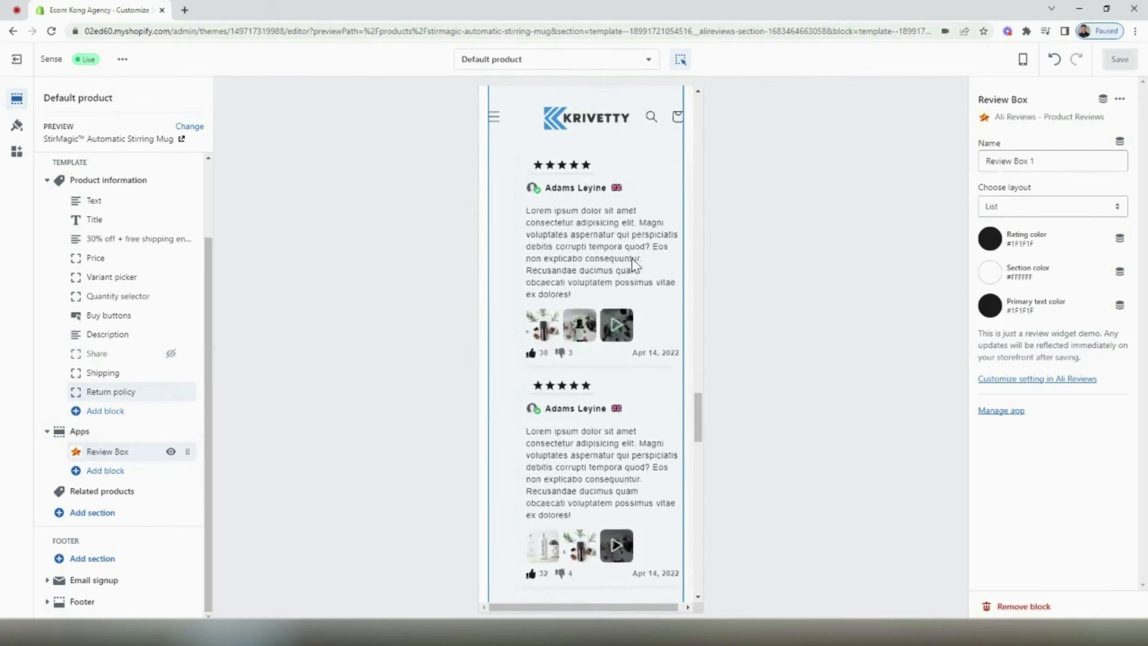
click(1010, 206)
click(1015, 245)
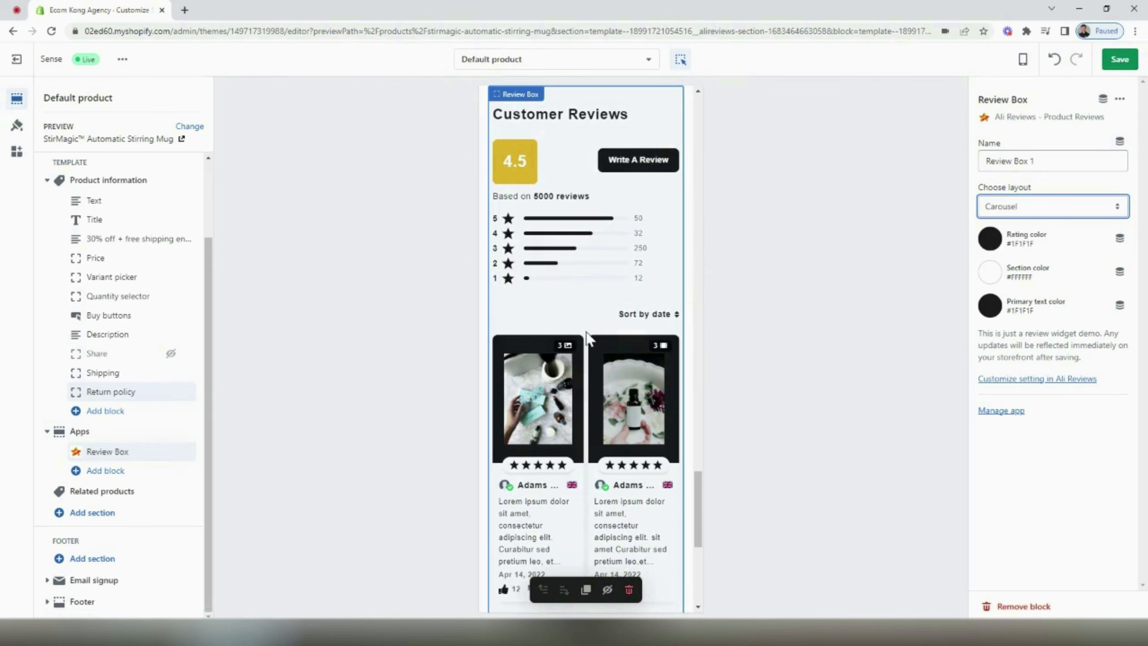
scroll(587, 337, down, 2)
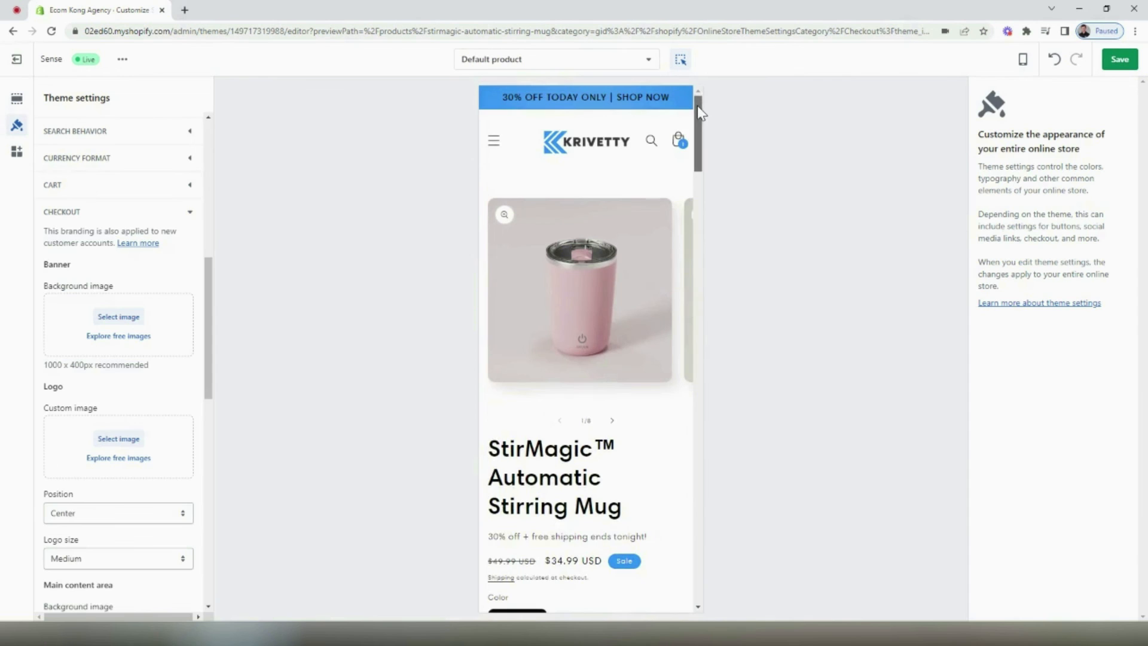
Switch the previewed template from the default product to Checkout and look over the checkout page
scroll(697, 120, down, 3)
drag(697, 143, 711, 119)
click(643, 62)
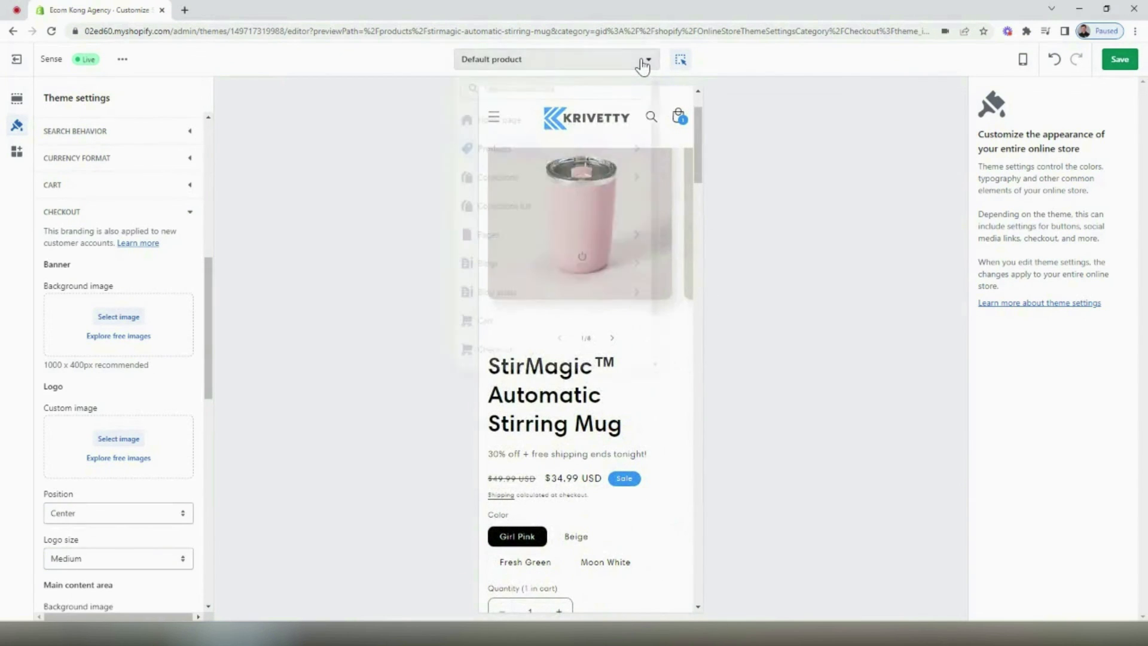
click(511, 354)
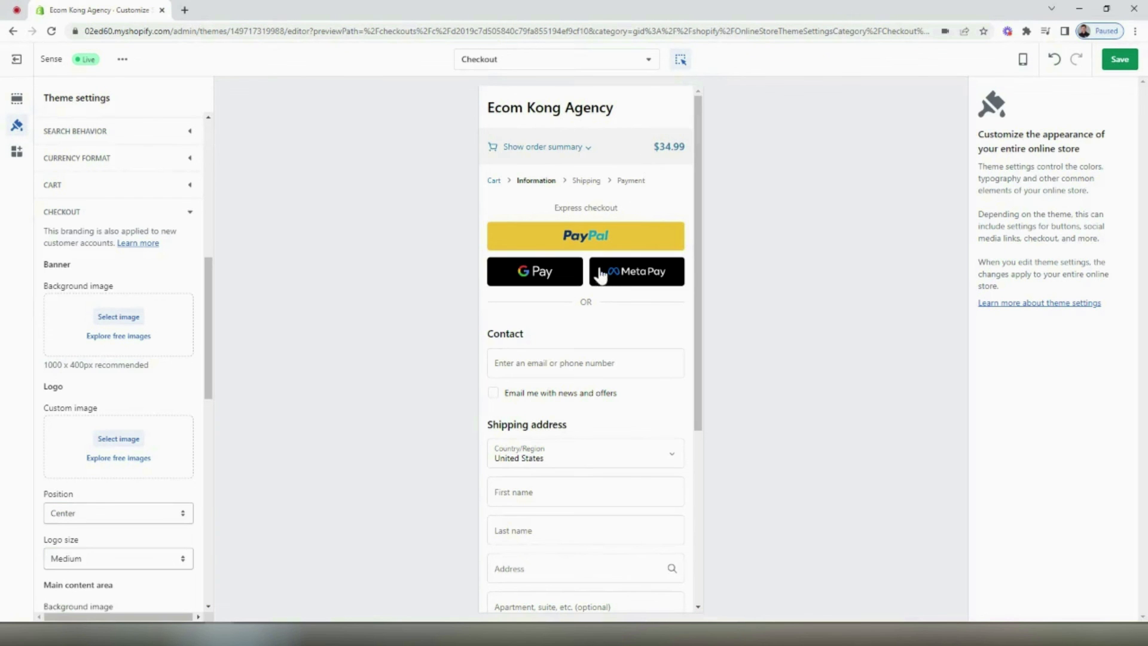
scroll(605, 276, down, 5)
scroll(618, 334, up, 3)
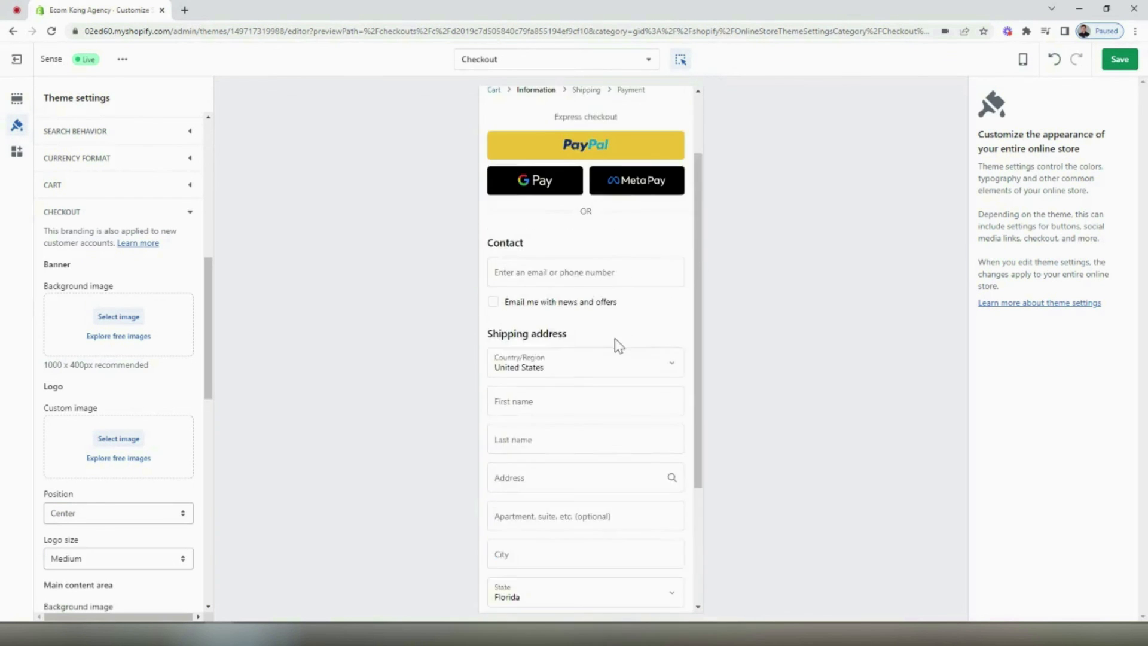
scroll(619, 344, up, 2)
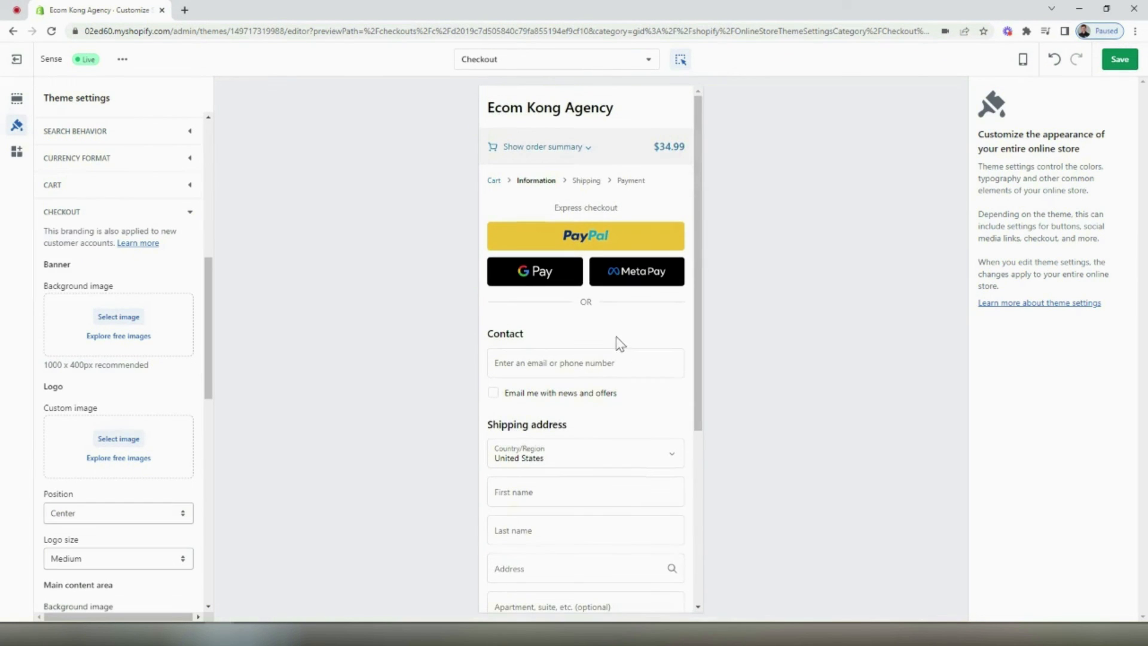
Set Krivetty_Logo as the checkout's custom logo image, make the logo size Large, and save the change
click(122, 439)
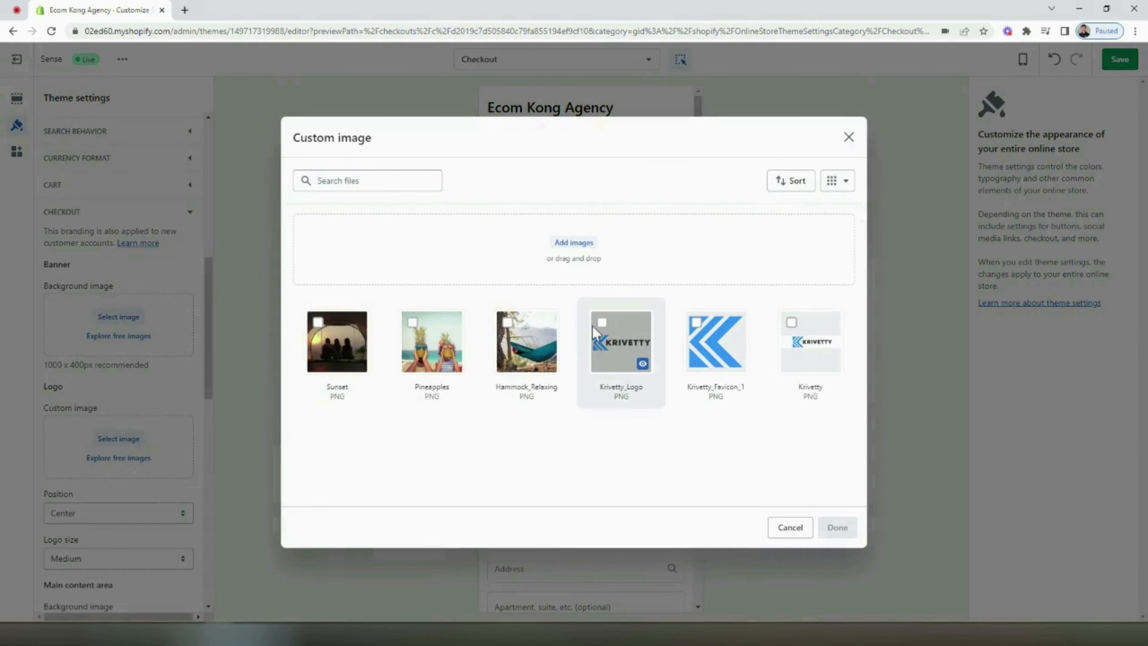
click(830, 528)
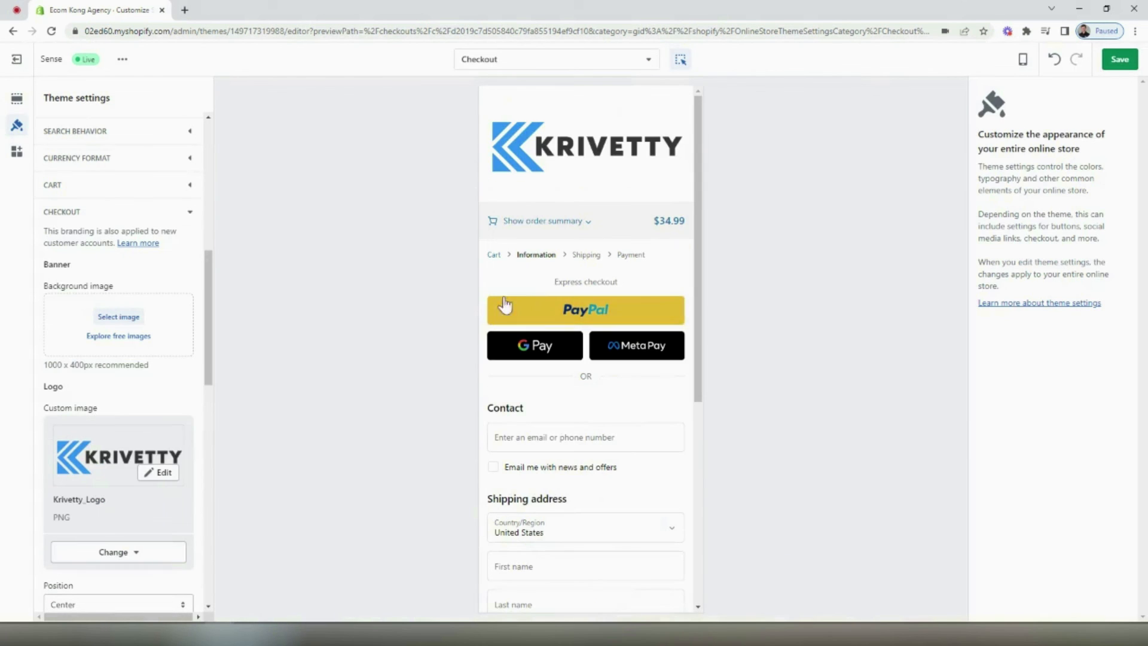
scroll(138, 508, down, 3)
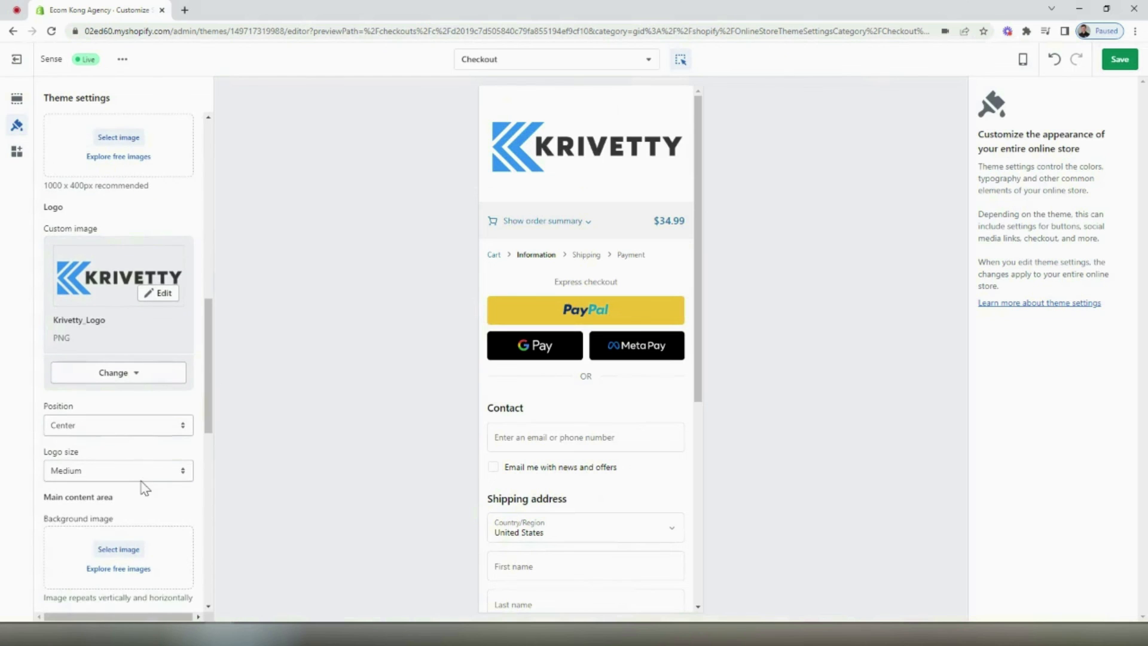
click(116, 488)
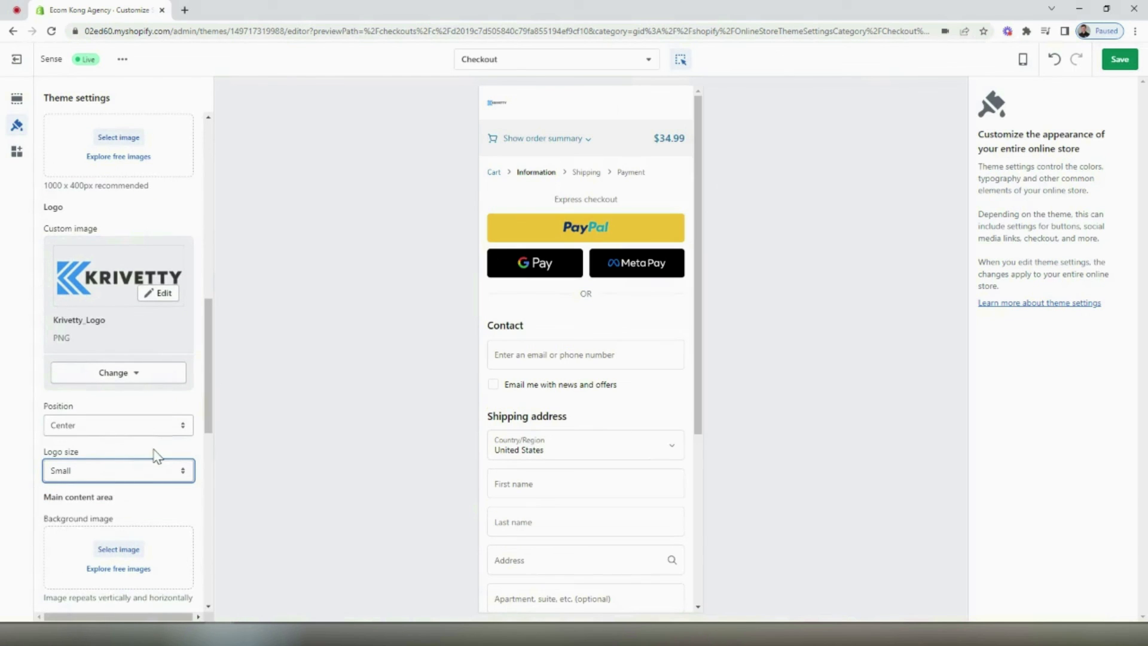
click(98, 497)
click(137, 475)
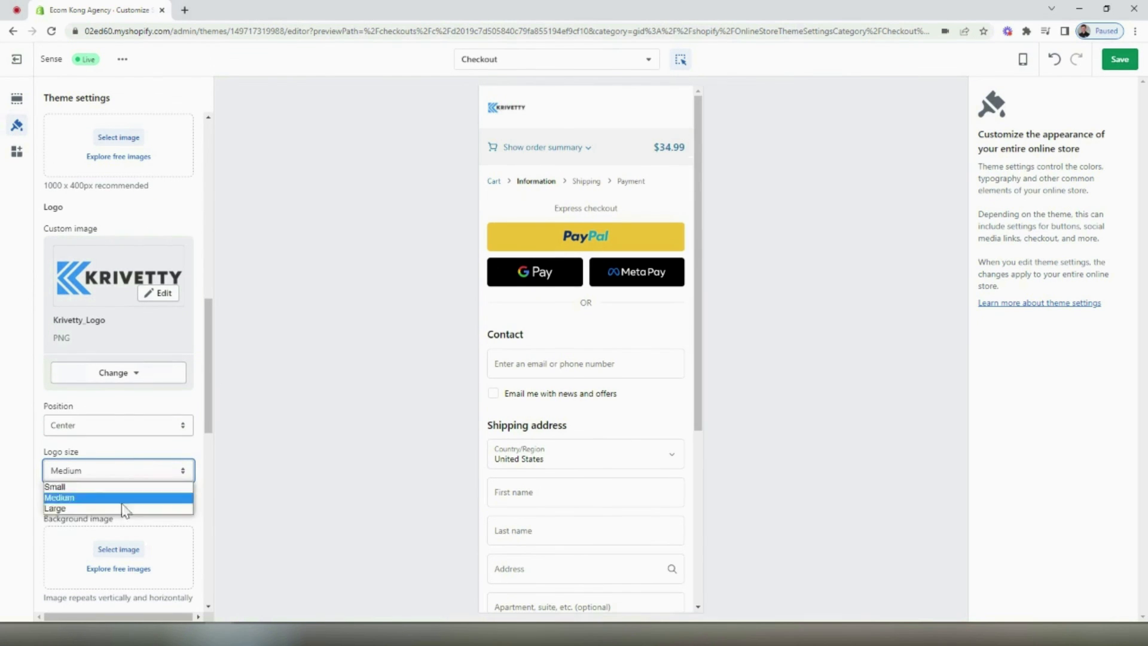
click(117, 509)
click(1104, 67)
Set the checkout's Accents and Buttons colors to #2D94FF, save, and check the button at the end of the checkout form
drag(207, 345, 213, 505)
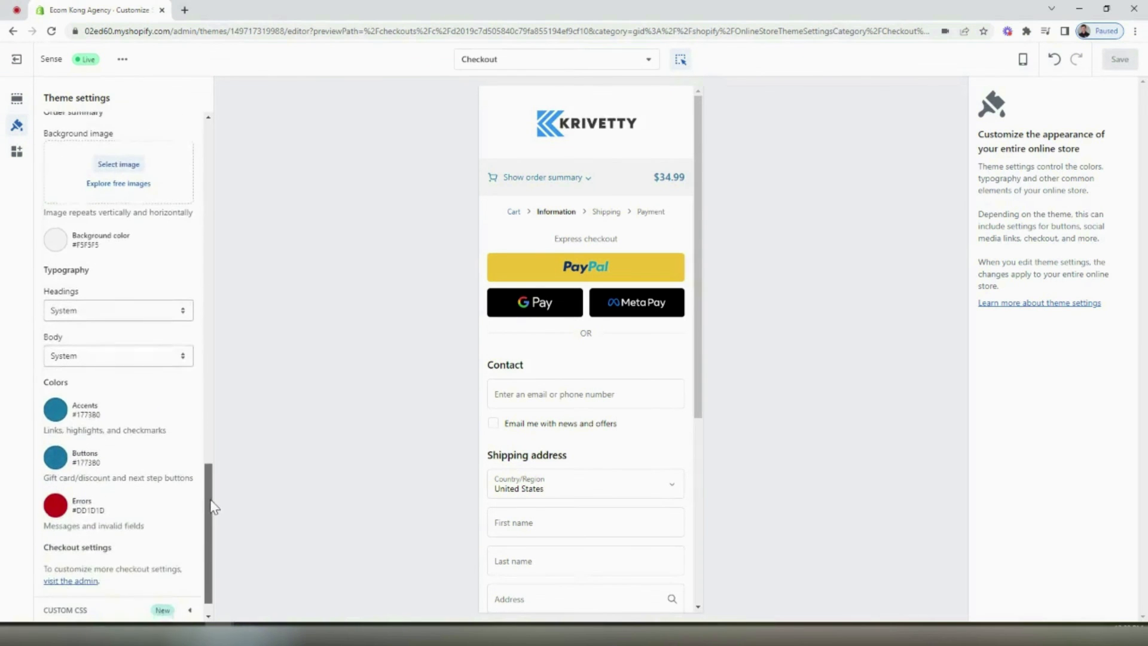
click(54, 407)
click(76, 356)
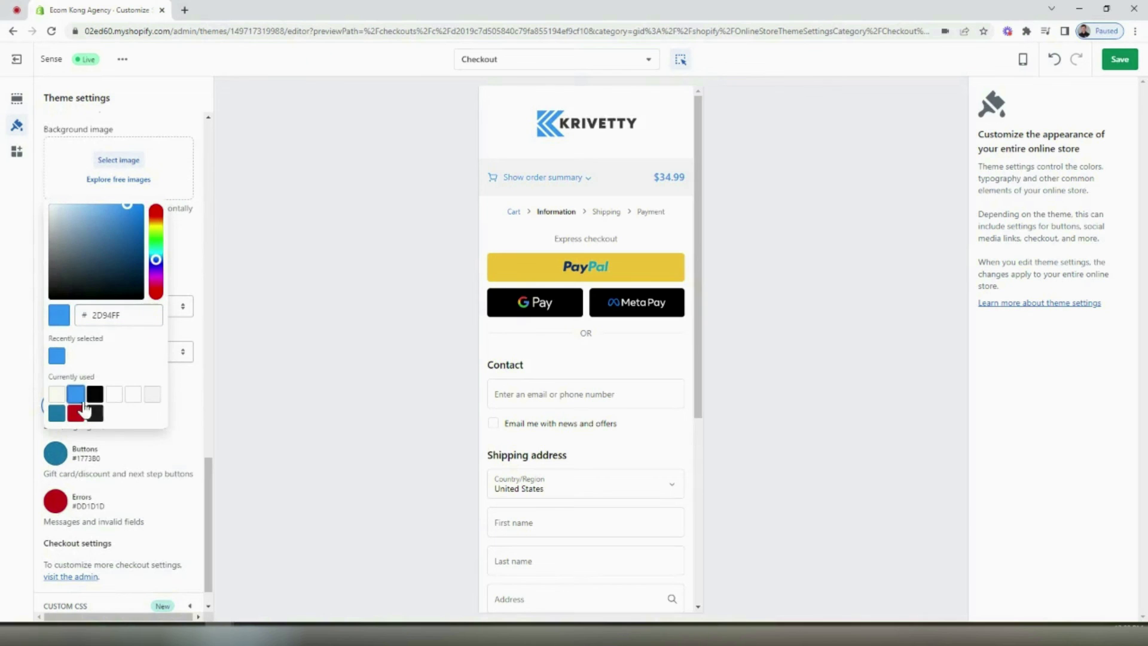
click(57, 458)
click(57, 404)
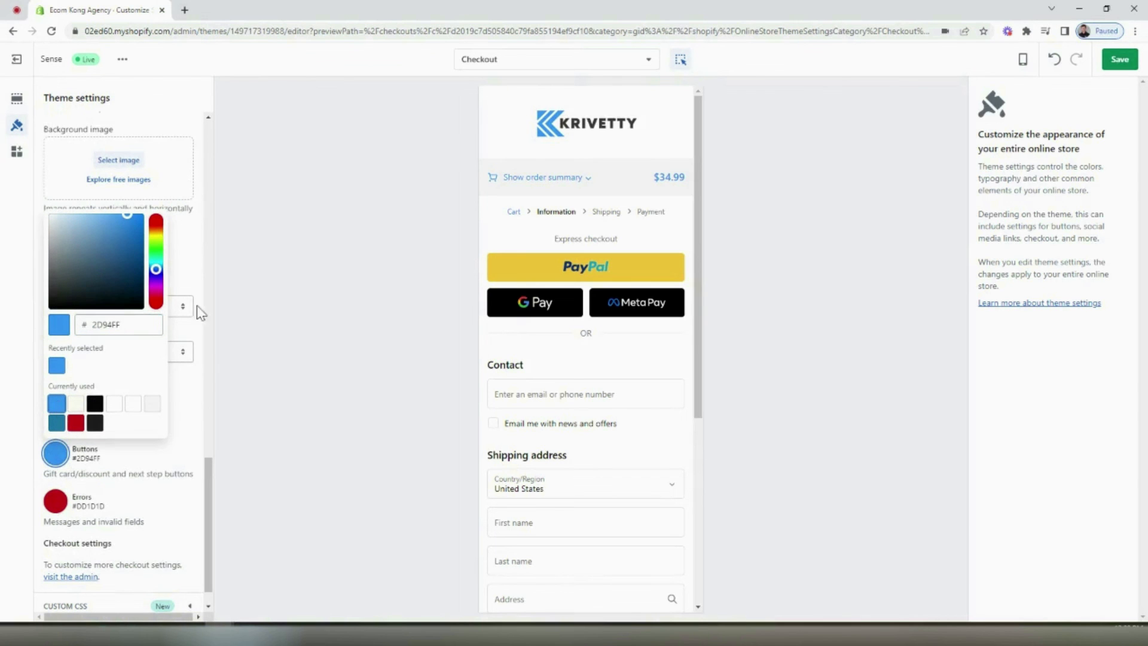
click(1128, 62)
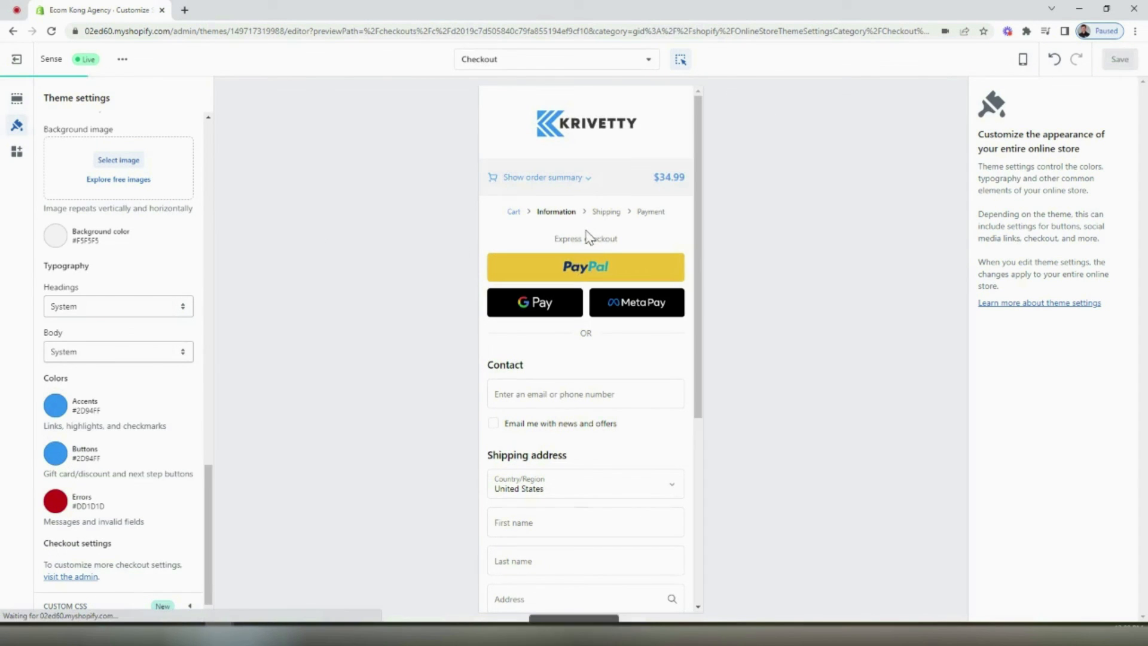
scroll(598, 251, down, 5)
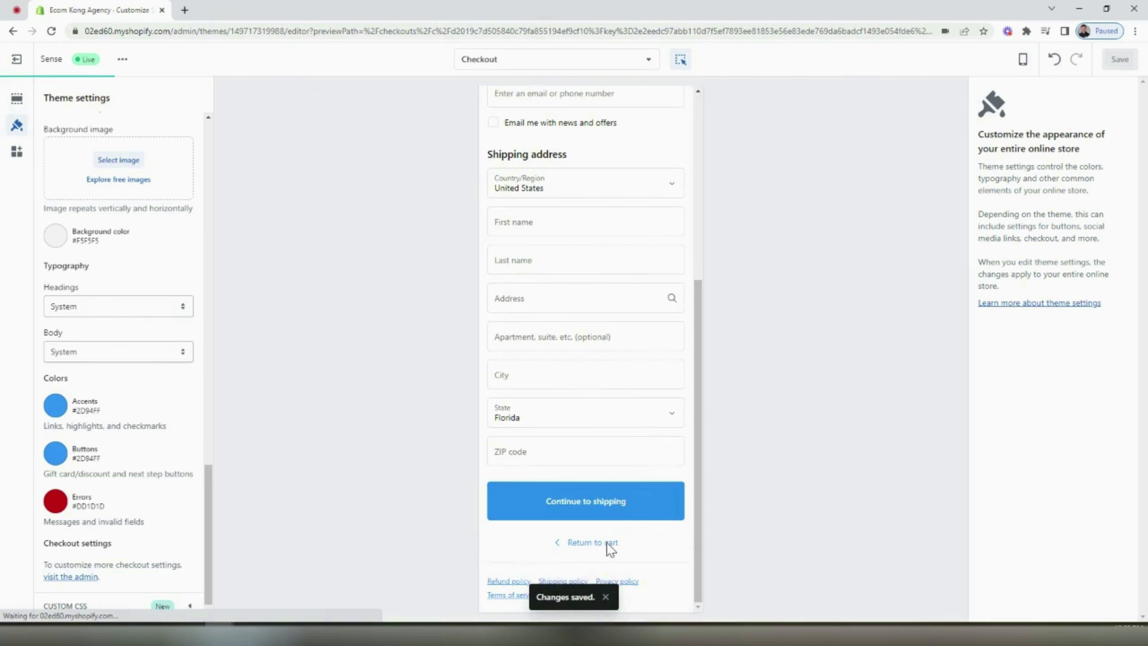
click(597, 508)
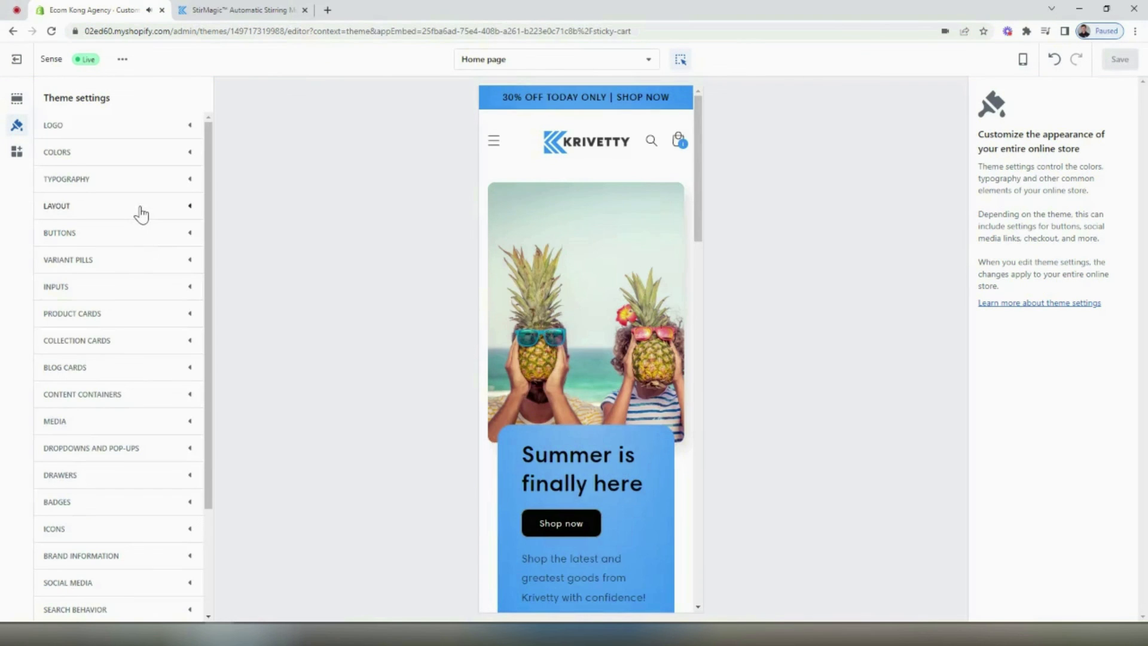
Enable the Candy Rack, Cart Animator and Sticky Cart app embeds, save, and exit the theme editor
click(17, 154)
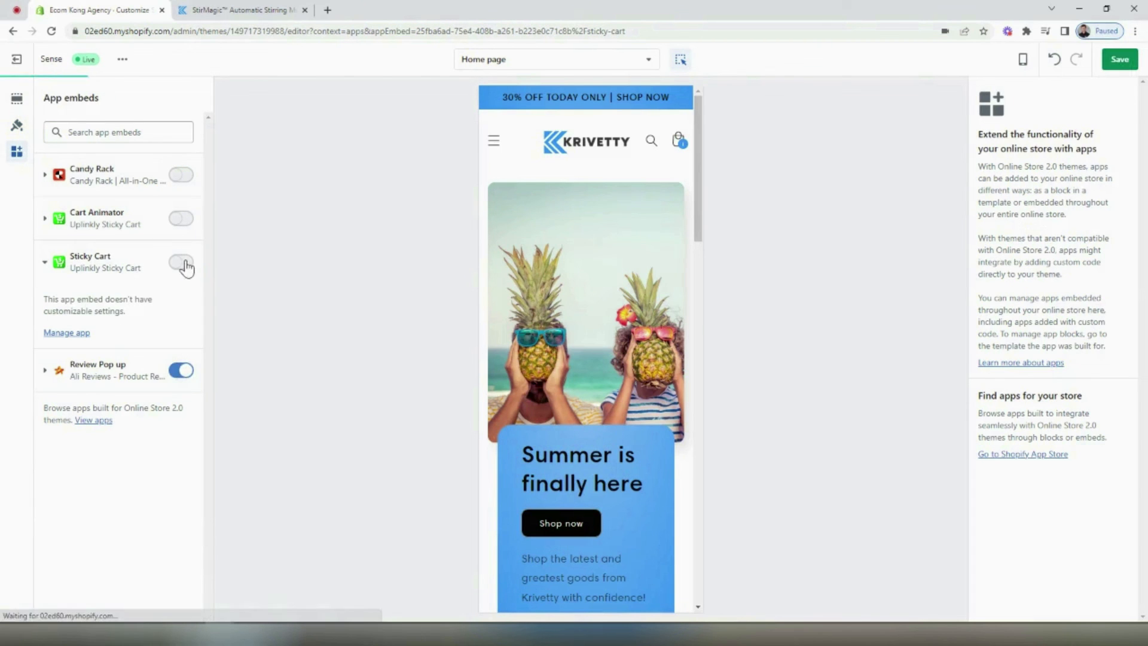
click(180, 174)
click(180, 218)
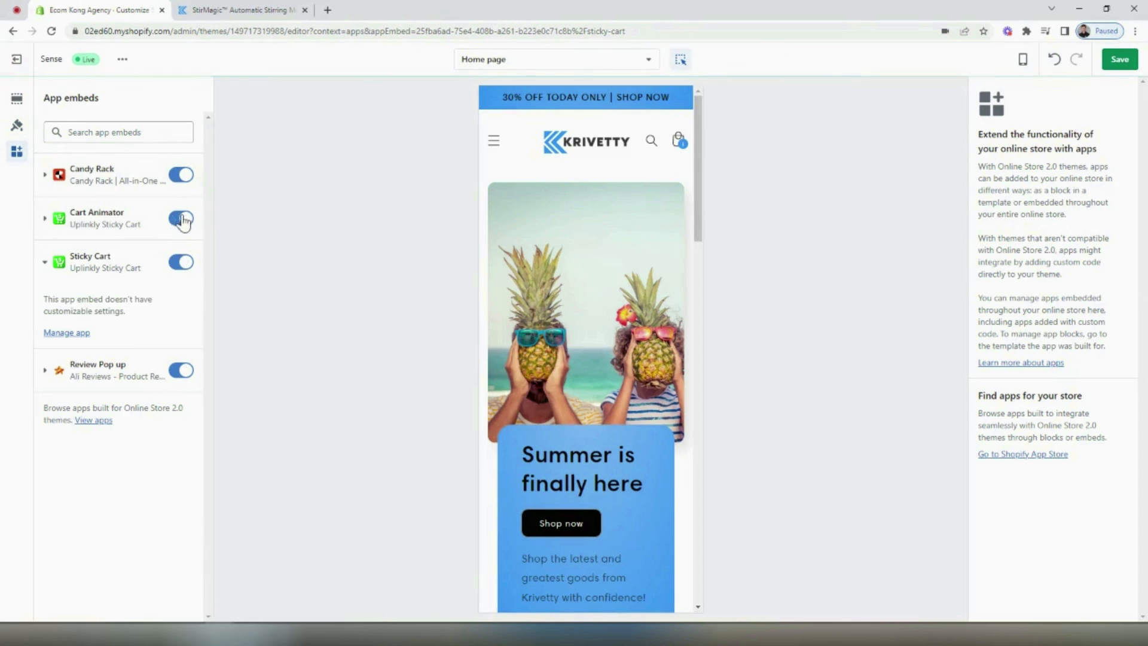
click(1124, 60)
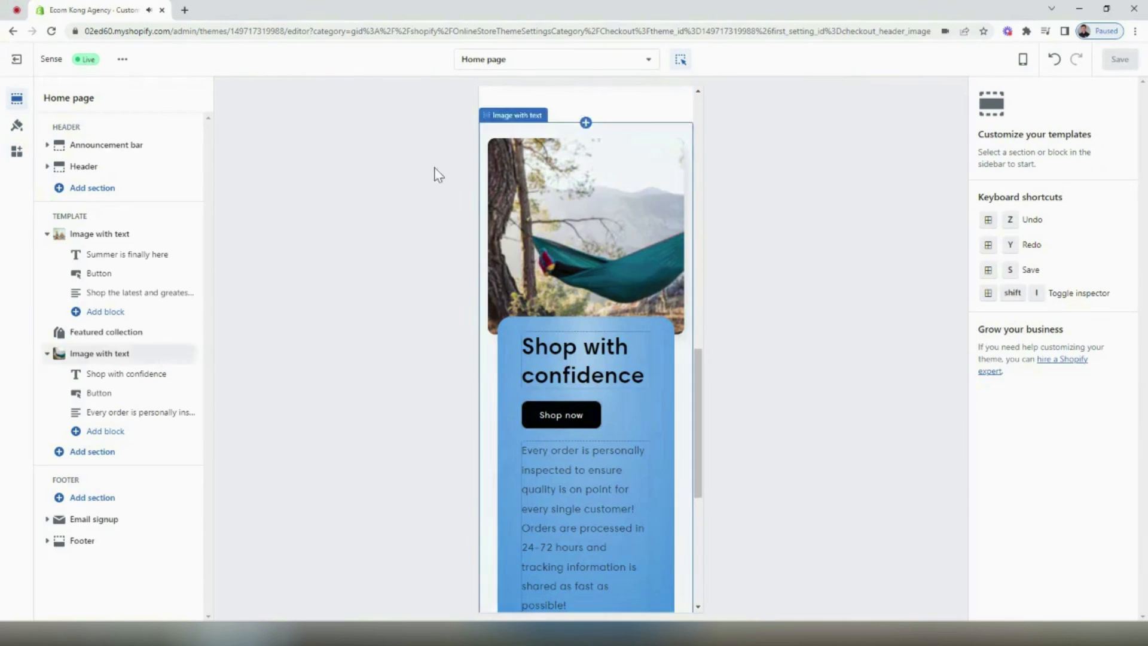
click(16, 60)
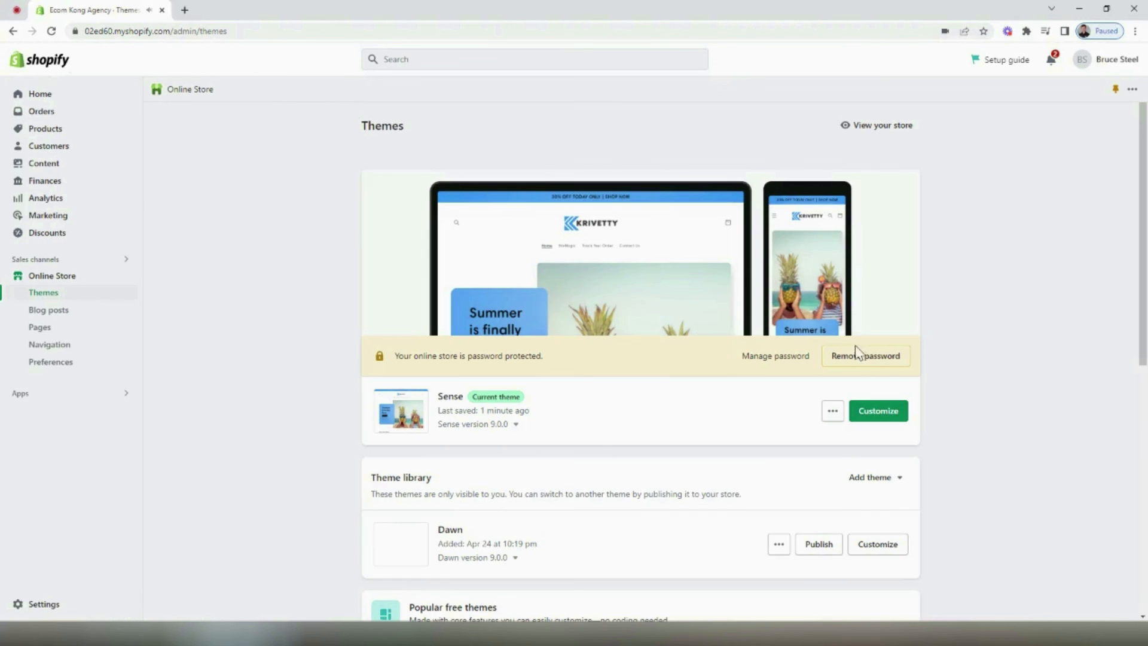